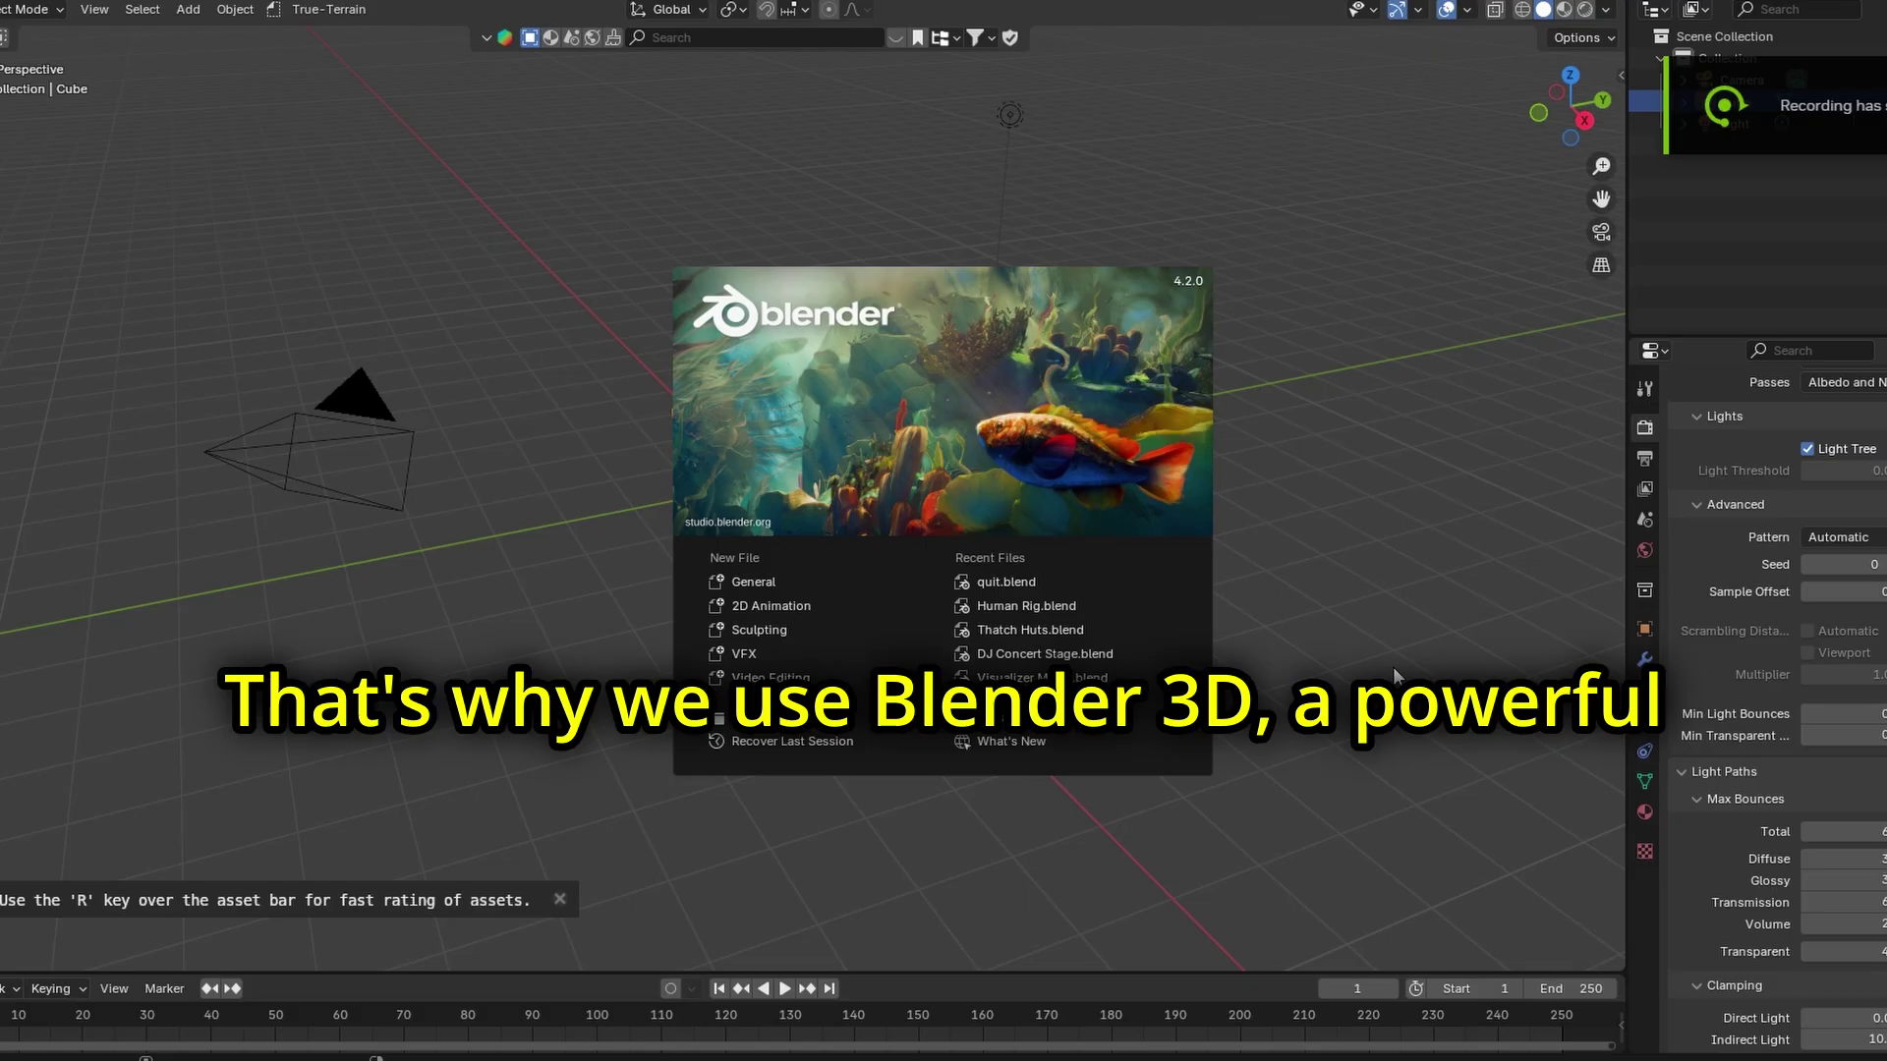
Step: Dismiss the splash screen, switch to ComfyUI, and examine the generated hut image in the Save Image node
left_click(1393, 667)
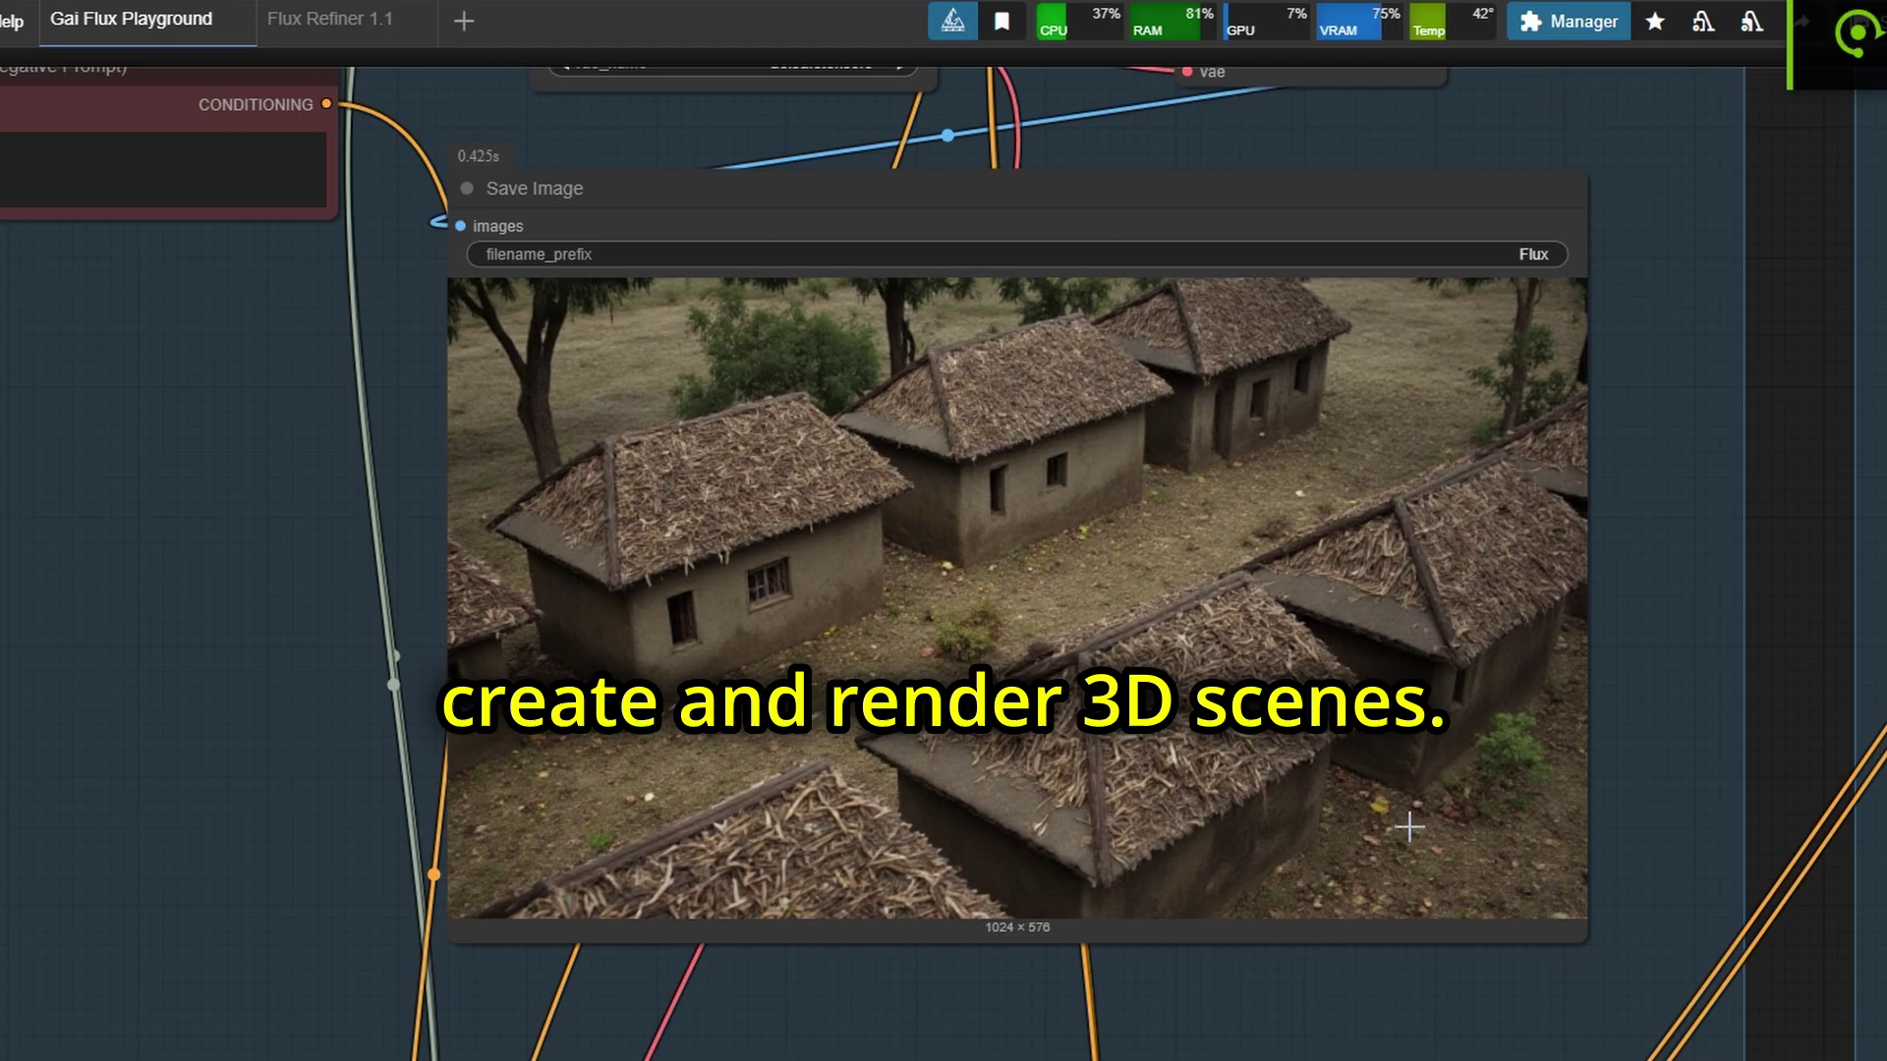
middle_click_drag(1409, 826, 1377, 855)
scroll(1081, 794, "up", 3)
middle_click_drag(1077, 784, 1044, 858)
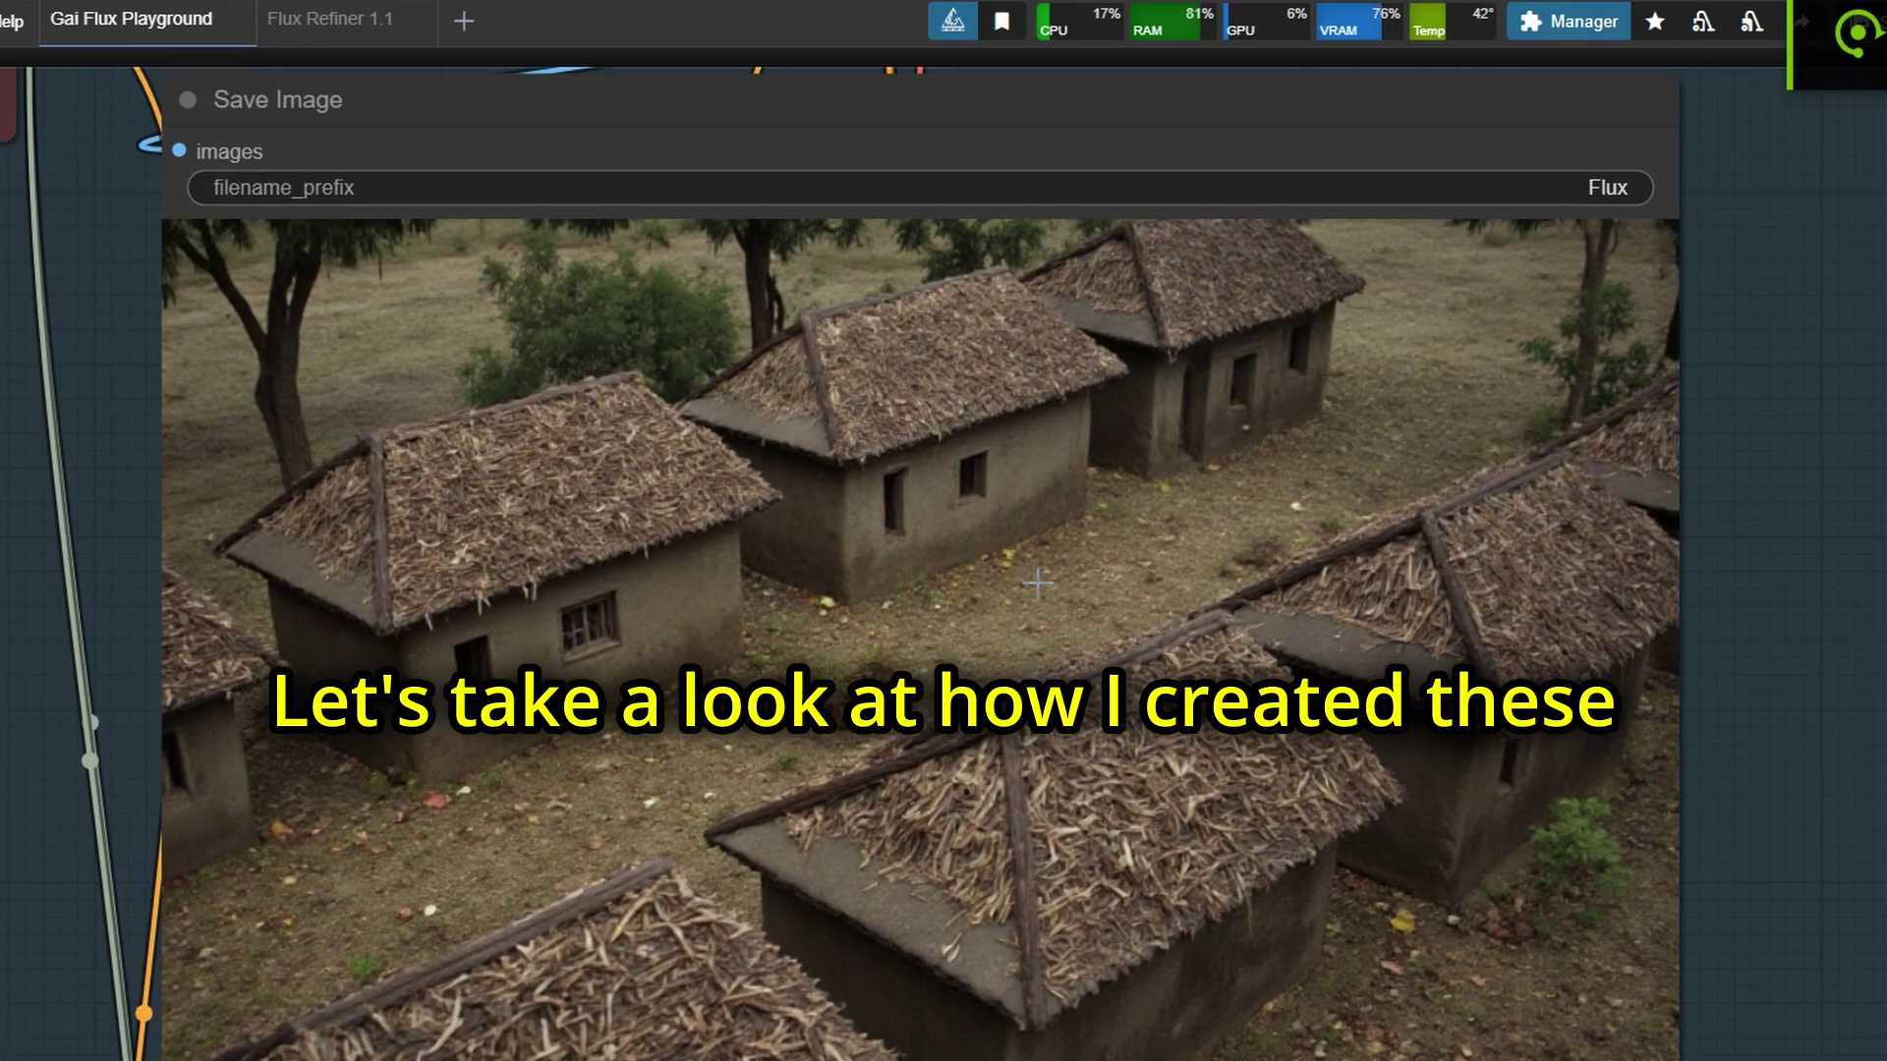
scroll(673, 787, "down", 9)
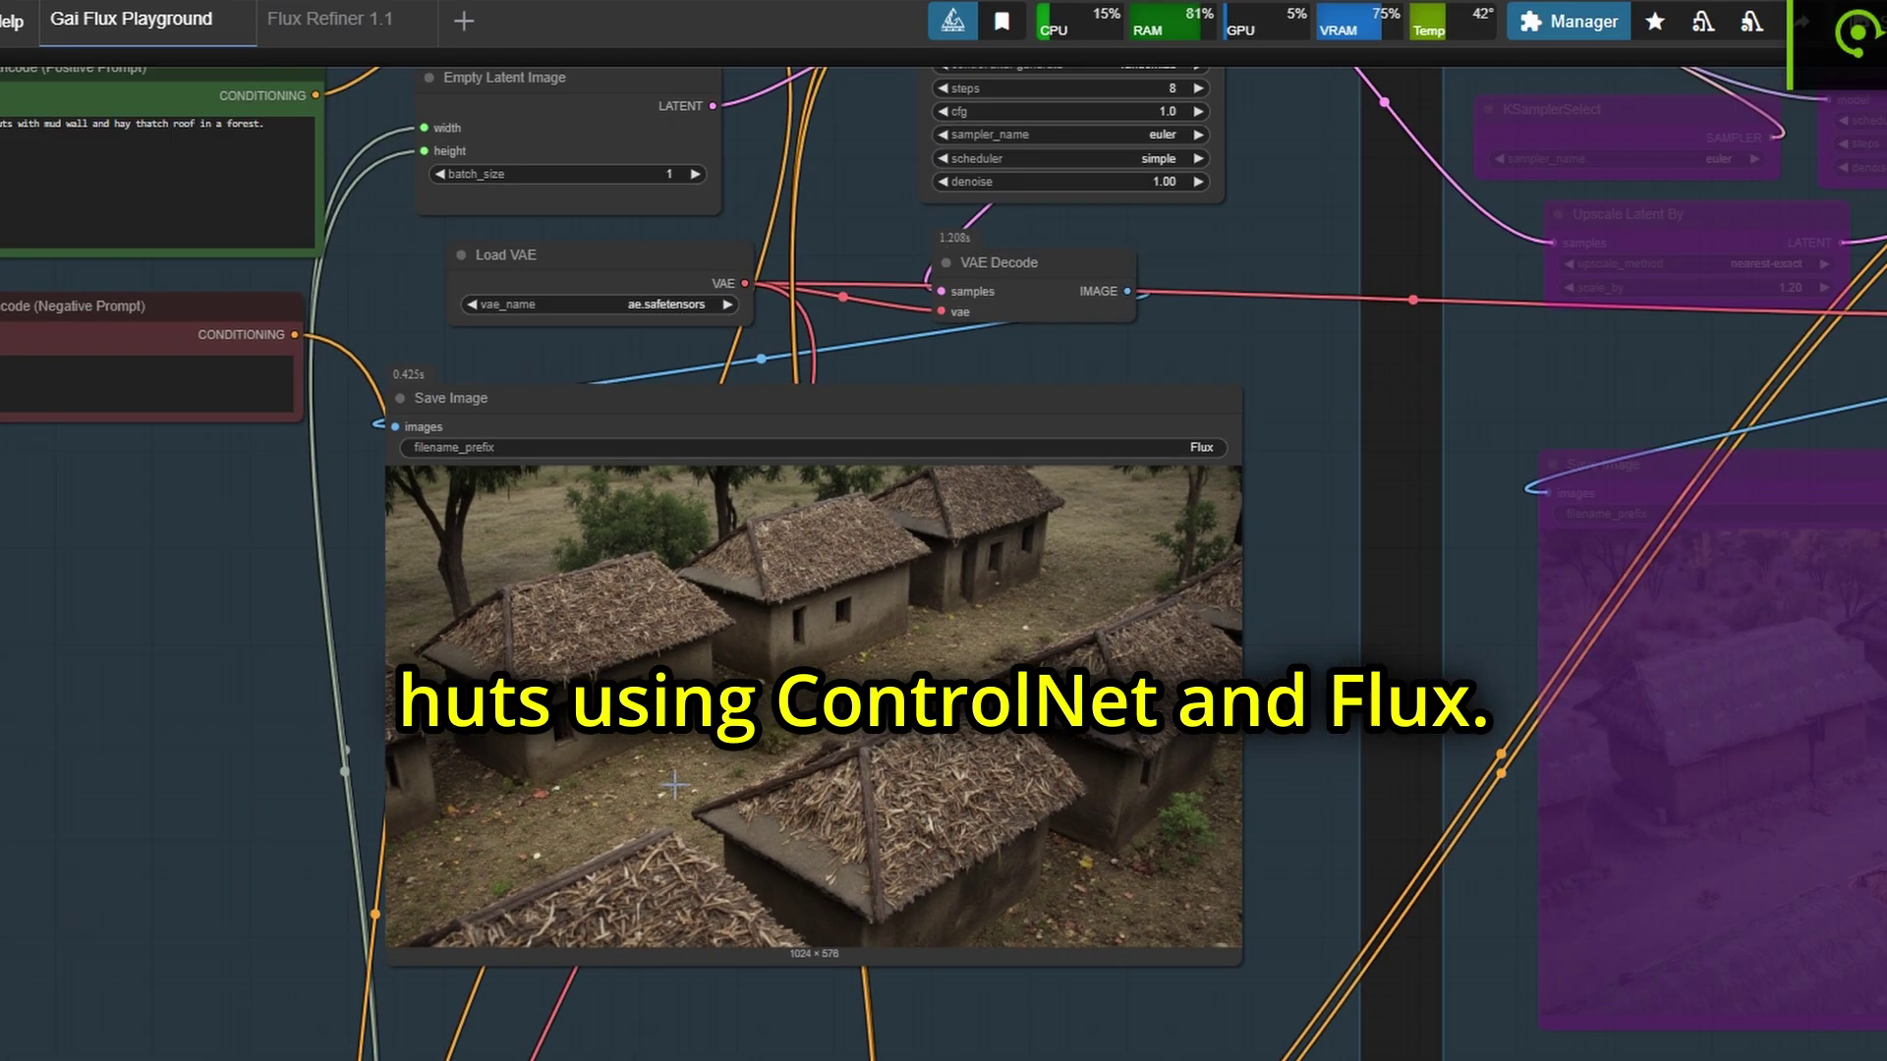
Step: Inspect the low-poly village.png source image in the ControlNet group's Load Image node
middle_click_drag(899, 734, 1174, 366)
middle_click_drag(886, 986, 1185, 477)
scroll(546, 674, "up", 1)
scroll(541, 668, "up", 5)
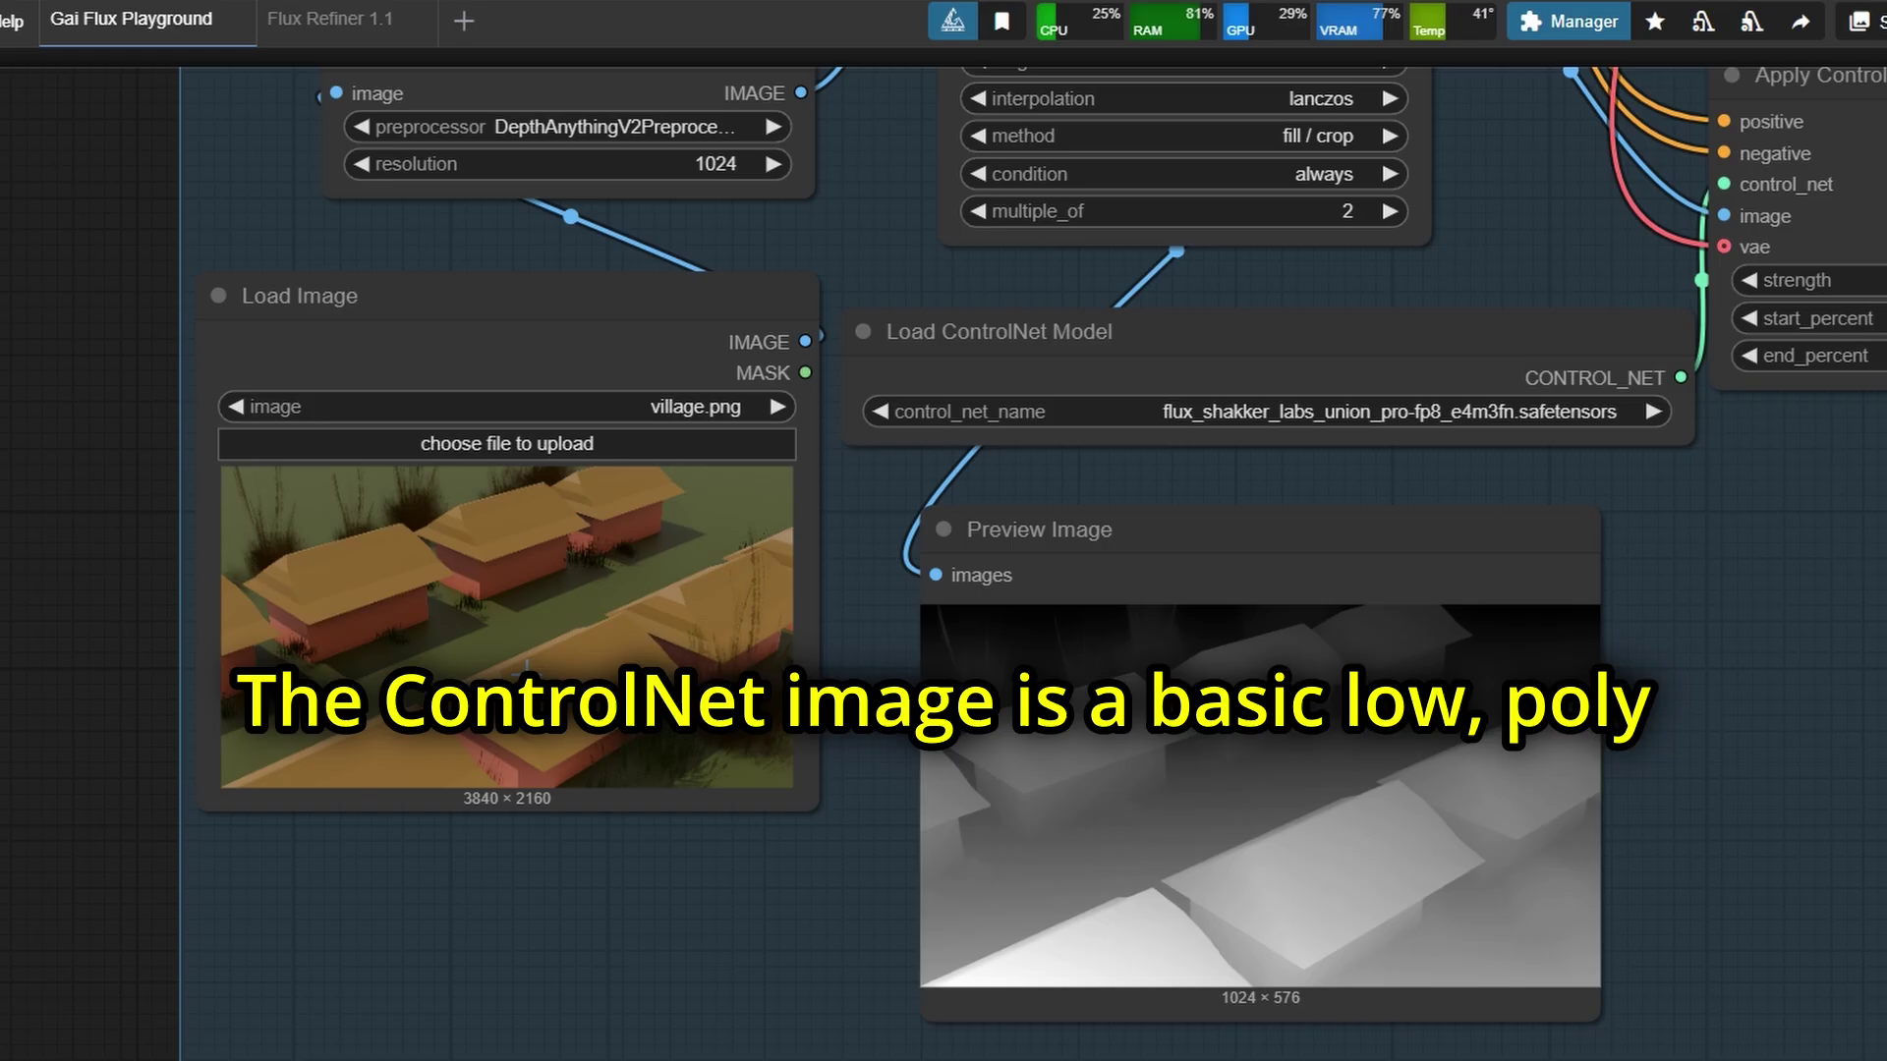
scroll(542, 668, "up", 4)
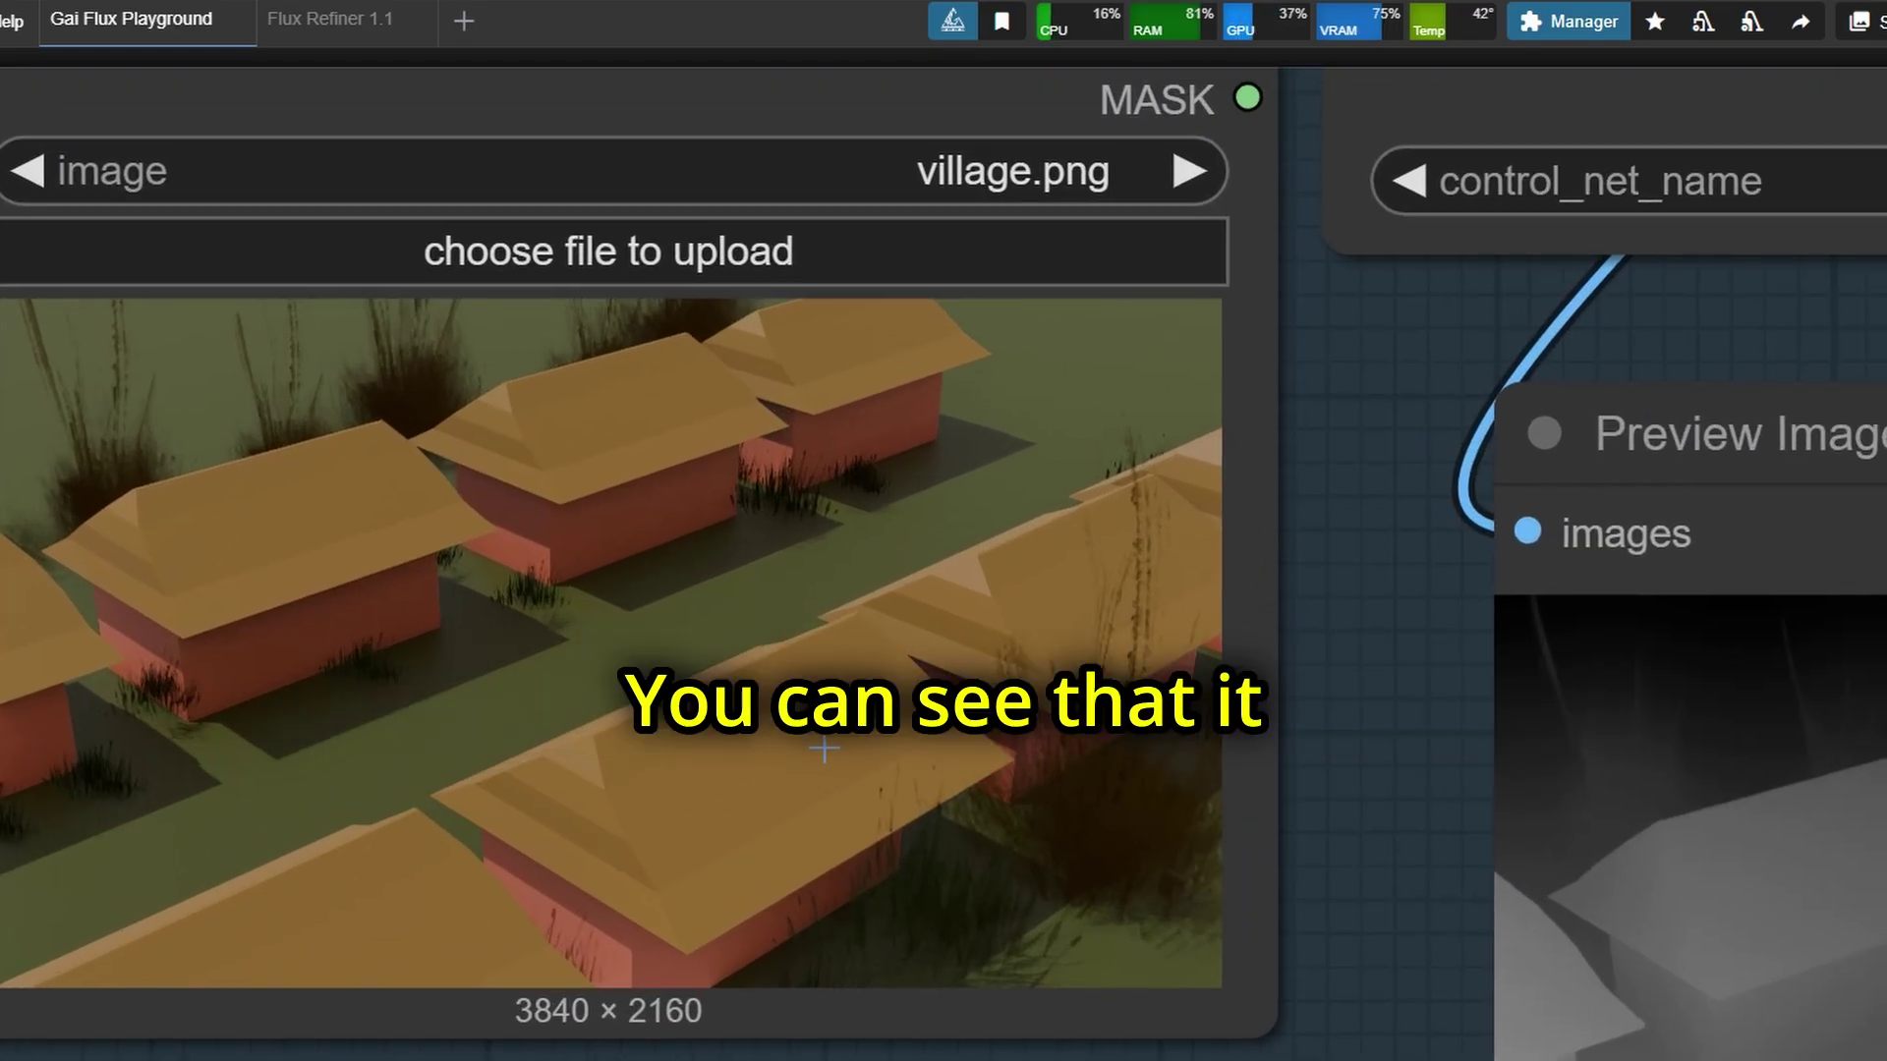
scroll(671, 742, "down", 10)
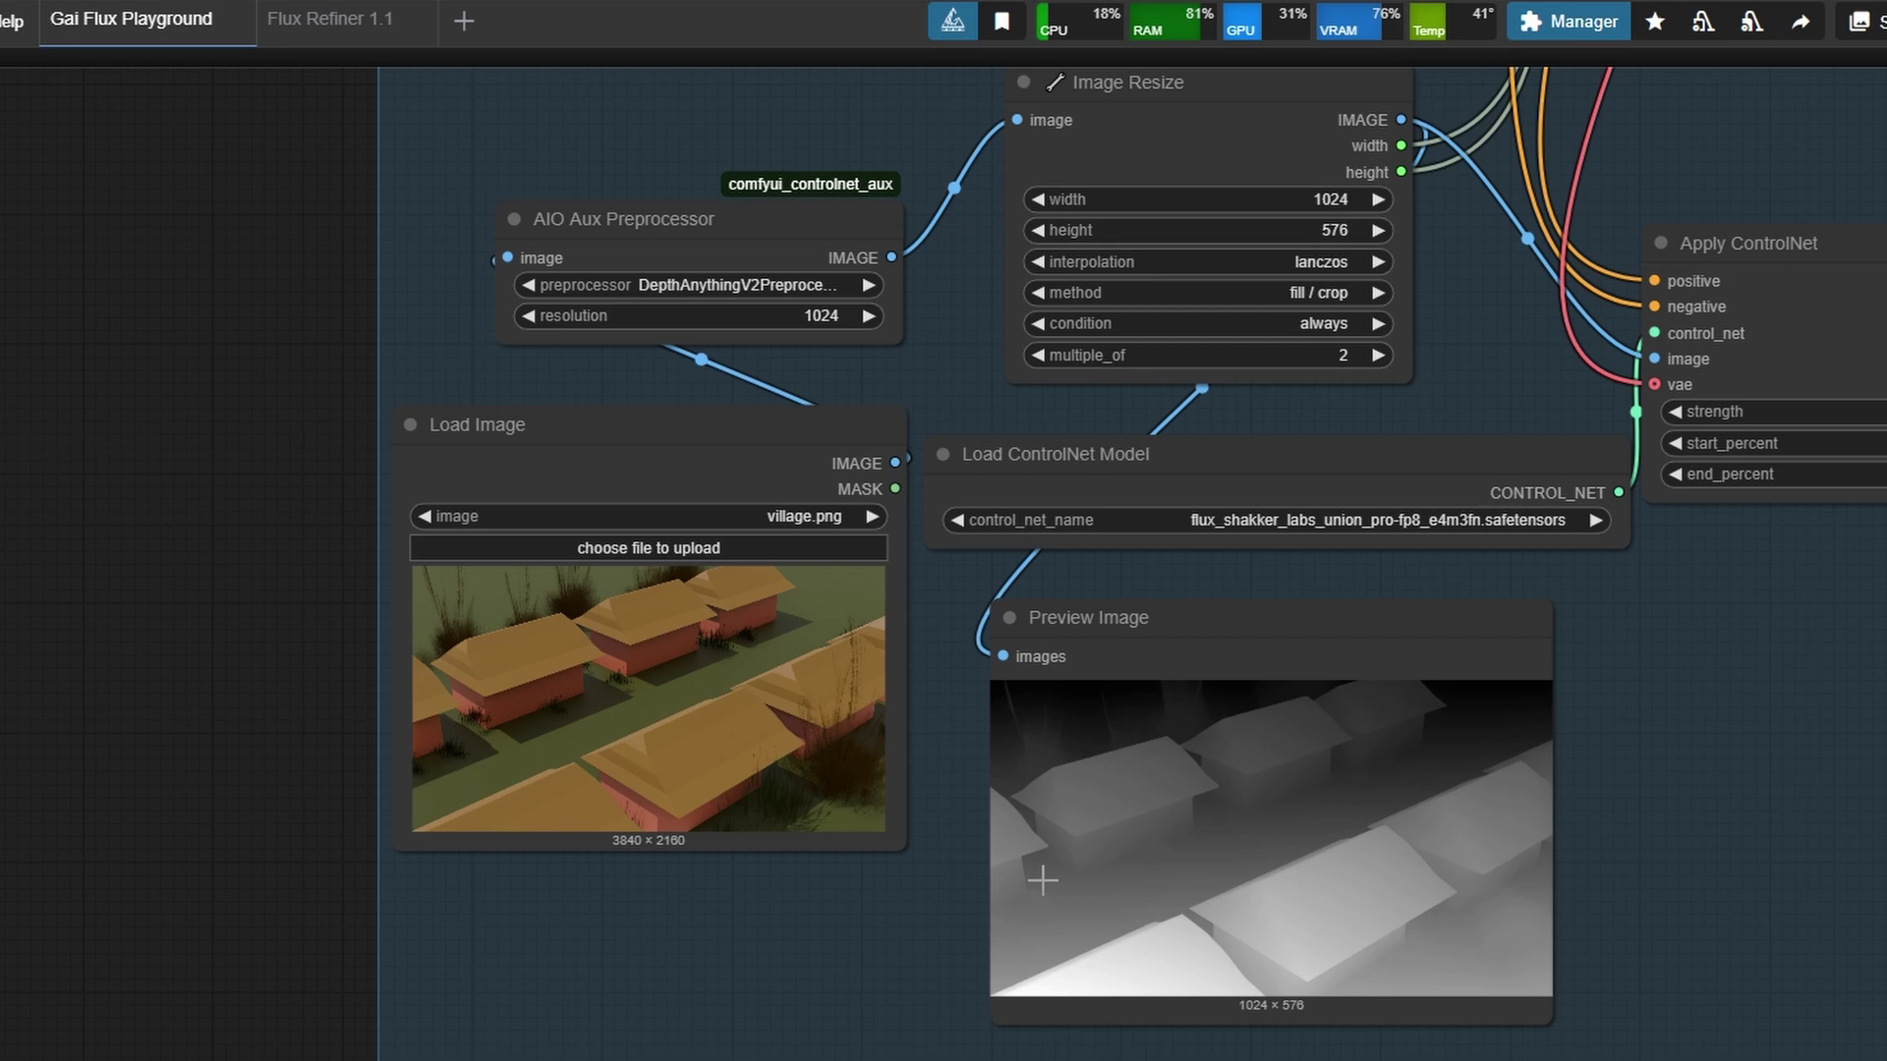
Step: Review the depth map preview and the Apply ControlNet settings, and return to the generated output
middle_click_drag(1044, 878, 654, 746)
scroll(801, 826, "up", 1)
scroll(801, 826, "up", 2)
left_click_drag(1274, 642, 905, 1047)
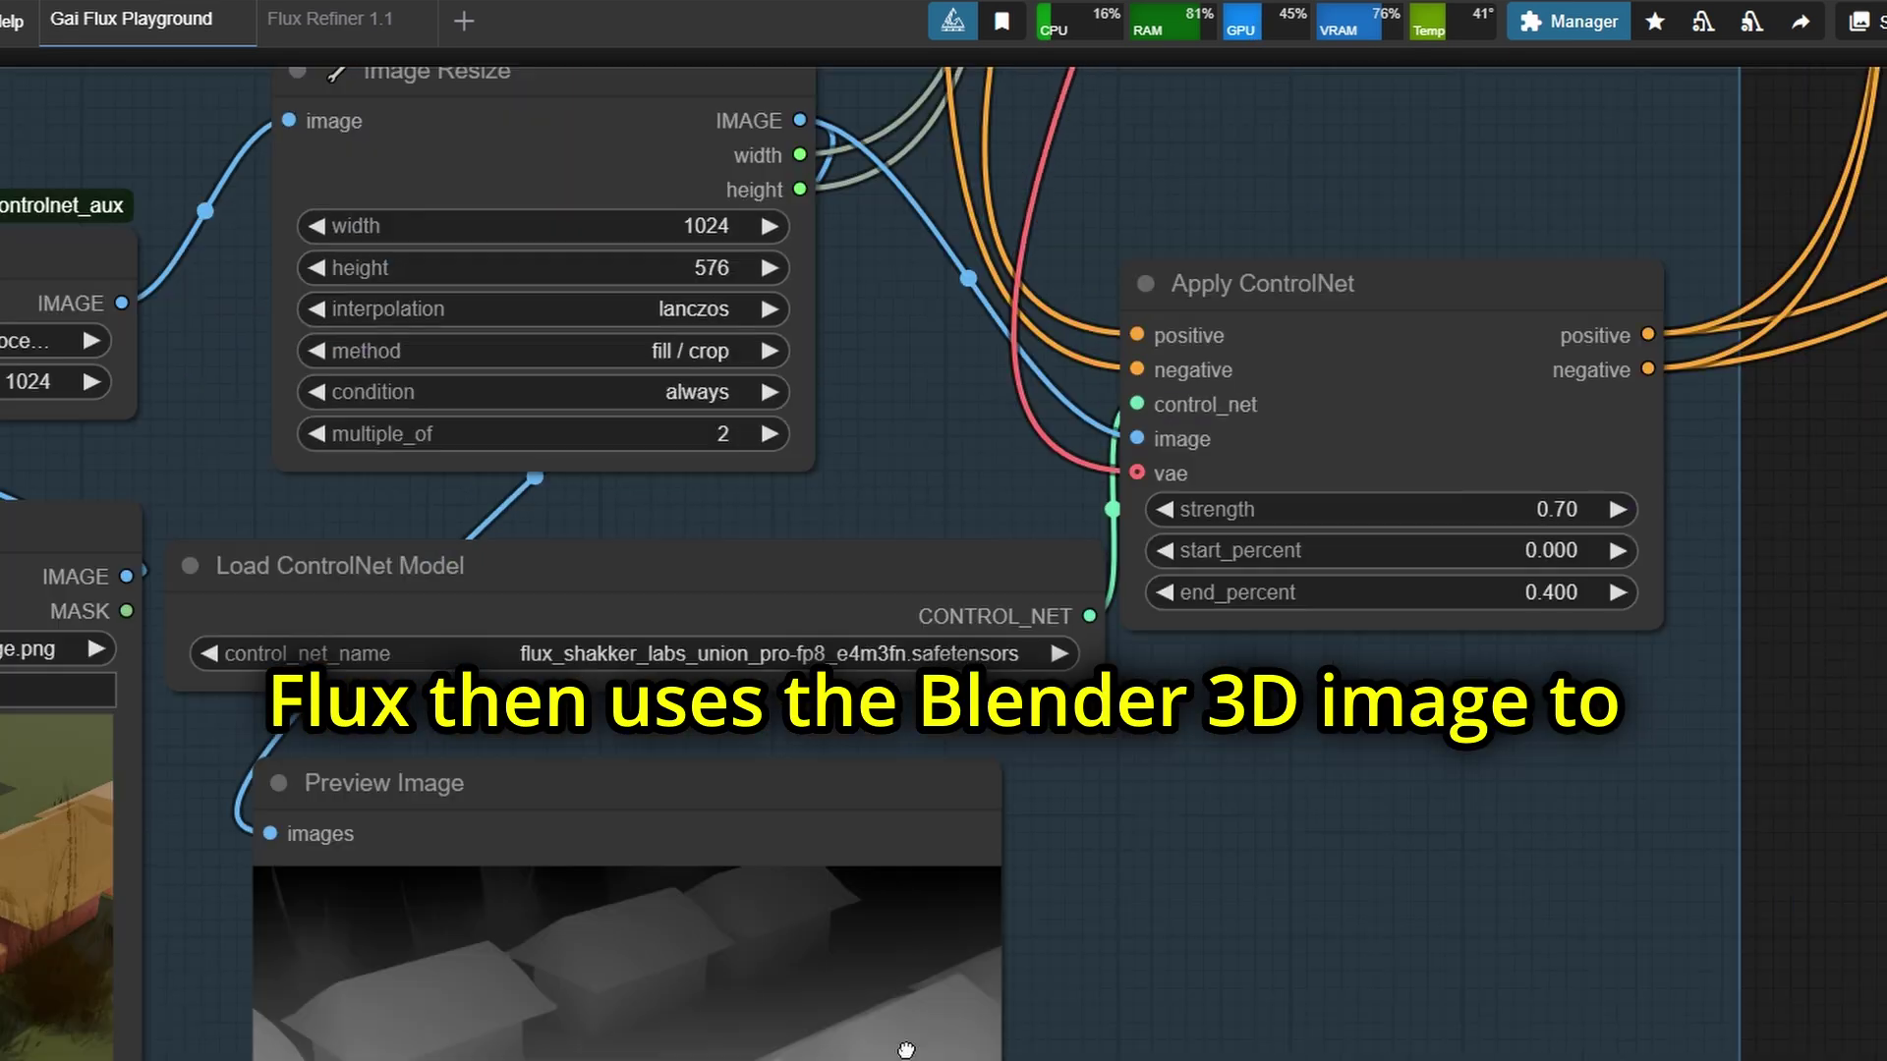
scroll(907, 1008, "down", 5)
left_click_drag(1556, 120, 1008, 983)
scroll(985, 767, "up", 2)
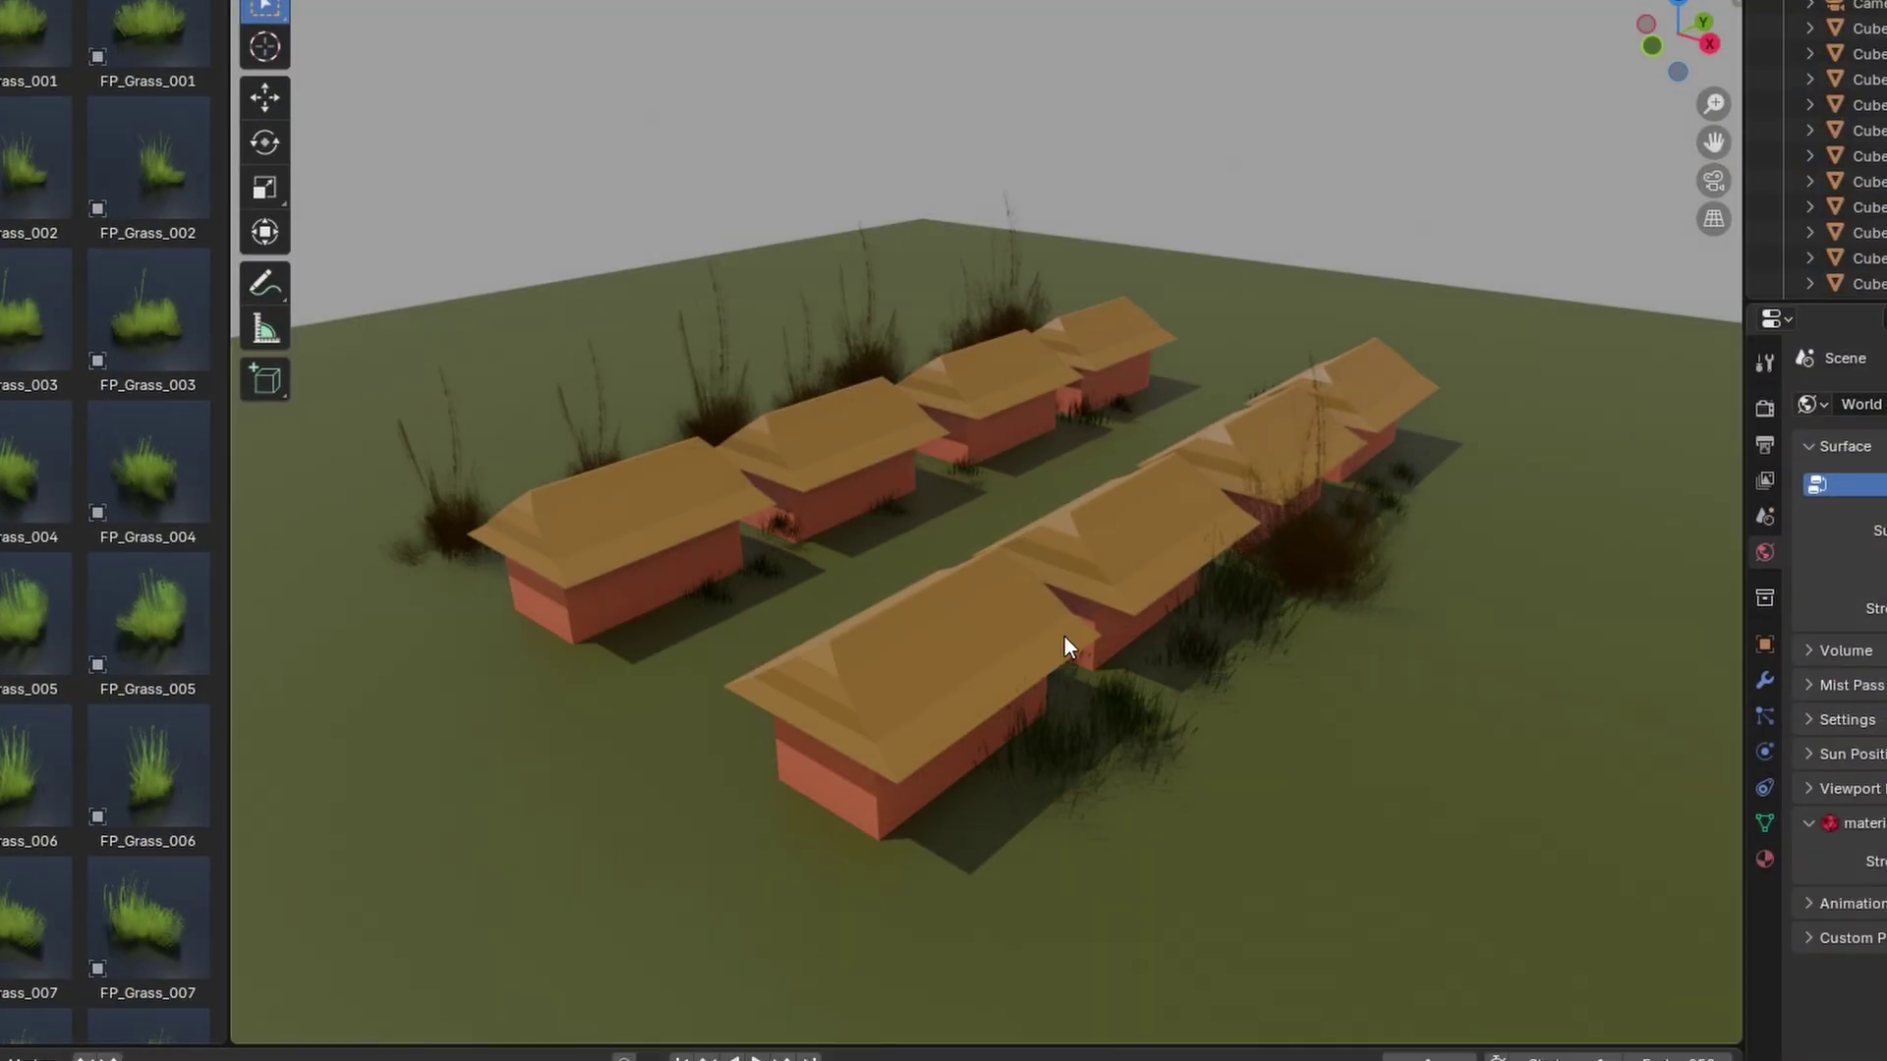
Step: Switch to Blender, frame a straight eye-level view between the two rows of huts, and render the viewport image
middle_click_drag(993, 686, 1058, 600)
scroll(1075, 558, "up", 2)
scroll(1061, 570, "down", 1)
scroll(1059, 599, "up", 1)
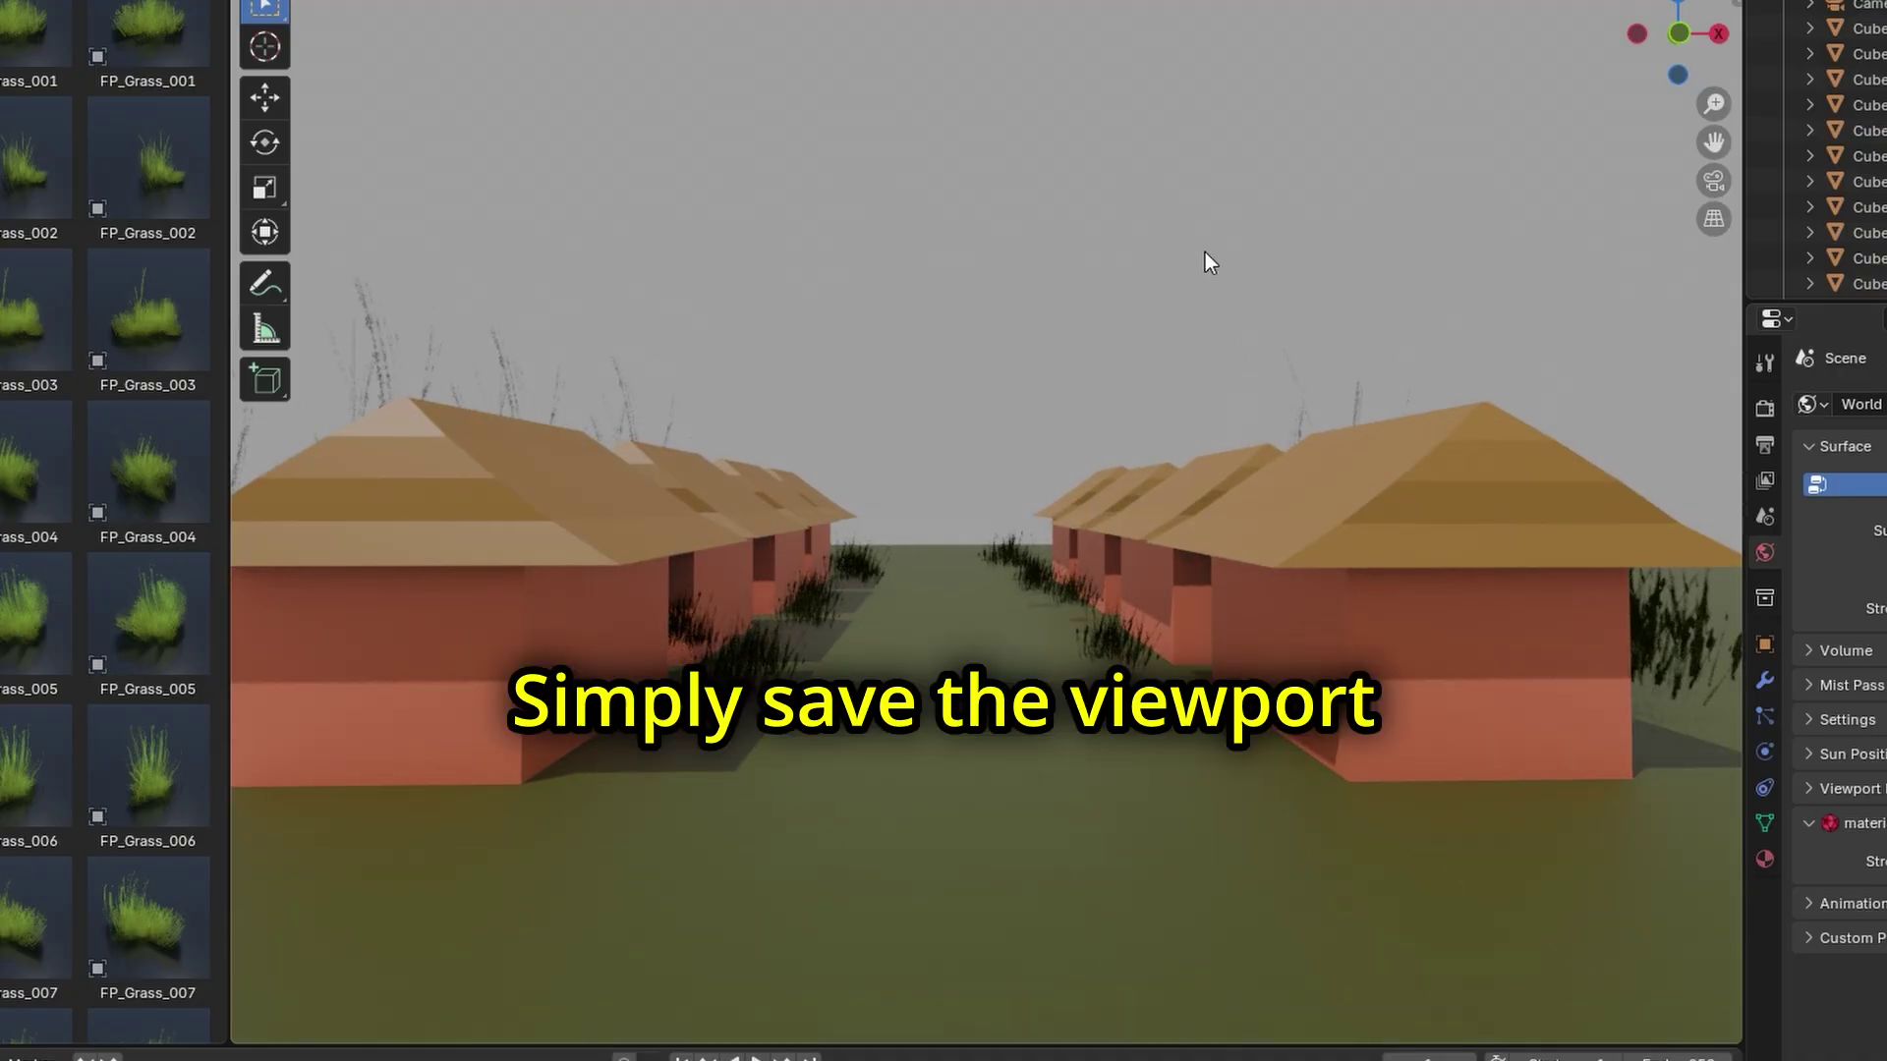
left_click(456, 1)
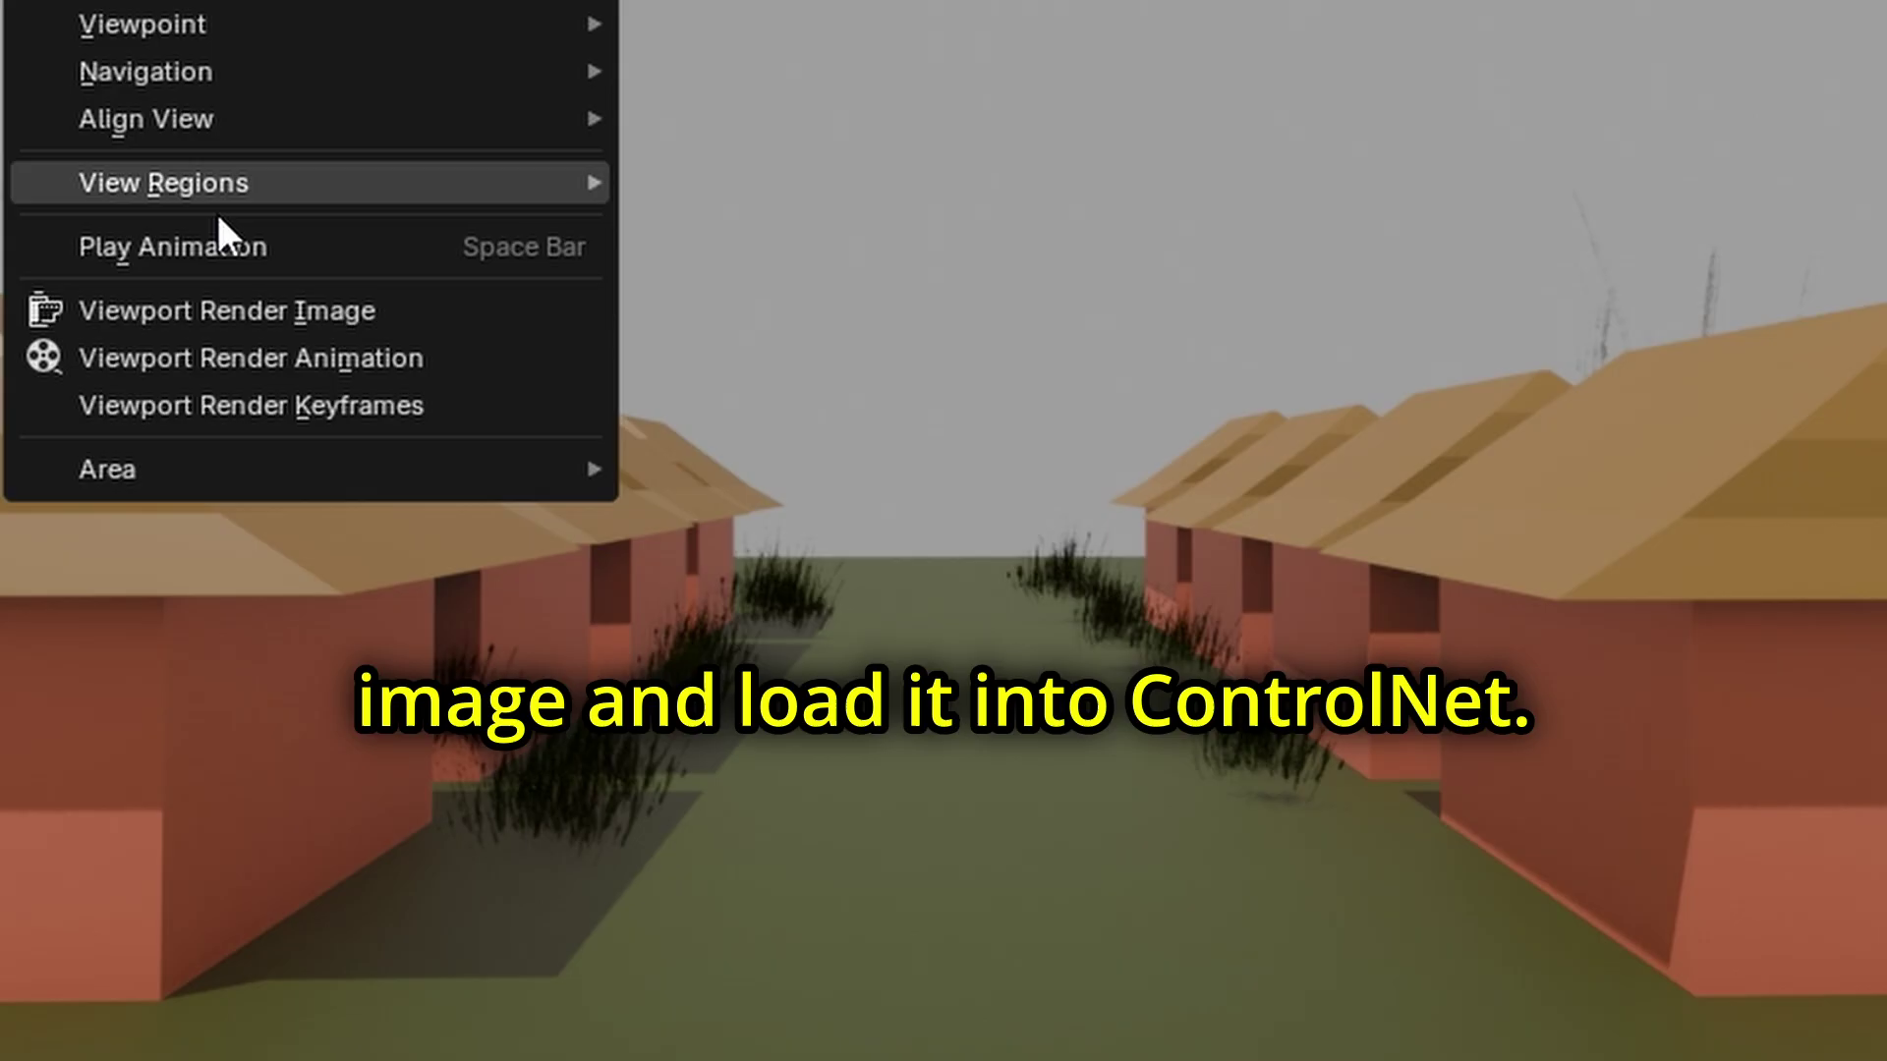
left_click(222, 301)
Step: Save the rendered image to the Pictures folder as "village straight"
left_click(127, 33)
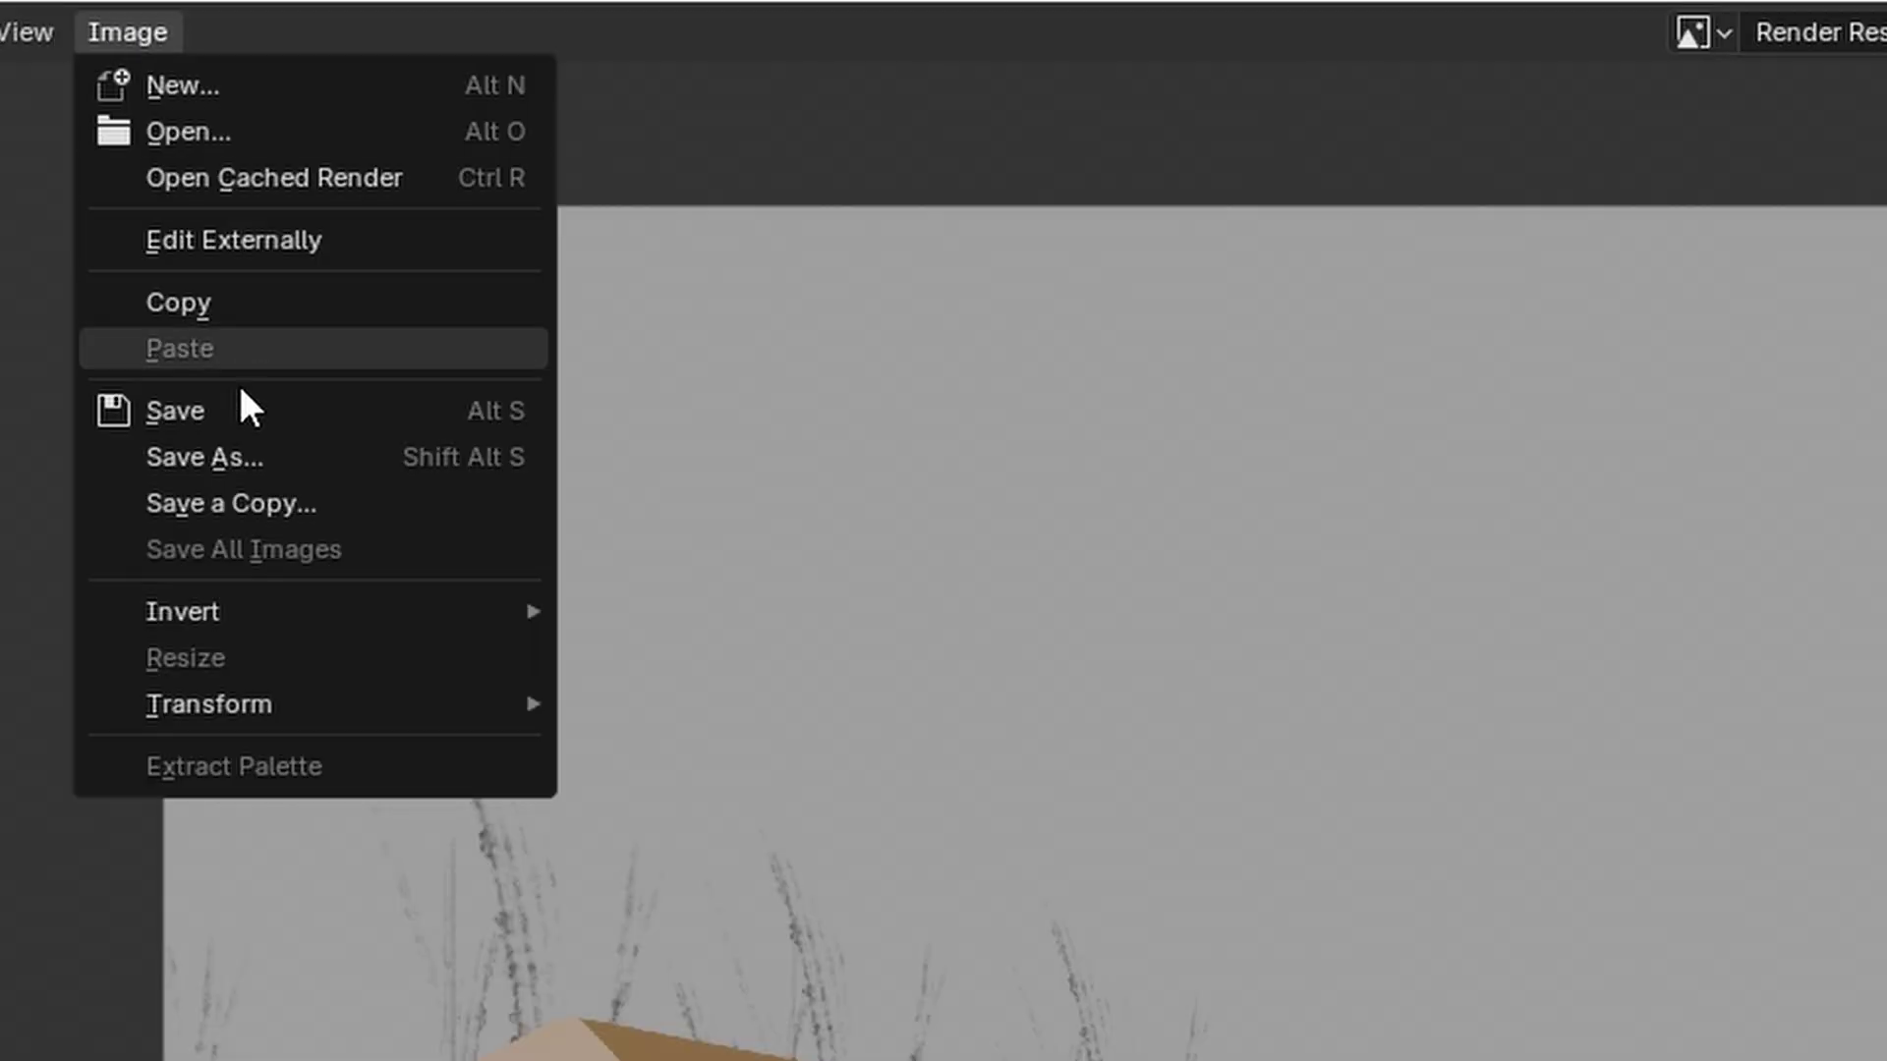
left_click(222, 410)
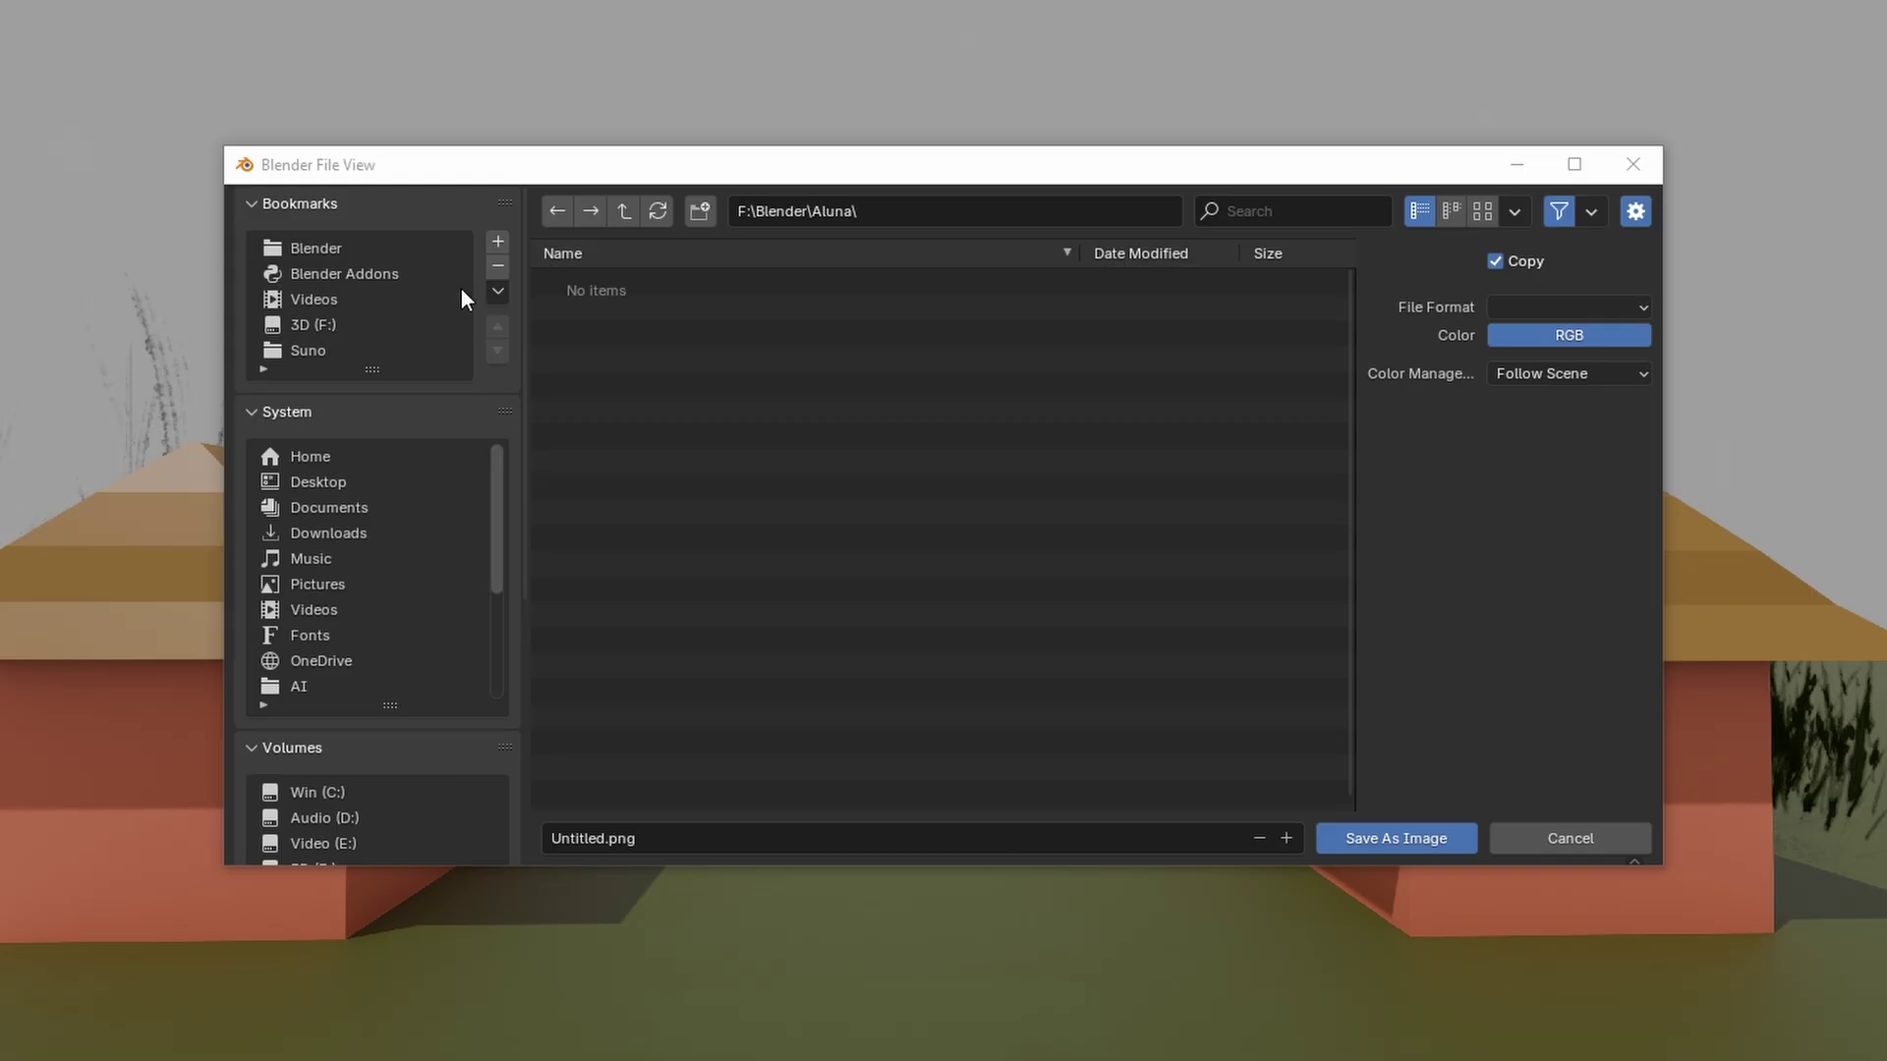
left_click(316, 586)
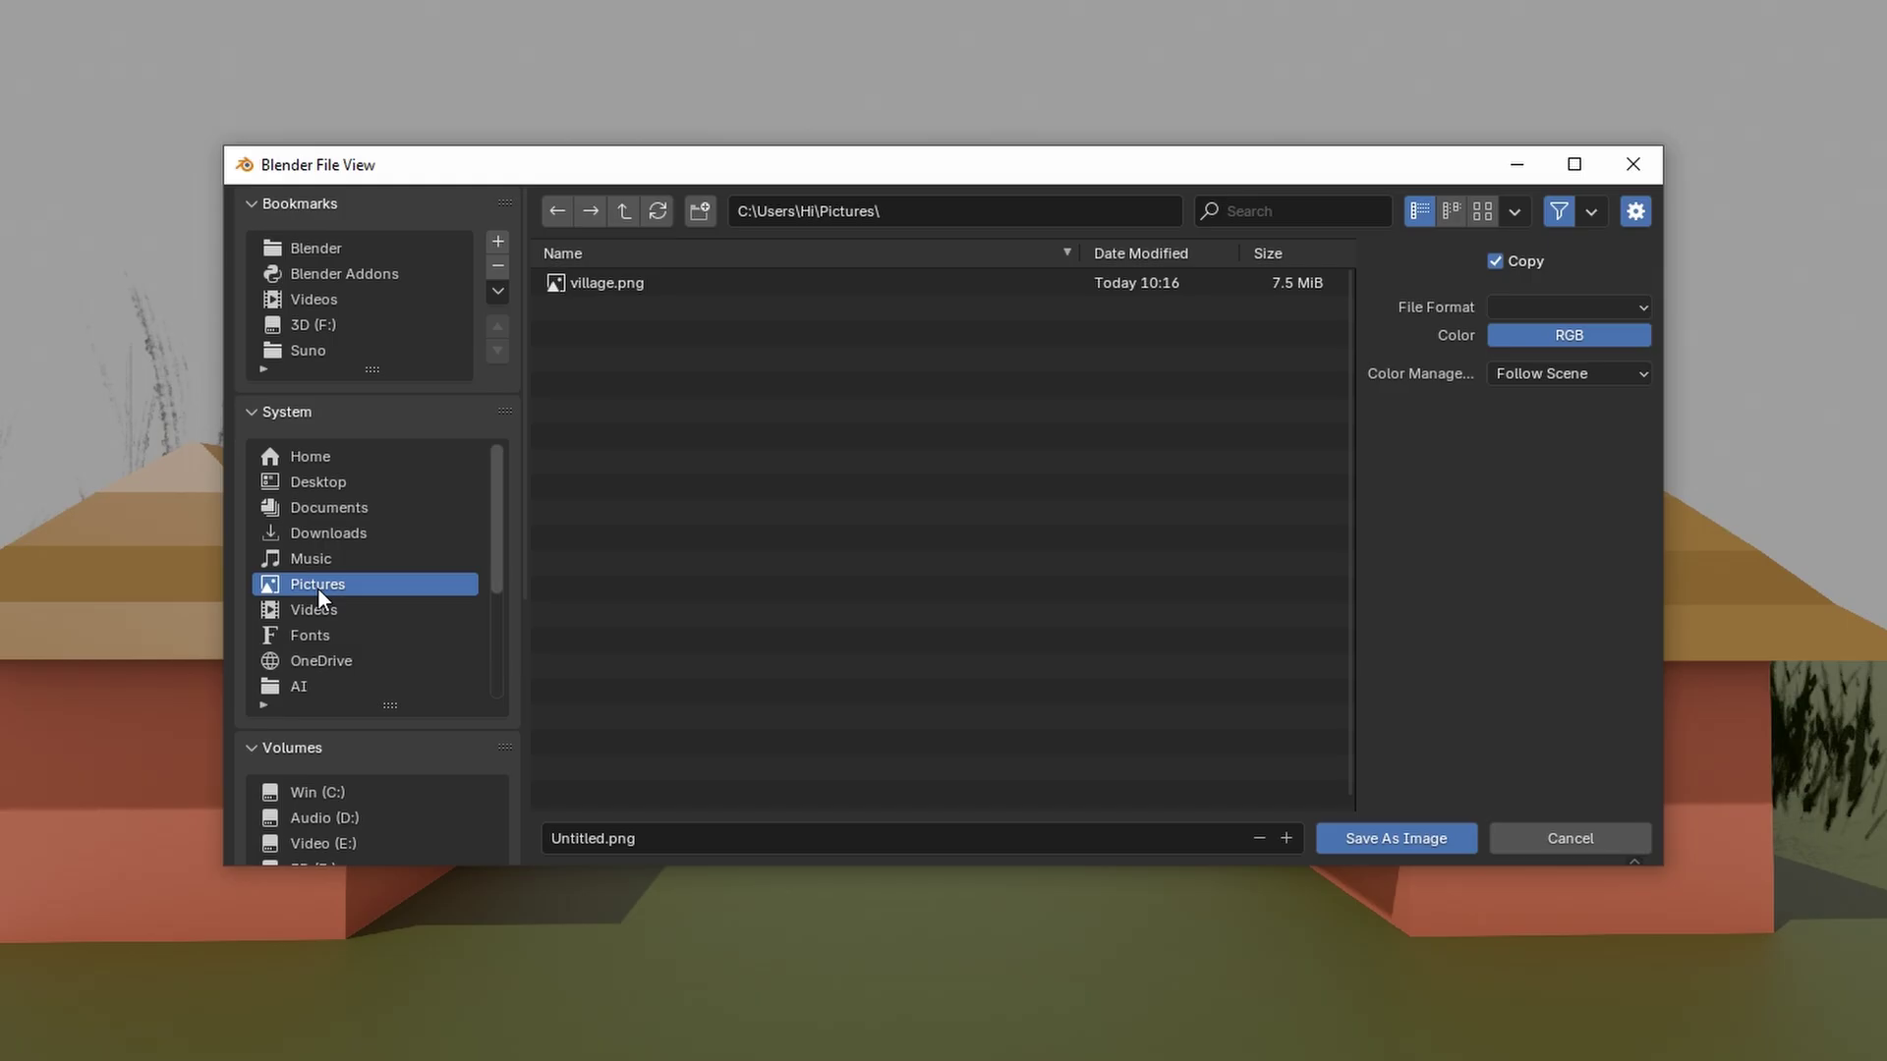
left_click(692, 836)
type("vi")
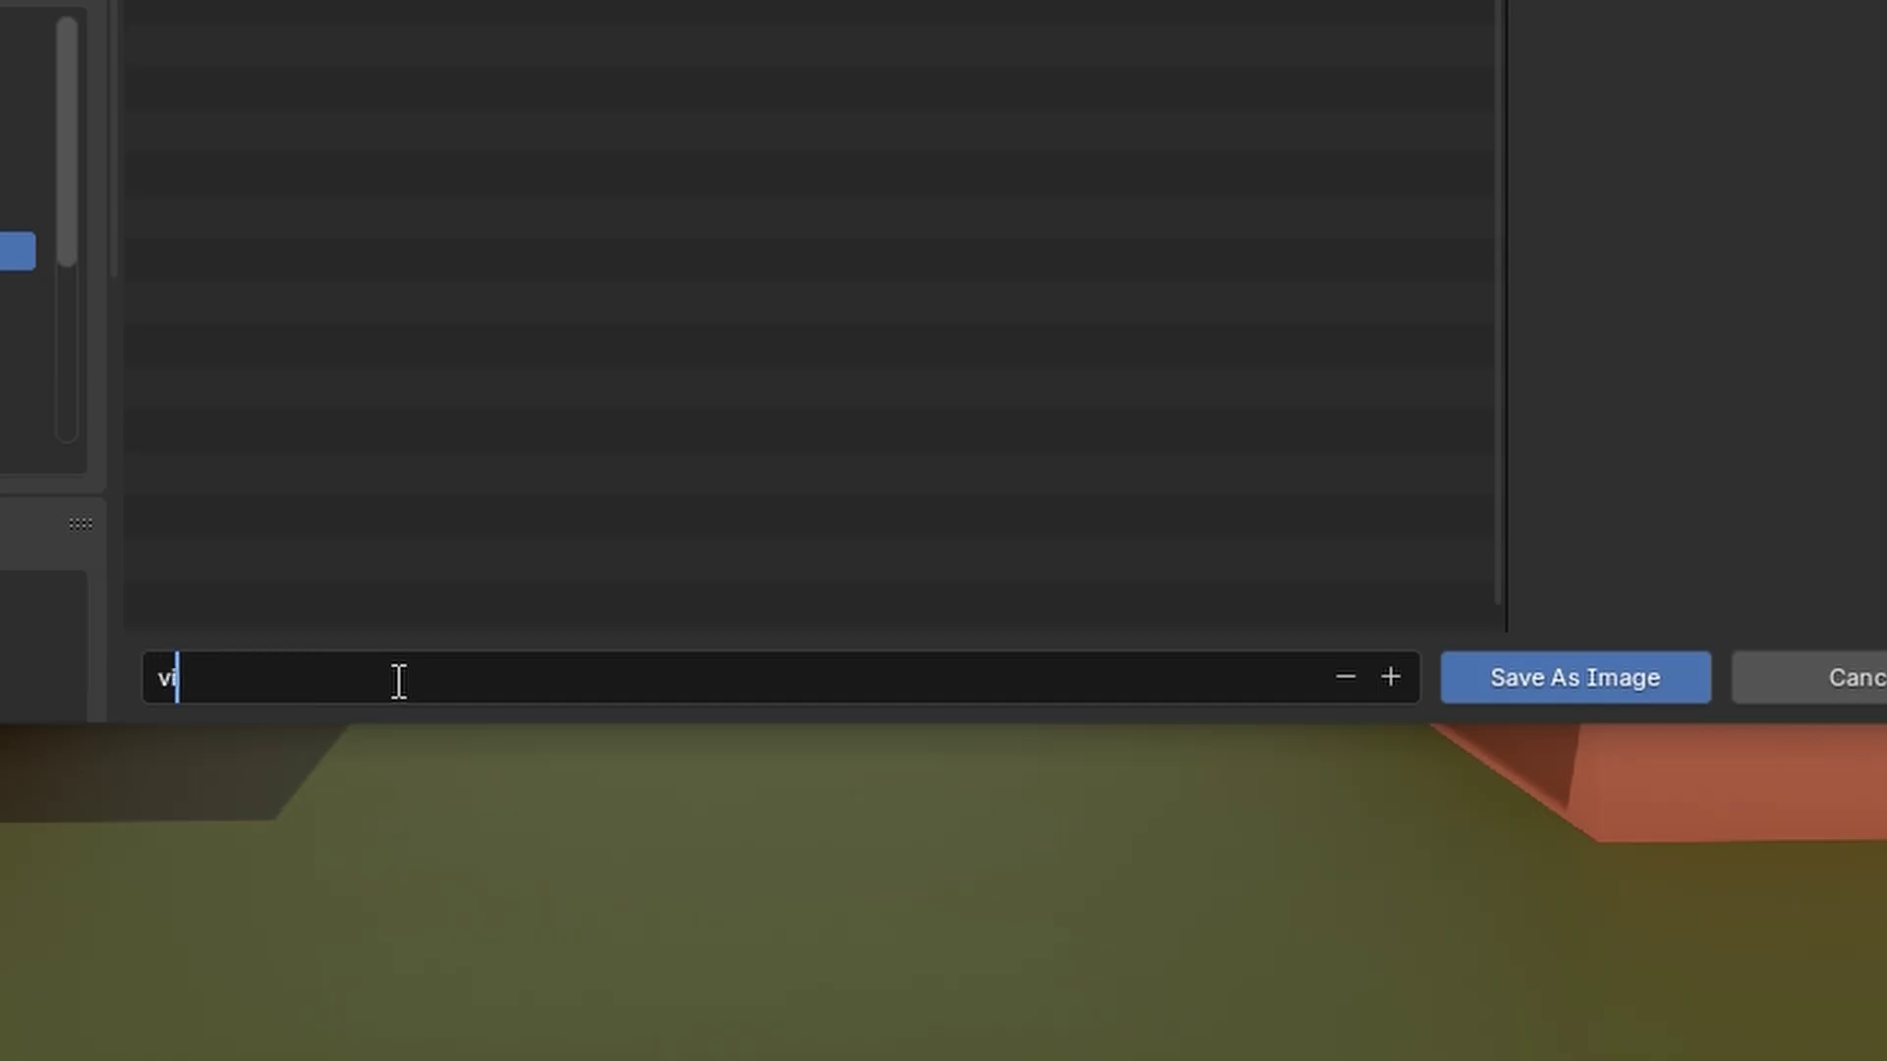
type("llage strai")
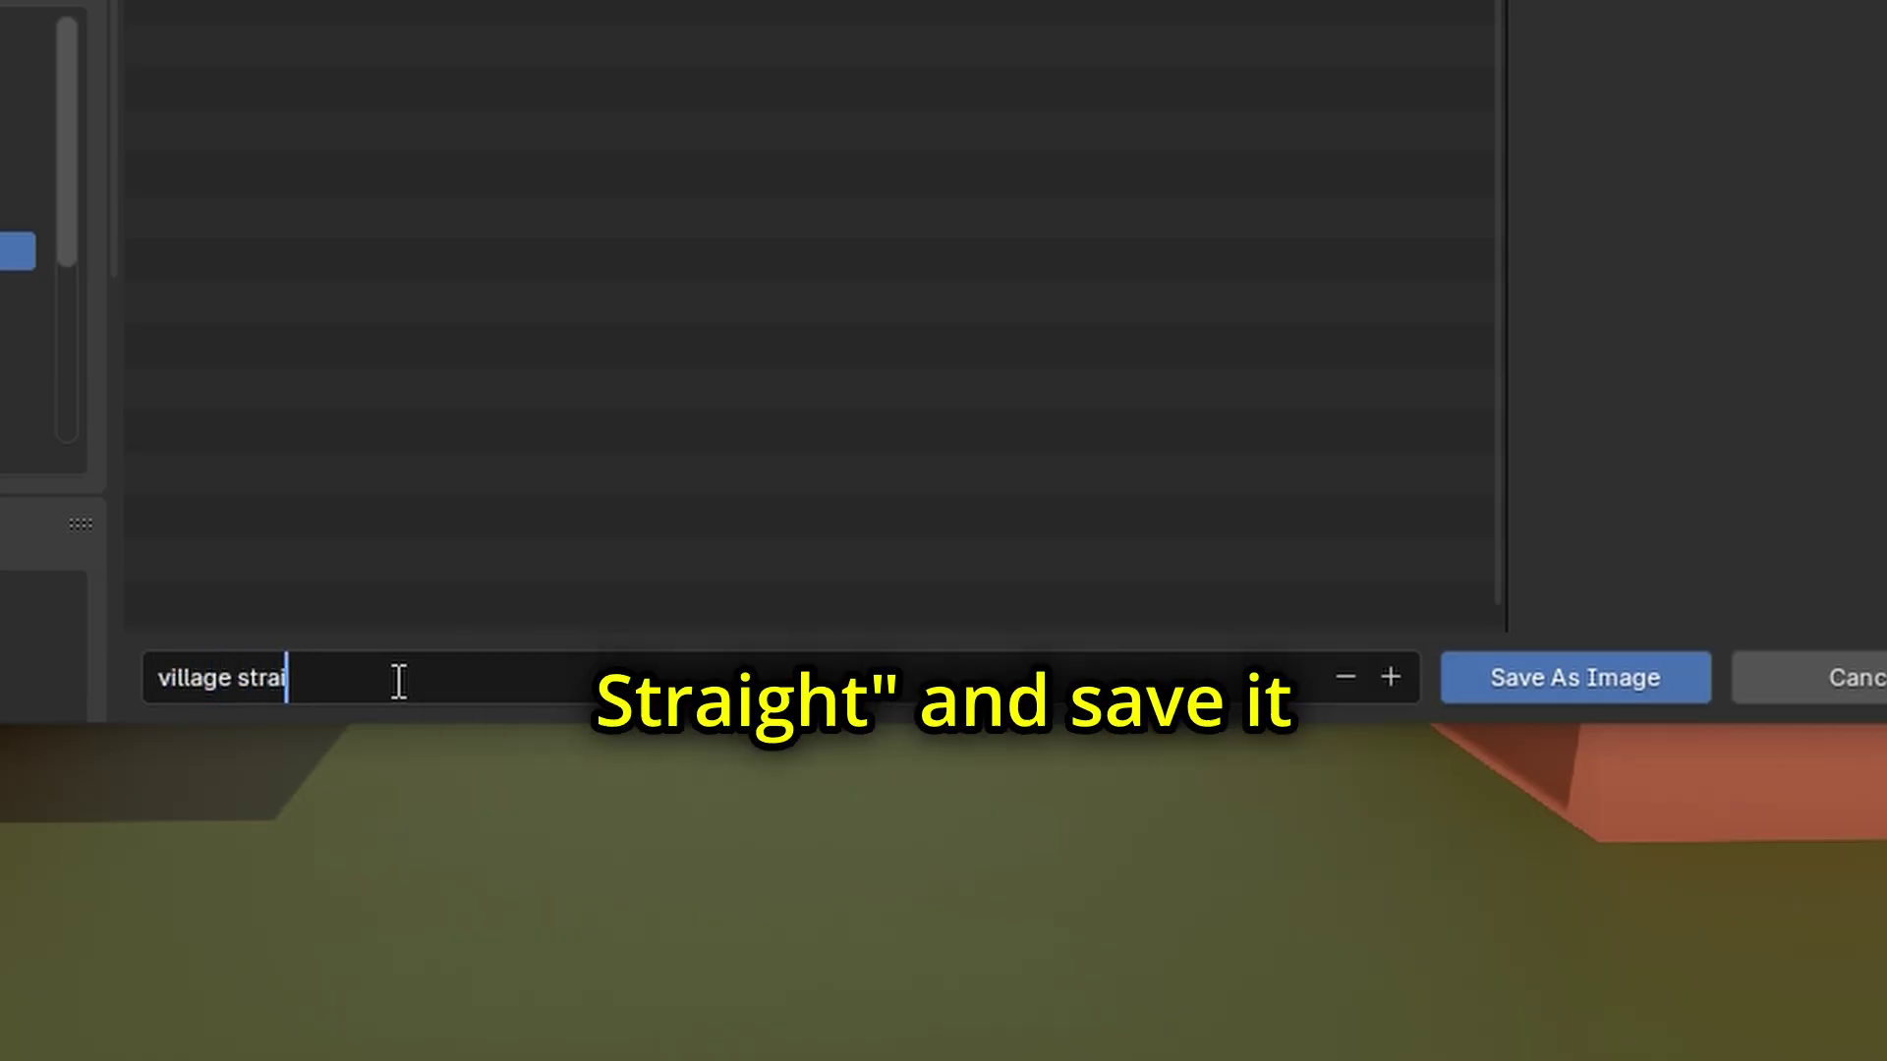
key("Return")
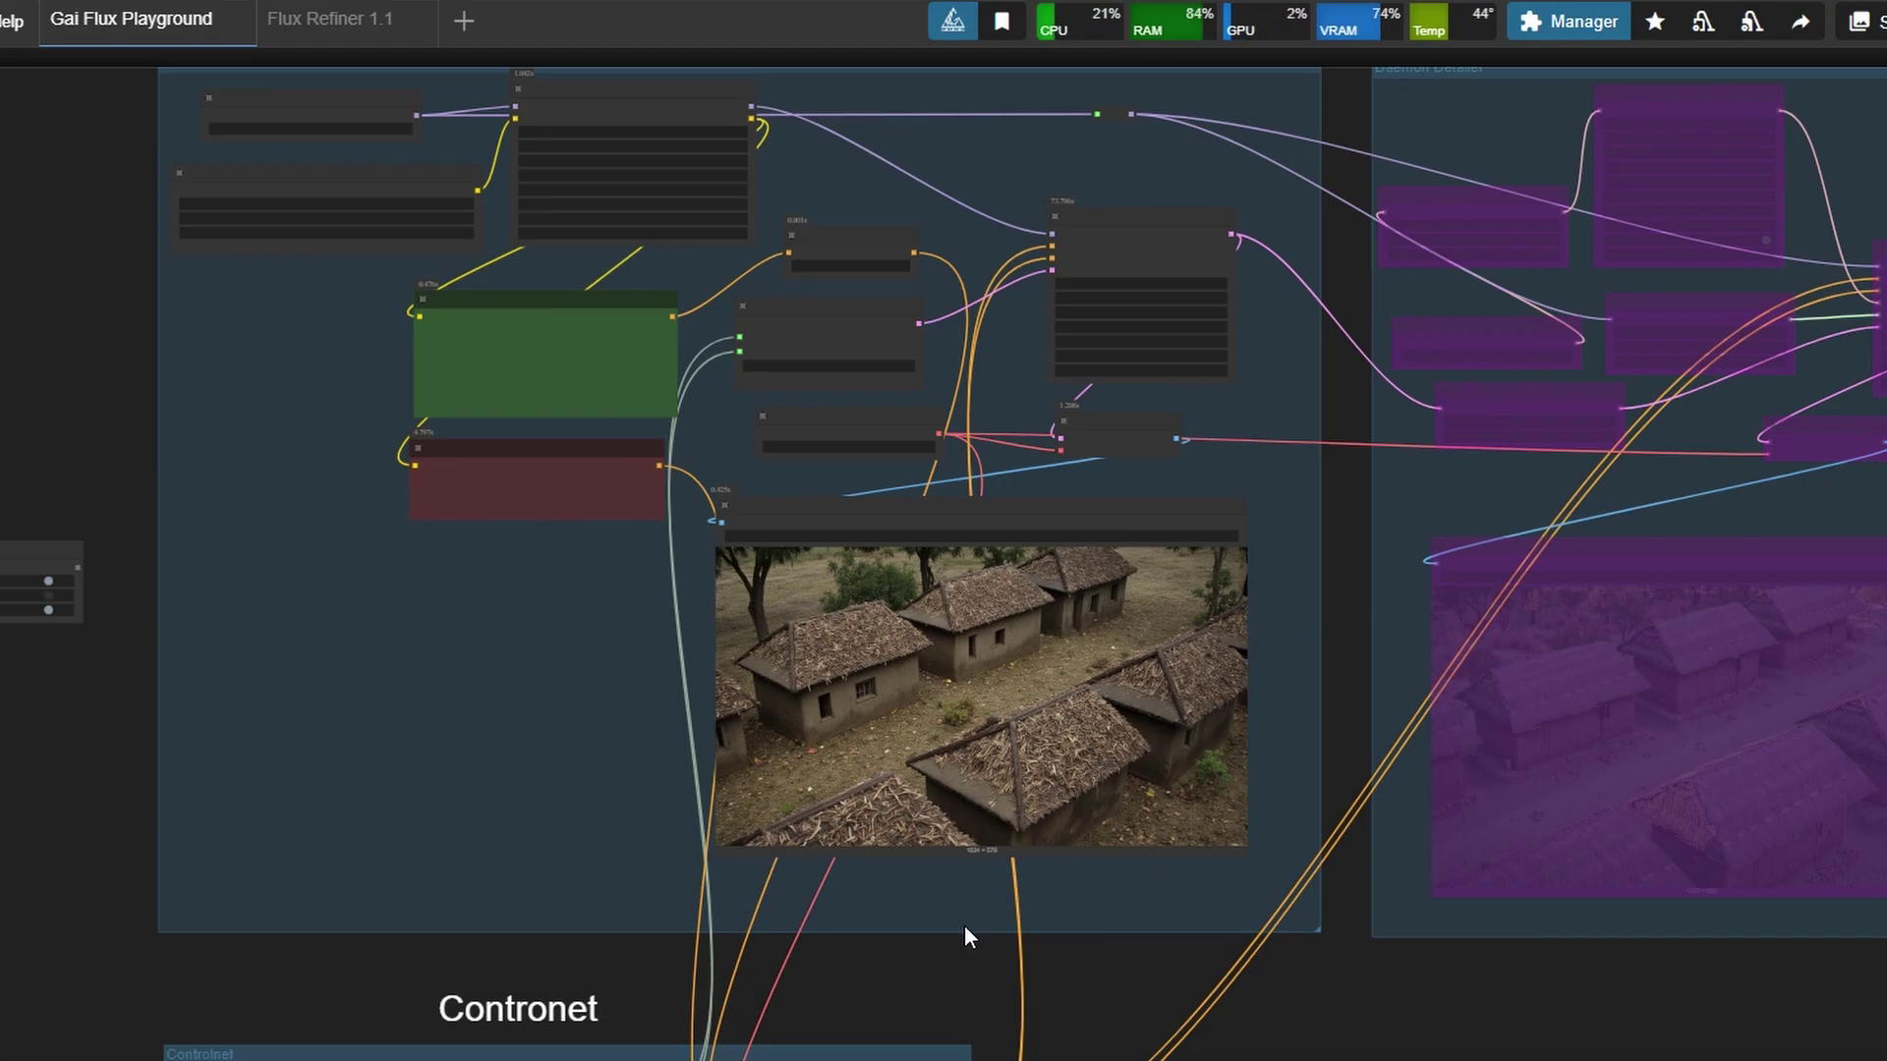
Step: Switch to ComfyUI and load village straight.png into the ControlNet group's Load Image node
middle_click_drag(884, 1017, 1129, 642)
middle_click_drag(716, 959, 821, 720)
scroll(633, 757, "up", 8)
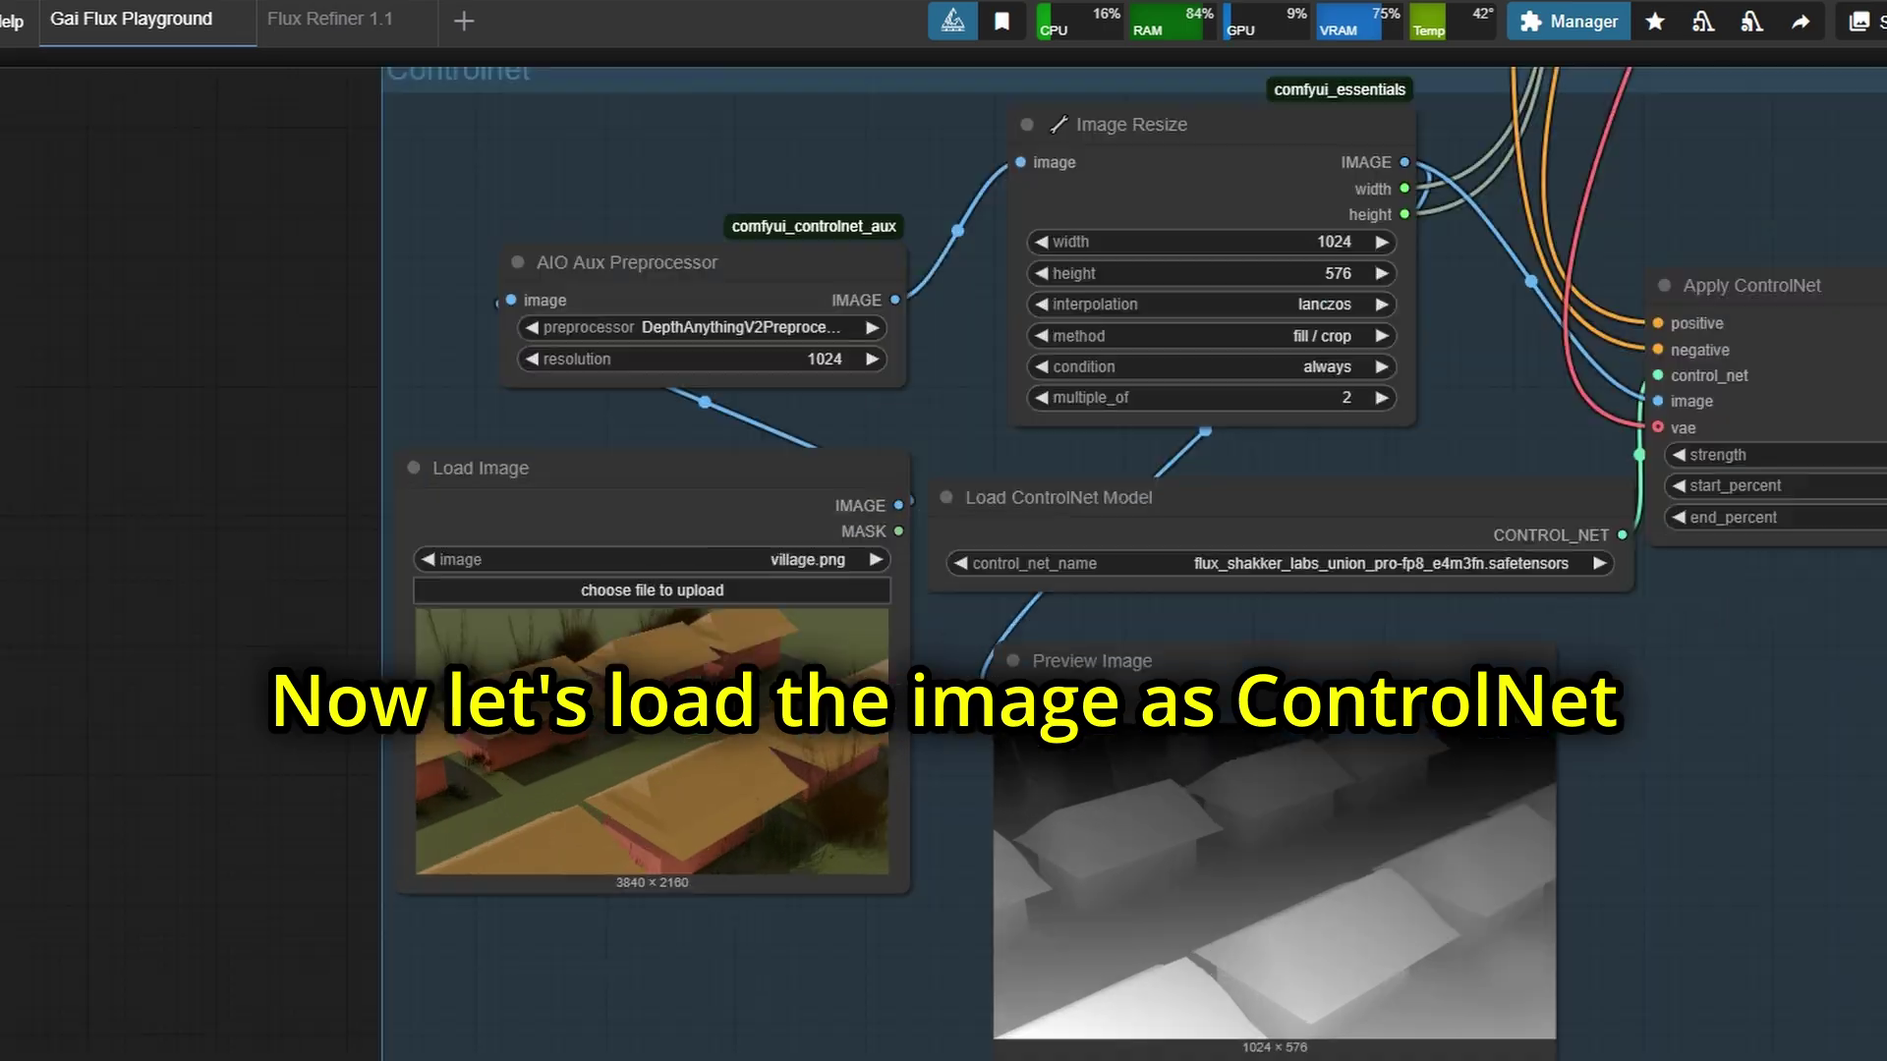
left_click(669, 590)
left_click(286, 297)
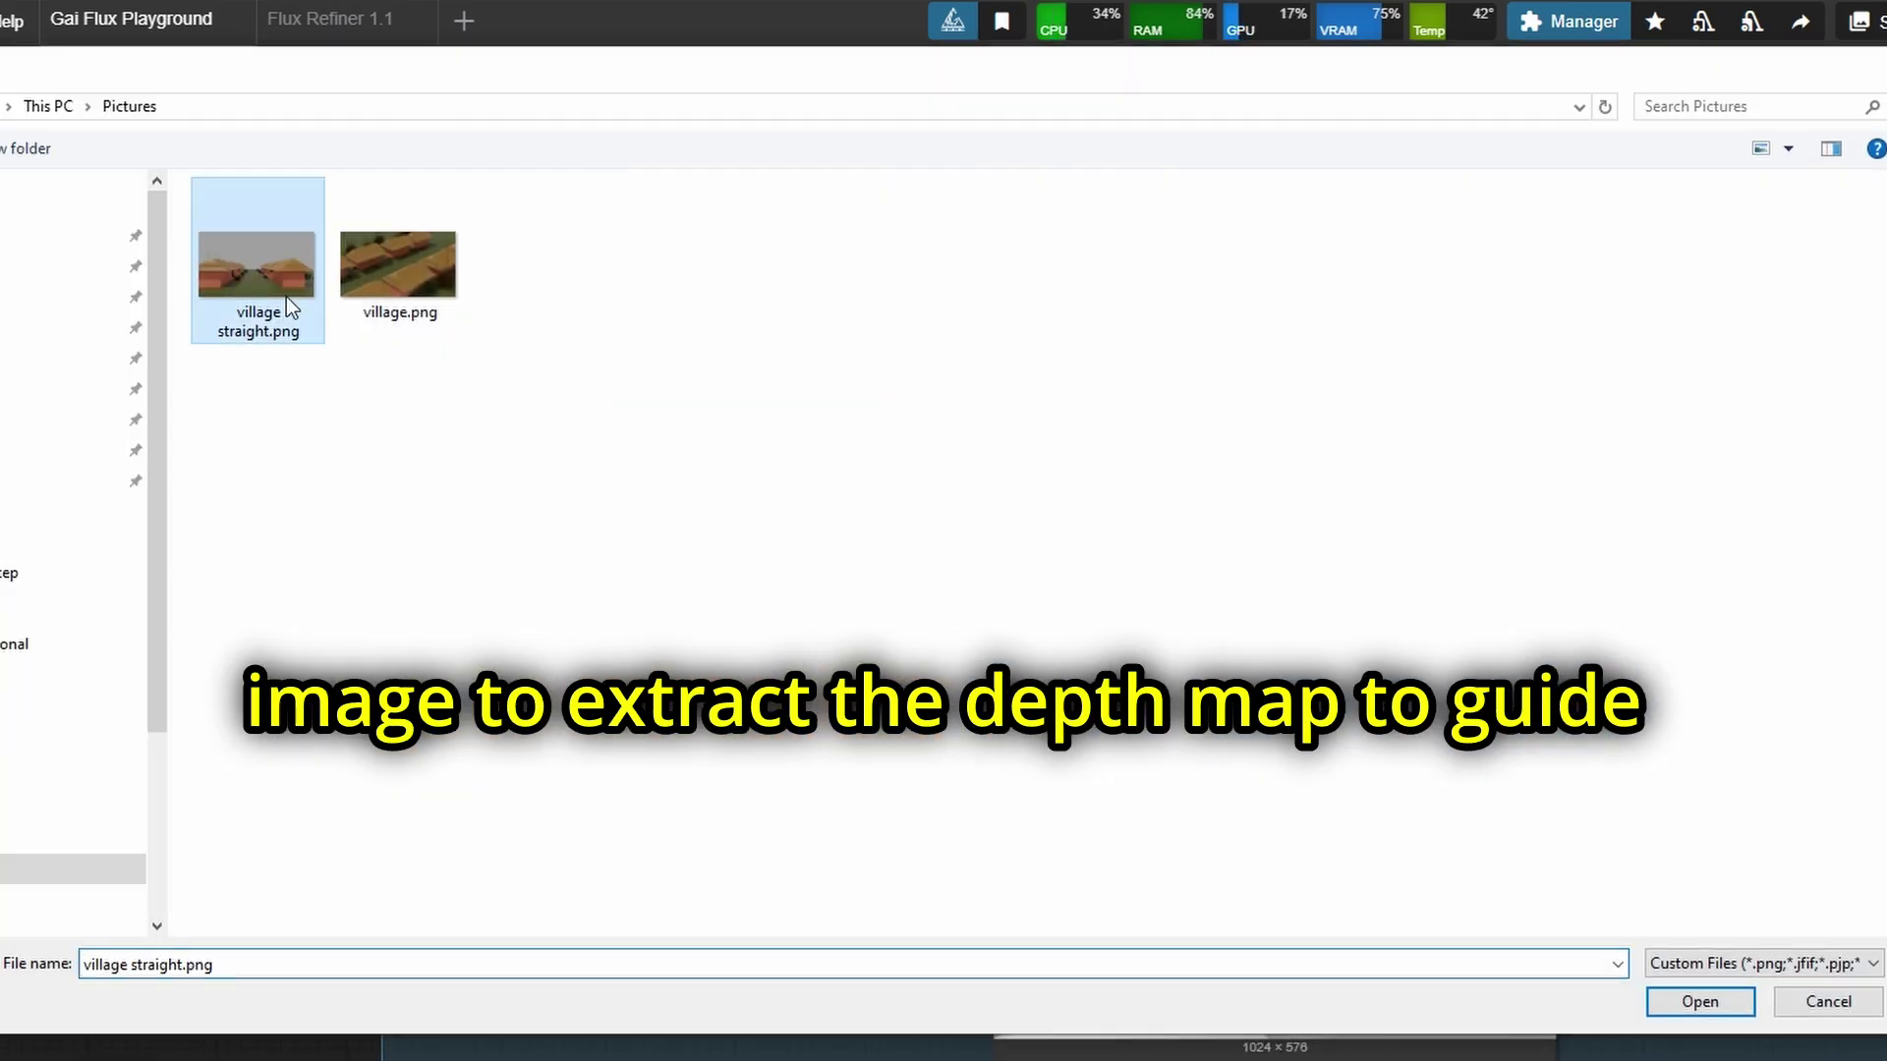
double_click(286, 297)
middle_click_drag(1125, 481, 856, 473)
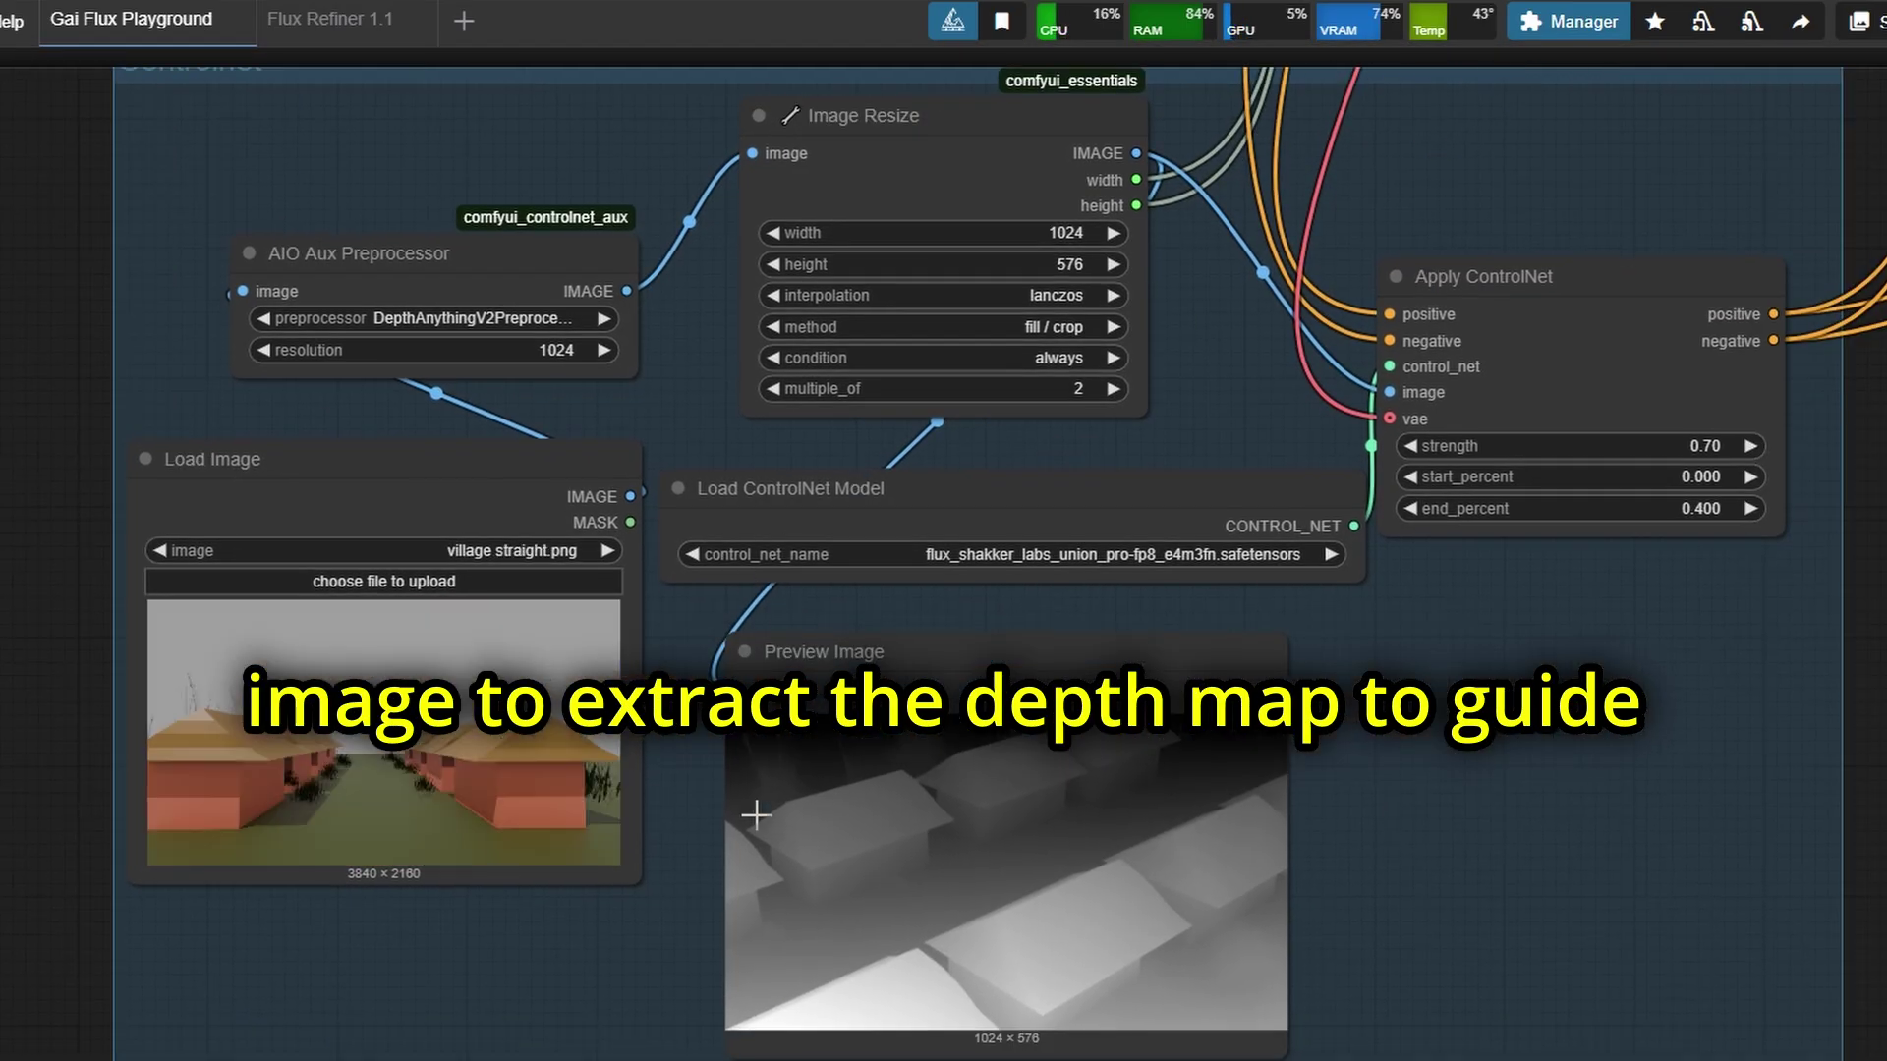
Step: Run the workflow with the straight village view and examine the new hut image in the Save Image node
left_click(1835, 1058)
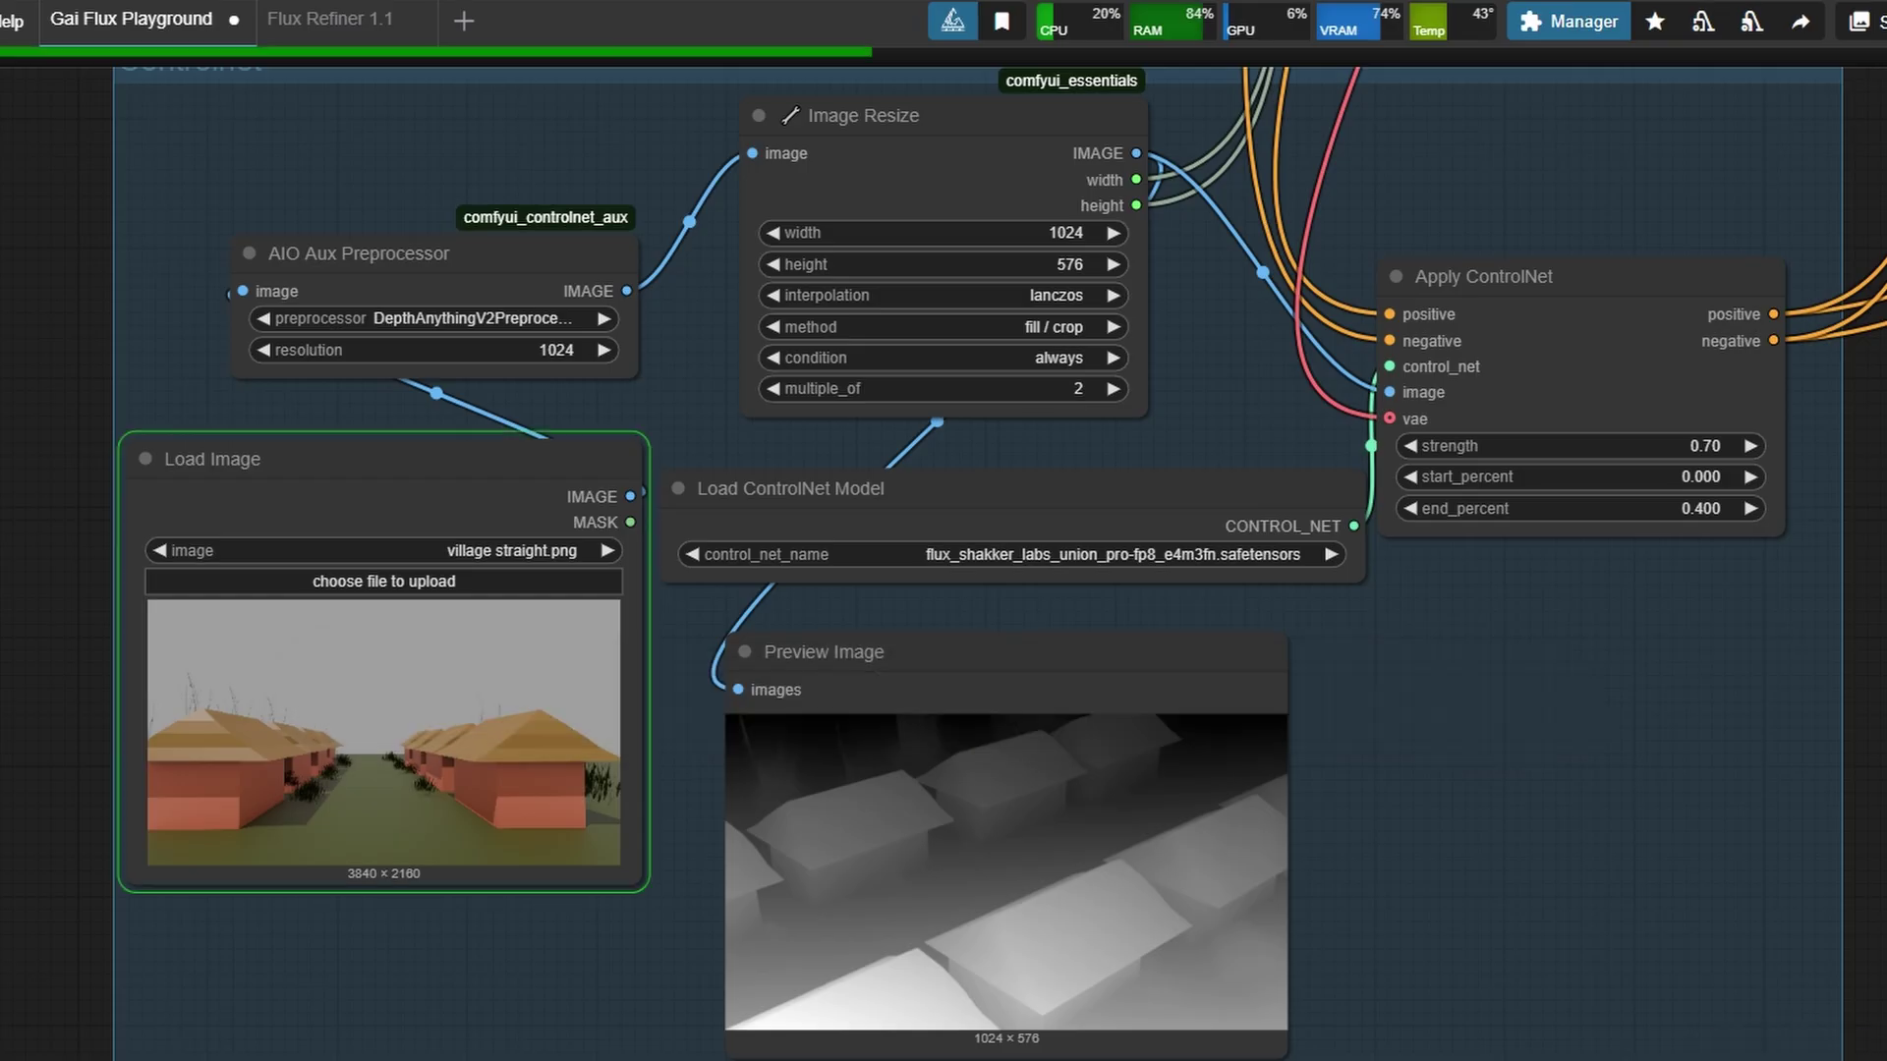
left_click_drag(1395, 718, 1238, 909)
scroll(1244, 903, "down", 6)
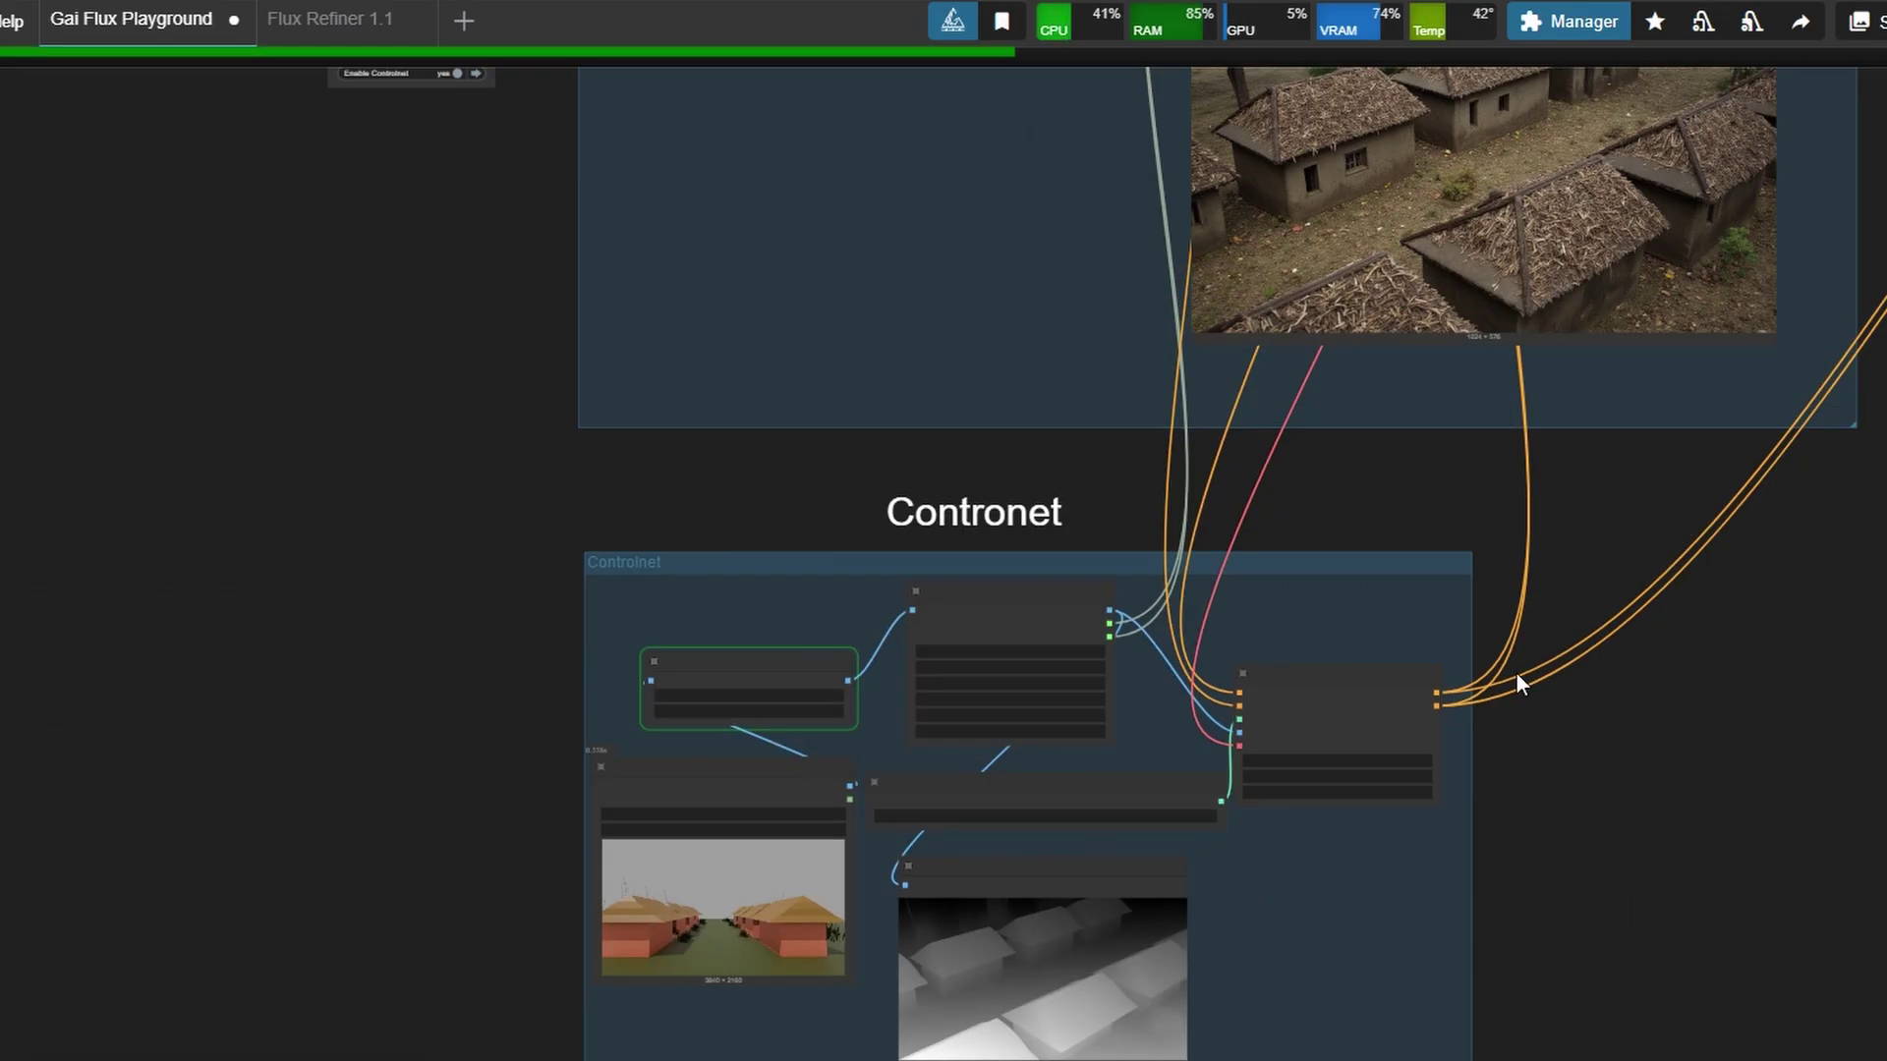
left_click_drag(1516, 674, 1045, 895)
scroll(1086, 787, "up", 3)
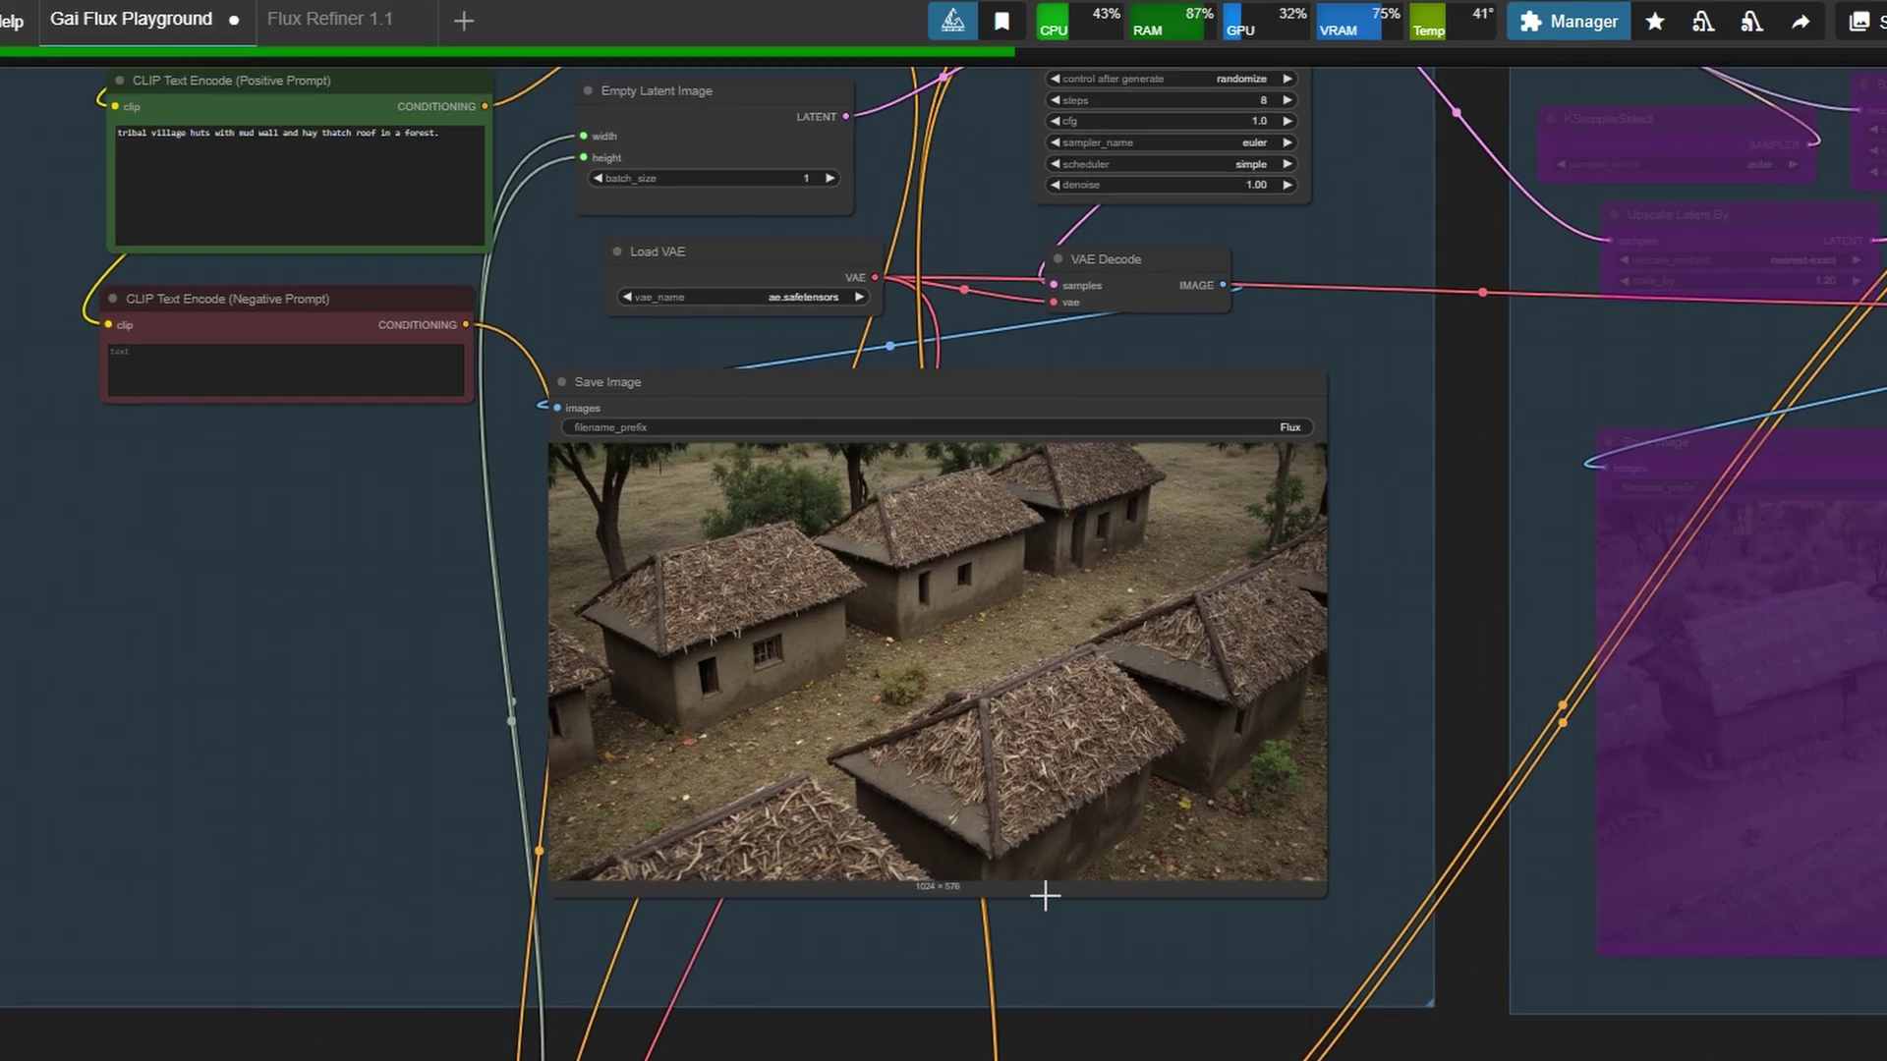
scroll(1093, 614, "up", 4)
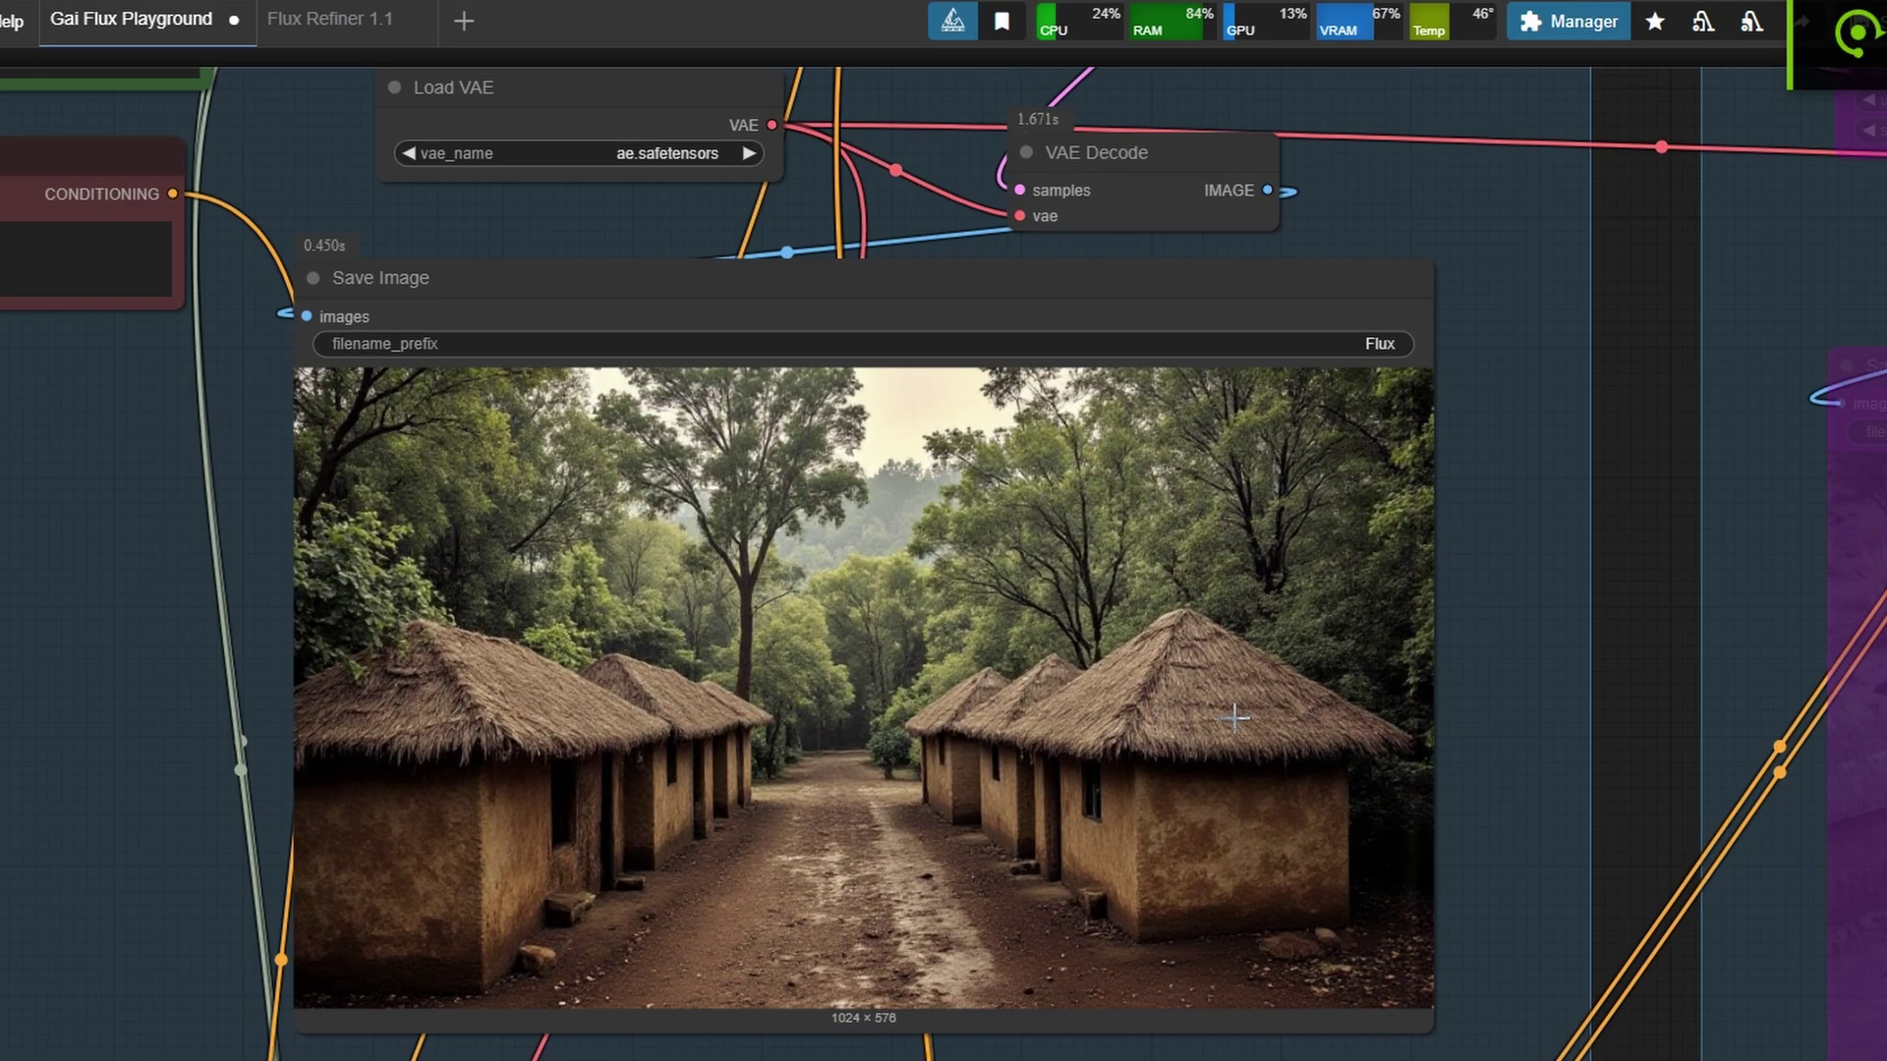
scroll(1248, 722, "up", 2)
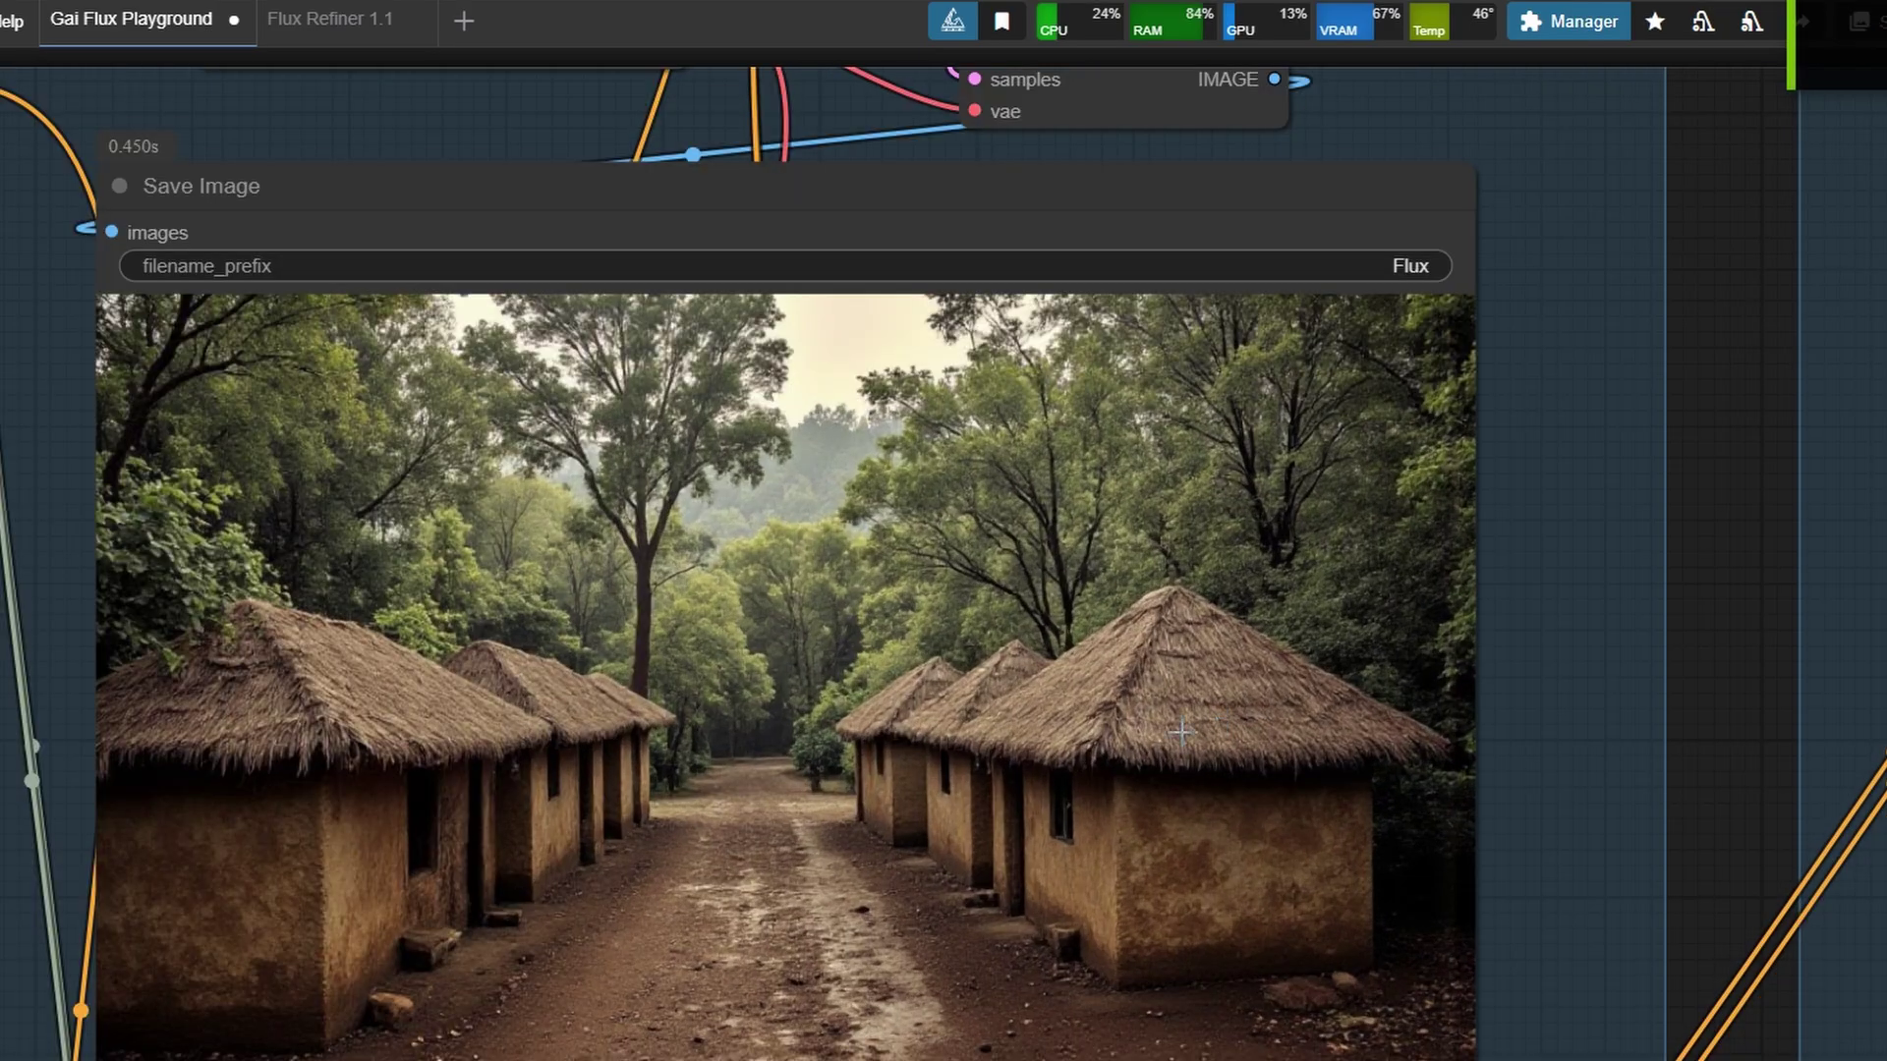
left_click_drag(925, 749, 1195, 650)
scroll(1091, 728, "up", 1)
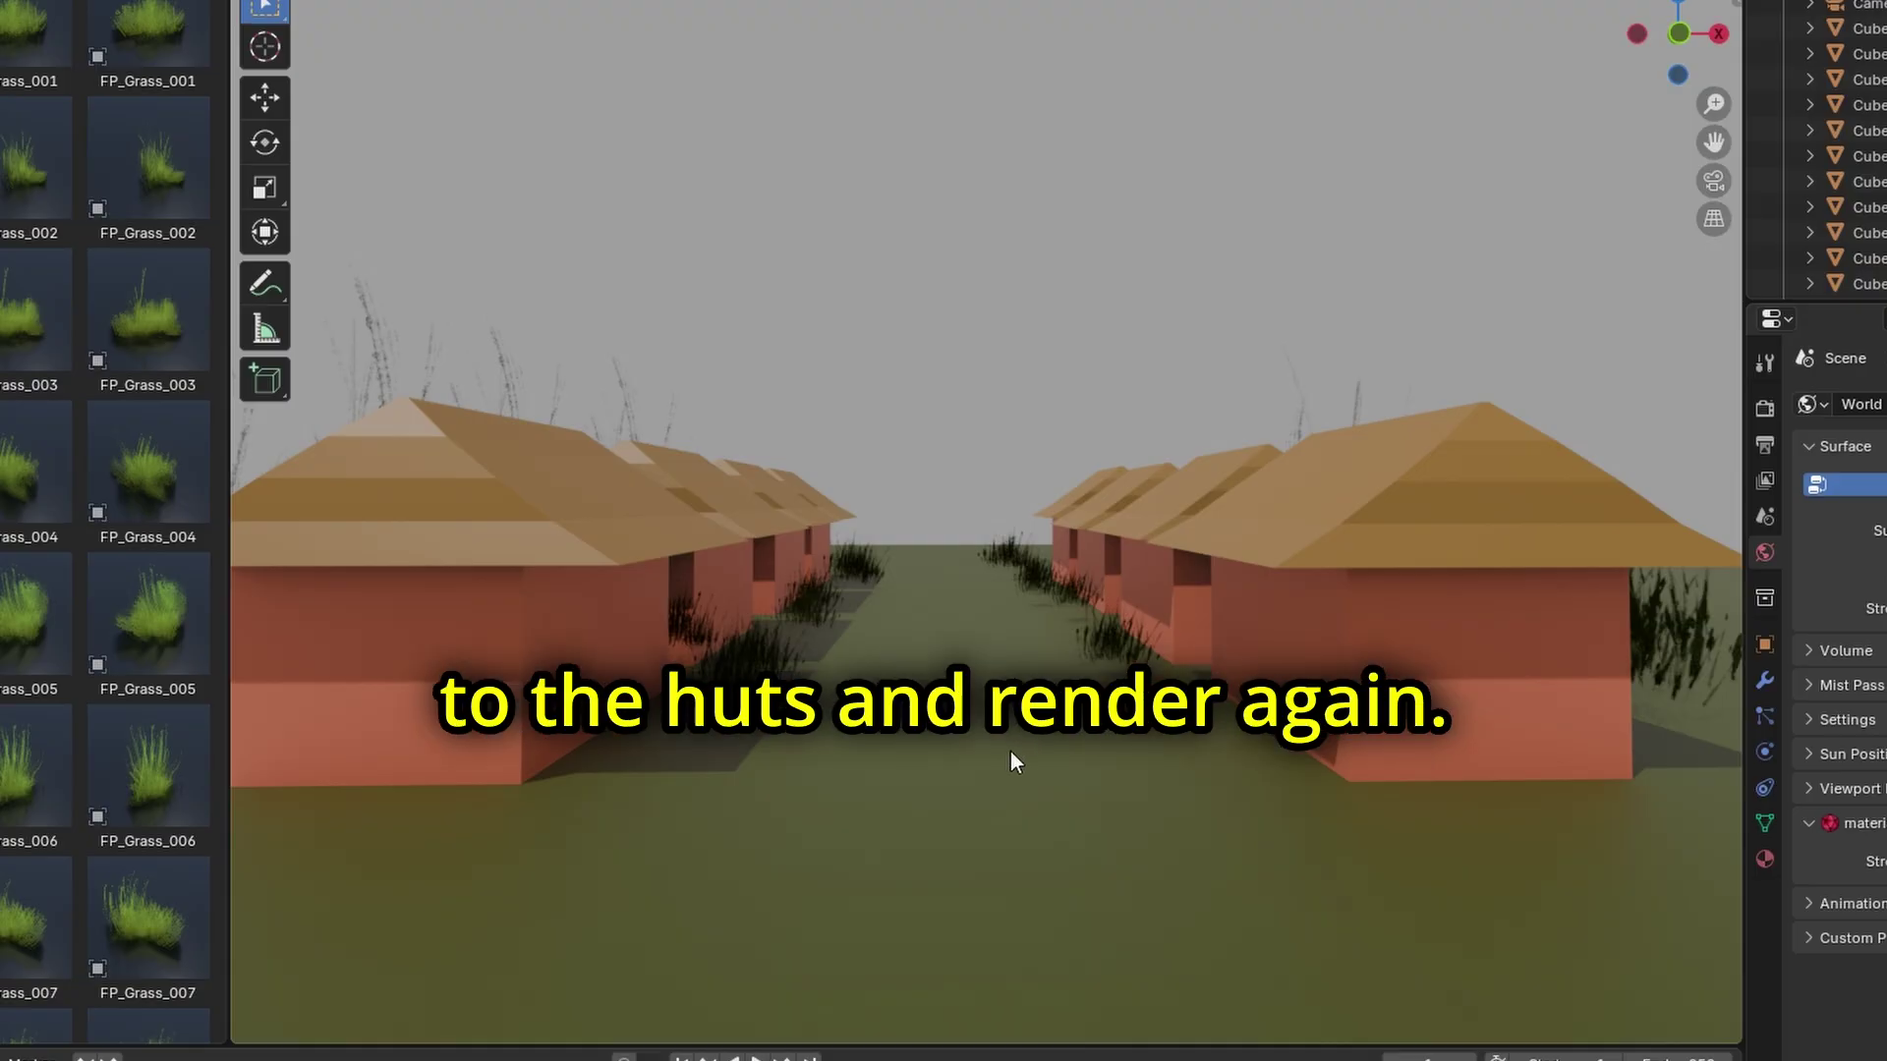
Step: Switch to Blender, frame a closer, angled view of one row of huts, and render the viewport image
scroll(1024, 753, "up", 5)
middle_click_drag(1073, 746, 1006, 650)
scroll(1169, 703, "up", 1)
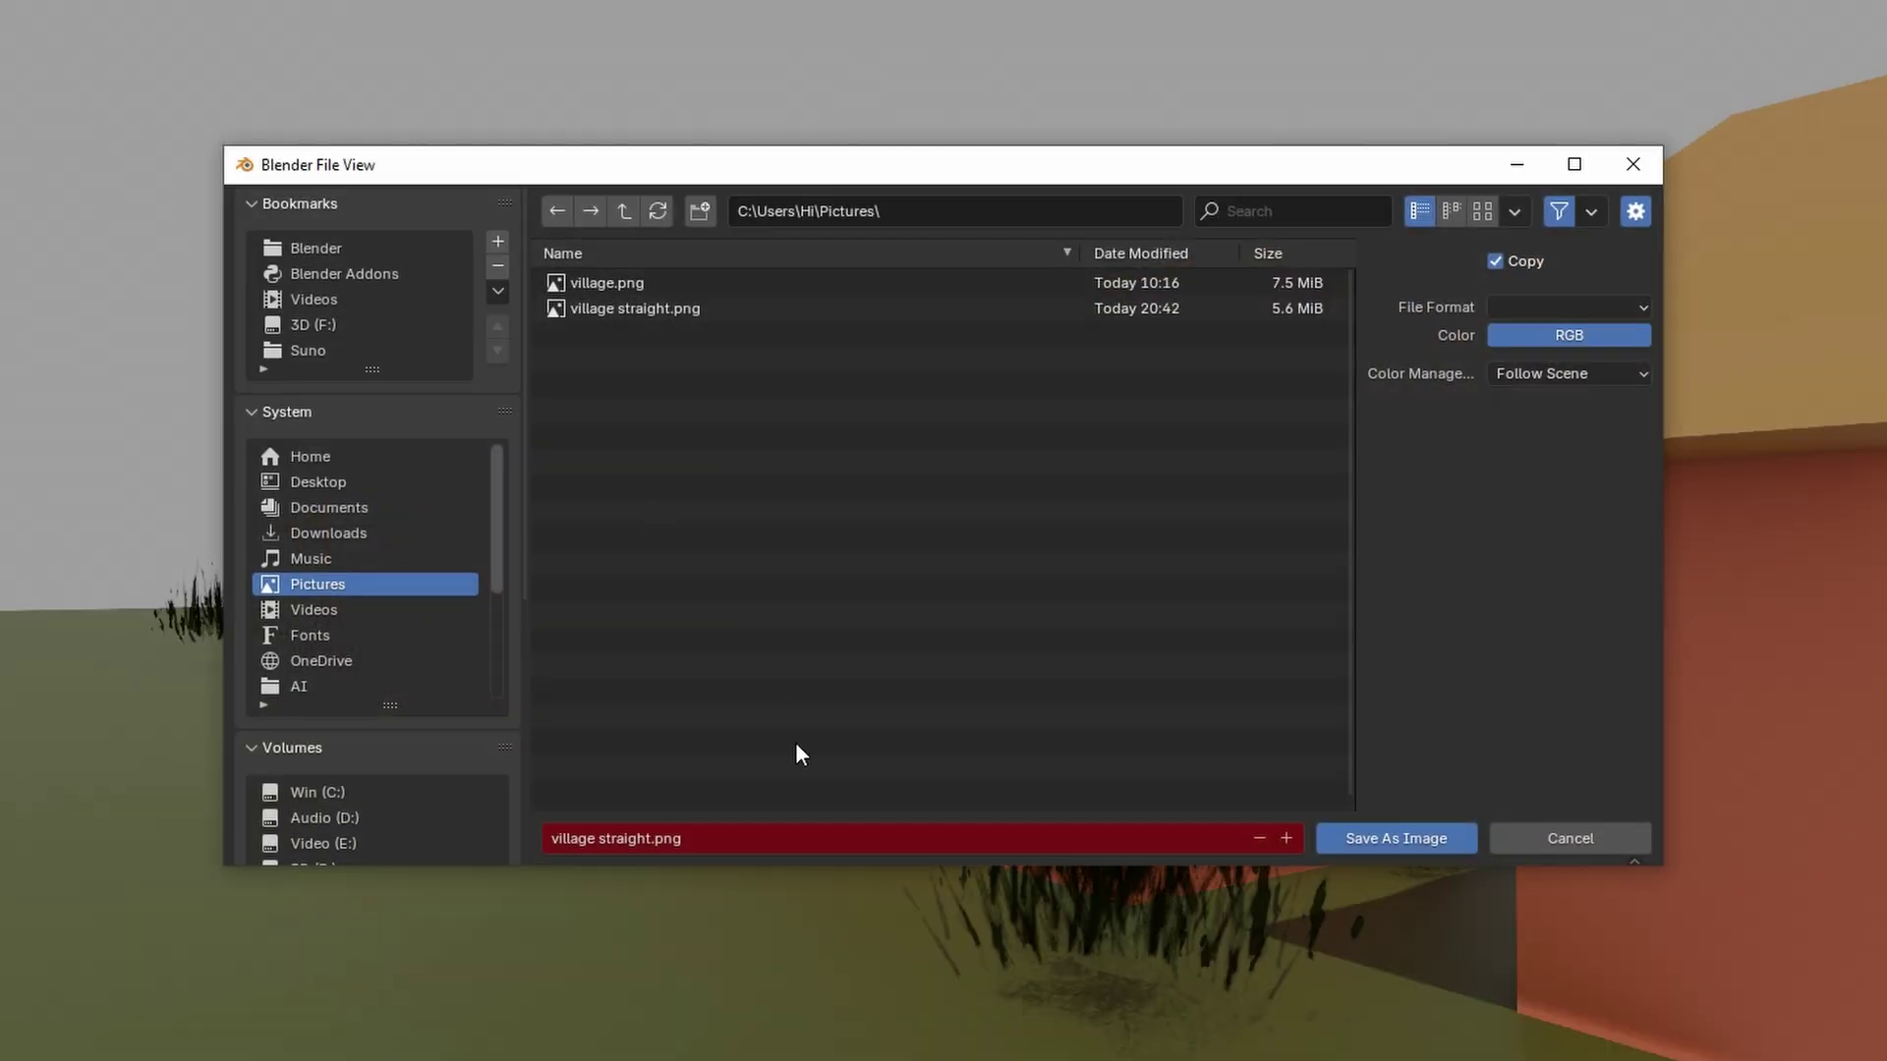
Step: Save the close-up render to the Pictures folder as "village in"
left_click(717, 840)
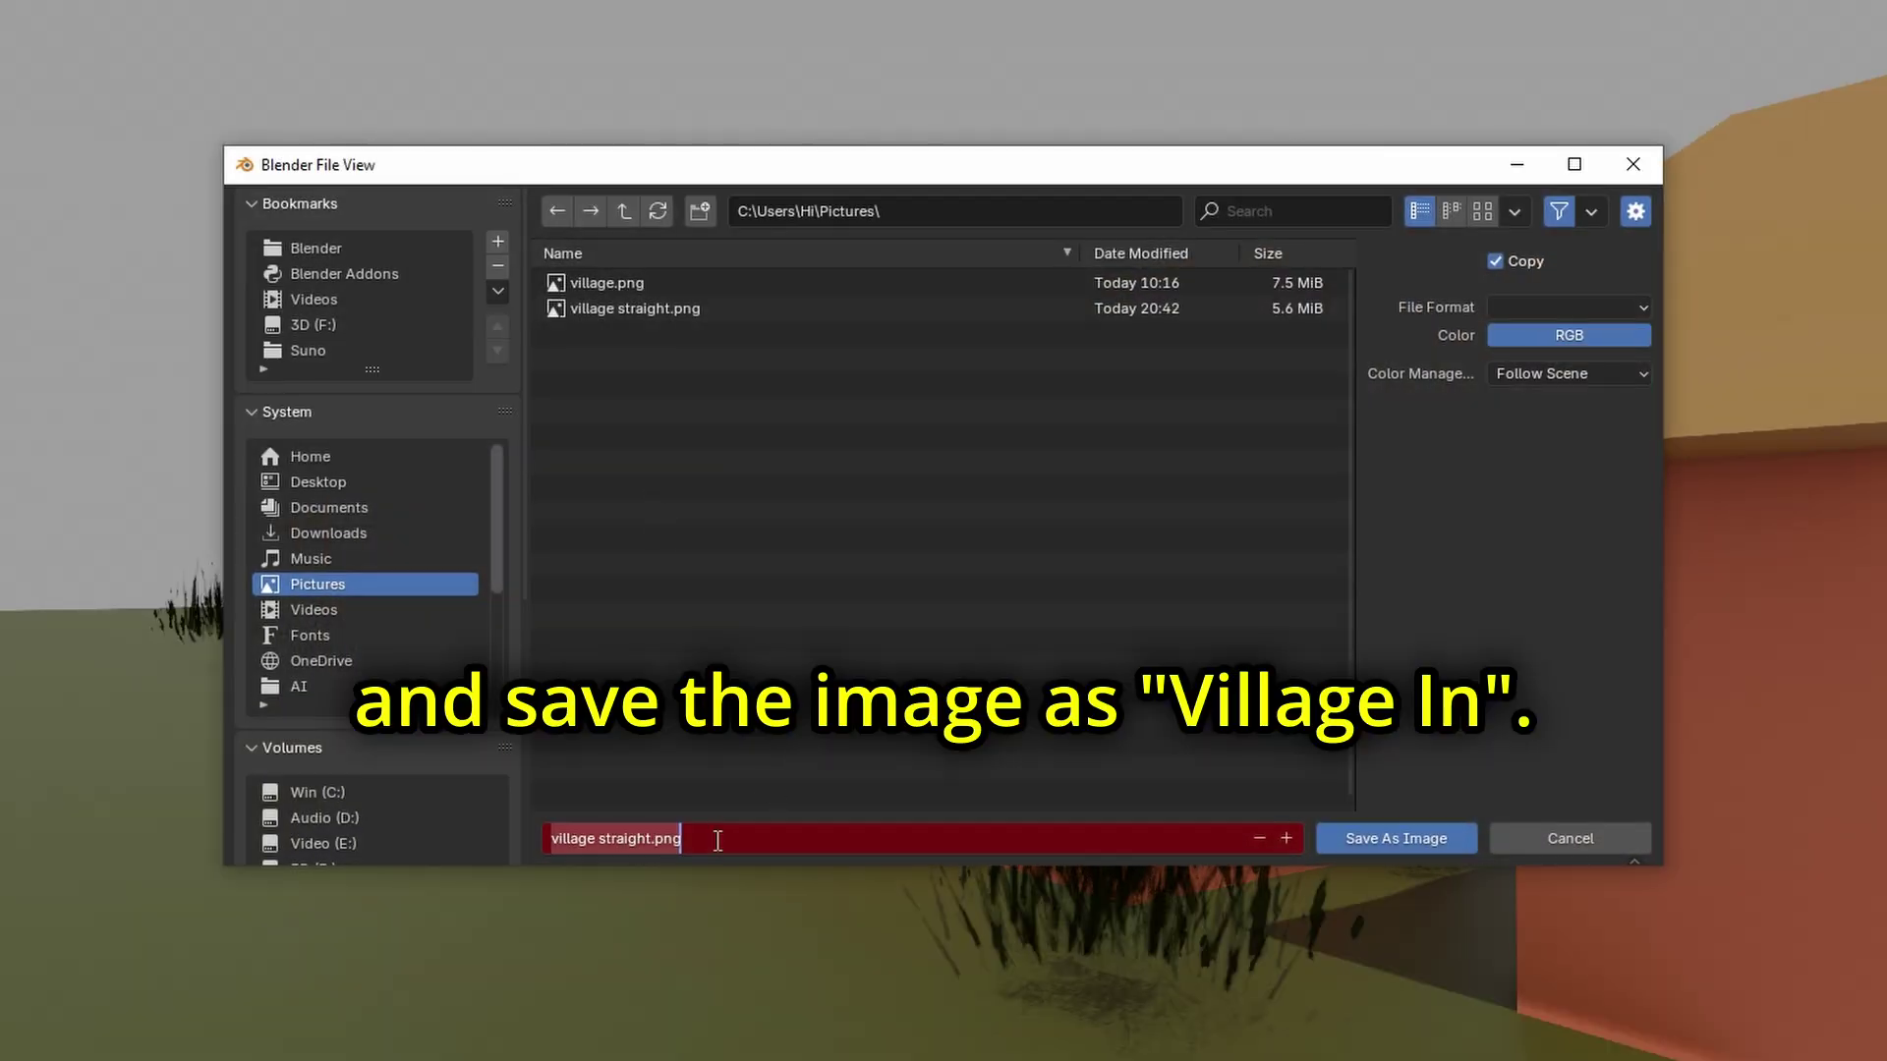
key("BackSpace")
type("vil")
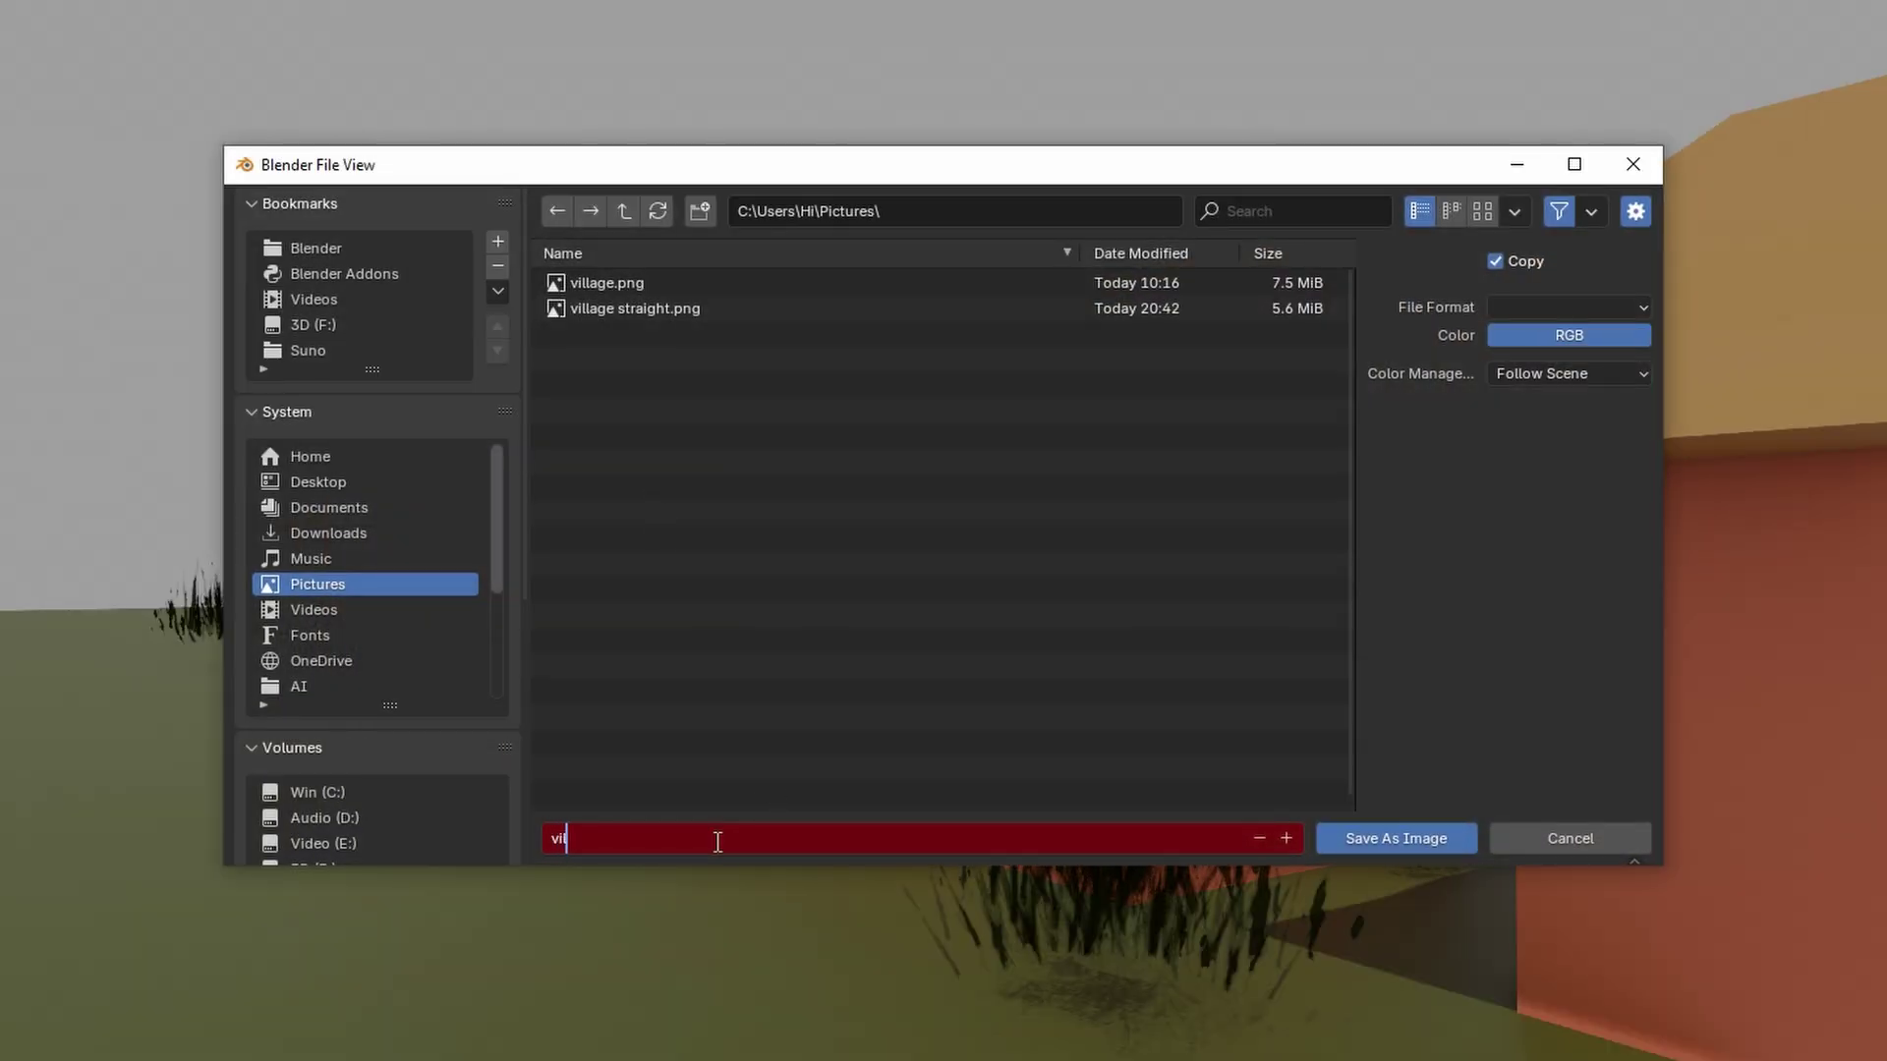
type("lage in")
key("Return")
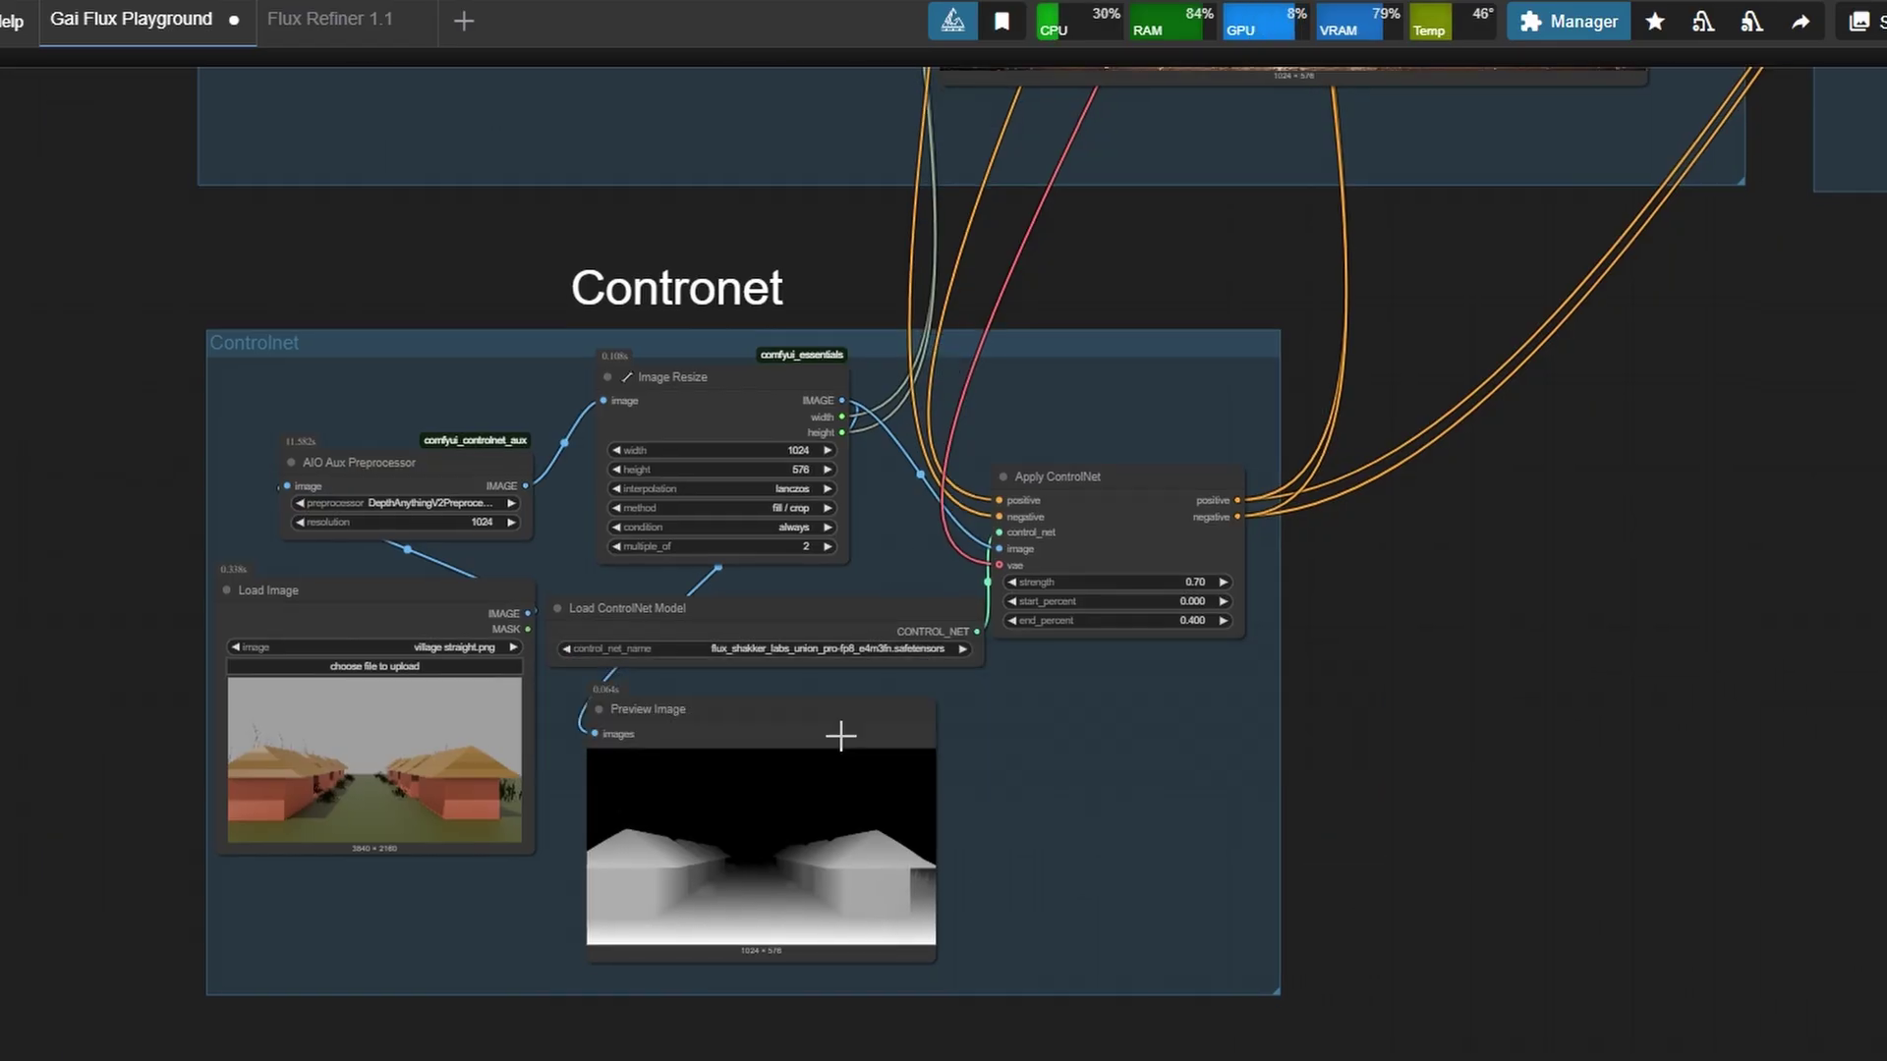
Step: Switch to ComfyUI, load village in.png into the ControlNet group's Load Image node, and run the workflow
left_click(375, 666)
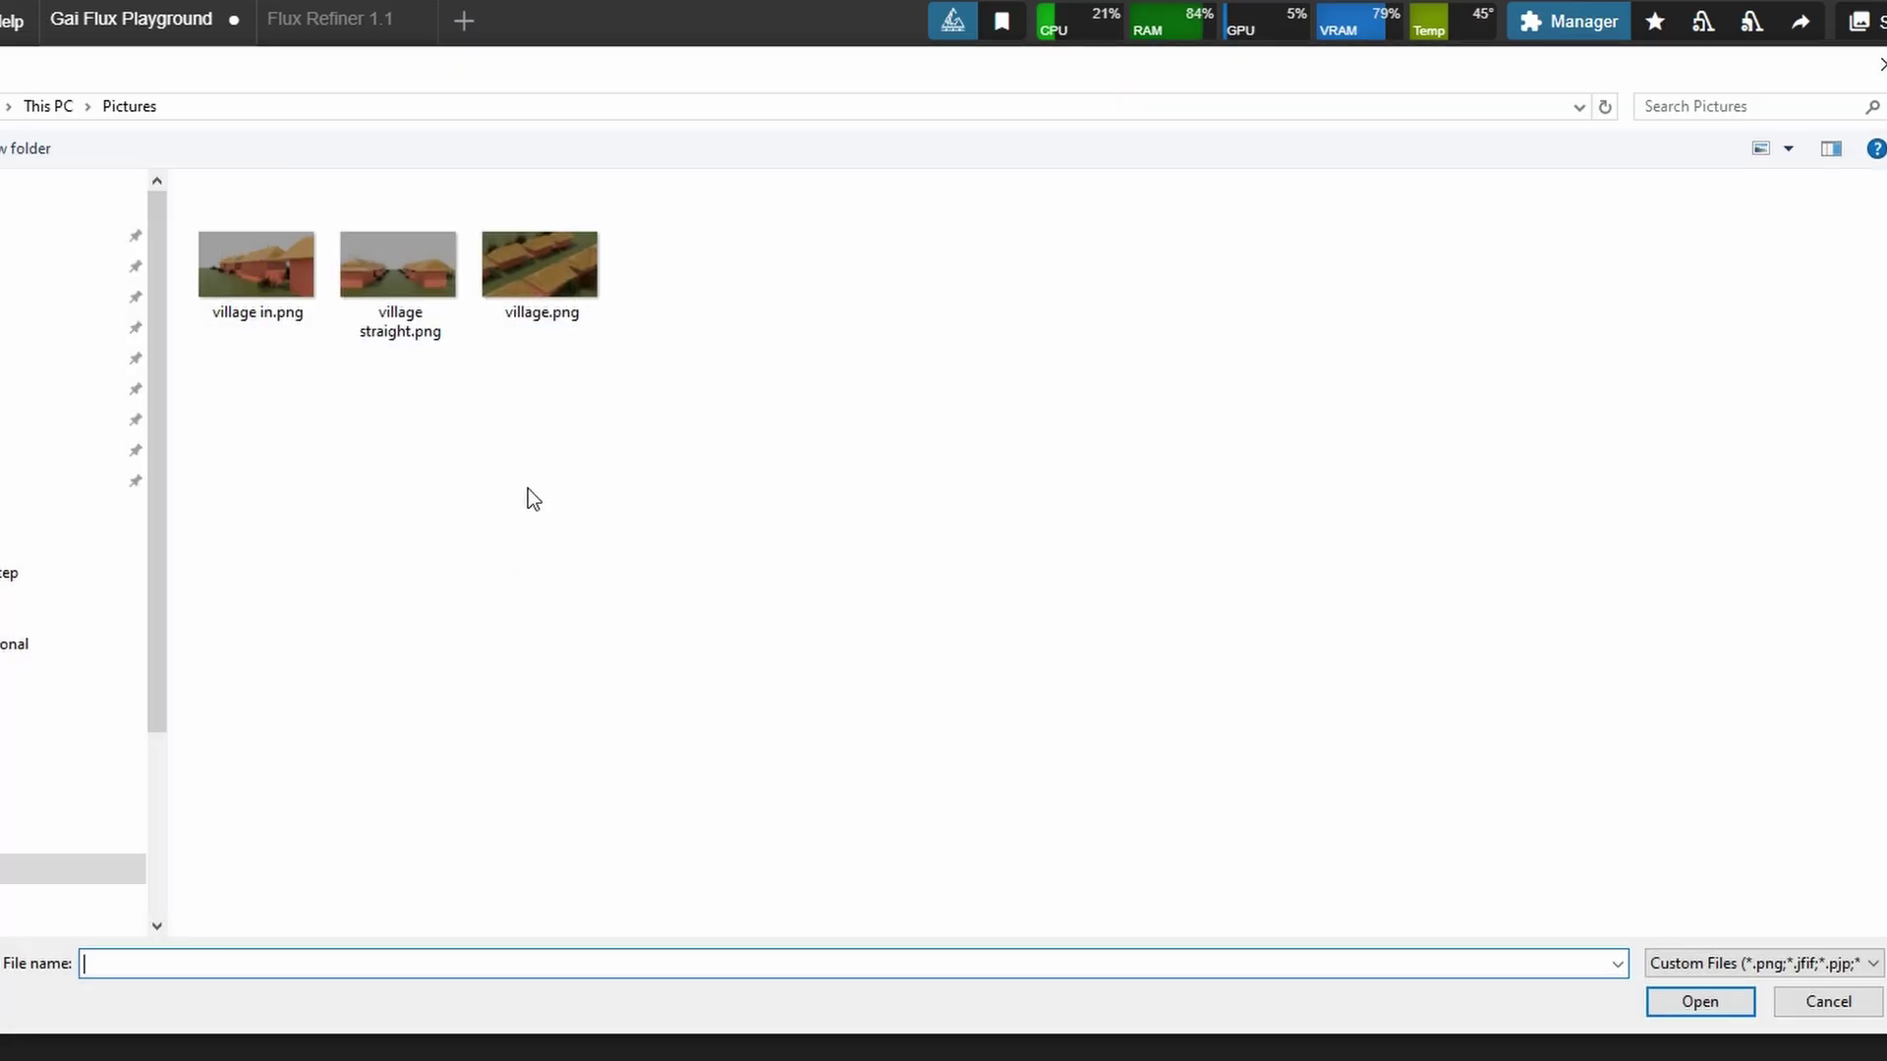
double_click(274, 285)
scroll(454, 864, "up", 6)
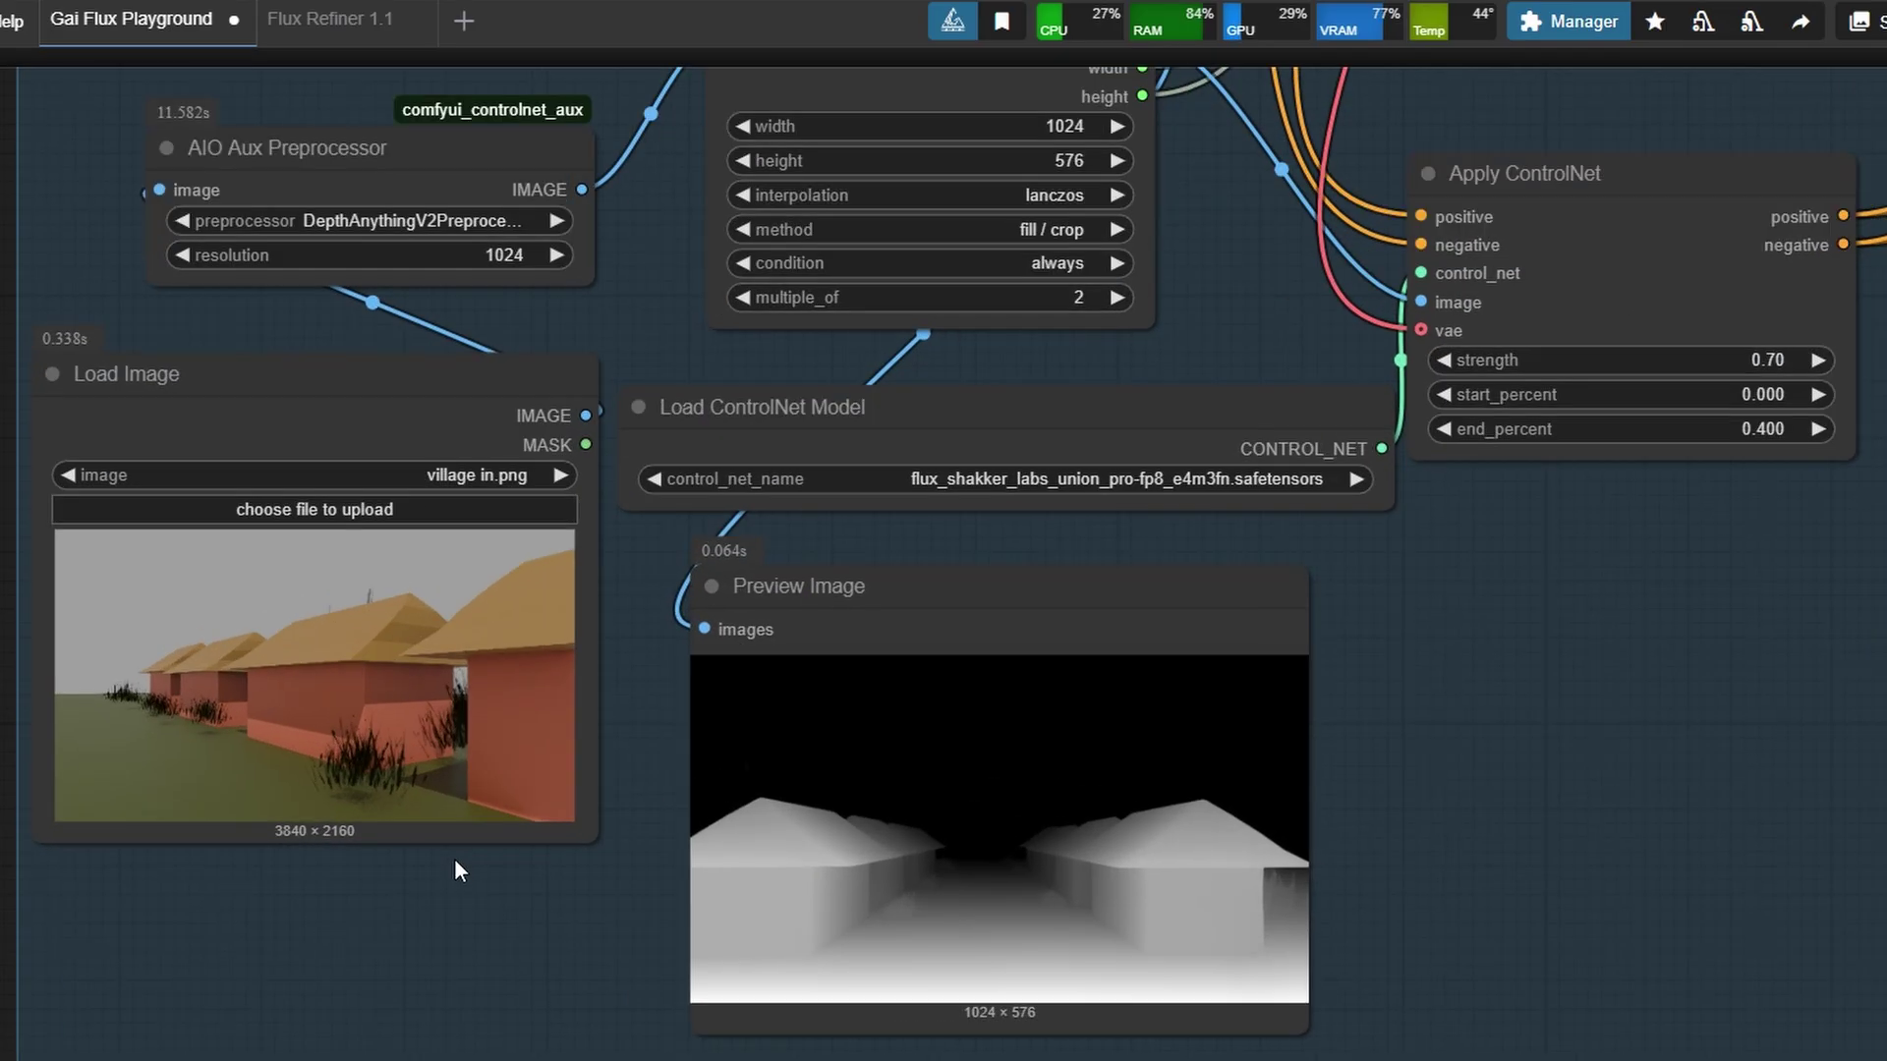
key("ctrl+Return")
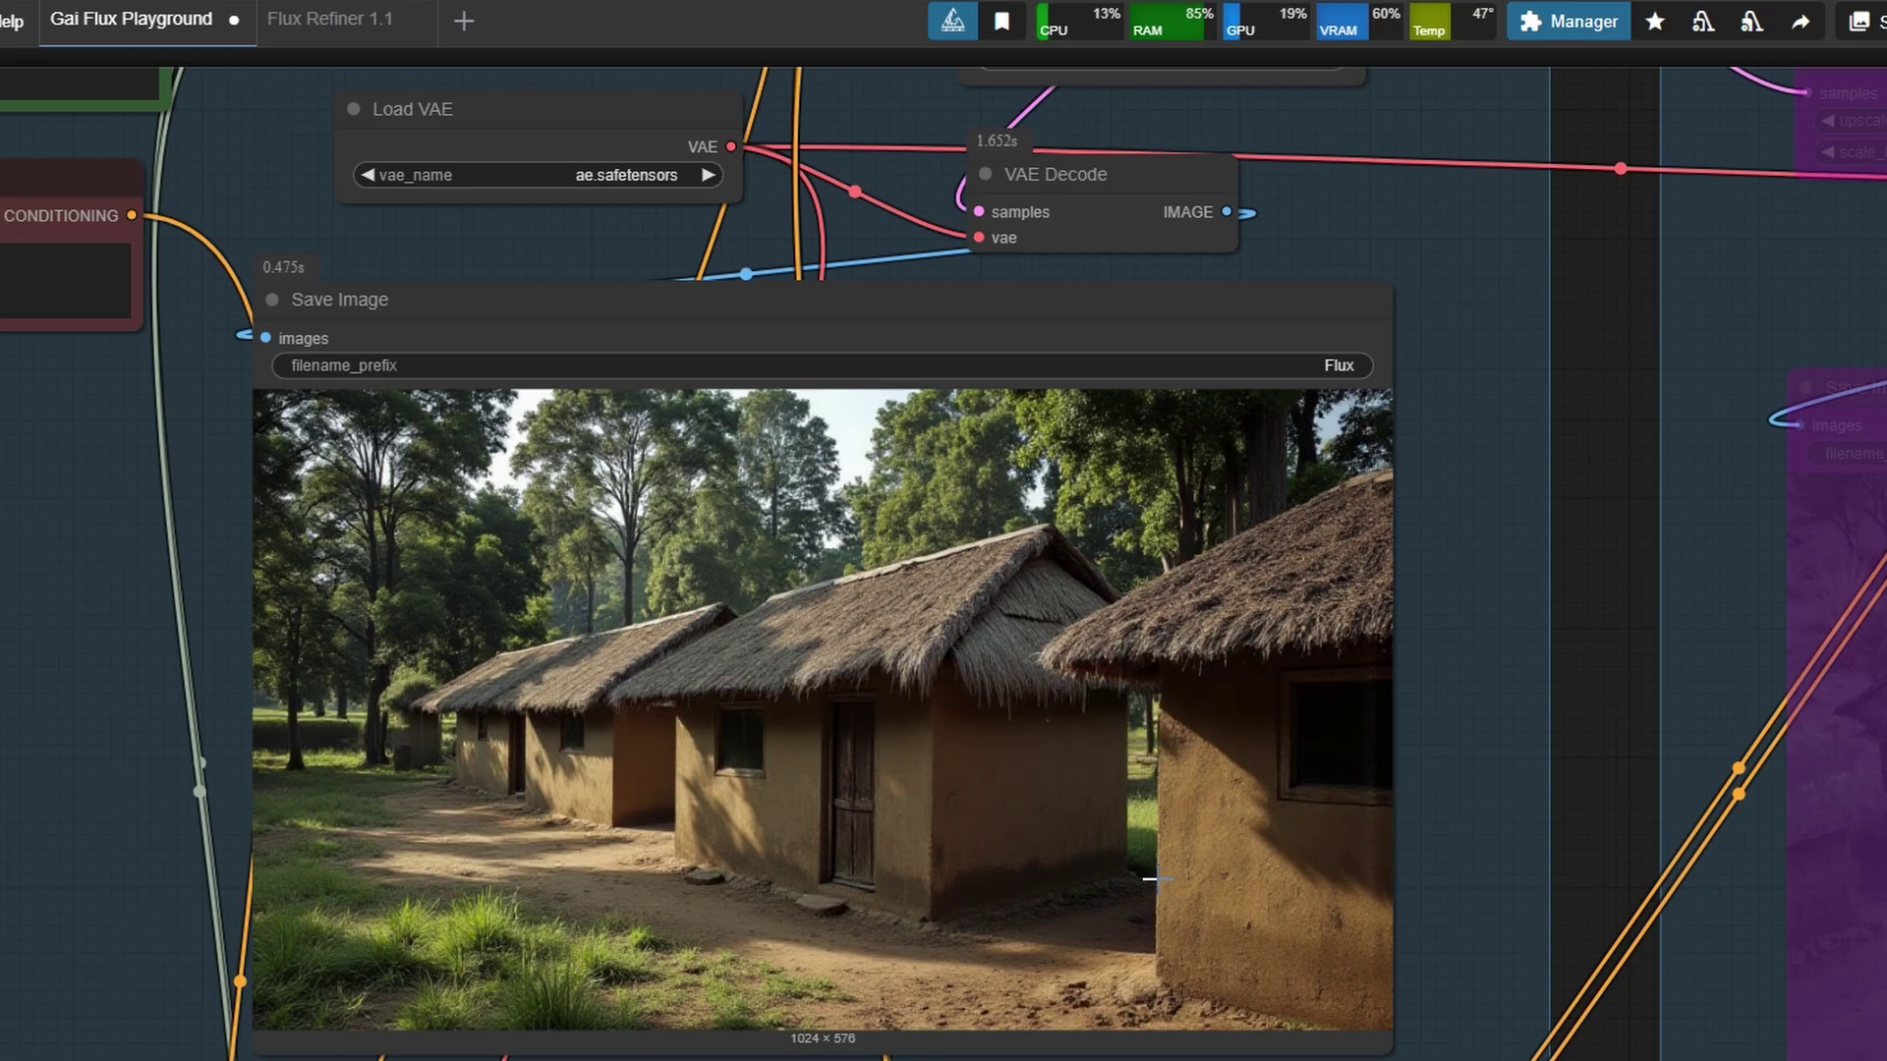
Step: Review the close-up result and move the Load Image node out of the ControlNet group to beside the Save Image node
scroll(1127, 926, "down", 4)
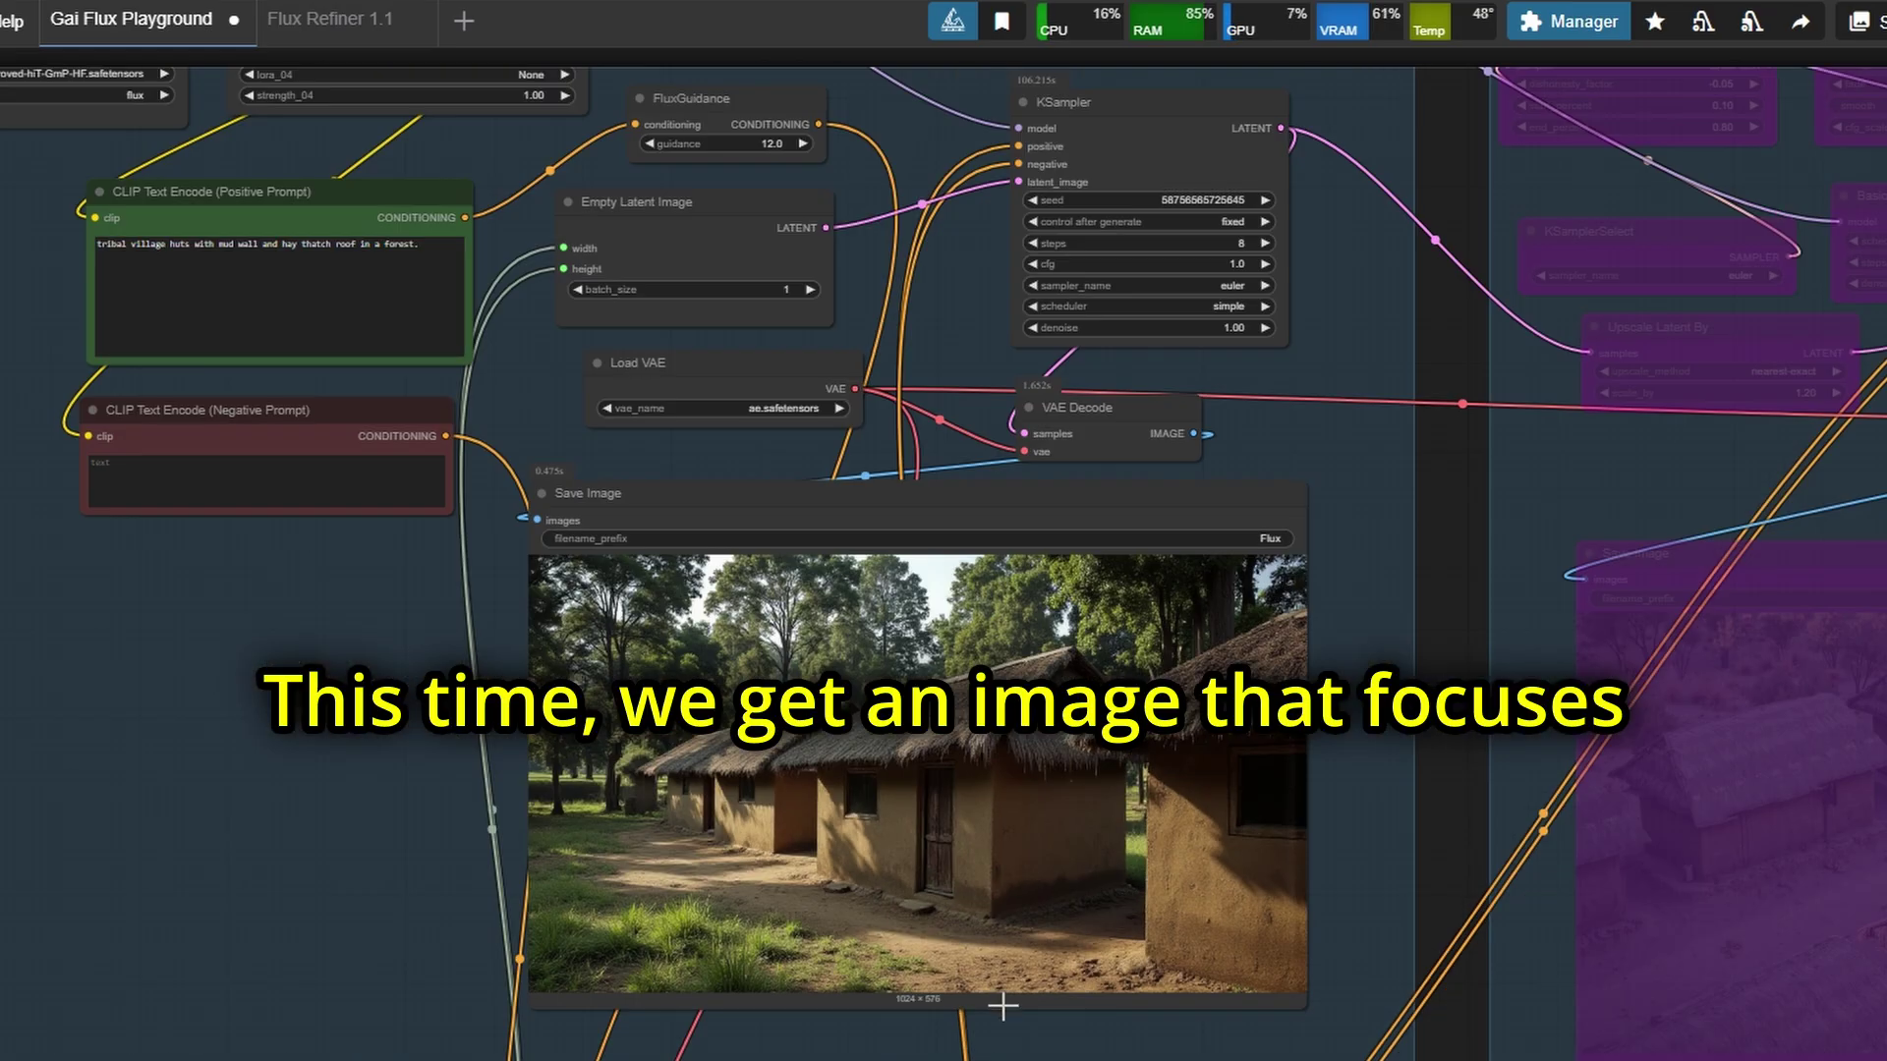
left_click_drag(1001, 1016, 1278, 642)
left_click_drag(1059, 934, 1306, 583)
middle_click_drag(1197, 752, 1124, 897)
middle_click_drag(1254, 767, 1216, 854)
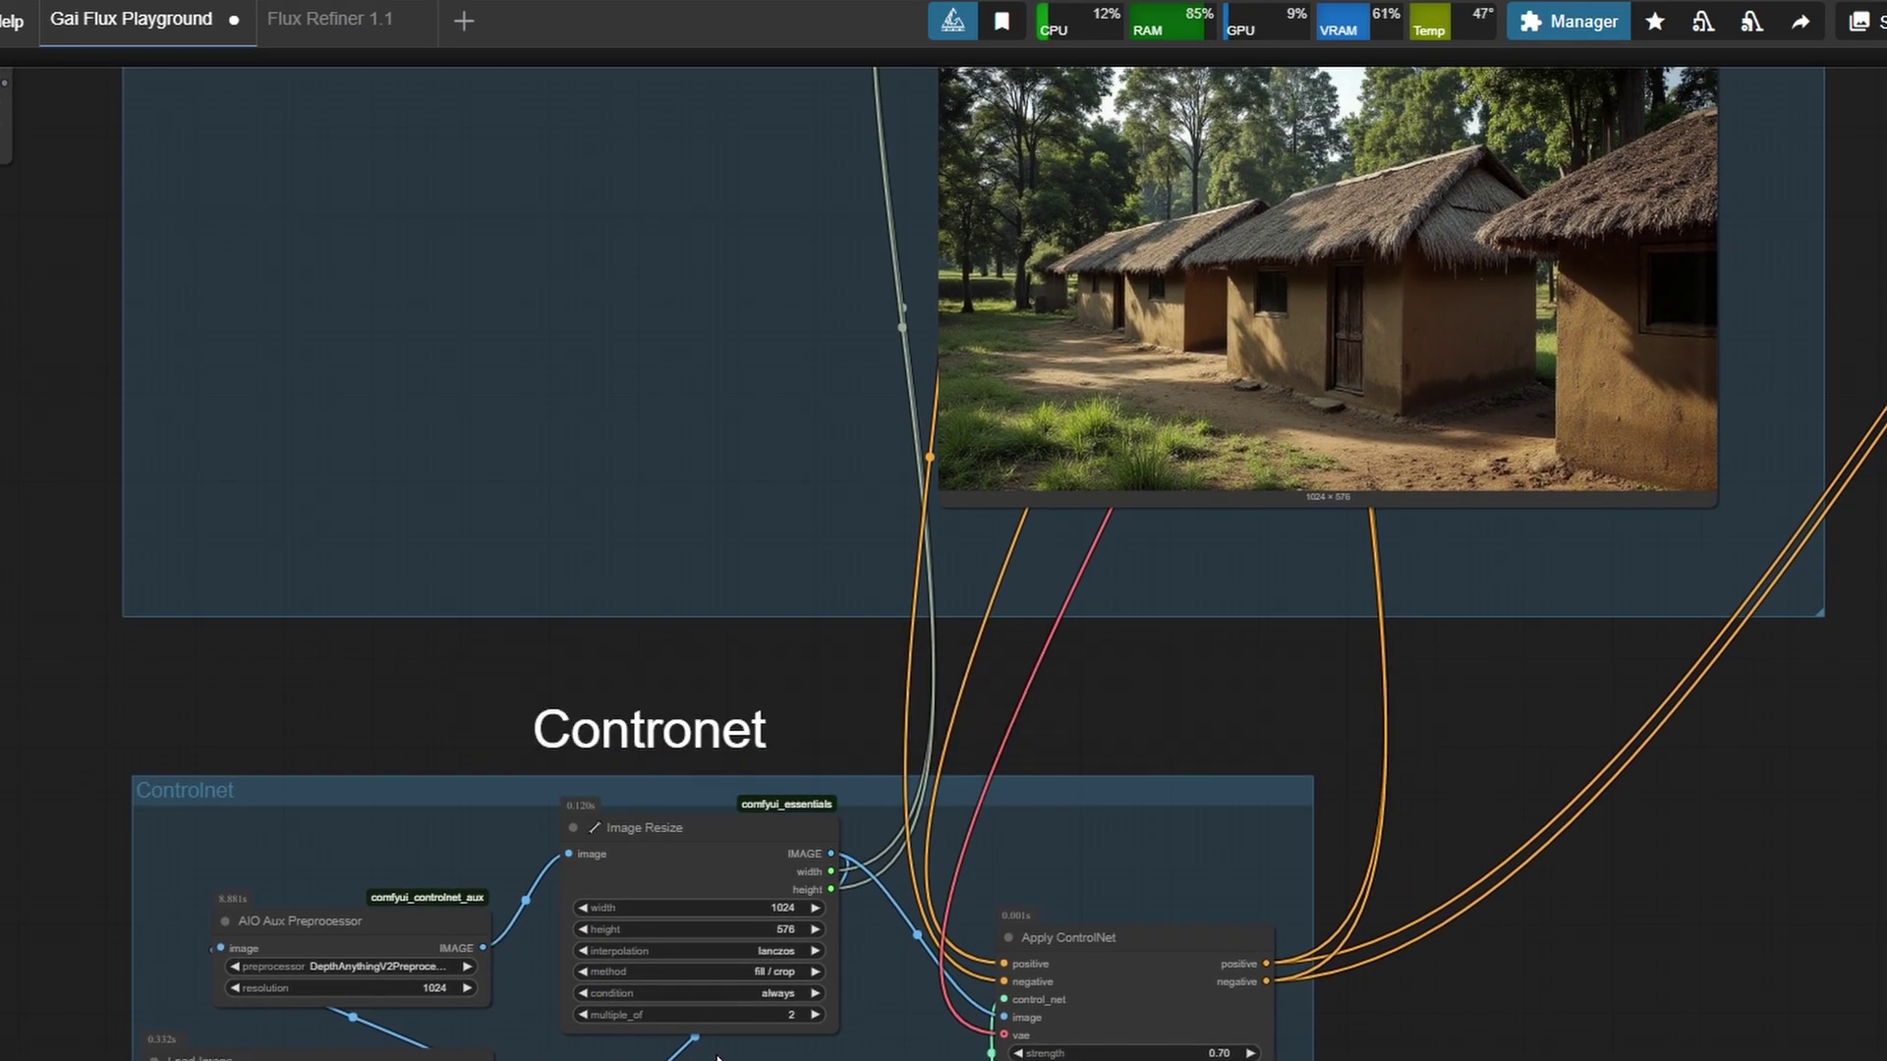
left_click_drag(443, 1056, 717, 143)
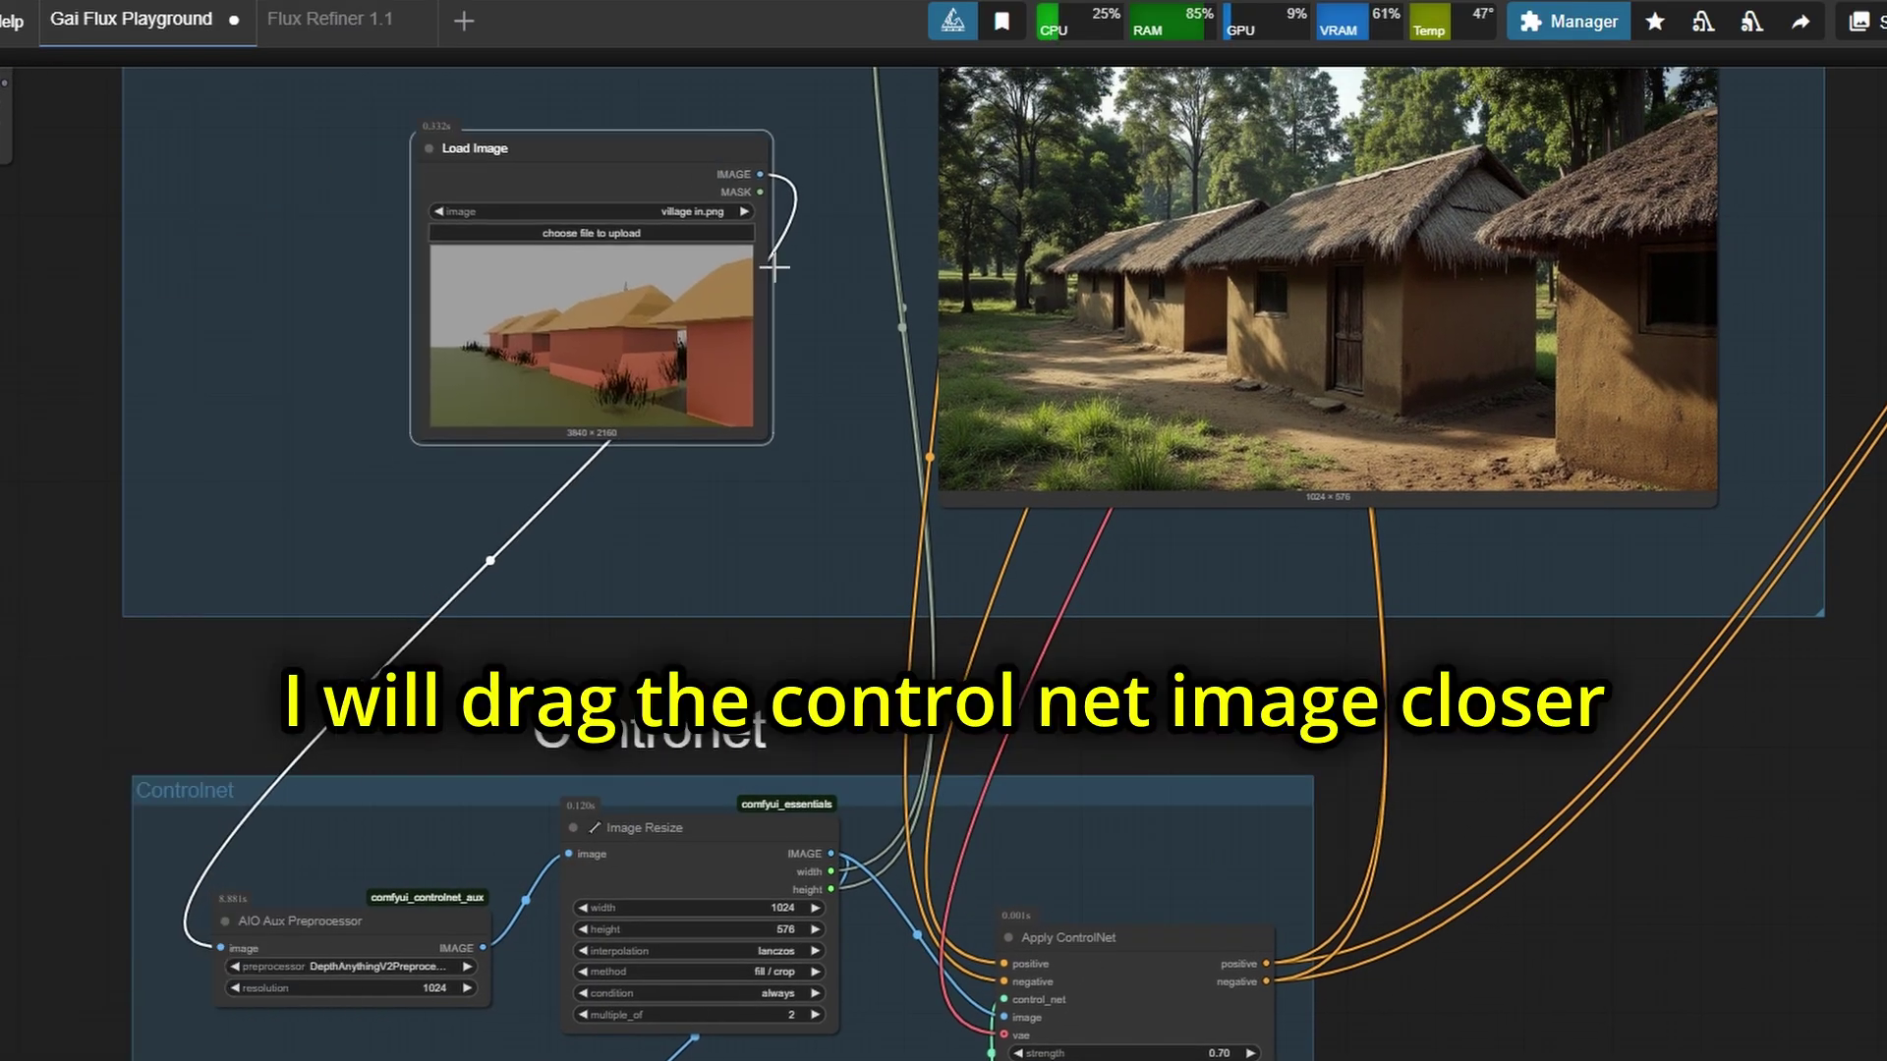
Step: Enlarge the Load Image node showing village in.png and place it beside the Save Image preview for comparison
middle_click_drag(1038, 362, 851, 805)
scroll(851, 806, "up", 3)
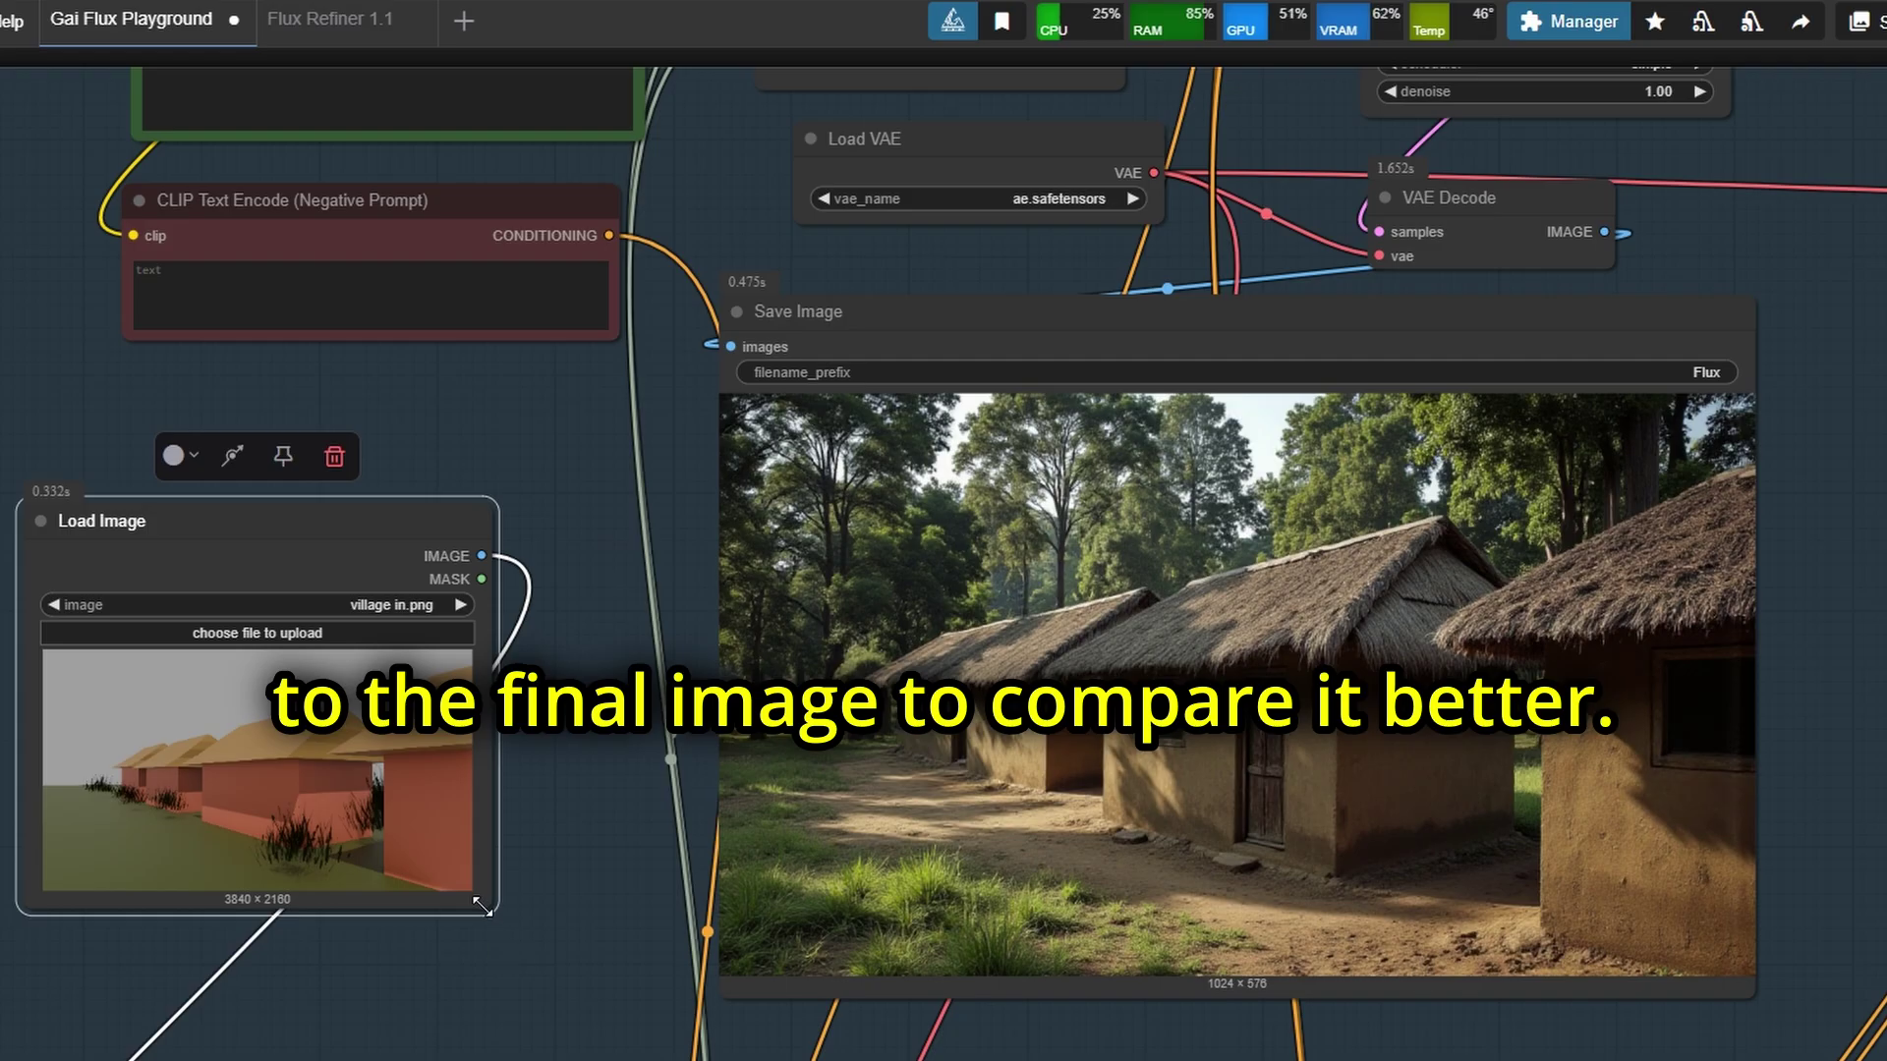
left_click_drag(483, 907, 730, 1060)
left_click_drag(511, 551, 421, 401)
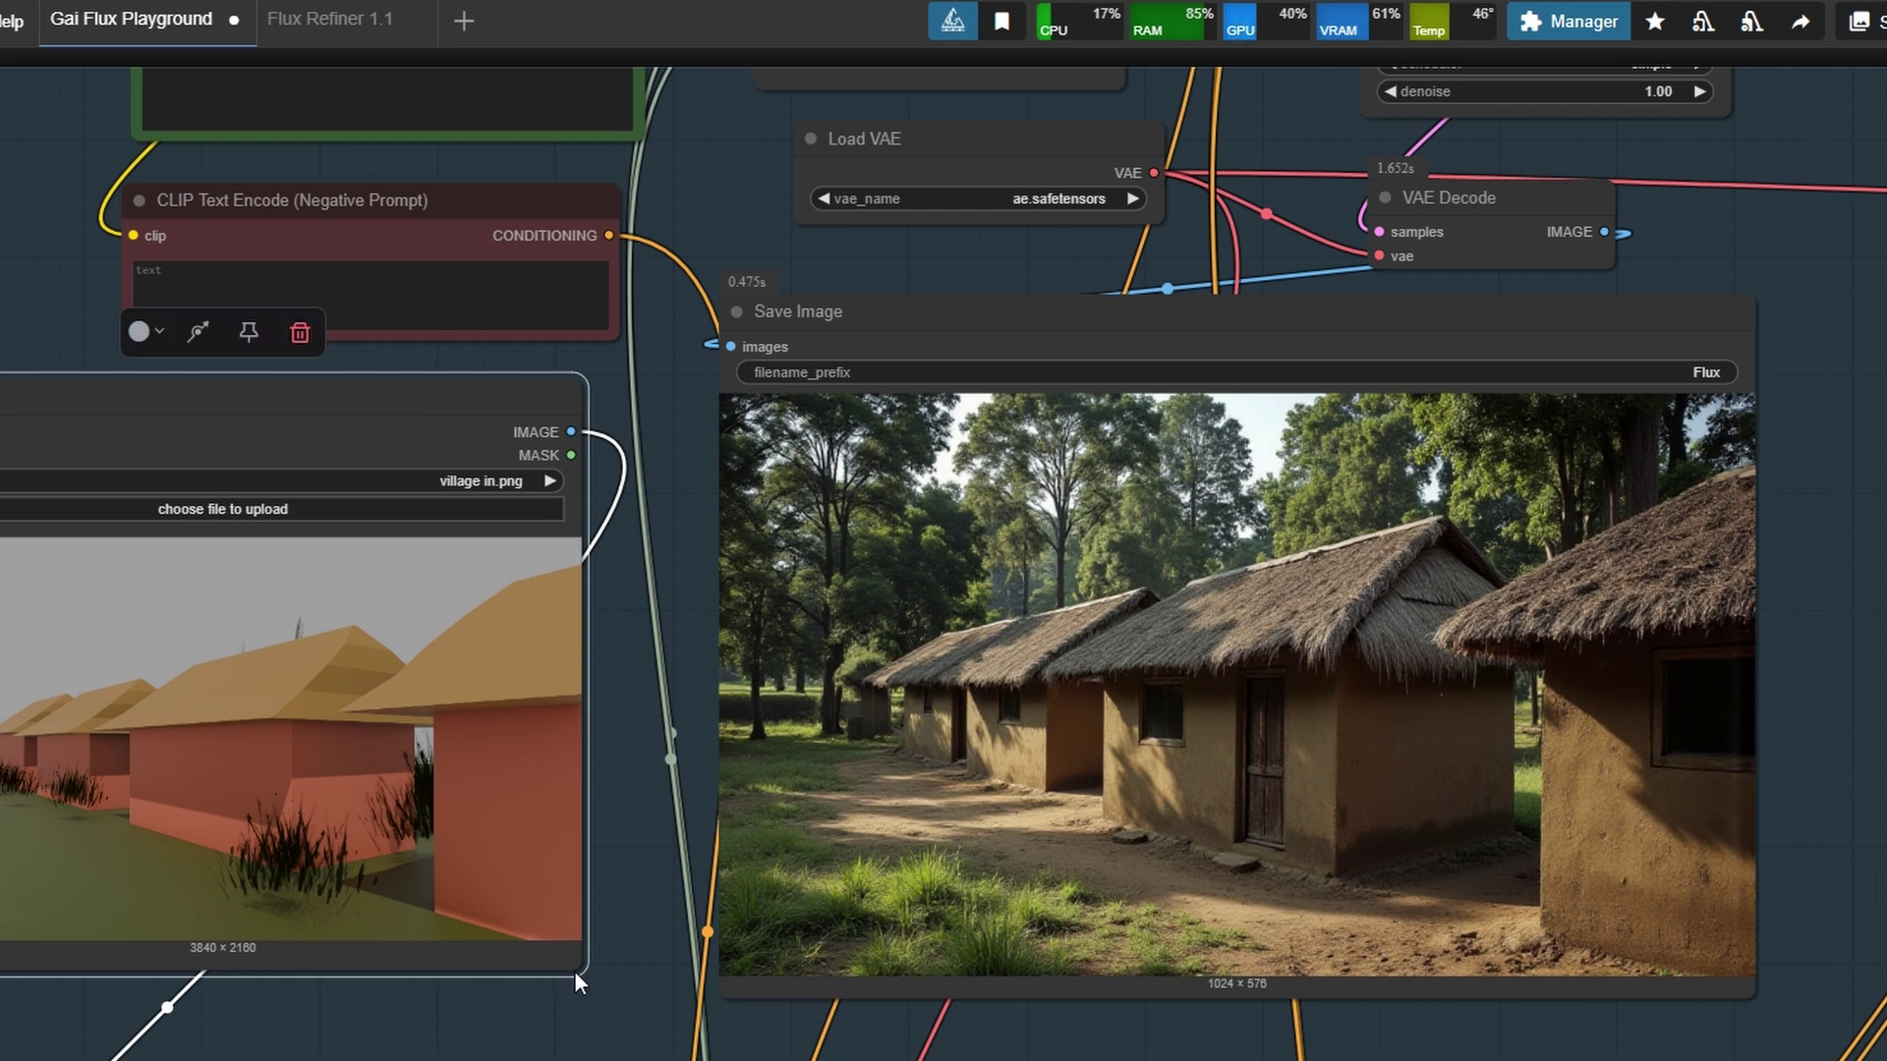
left_click_drag(574, 969, 621, 973)
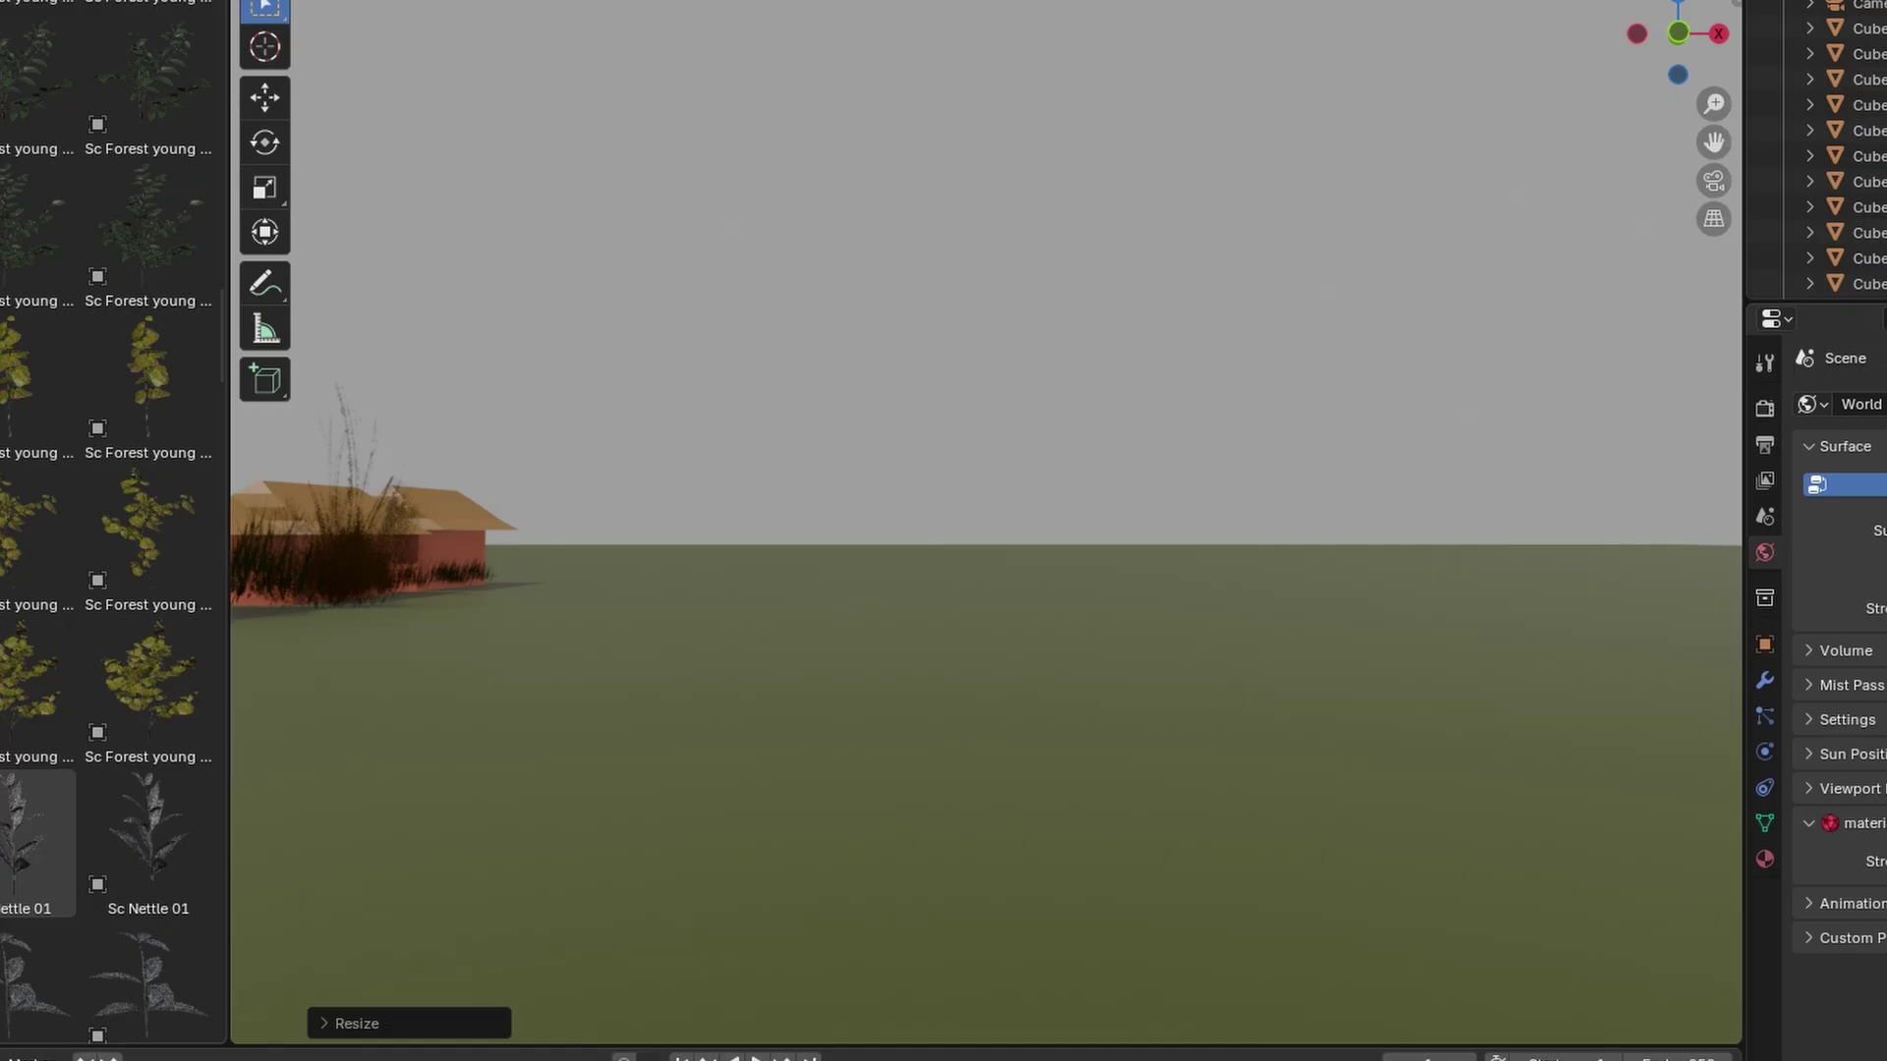
Step: Switch to Blender and add the FP_Tree_H_004 and FP_Tree_G_005 assets to the open ground beside the village
scroll(86, 782, "up", 15)
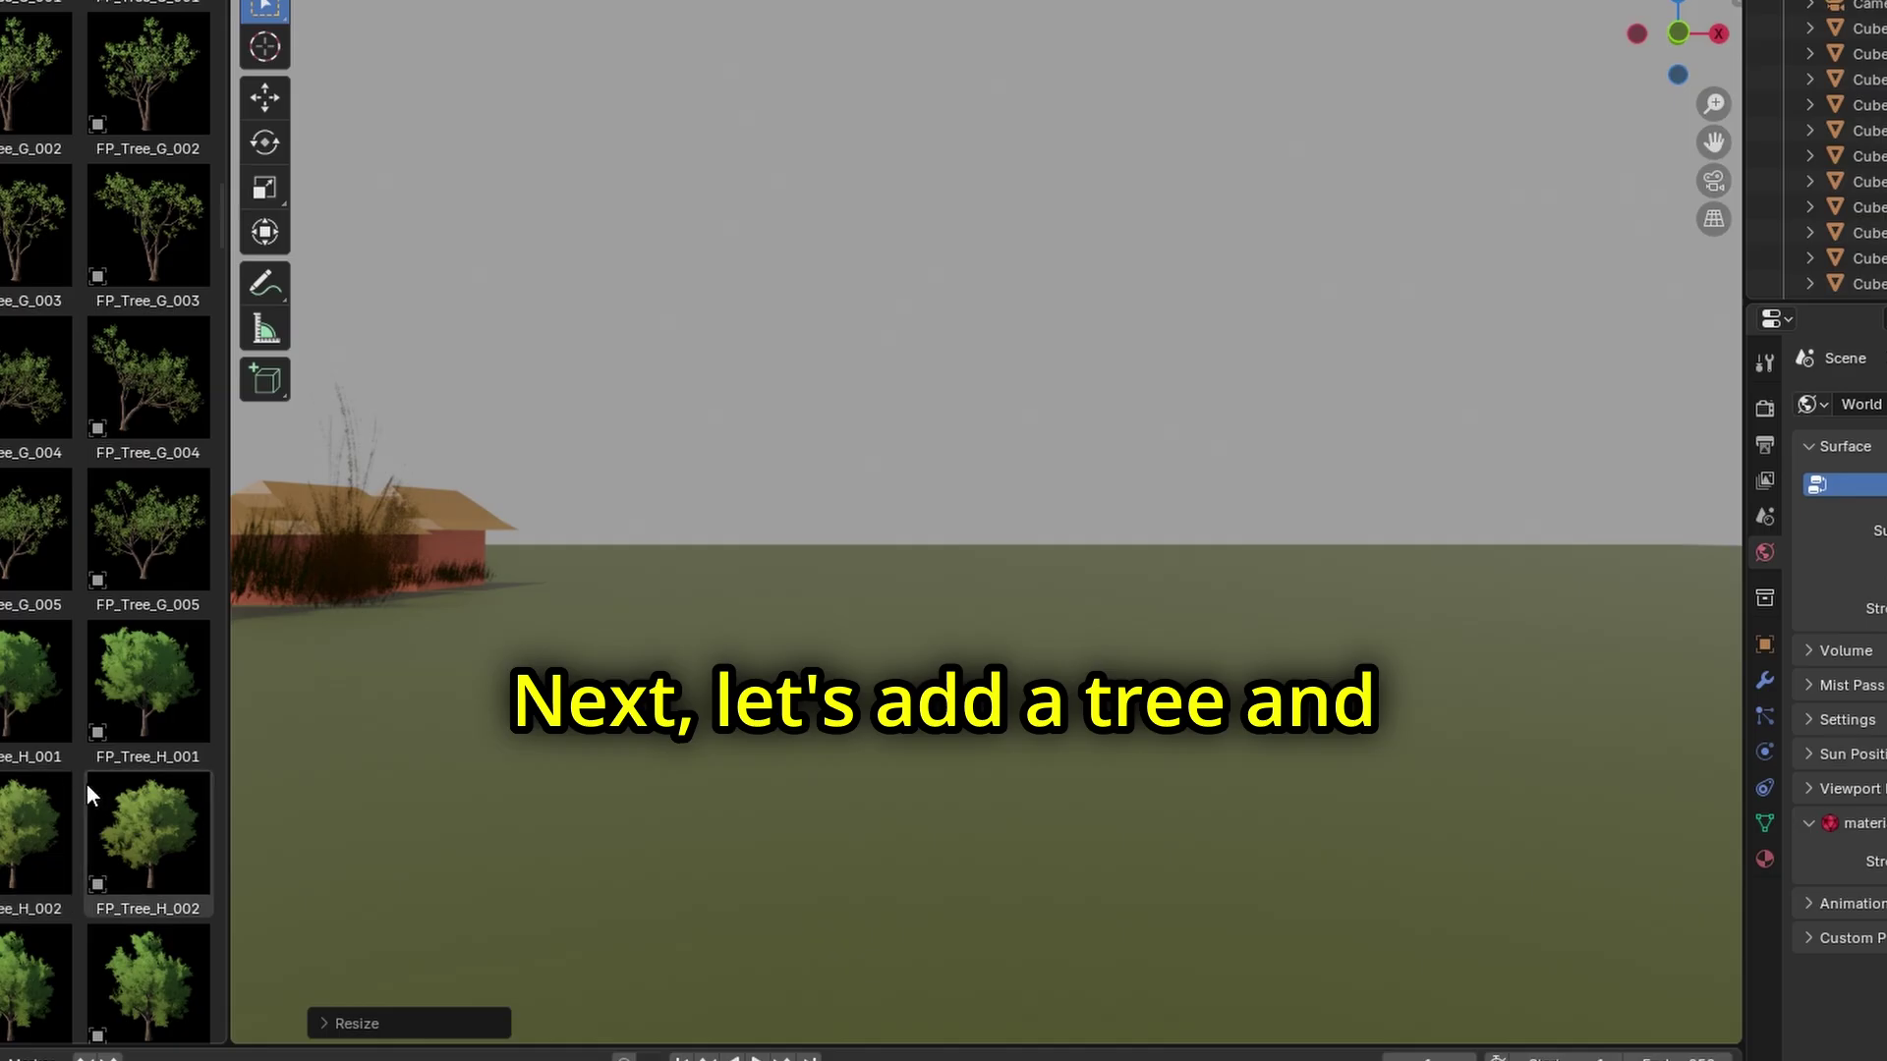
scroll(87, 782, "down", 1)
scroll(68, 756, "down", 3)
left_click_drag(128, 745, 1091, 720)
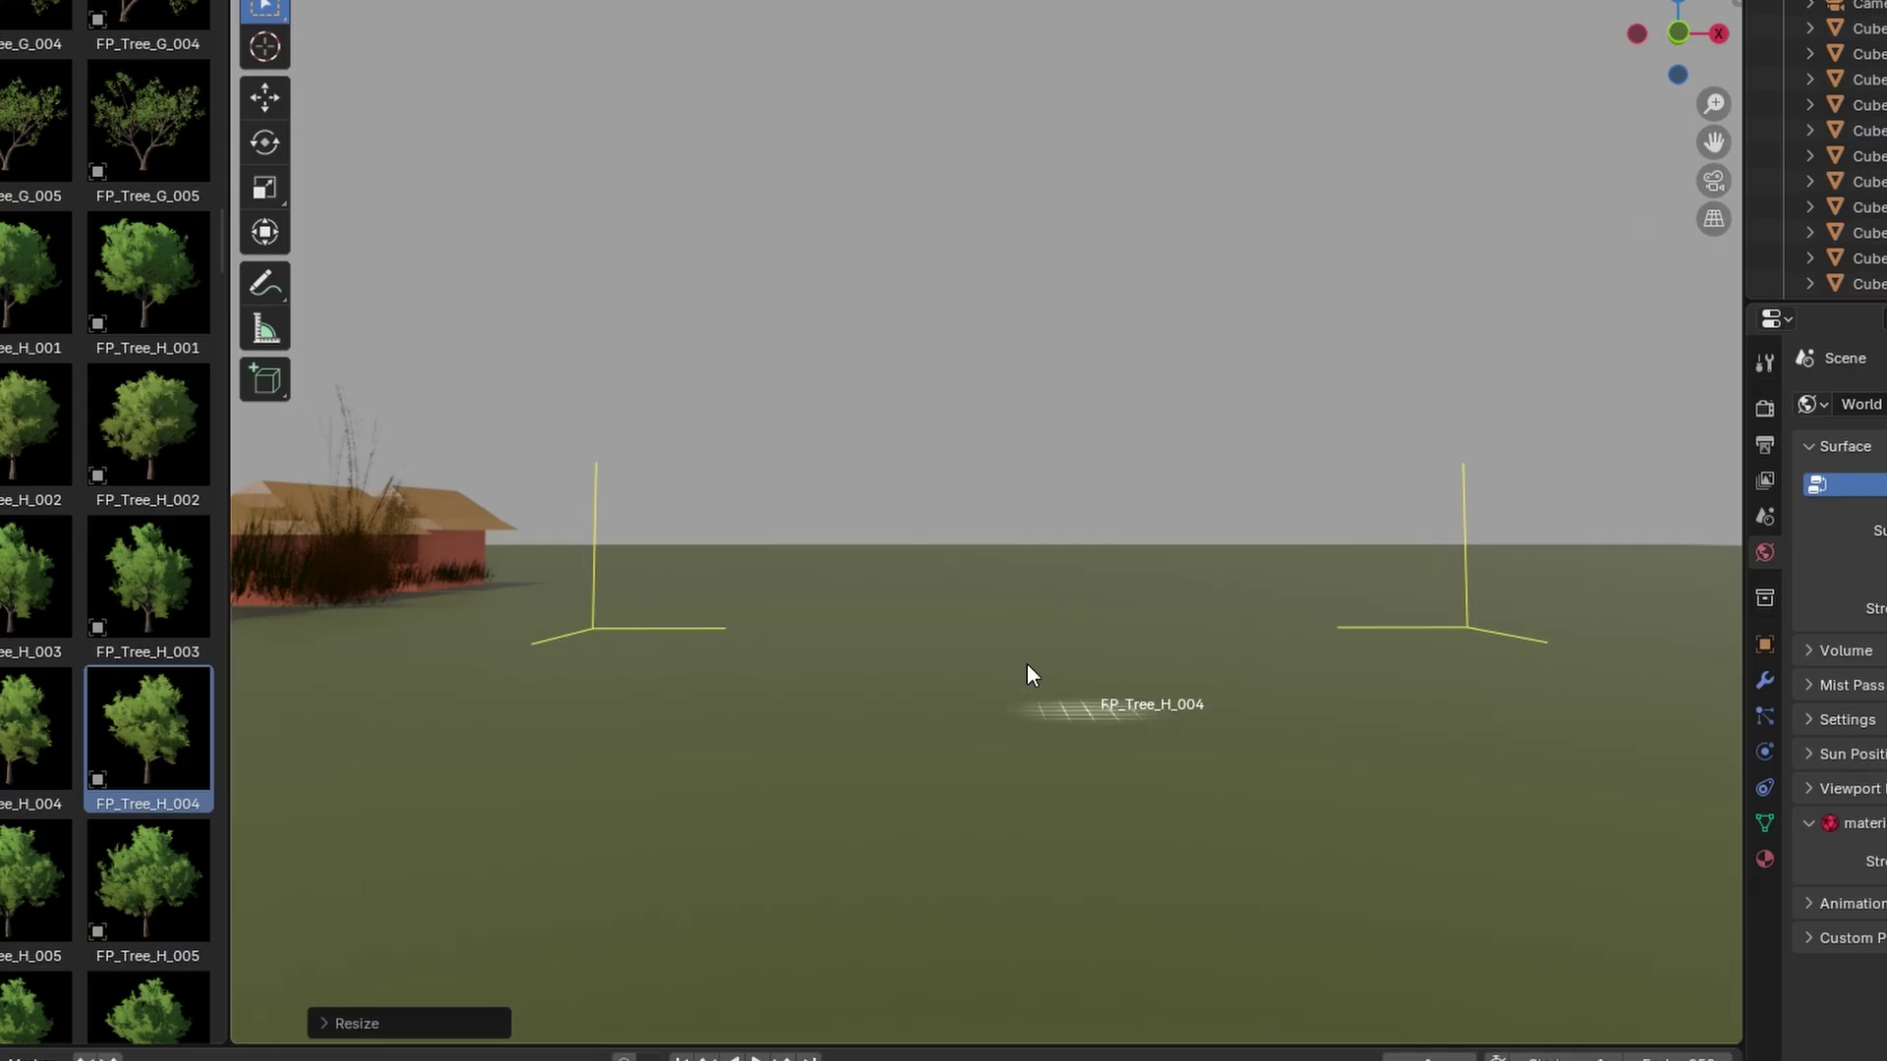
left_click_drag(943, 688, 1057, 688)
left_click_drag(36, 128, 1449, 768)
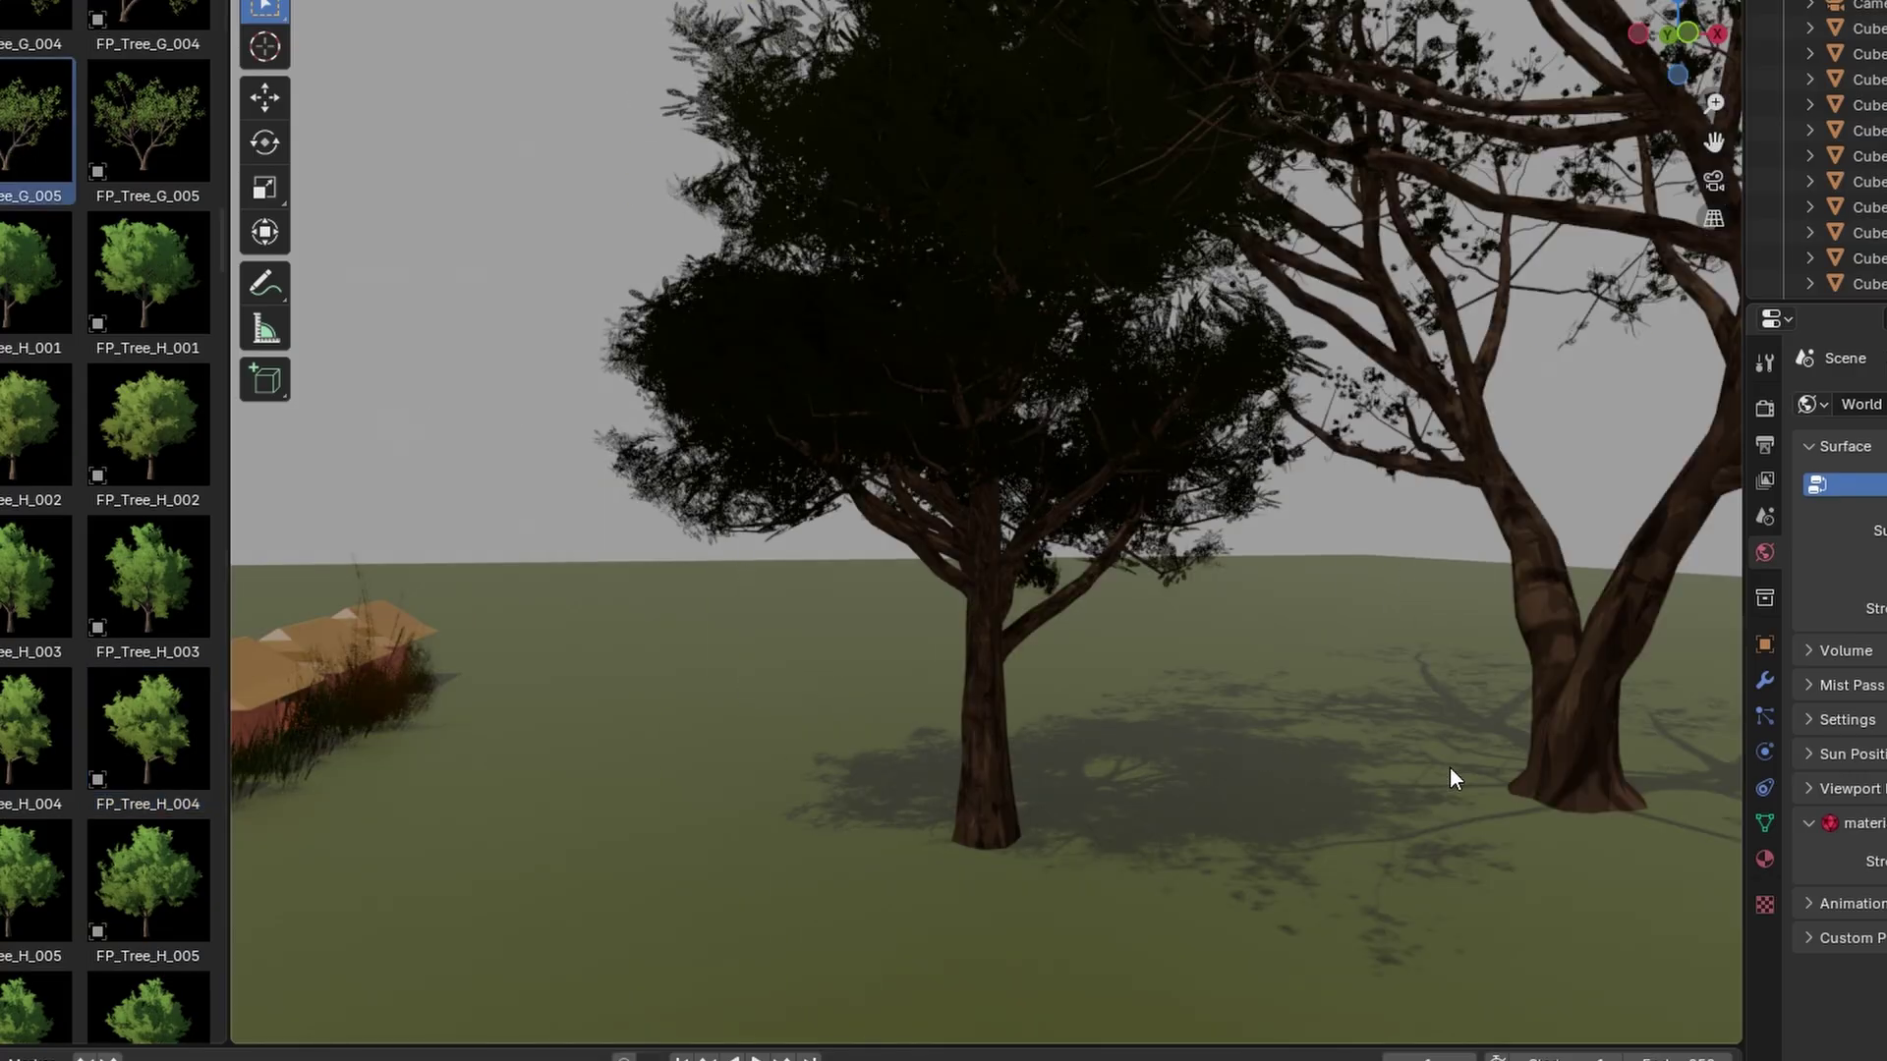
Step: Show the viewport overlays, try FP_Tree_H_004 farther from the other tree, and delete it
middle_click_drag(1449, 768, 1160, 747, "shift")
scroll(1189, 834, "down", 3)
scroll(1160, 745, "up", 3)
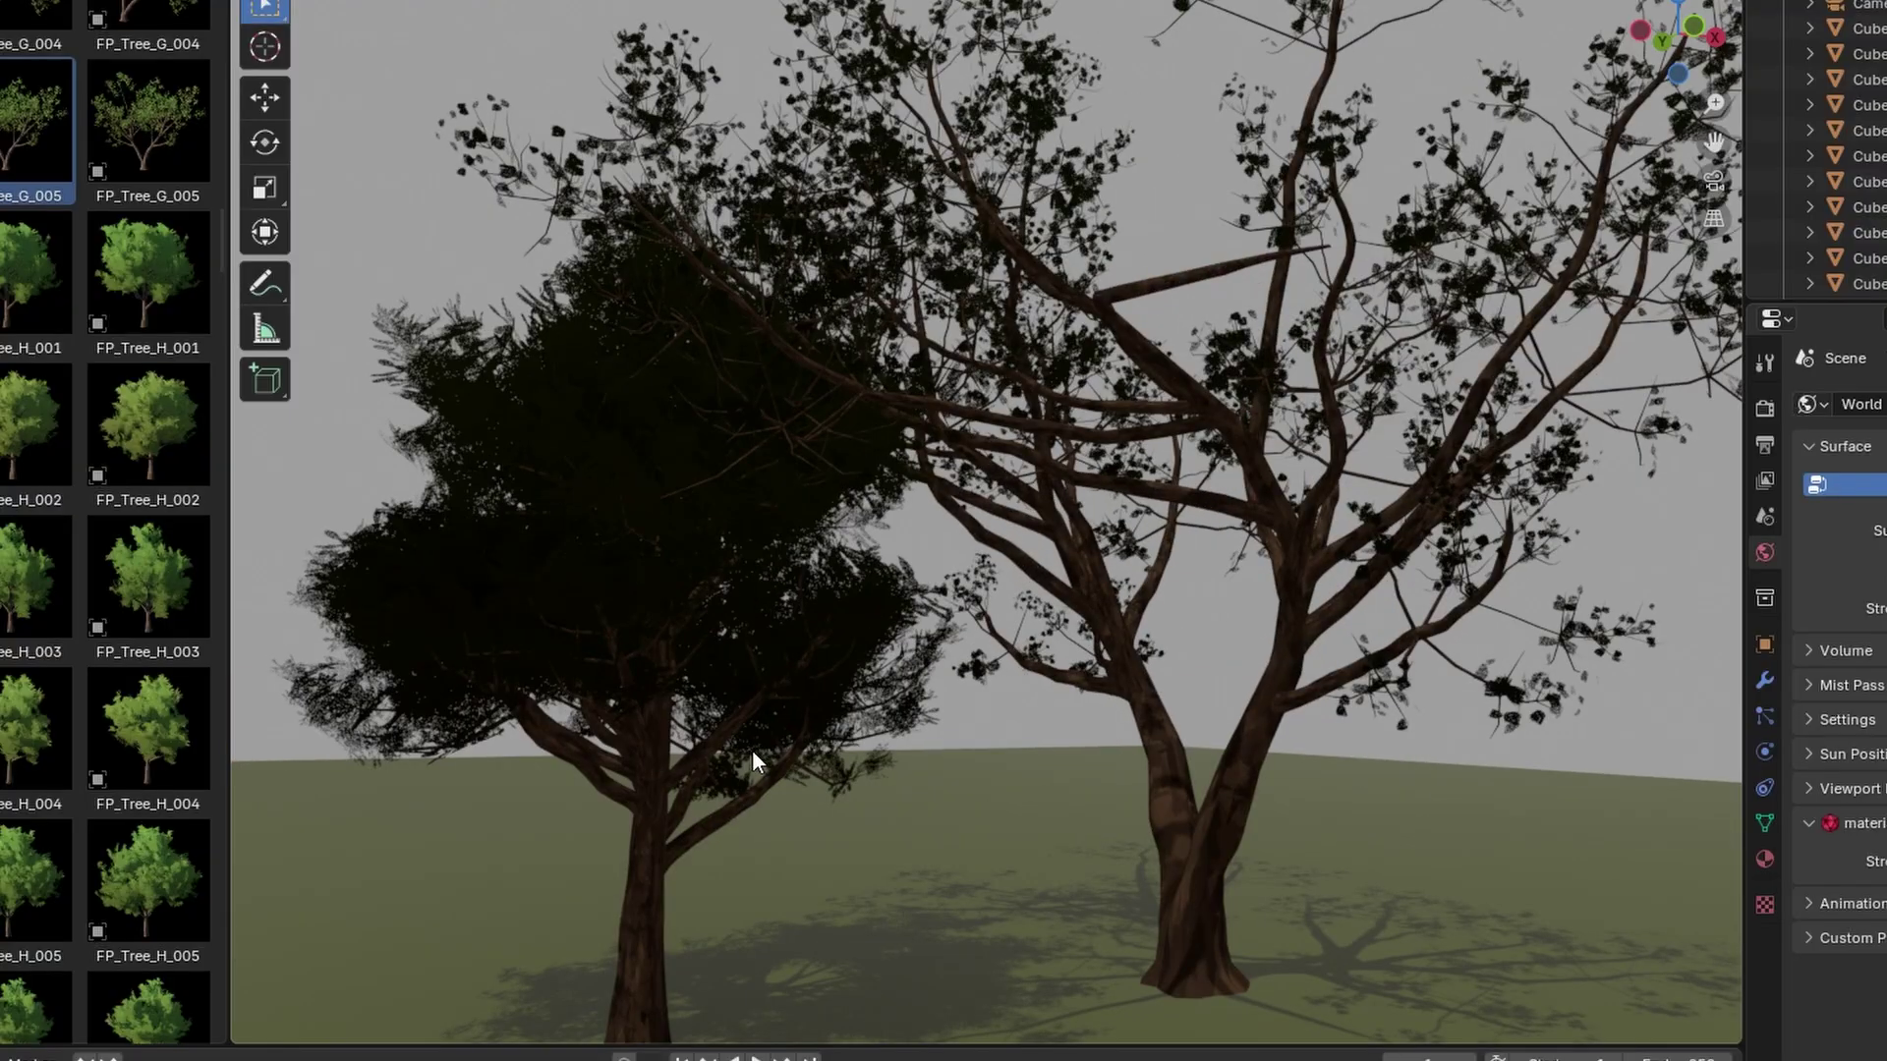
left_click(752, 751)
scroll(1079, 694, "down", 2)
key("shift+alt+z")
key("g")
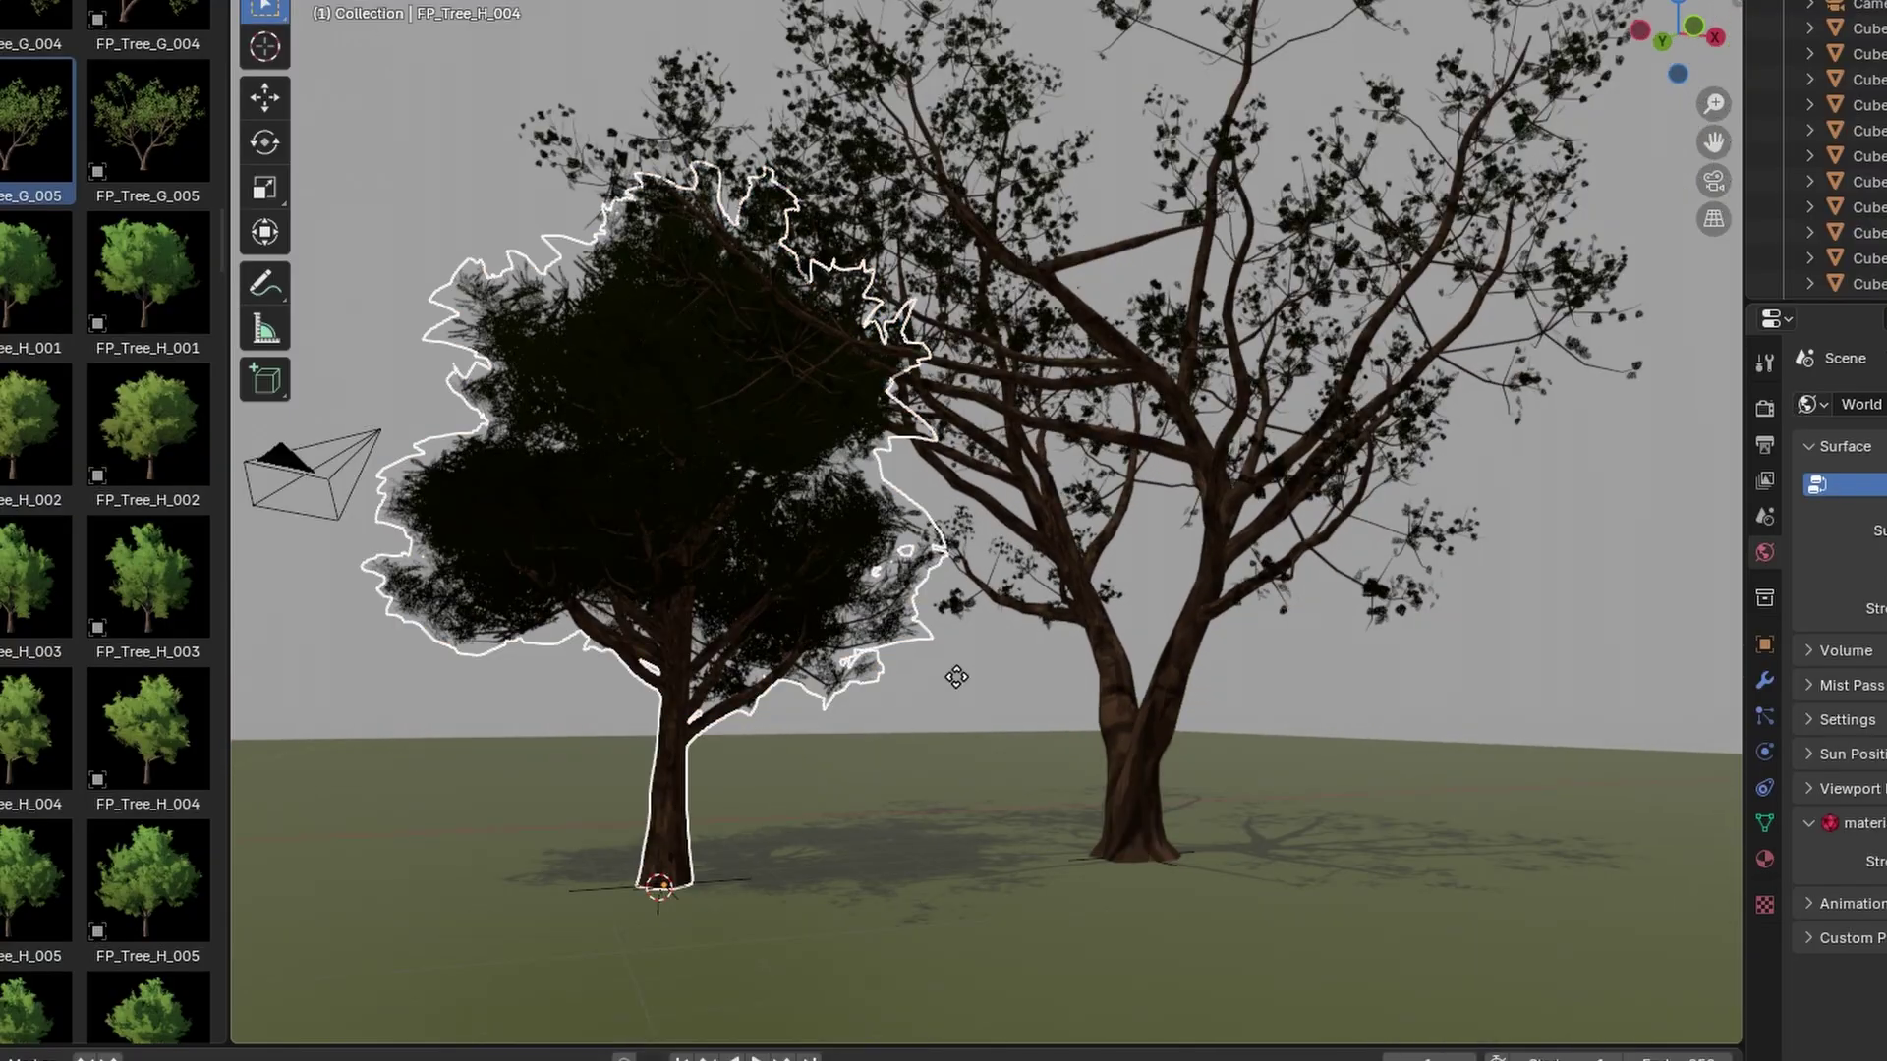
key("x")
left_click(648, 709)
middle_click_drag(648, 709, 979, 720)
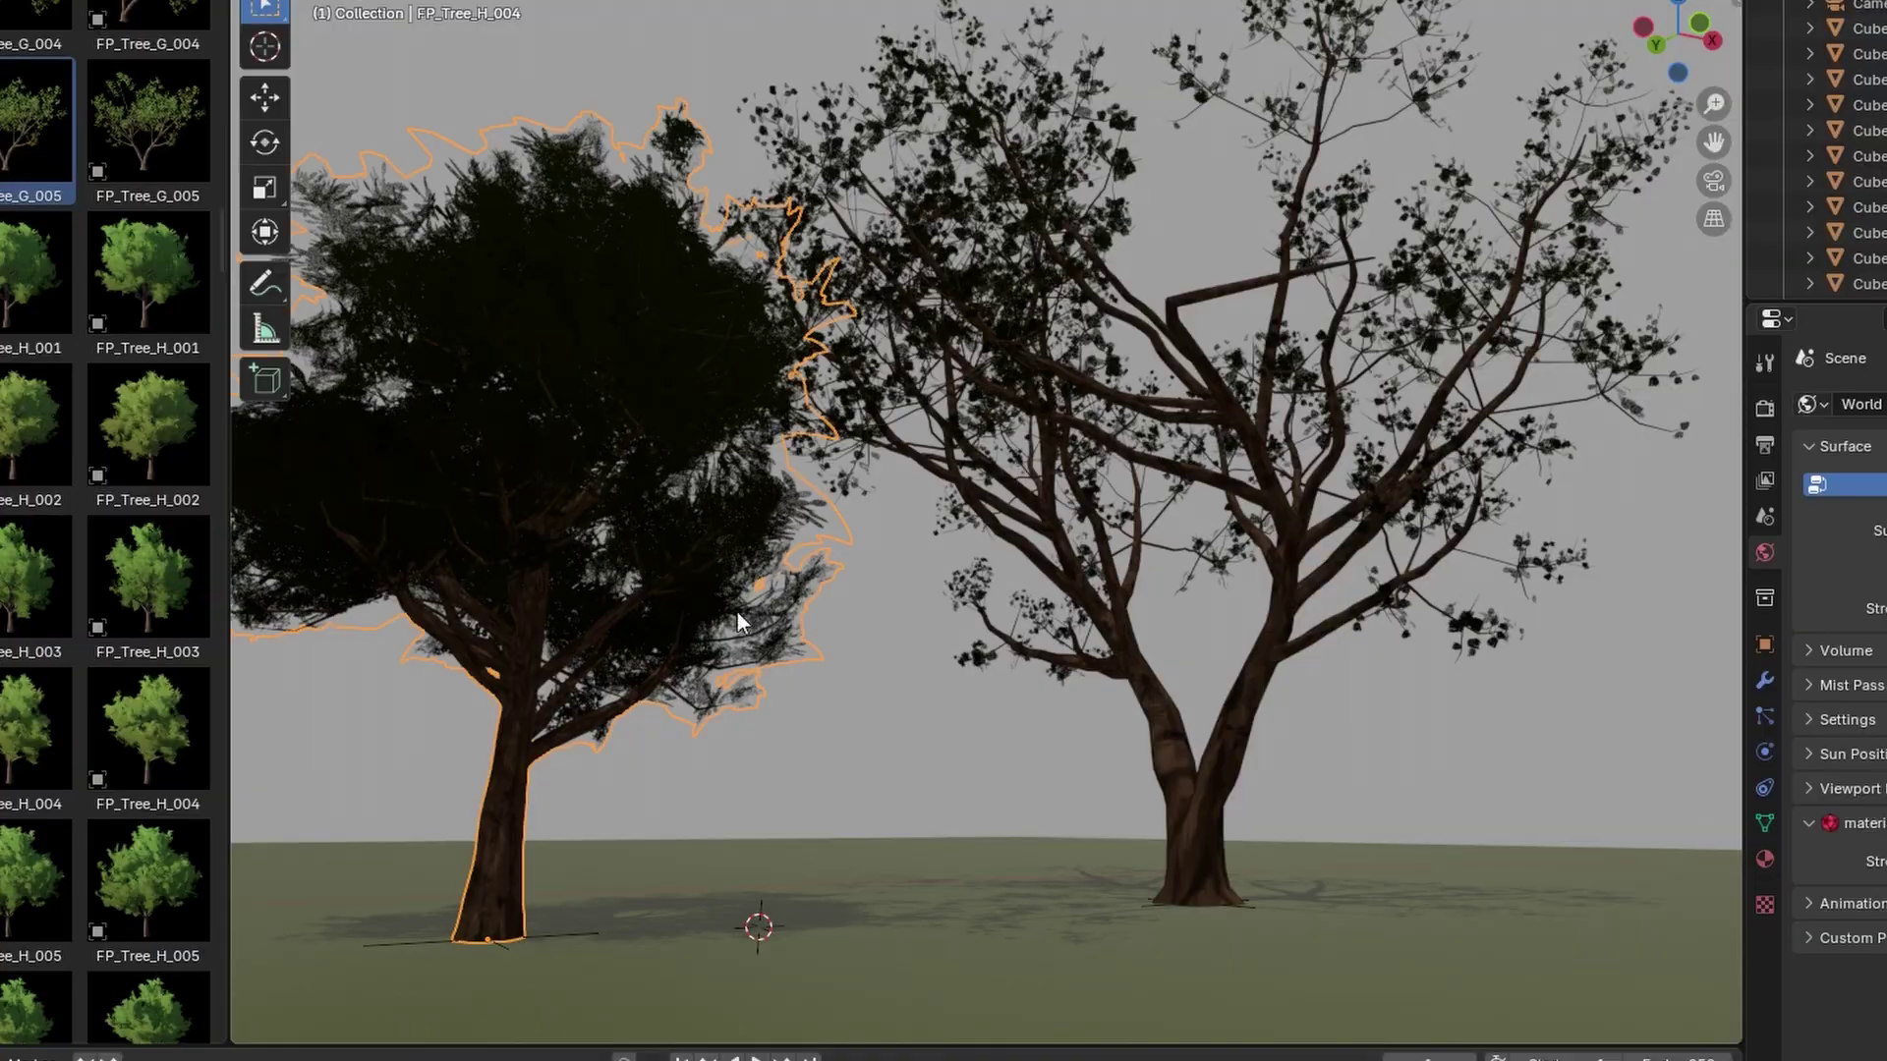
key("Delete")
Step: Move the FP_Tree_G_005 tree along the X axis over to the two rows of huts
left_click(1170, 781)
scroll(1165, 783, "down", 4)
middle_click_drag(1166, 783, 1014, 819)
key("g")
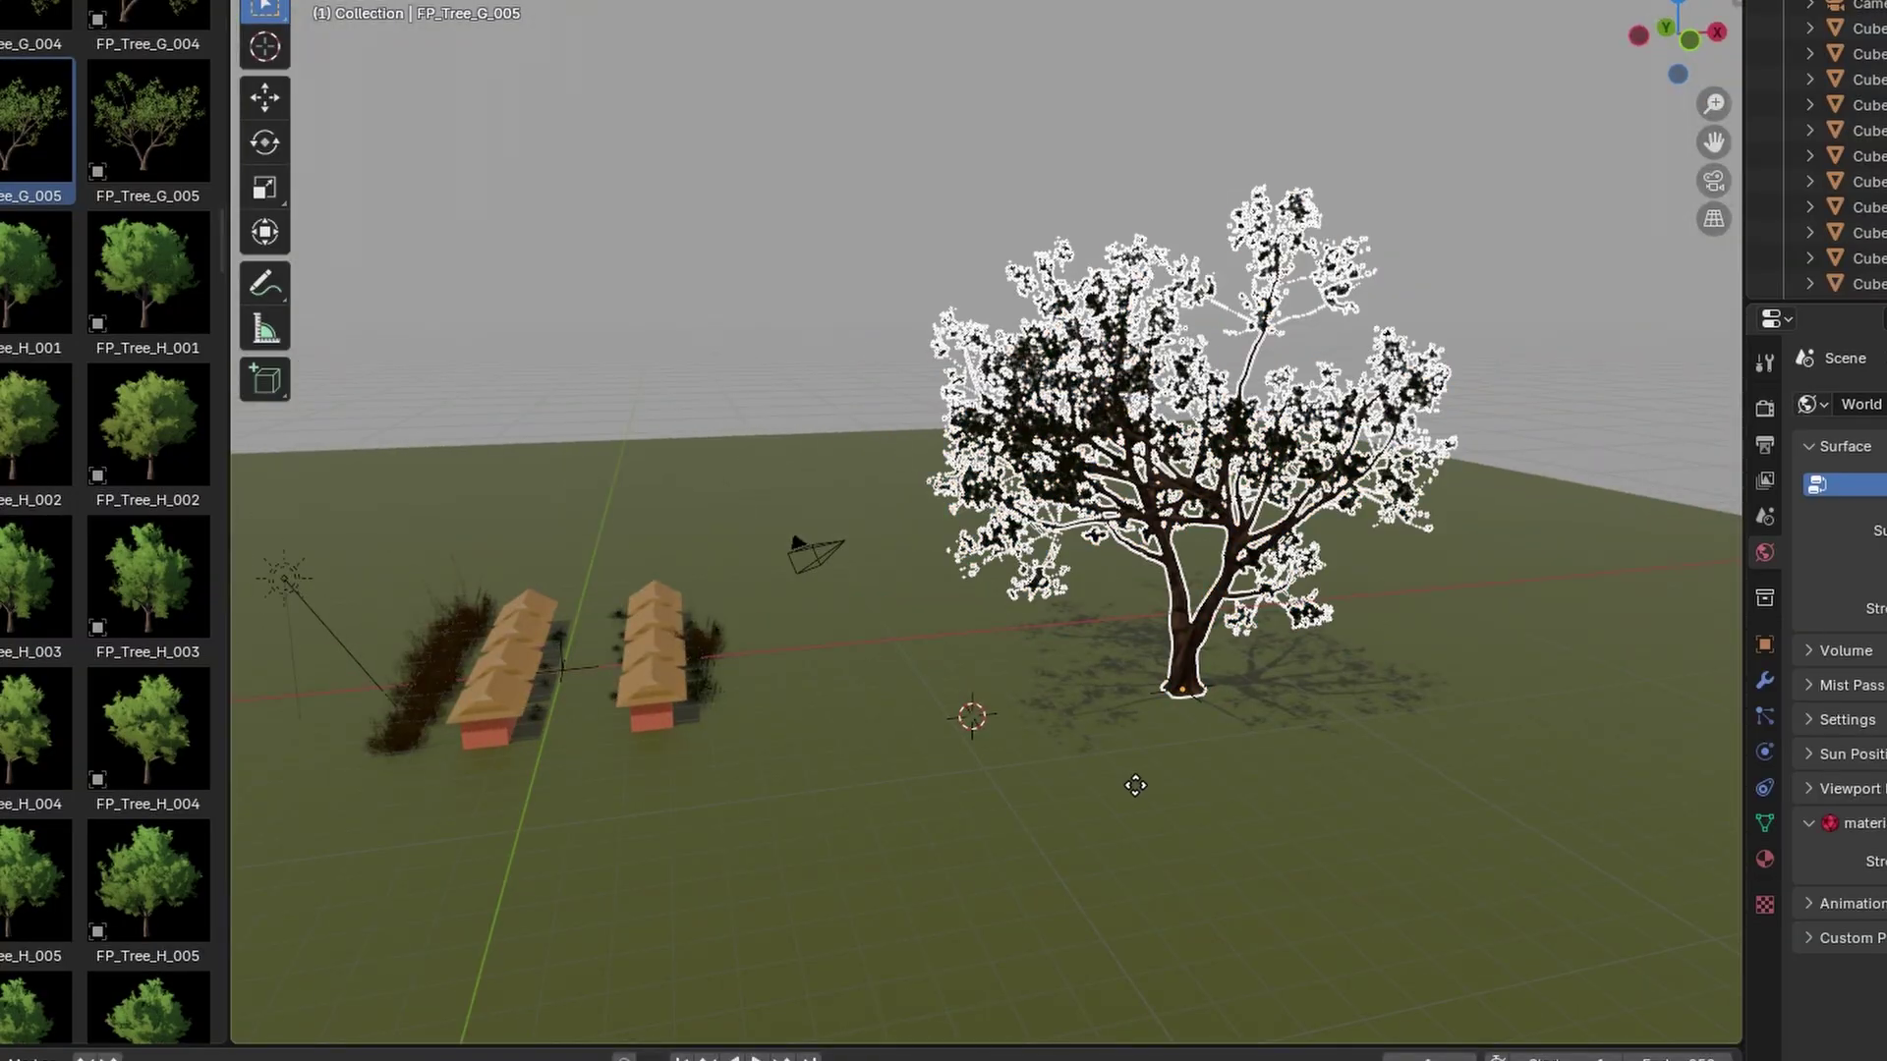
key("x")
left_click(598, 759)
middle_click_drag(598, 762, 1191, 909)
Step: Position the tree on the ground in the middle of the path between the two hut rows
key("g")
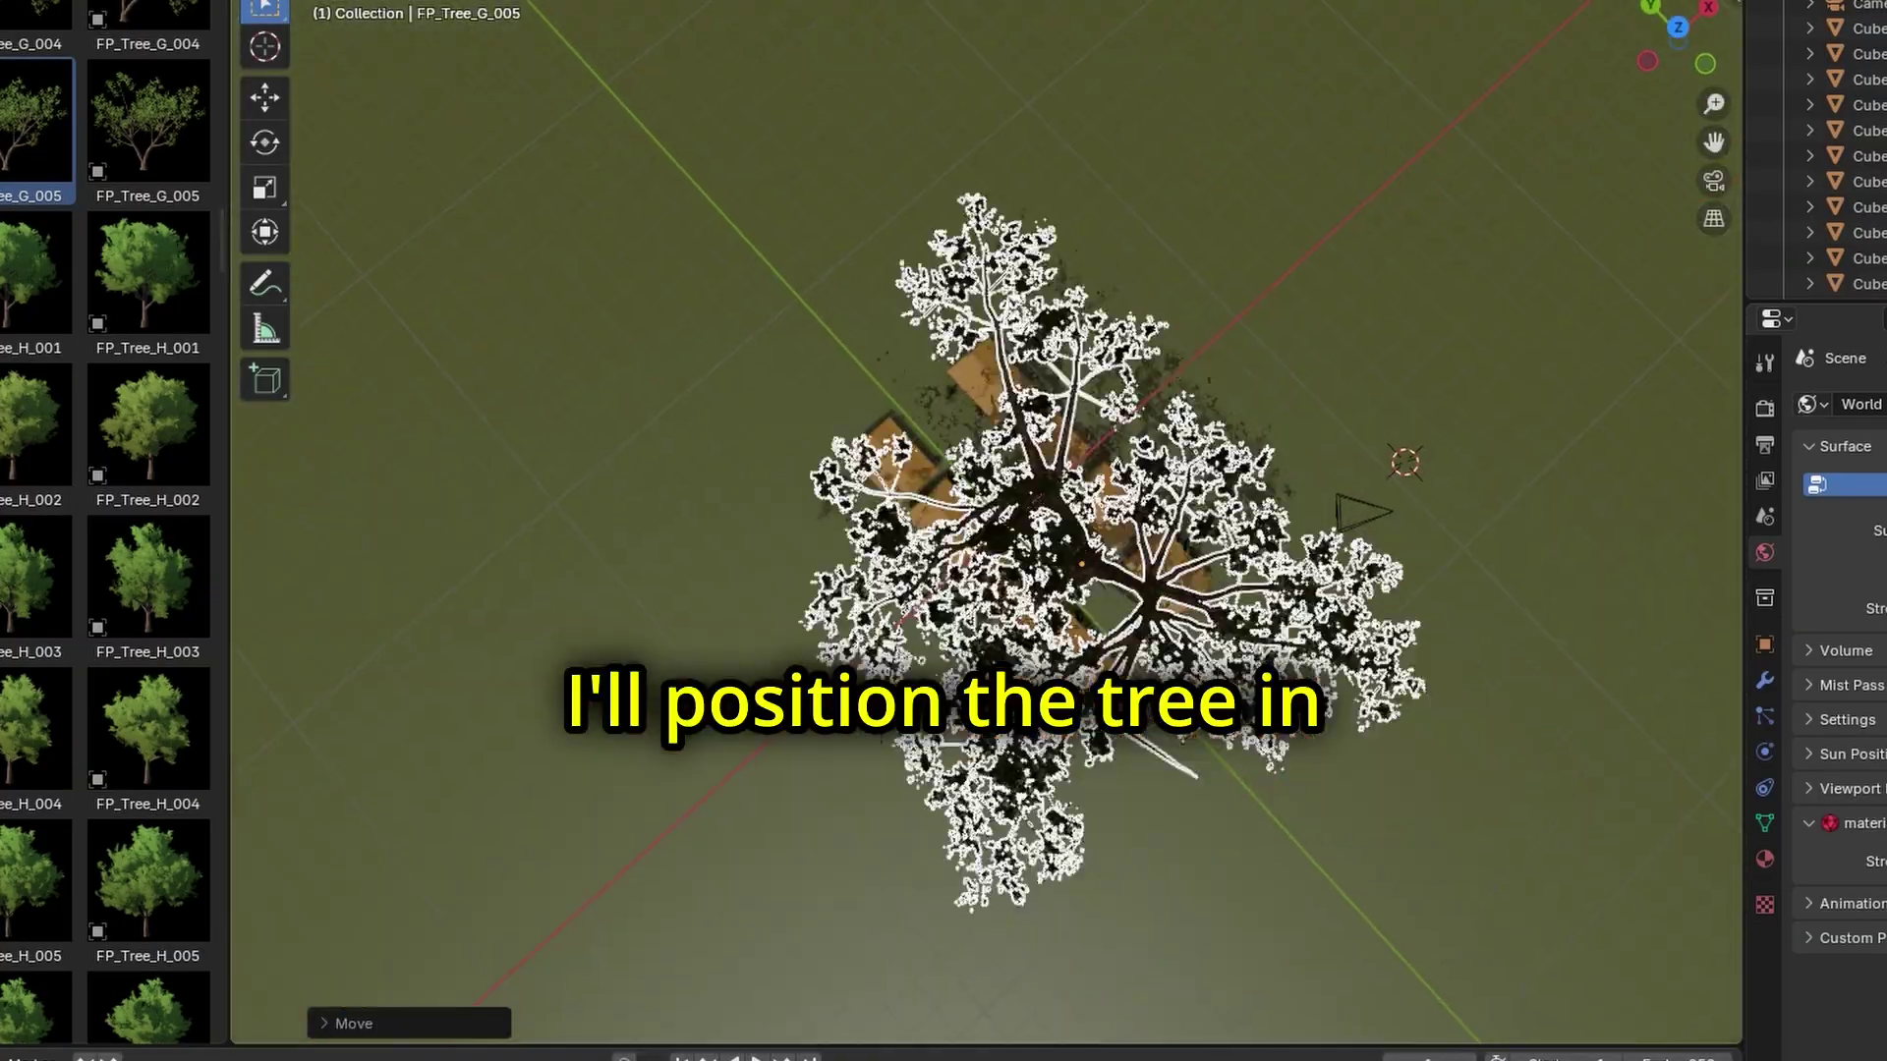
left_click(1140, 816)
middle_click_drag(1140, 815, 981, 641)
scroll(1079, 649, "up", 4)
key("g")
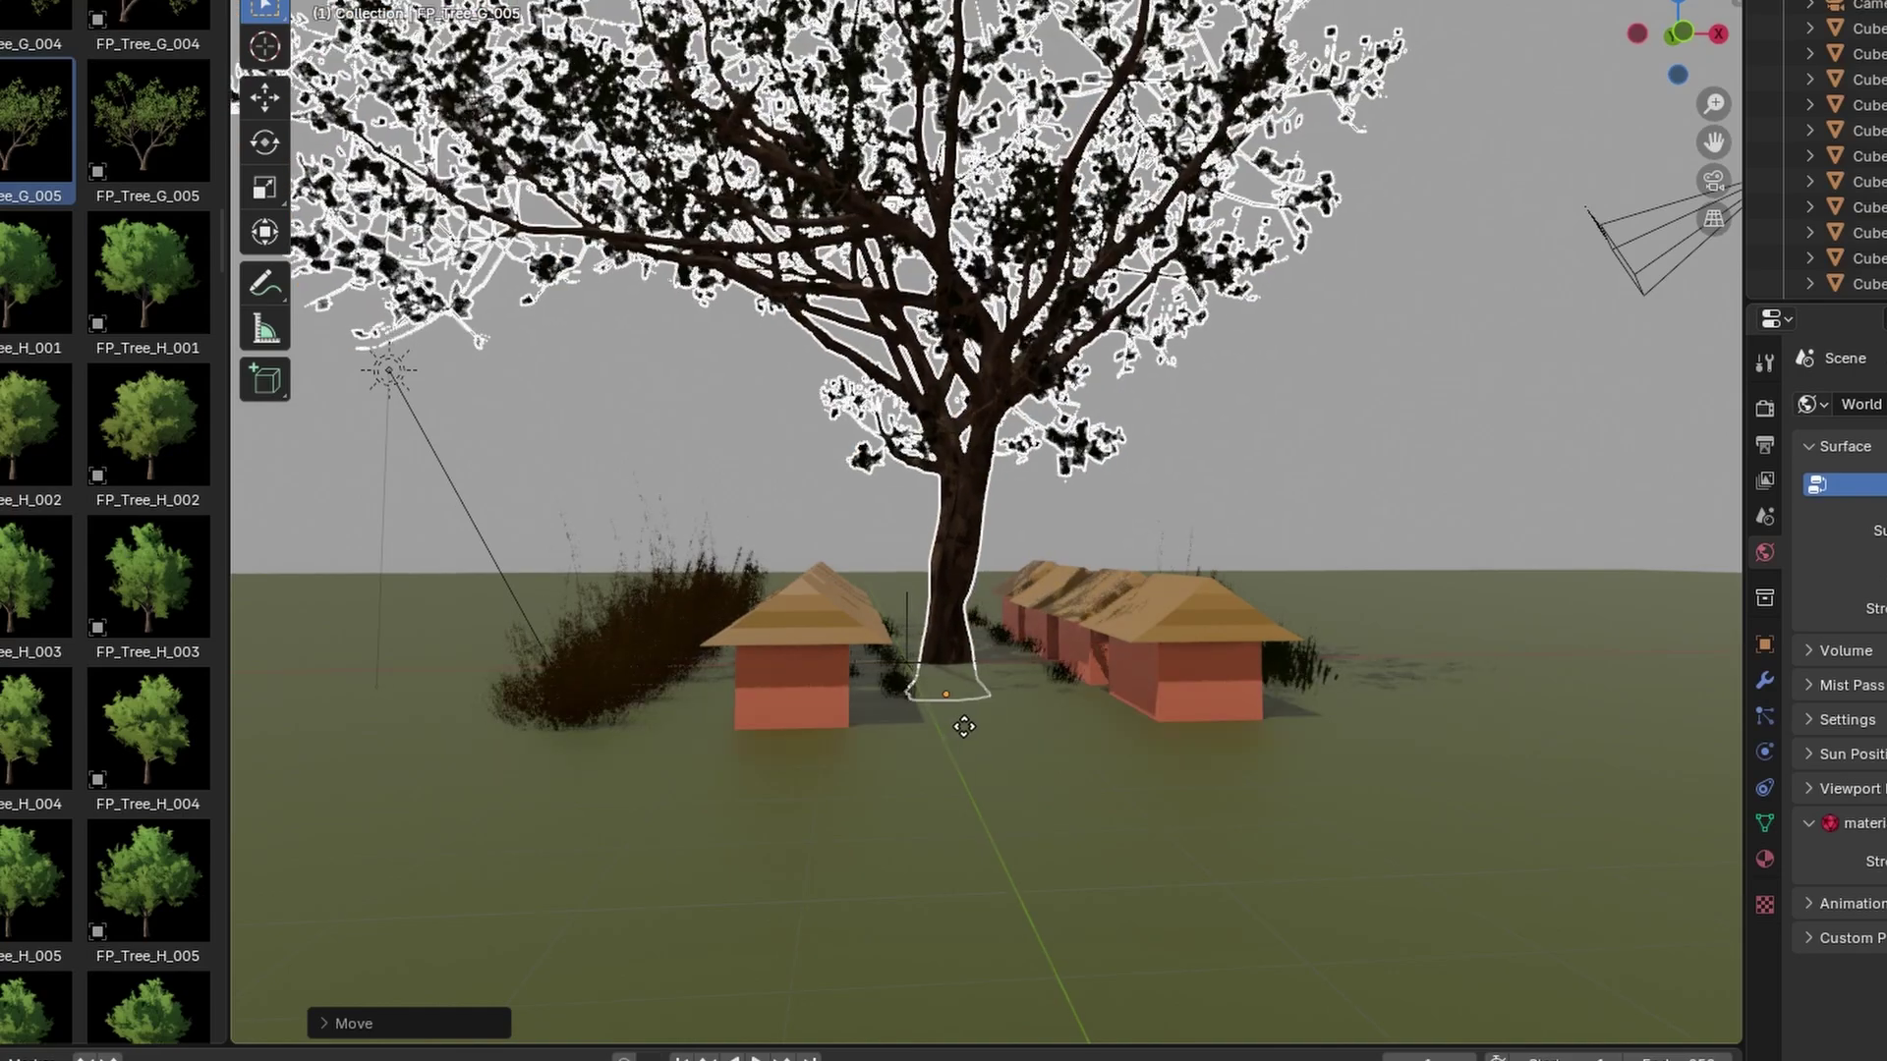
left_click(960, 724)
Step: Move the walls and roof of the nearest hut in the right-hand row outward, away from the tree
middle_click_drag(960, 724, 897, 690)
scroll(1024, 704, "up", 4)
scroll(1024, 704, "down", 5)
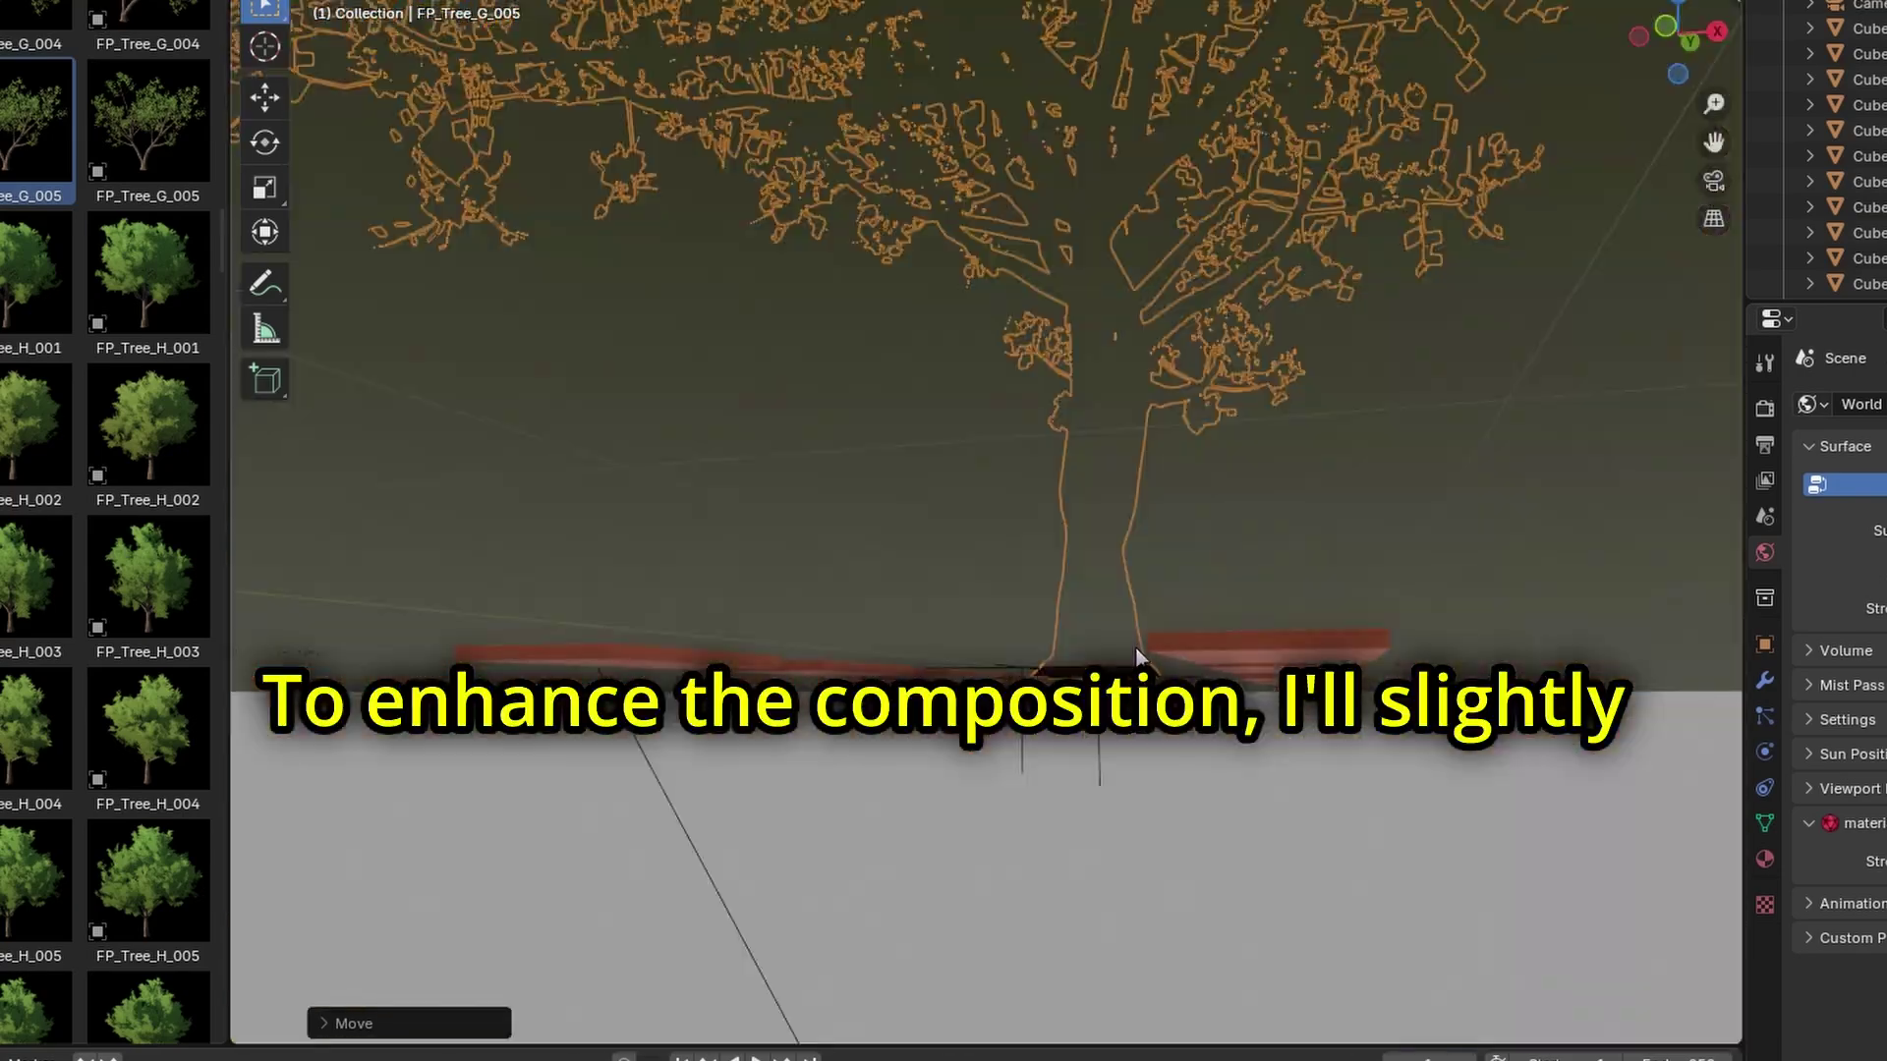
left_click(1160, 698)
key("g")
left_click(1455, 694)
left_click(1214, 597)
key("g")
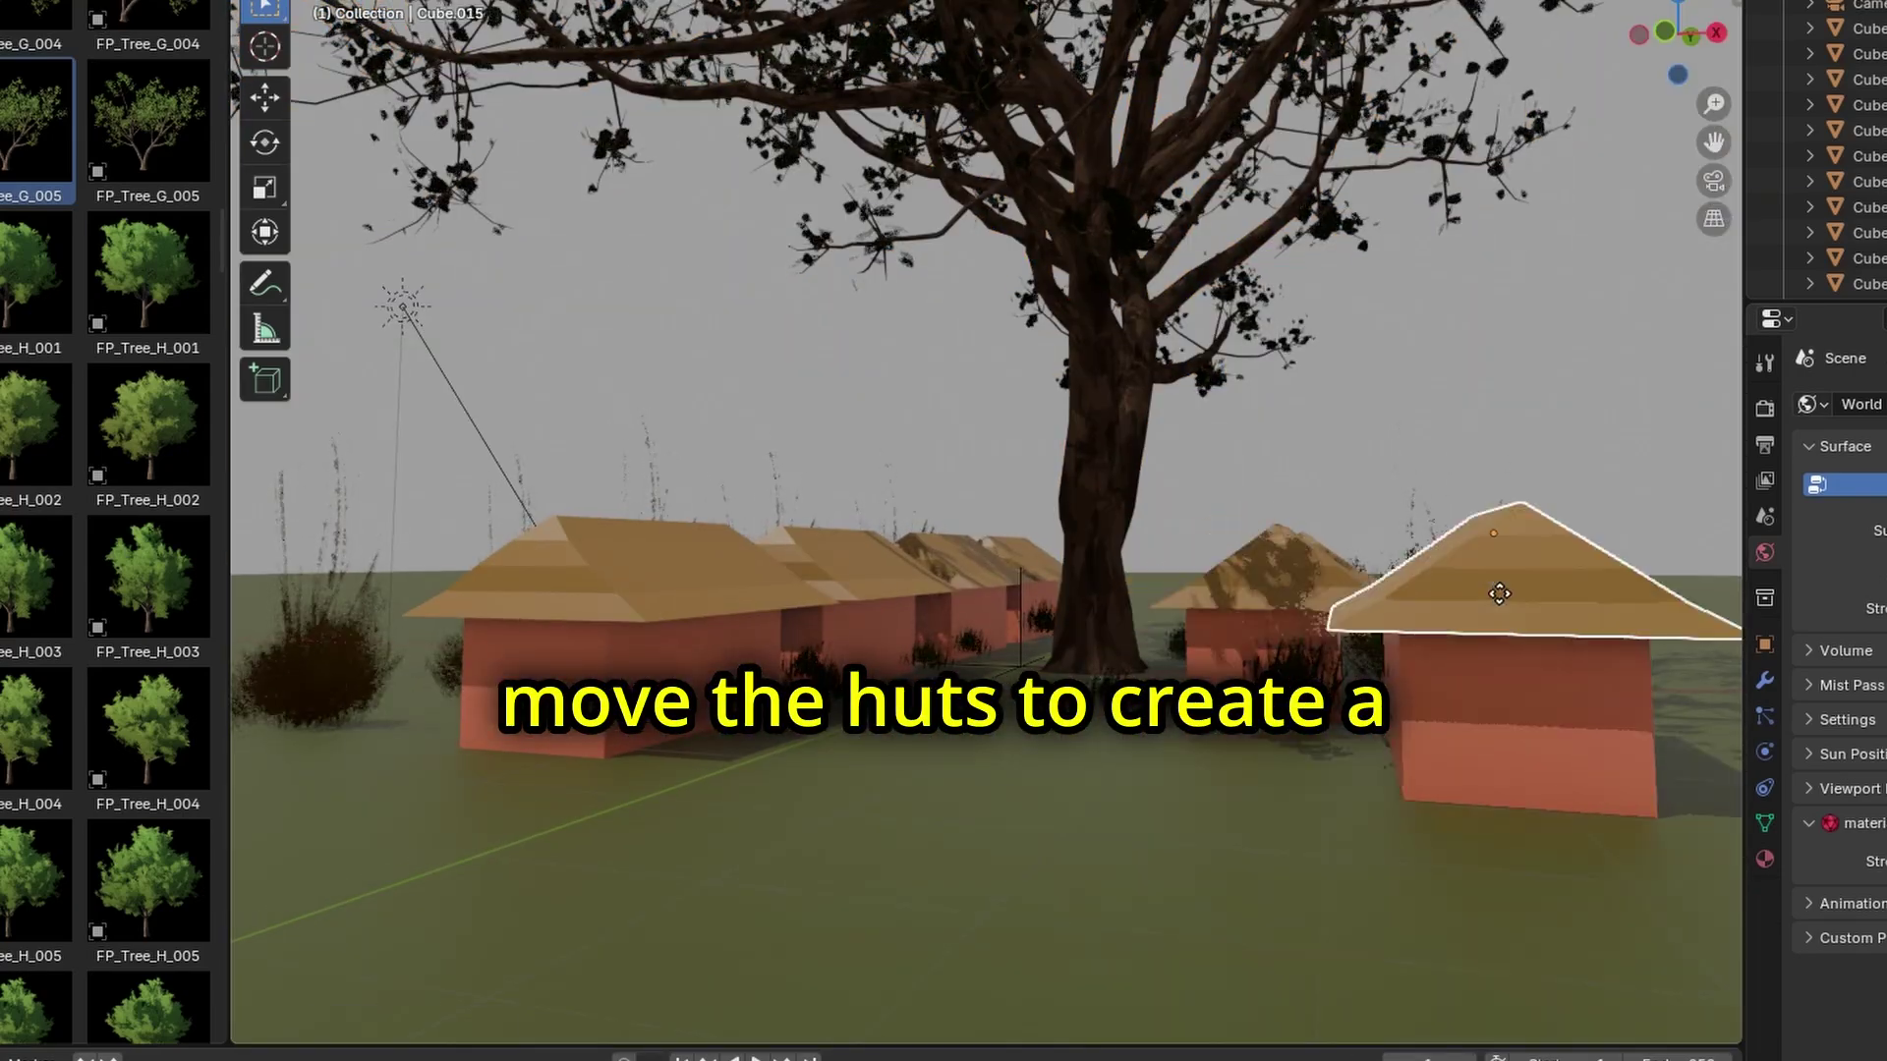
left_click(1533, 590)
Step: Frame the tree among the huts from a low angle, render the viewport image, and save it to Pictures as tree.png
scroll(922, 734, "up", 4)
middle_click_drag(948, 735, 1022, 706)
scroll(964, 723, "down", 4)
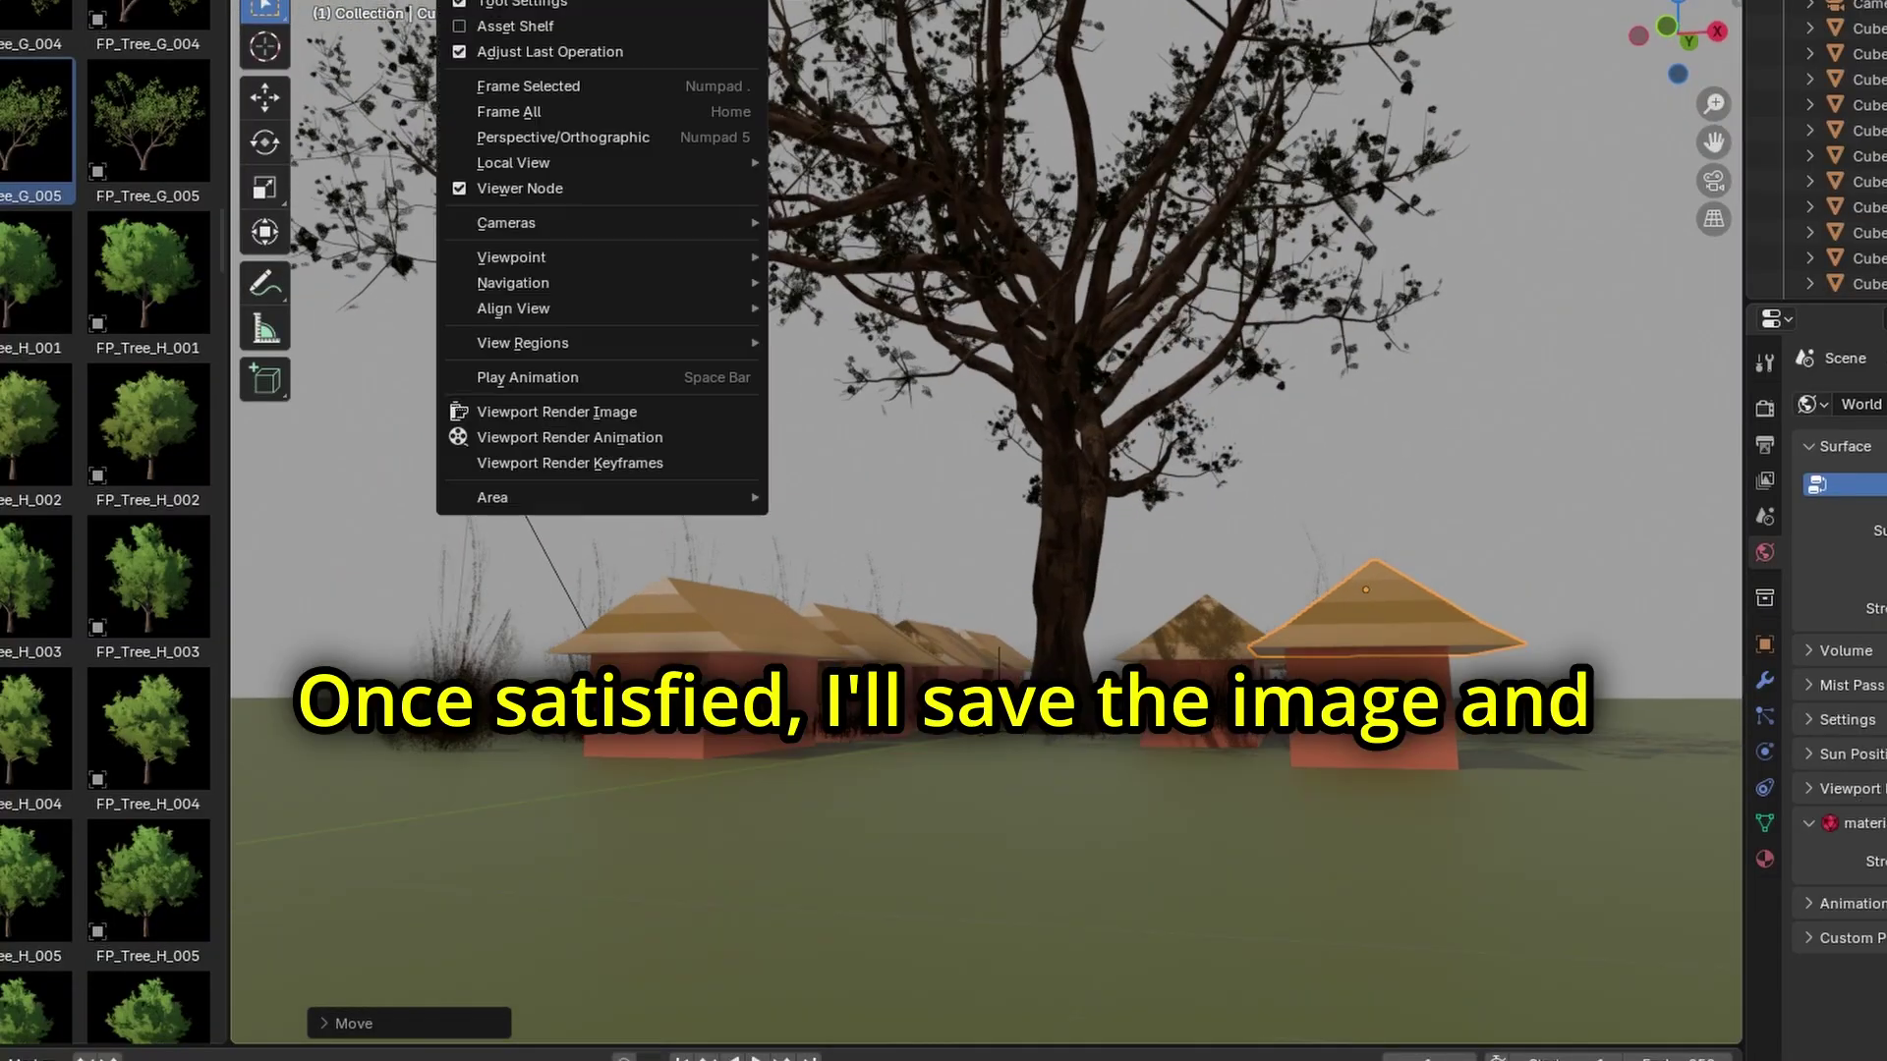
left_click(522, 410)
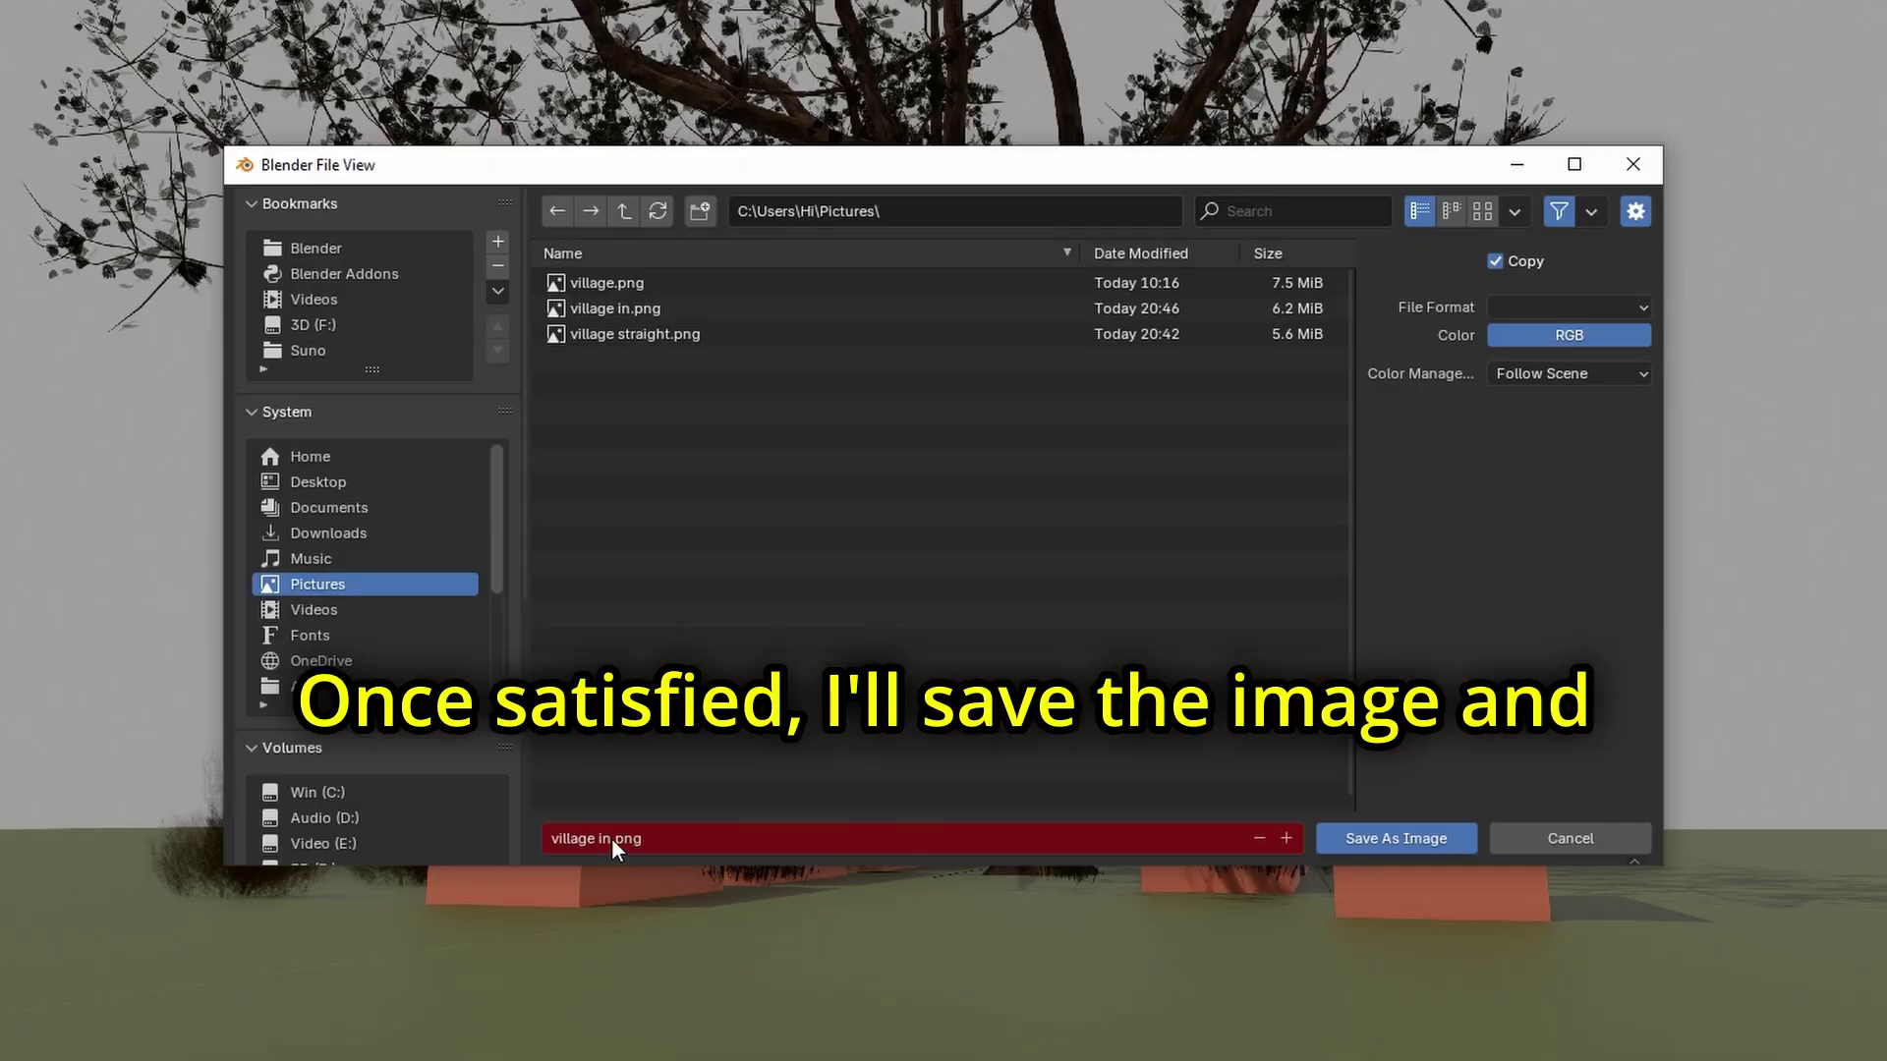
left_click(738, 838)
type("tree.png")
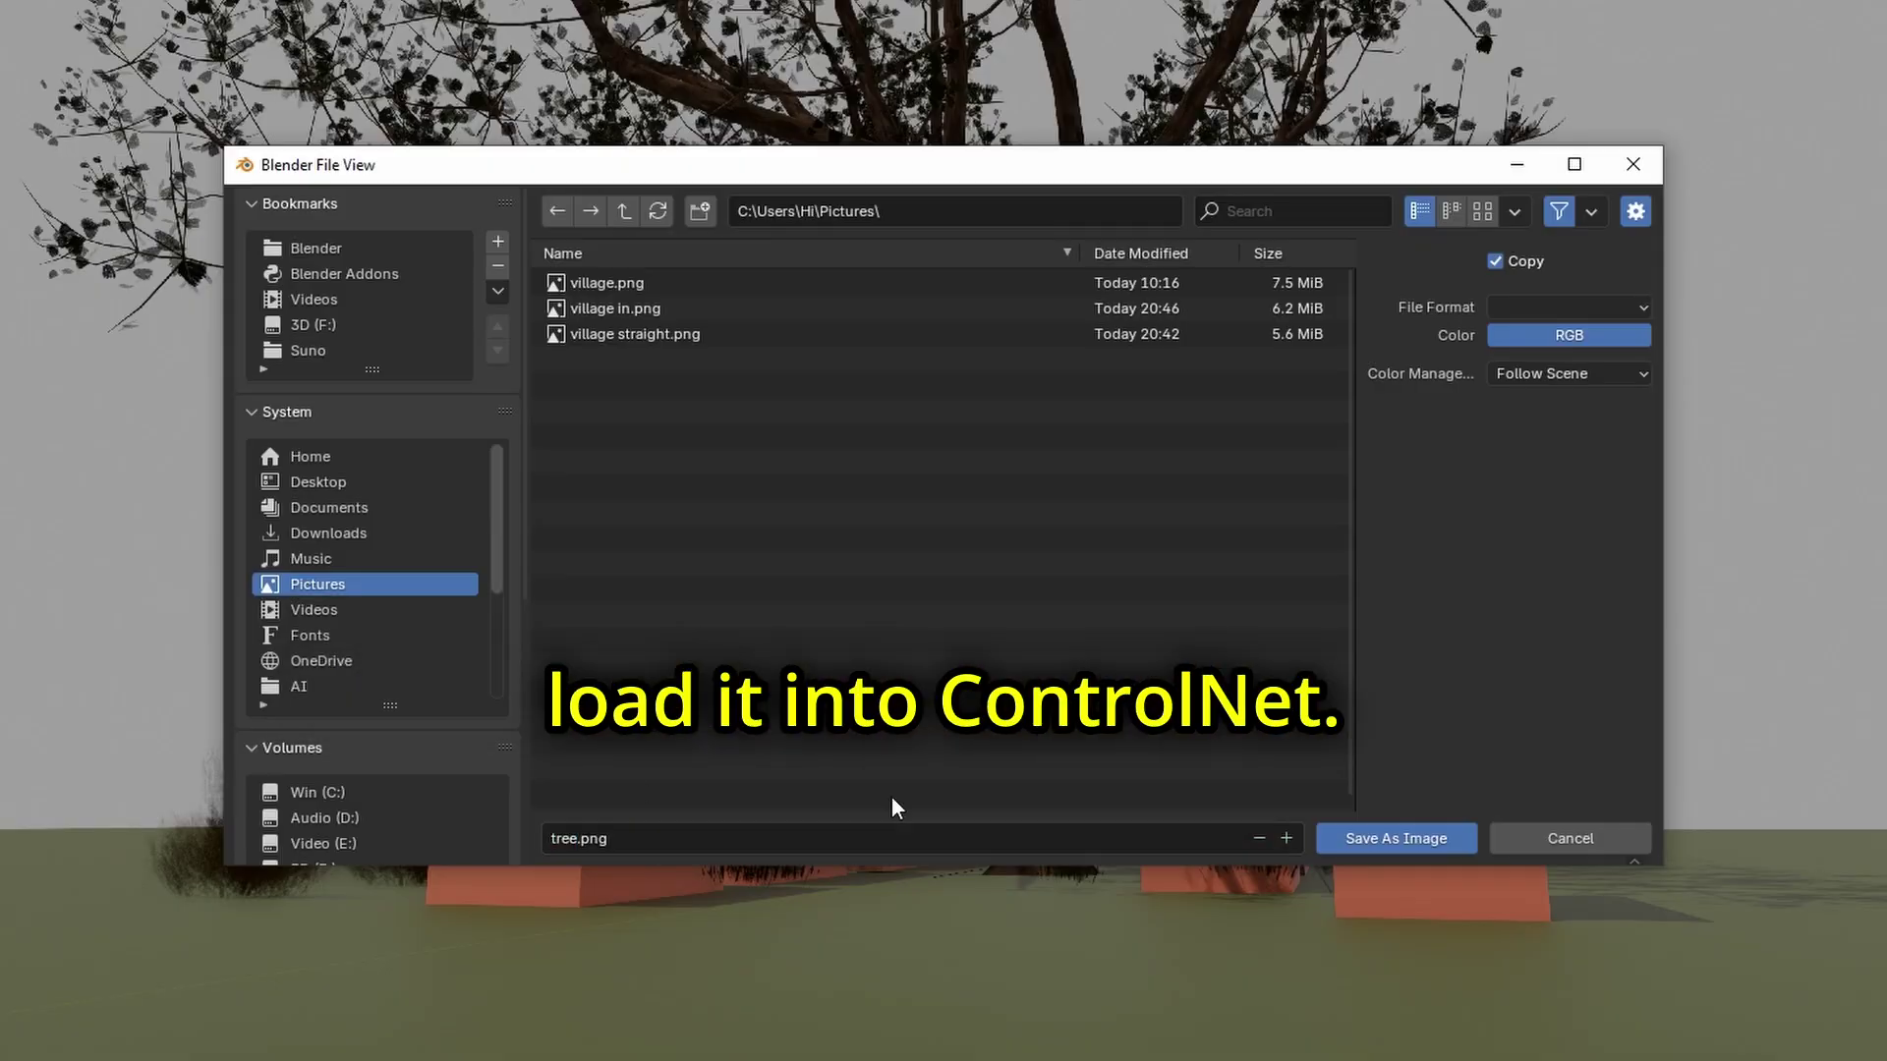
left_click(1415, 838)
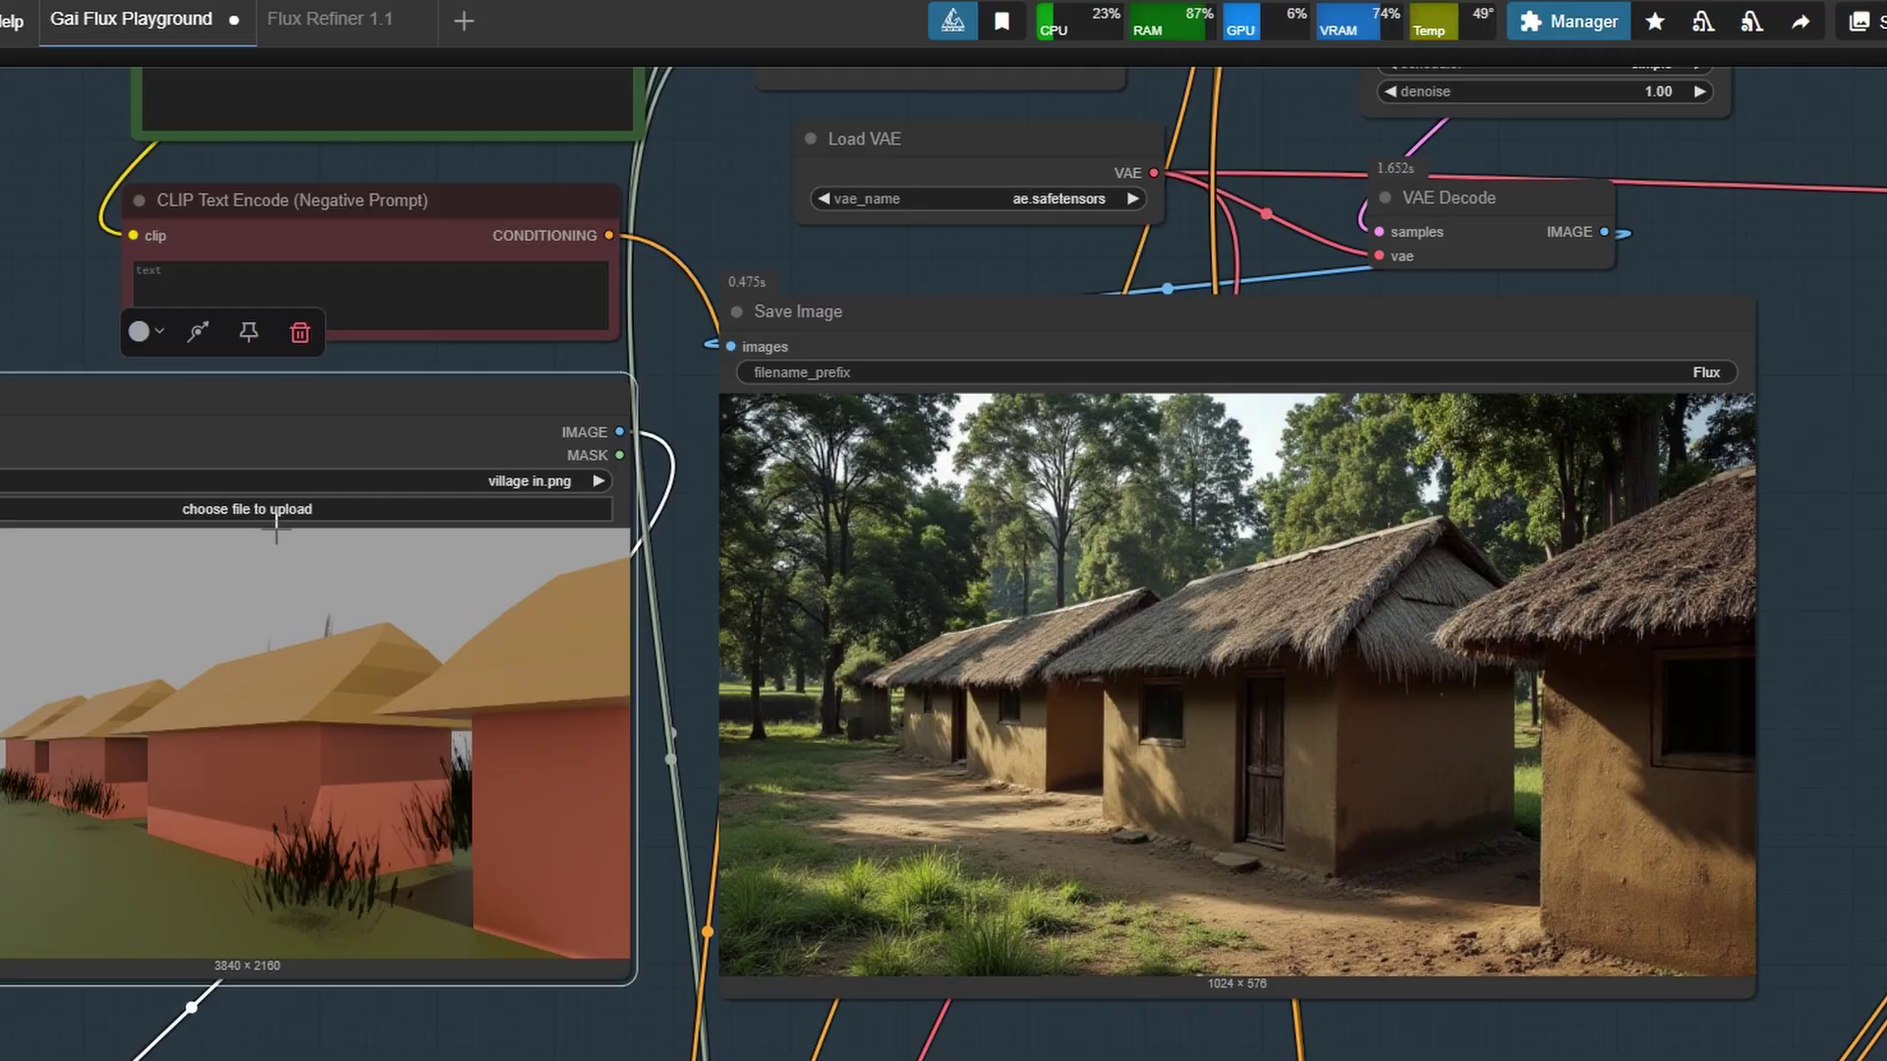
Step: Switch to ComfyUI, load tree.png into the Load Image node, and replace the positive prompt with "a big tree in the middle of a village huts"
left_click(383, 509)
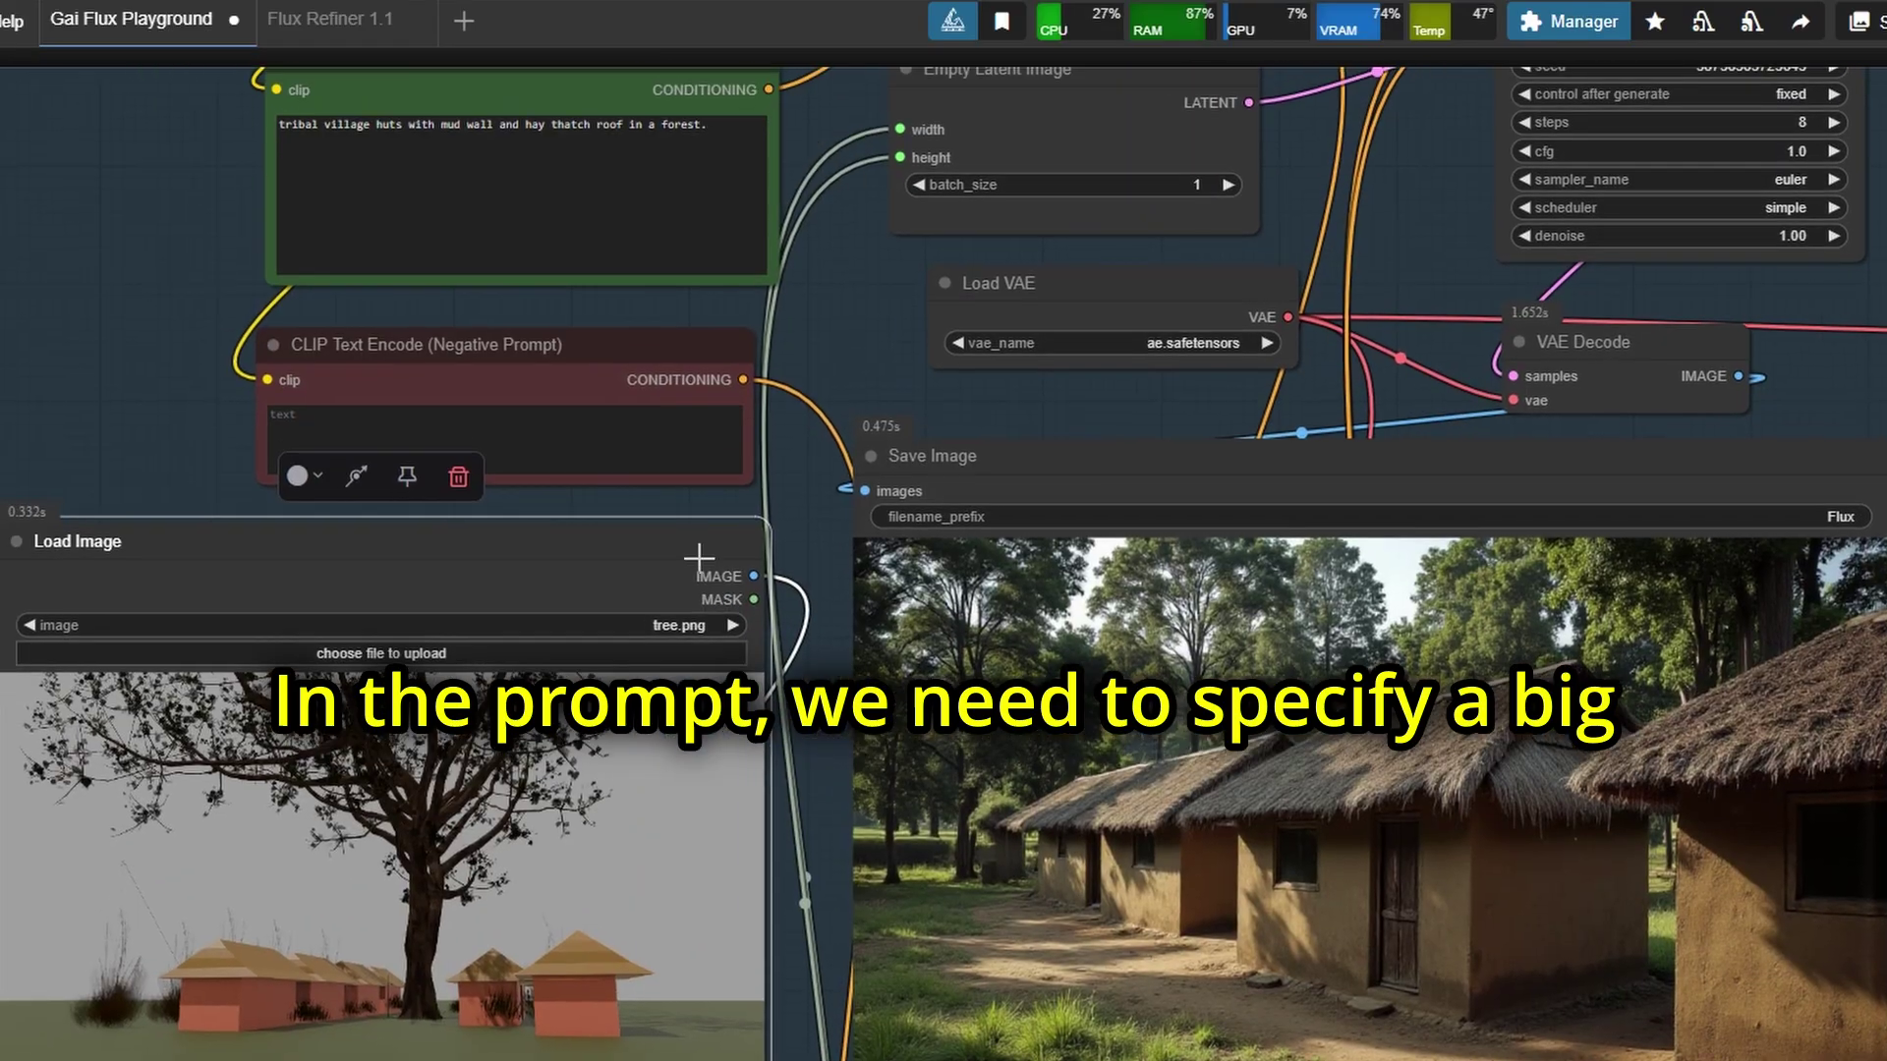
key("ctrl+a")
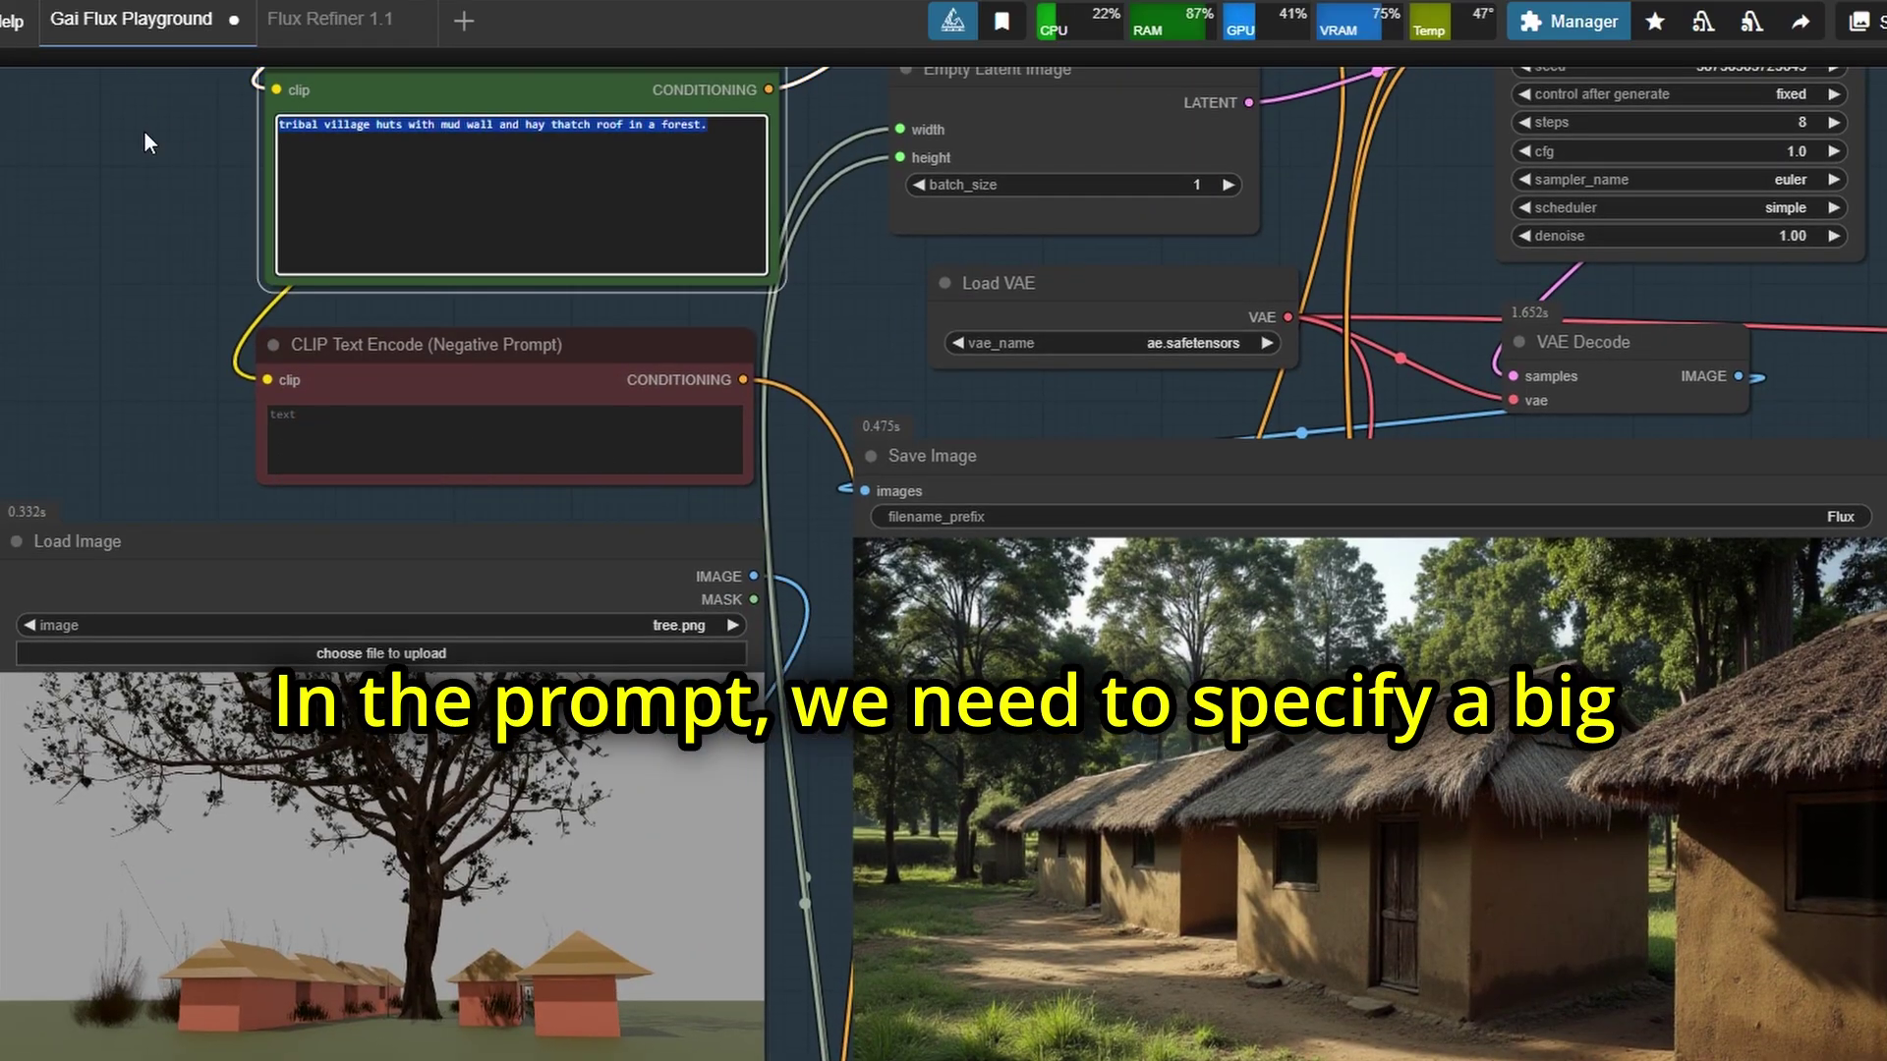
type("a big tree in the middle")
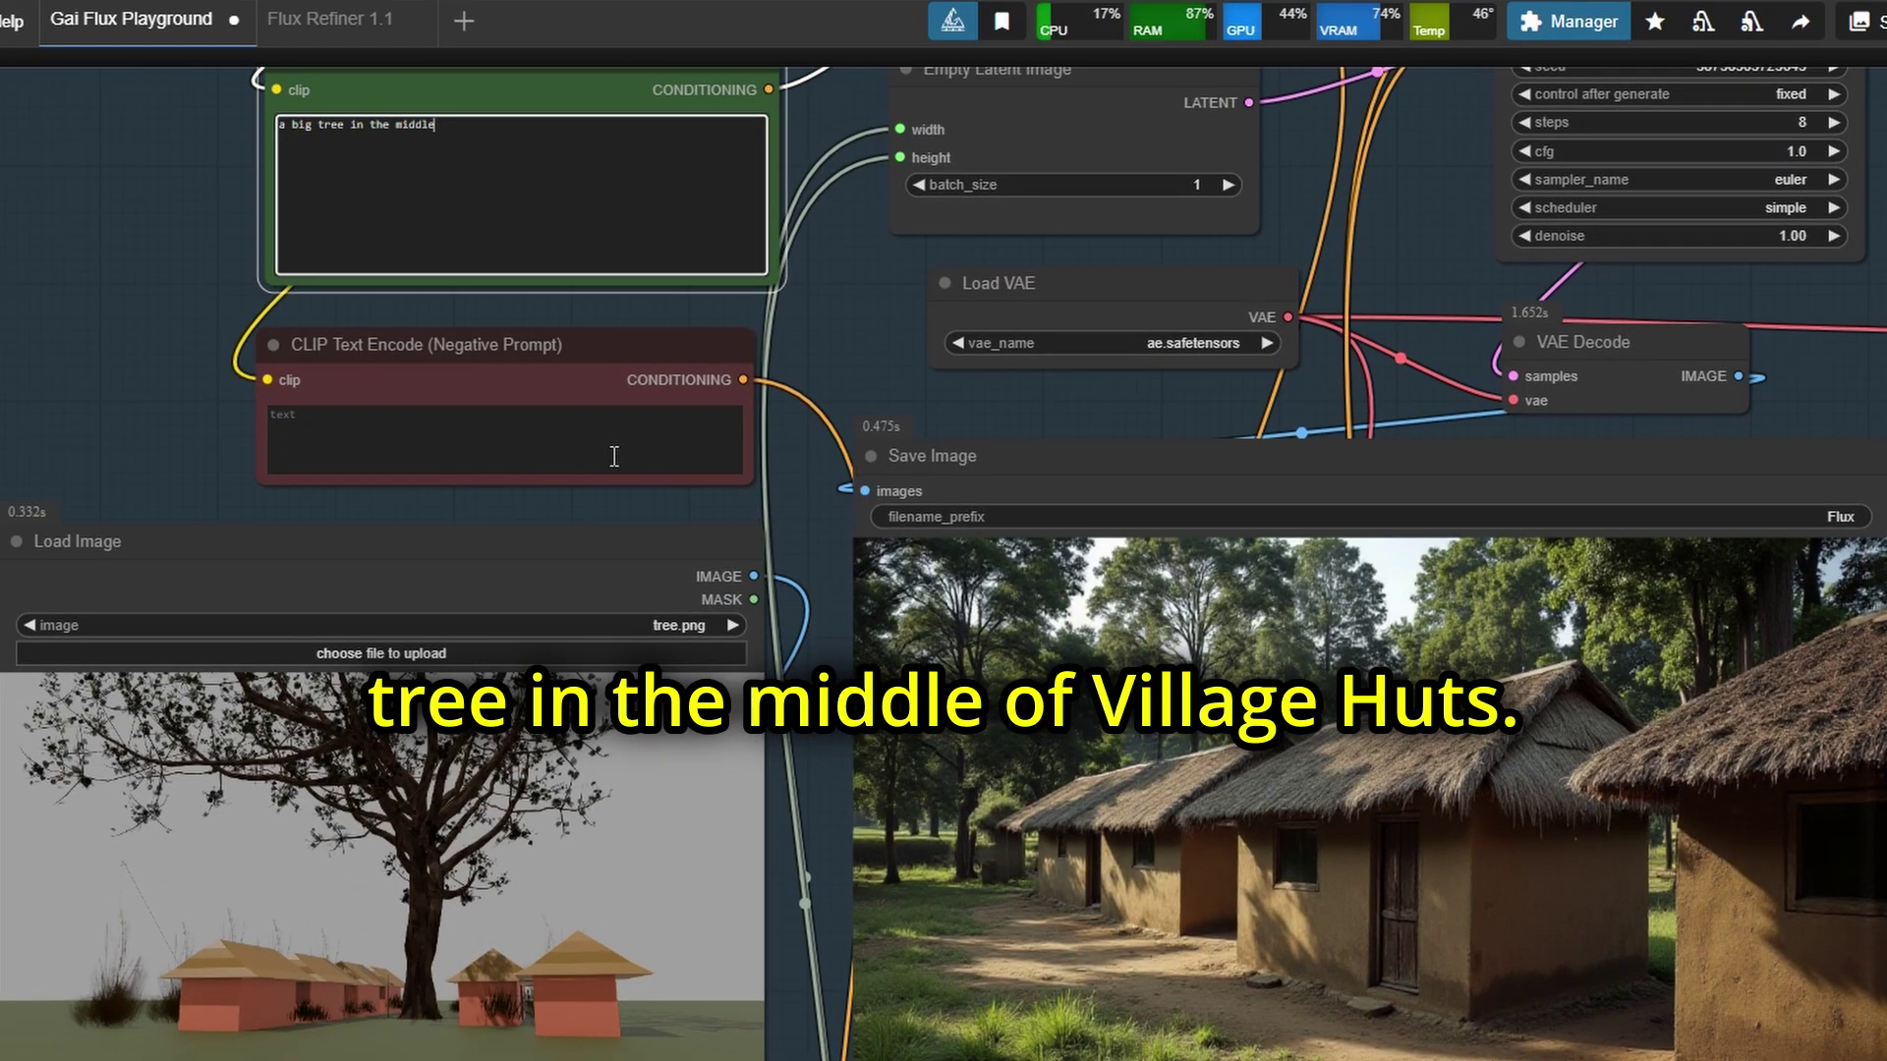
type(" of a village huts")
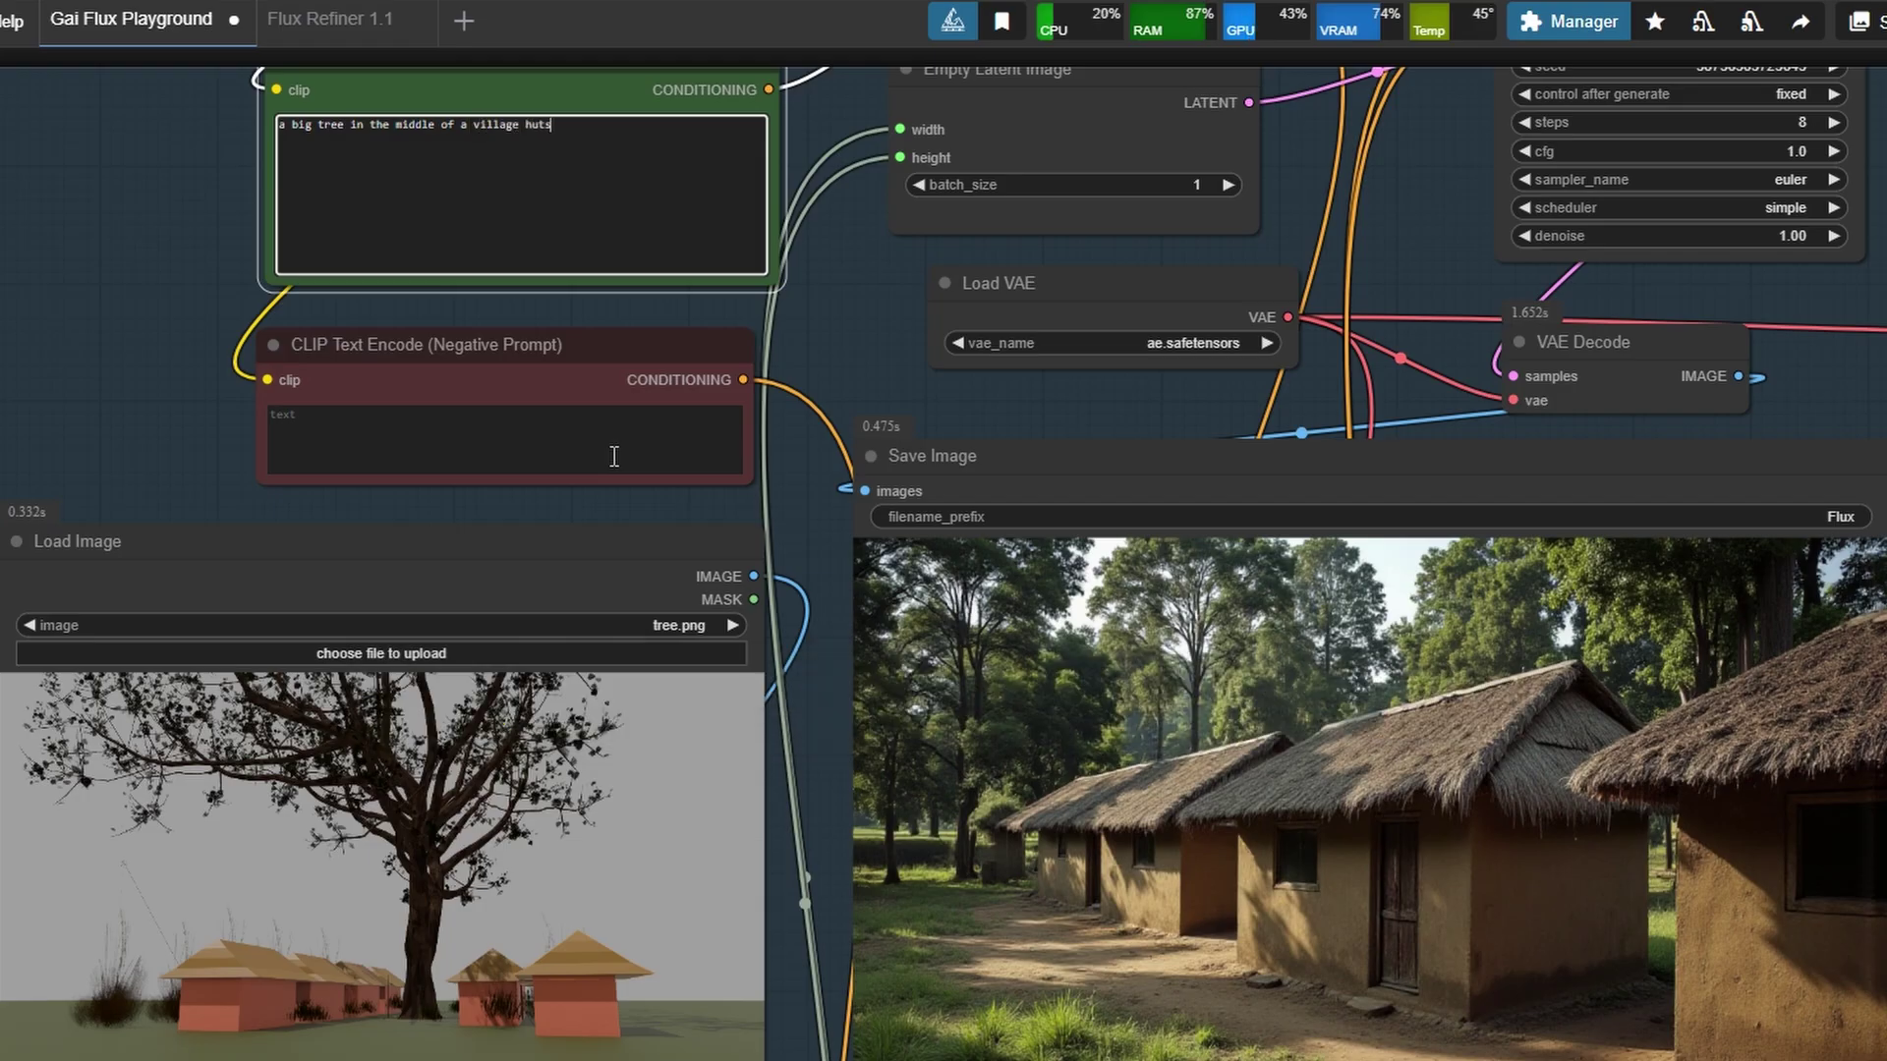
Step: End the positive prompt with a period and remove the extra "a" before "village huts"
left_click_drag(193, 169, 415, 588)
scroll(414, 587, "up", 5)
scroll(257, 628, "up", 9)
left_click_drag(458, 512, 43, 622)
left_click(1471, 667)
double_click(975, 640)
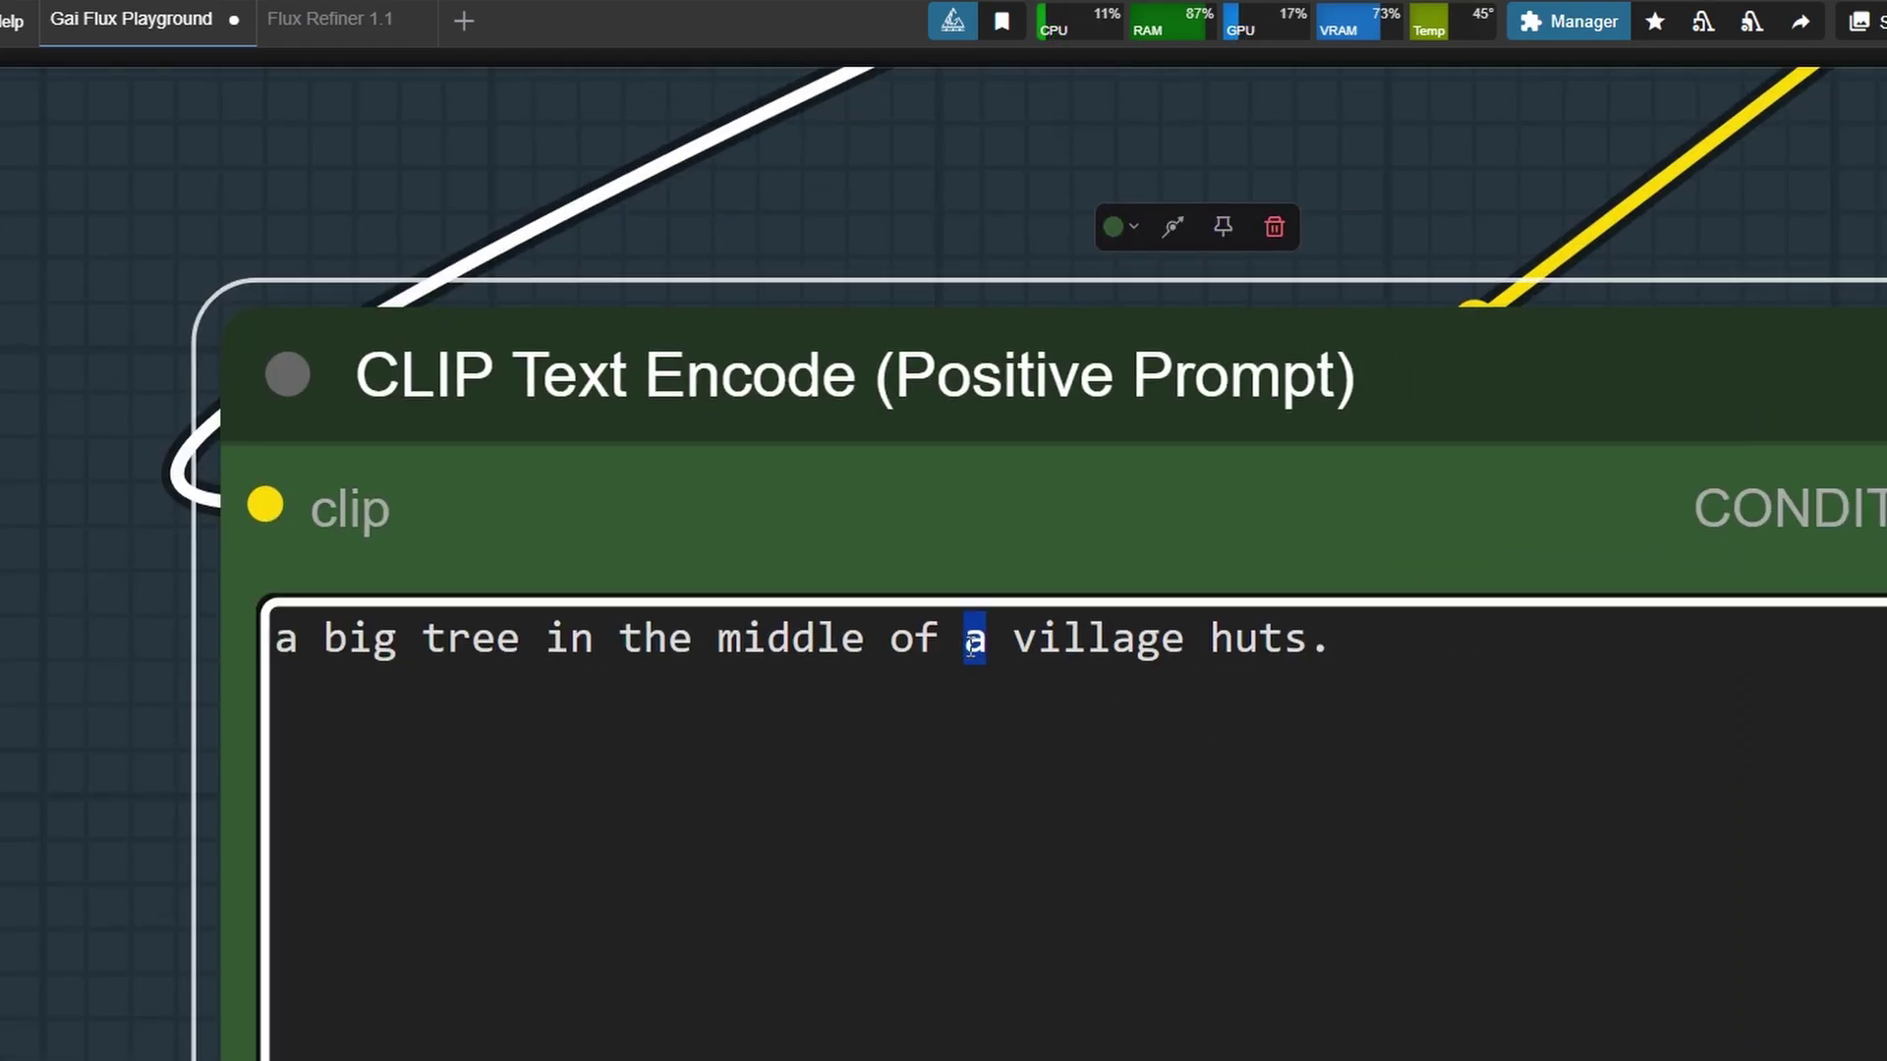
key("BackSpace")
key("BackSpace")
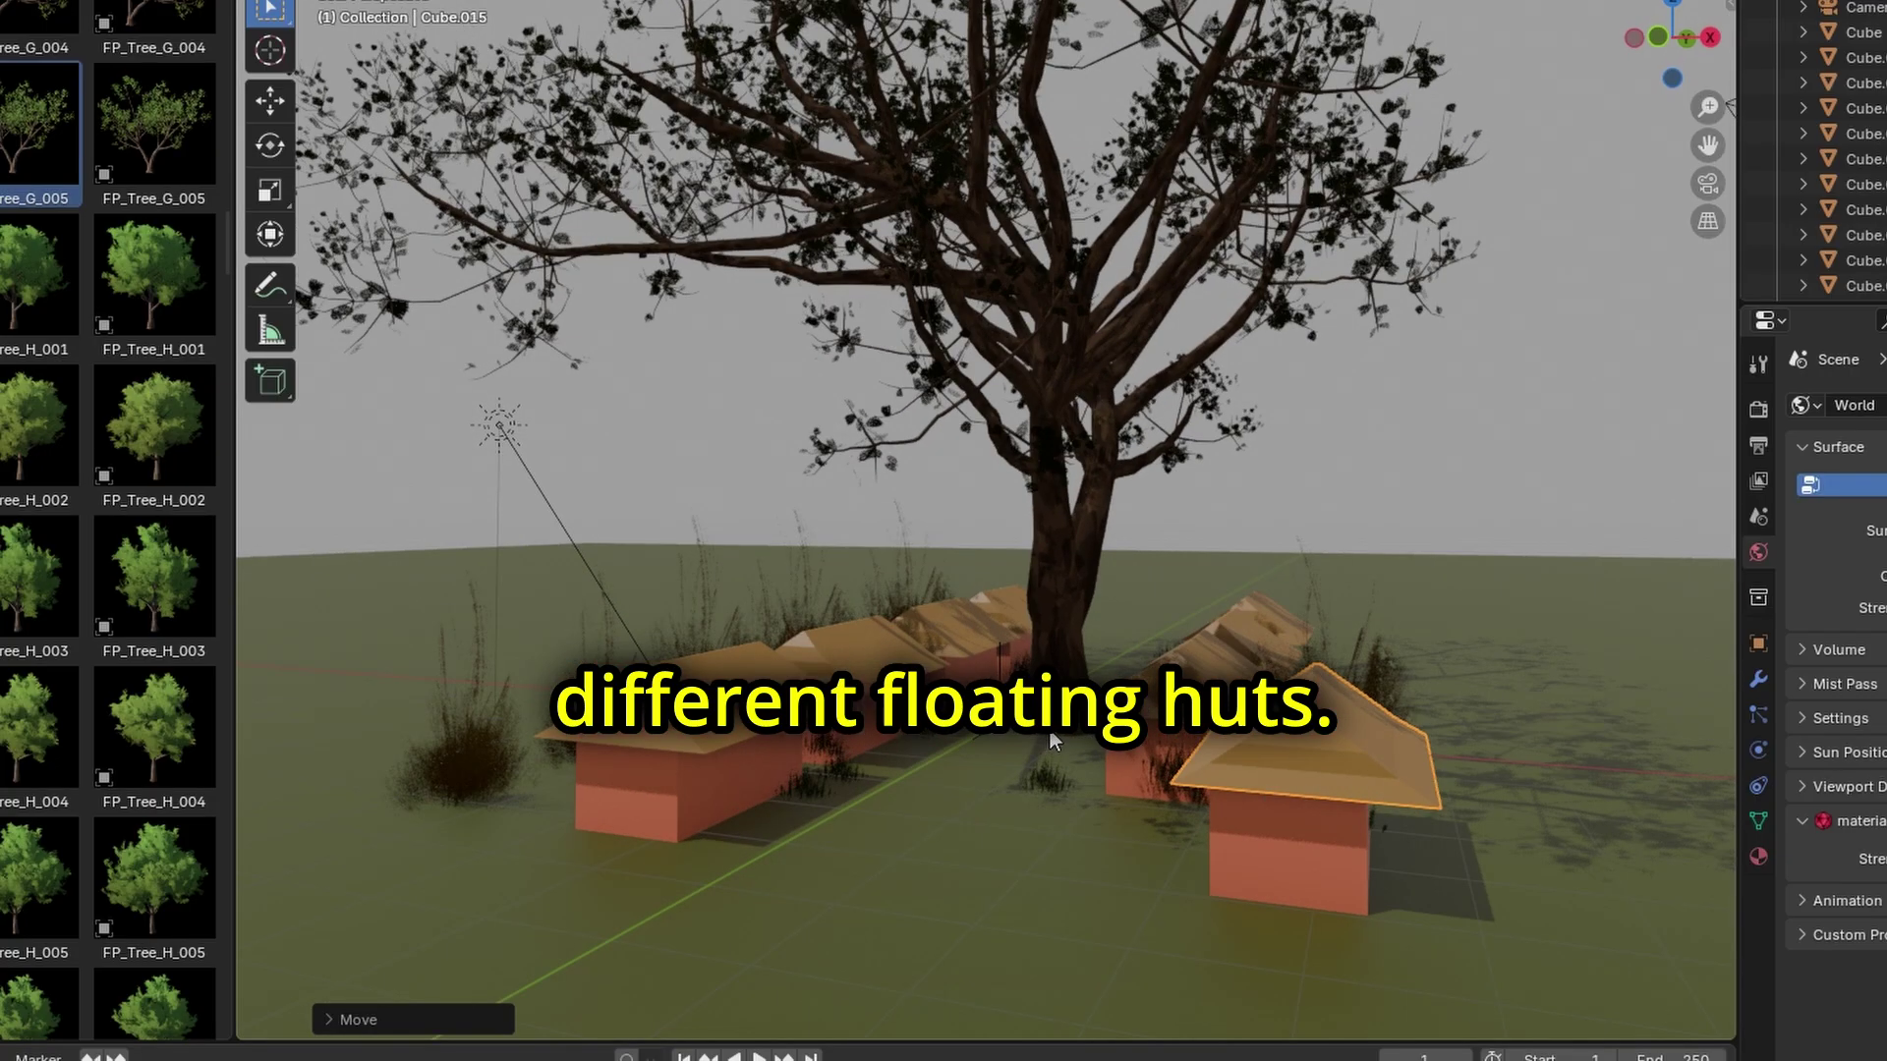
Step: Switch to Blender and raise the nearest hut of the left-hand row, walls and roof together, into the air
scroll(1050, 732, "down", 4)
middle_click_drag(1050, 732, 1086, 709)
scroll(764, 751, "up", 5)
scroll(776, 757, "down", 1)
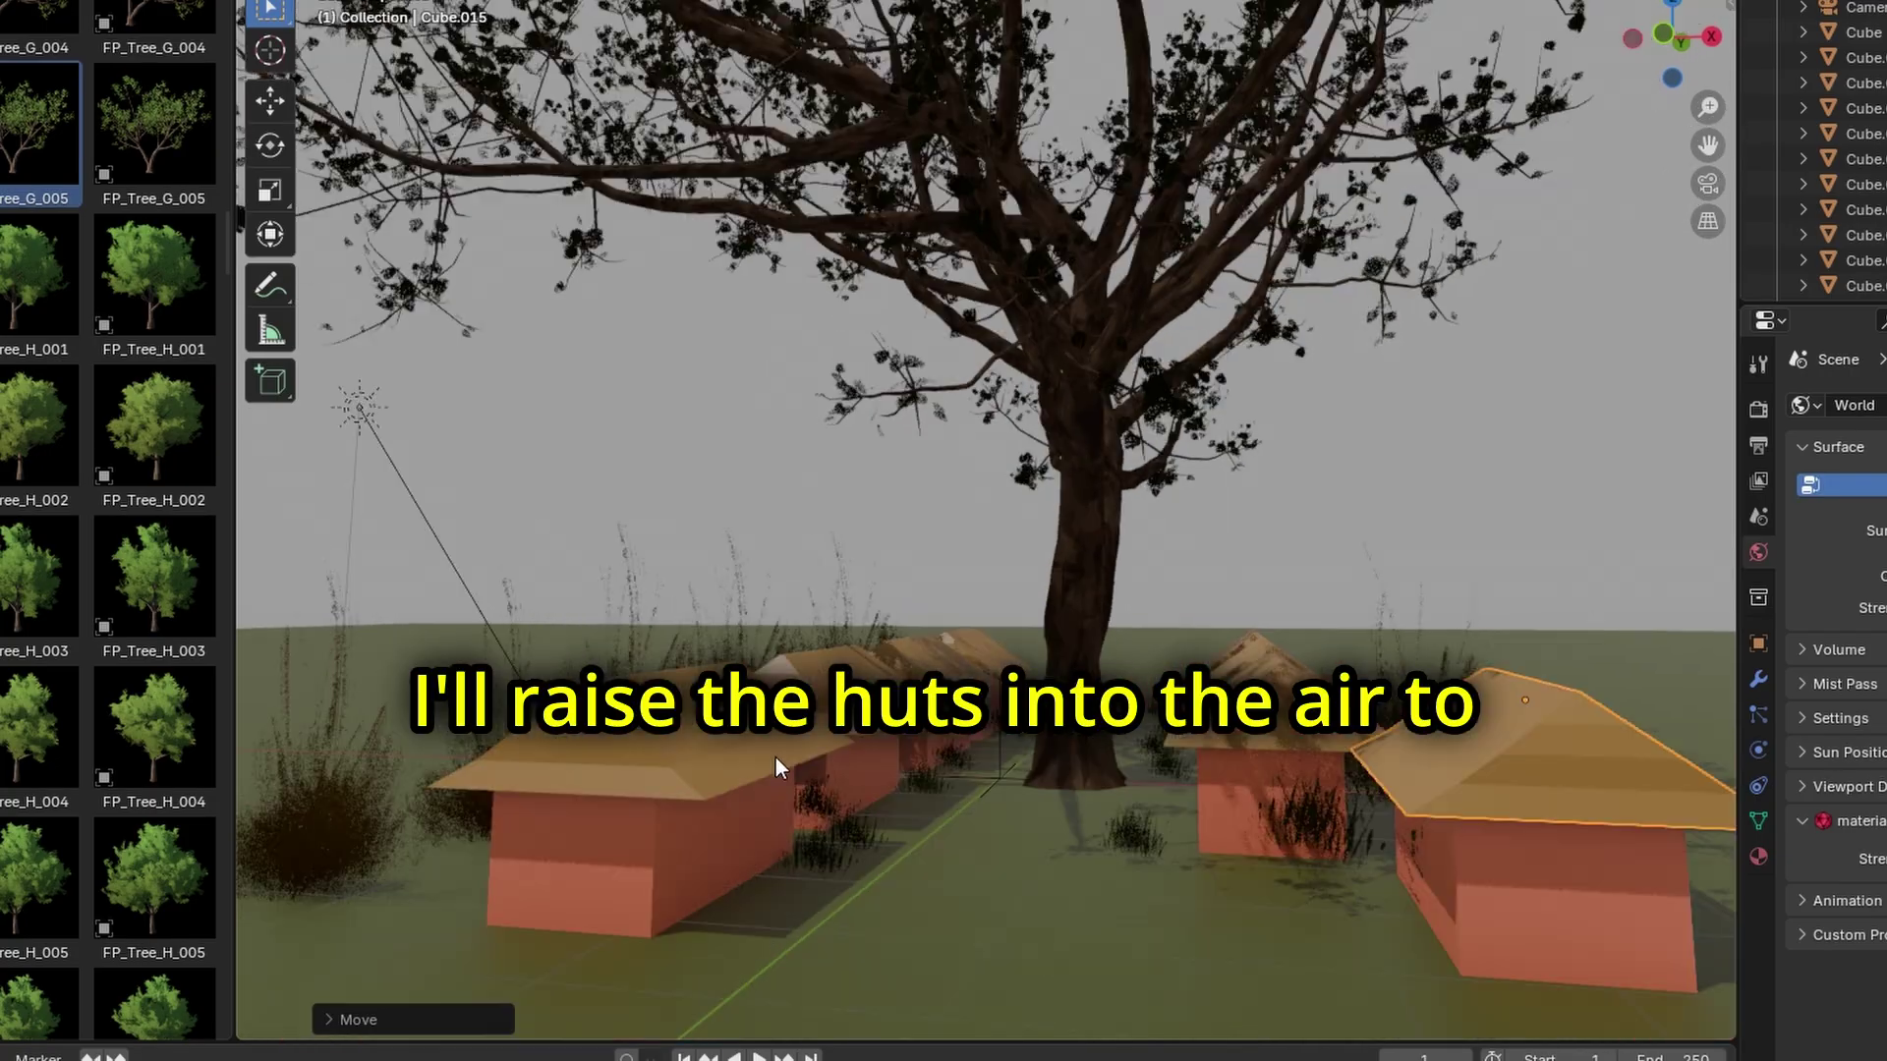
left_click(660, 837)
key("g")
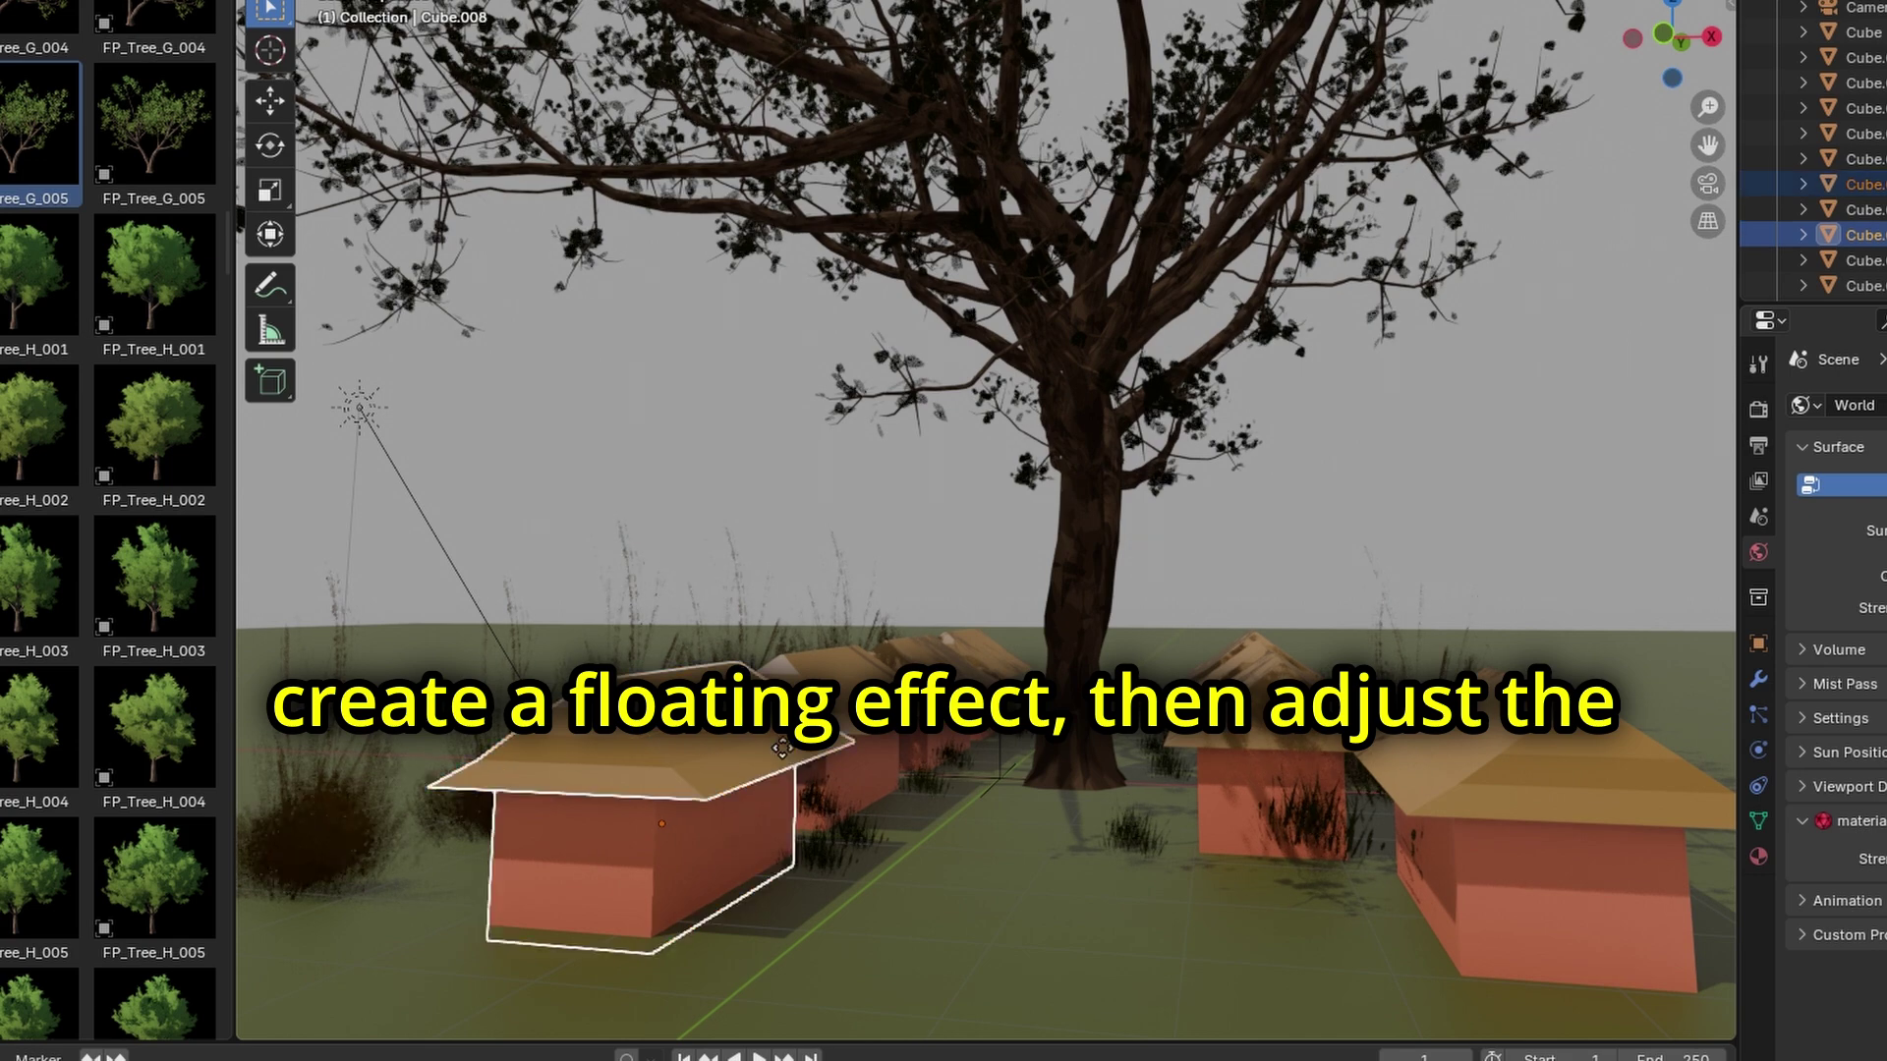
left_click(784, 624)
Step: Tilt the raised hut by rotating it from the front view and again from a side view
key("r")
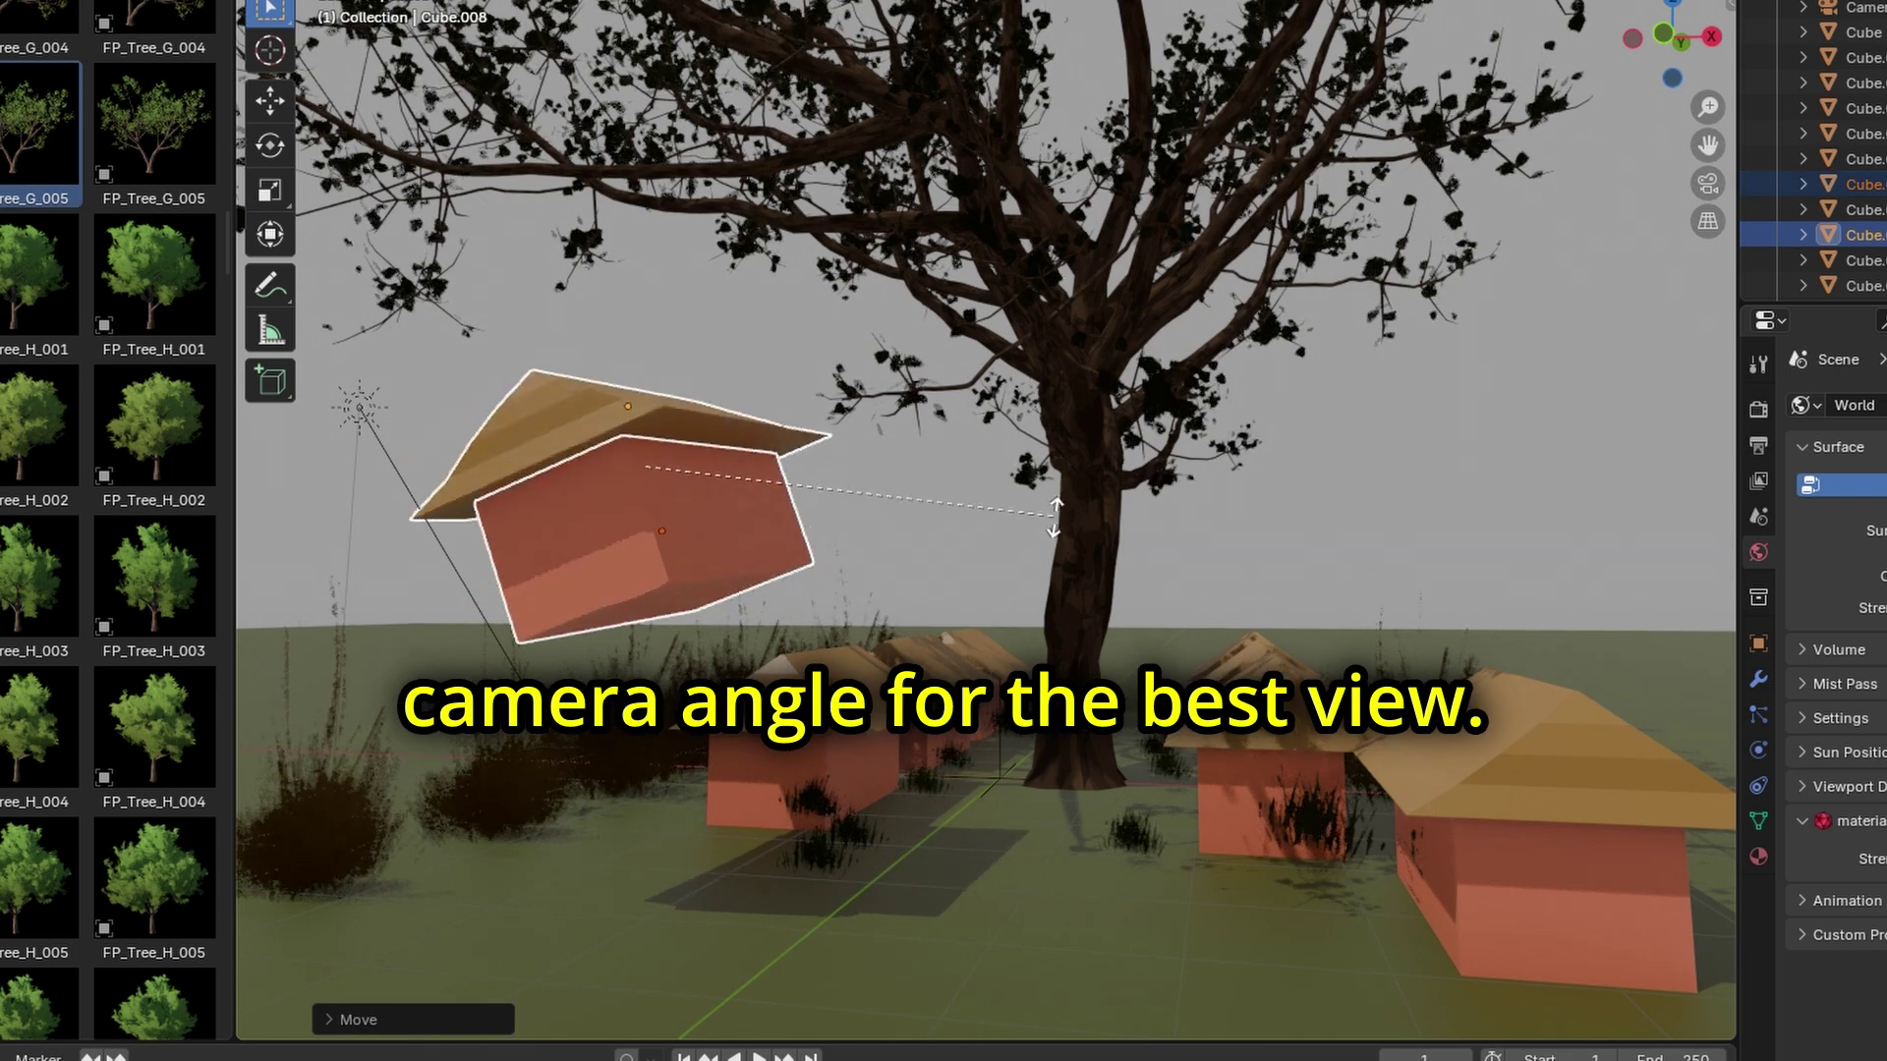
left_click(898, 598)
middle_click_drag(898, 597, 781, 609)
key("r")
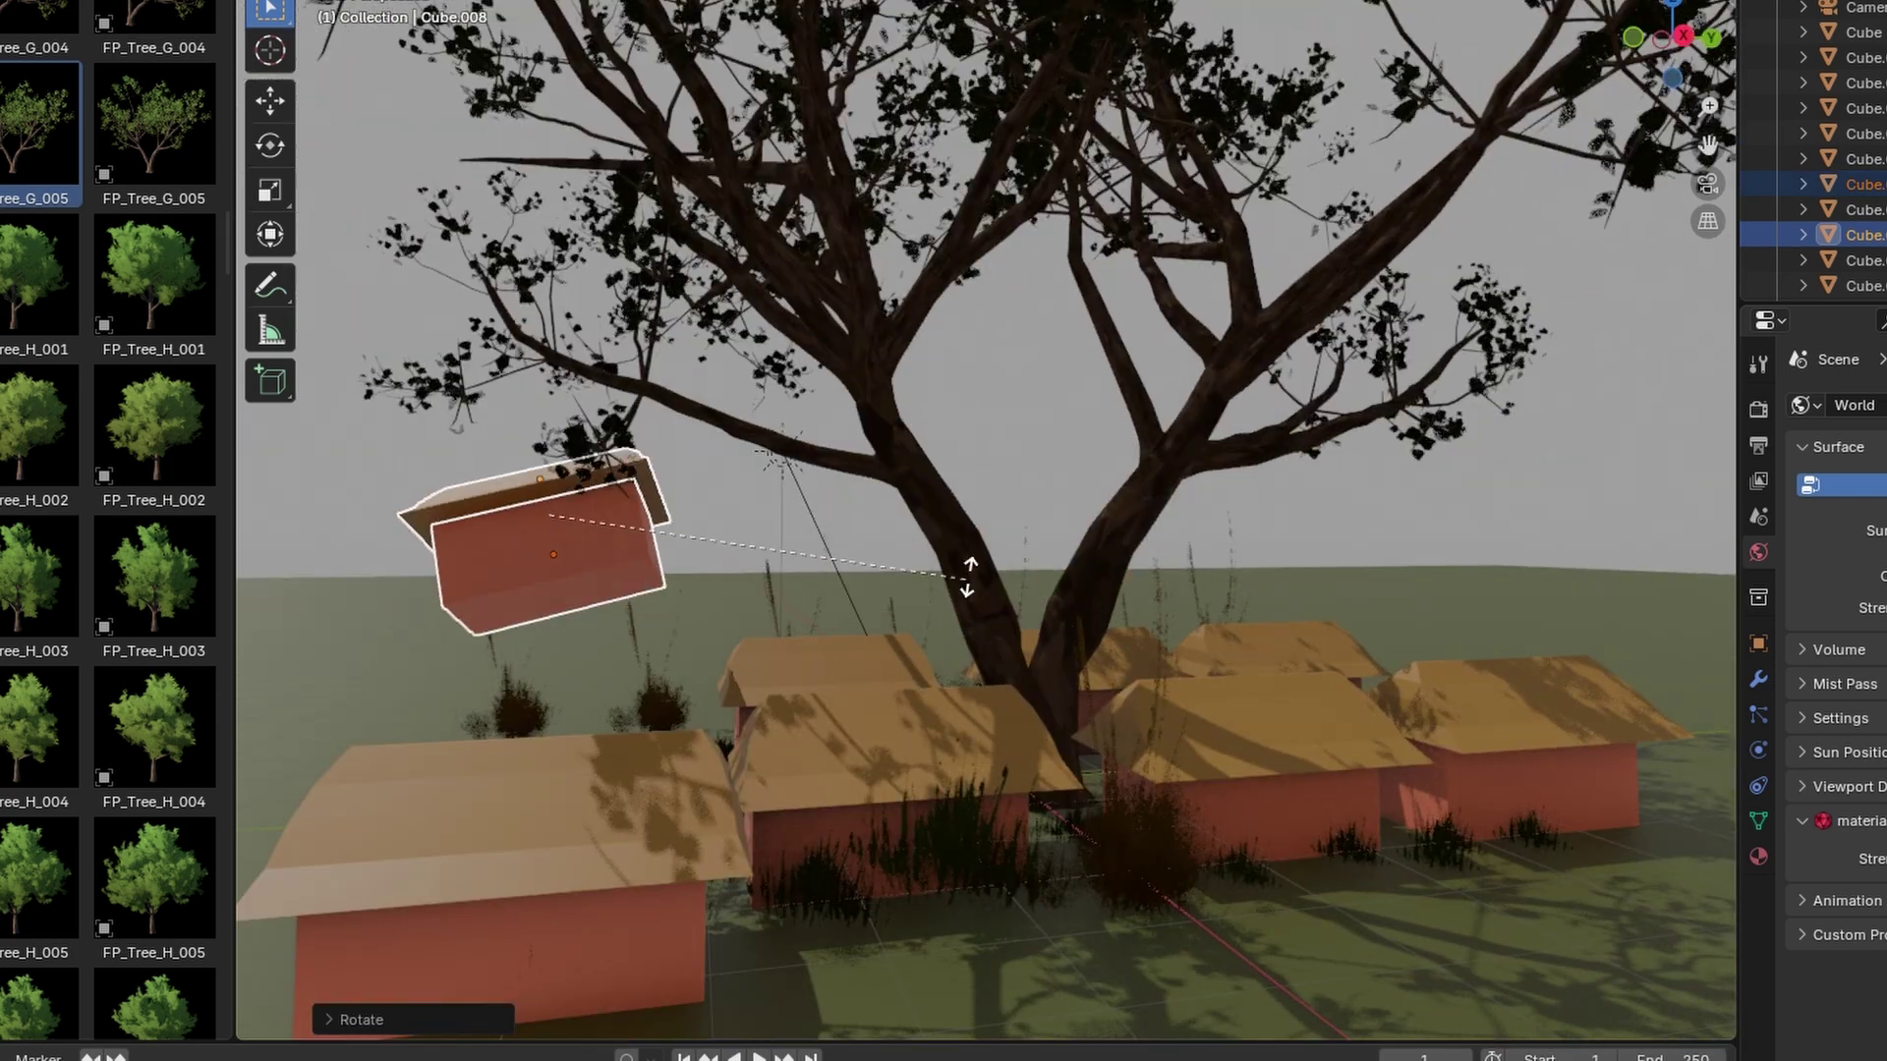
left_click(948, 541)
Step: Shift the large tilted floating hut slightly down and closer to the tree, and clear the selection
left_click(698, 467, "shift")
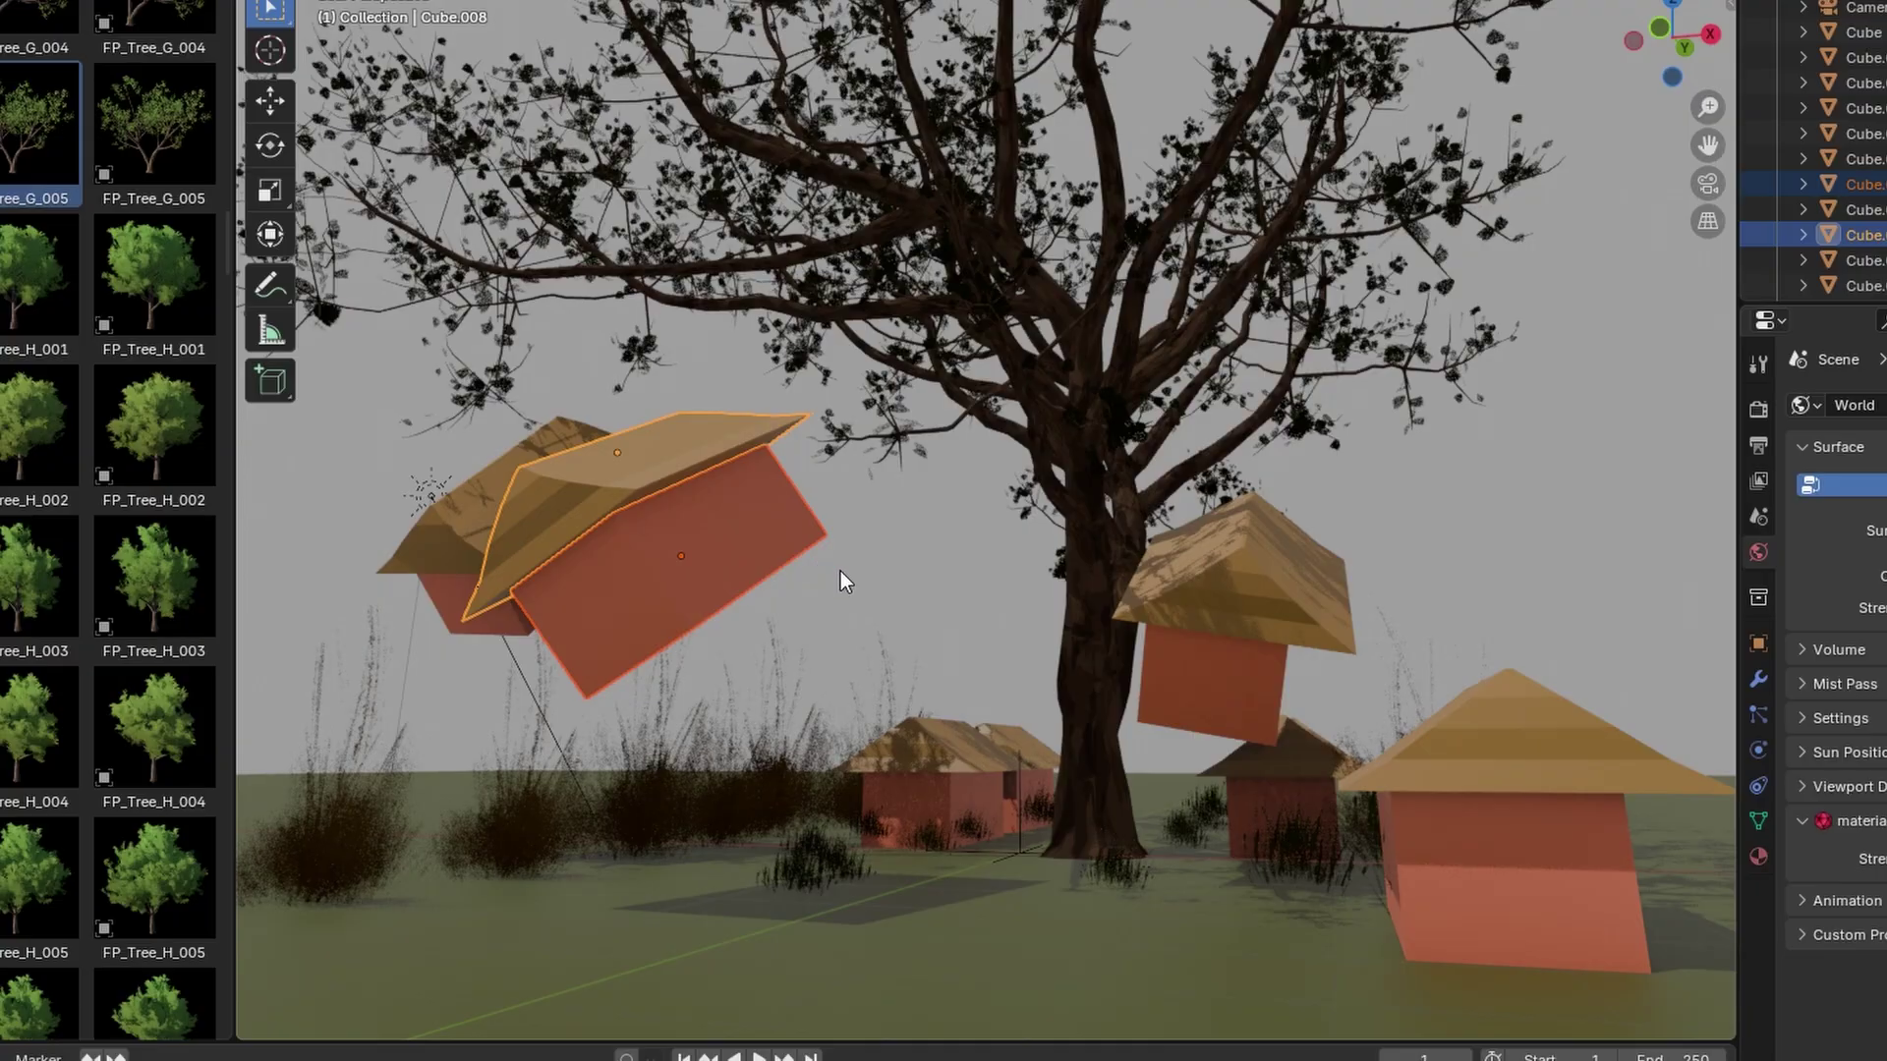
key("g")
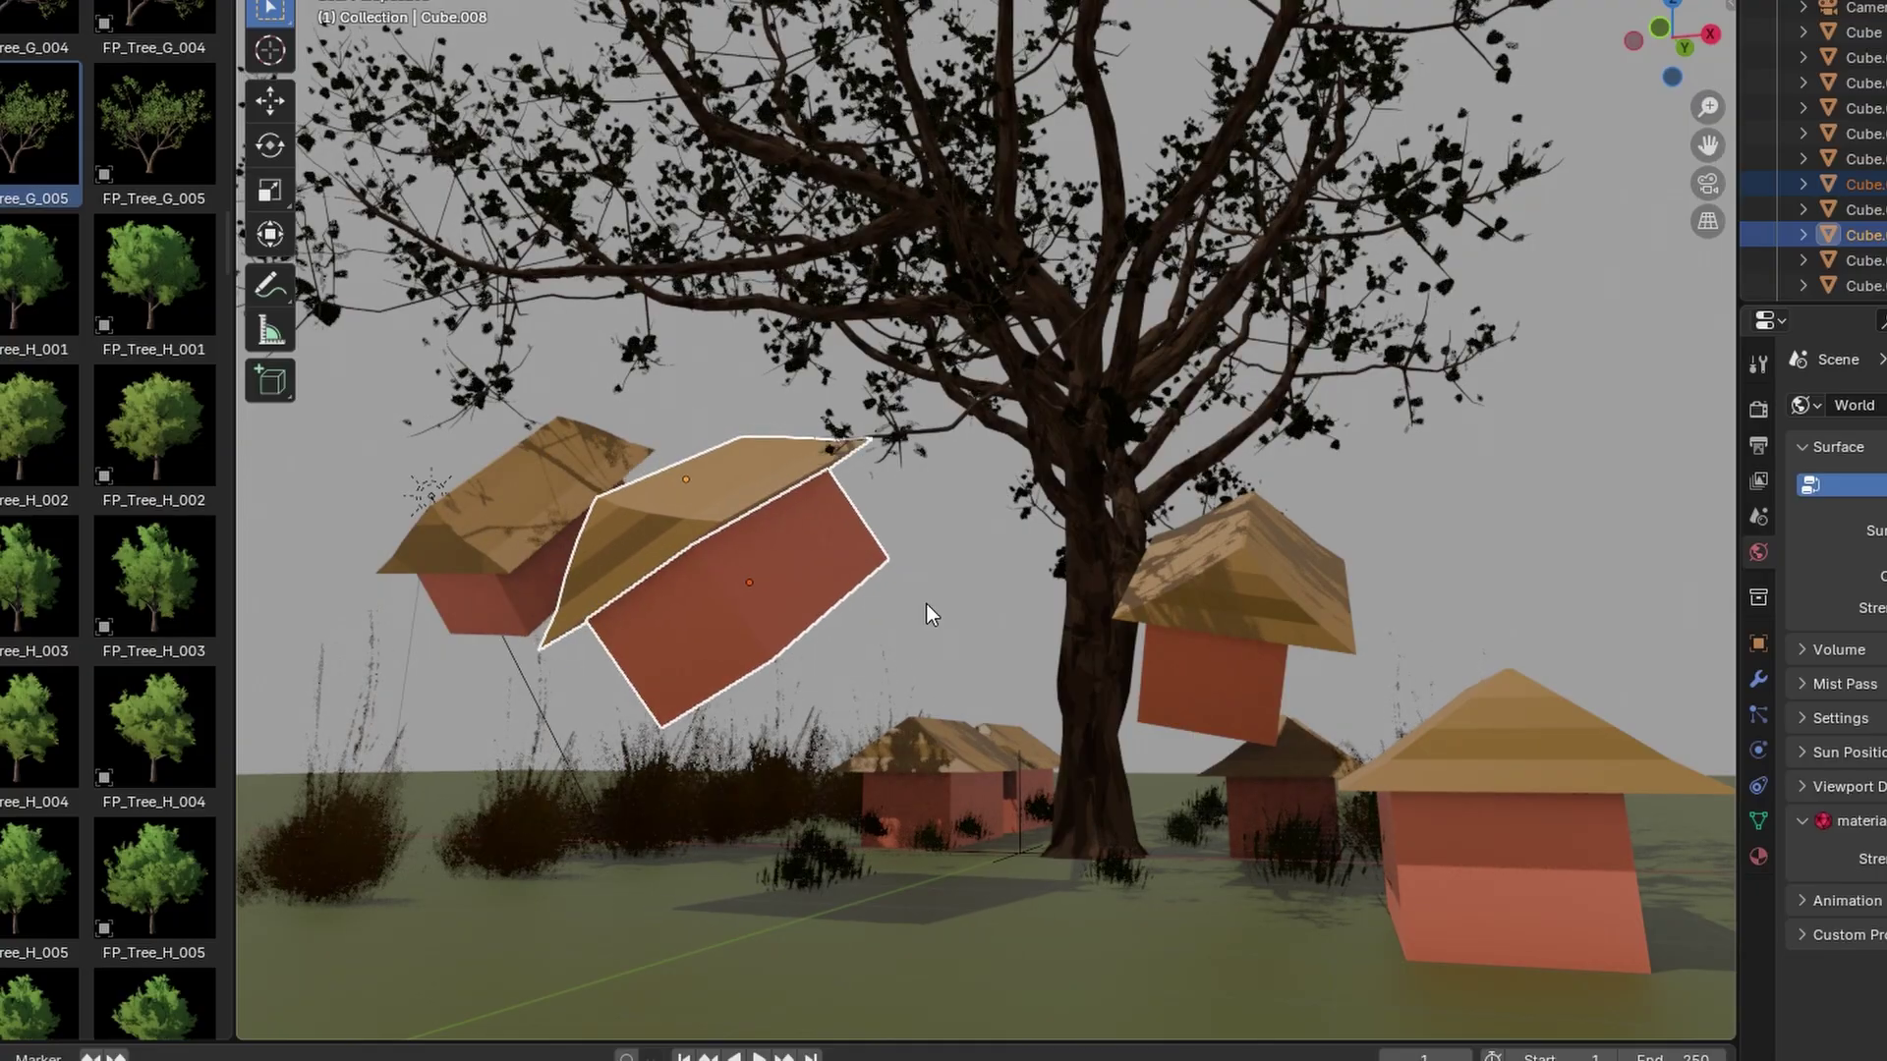
left_click(940, 621)
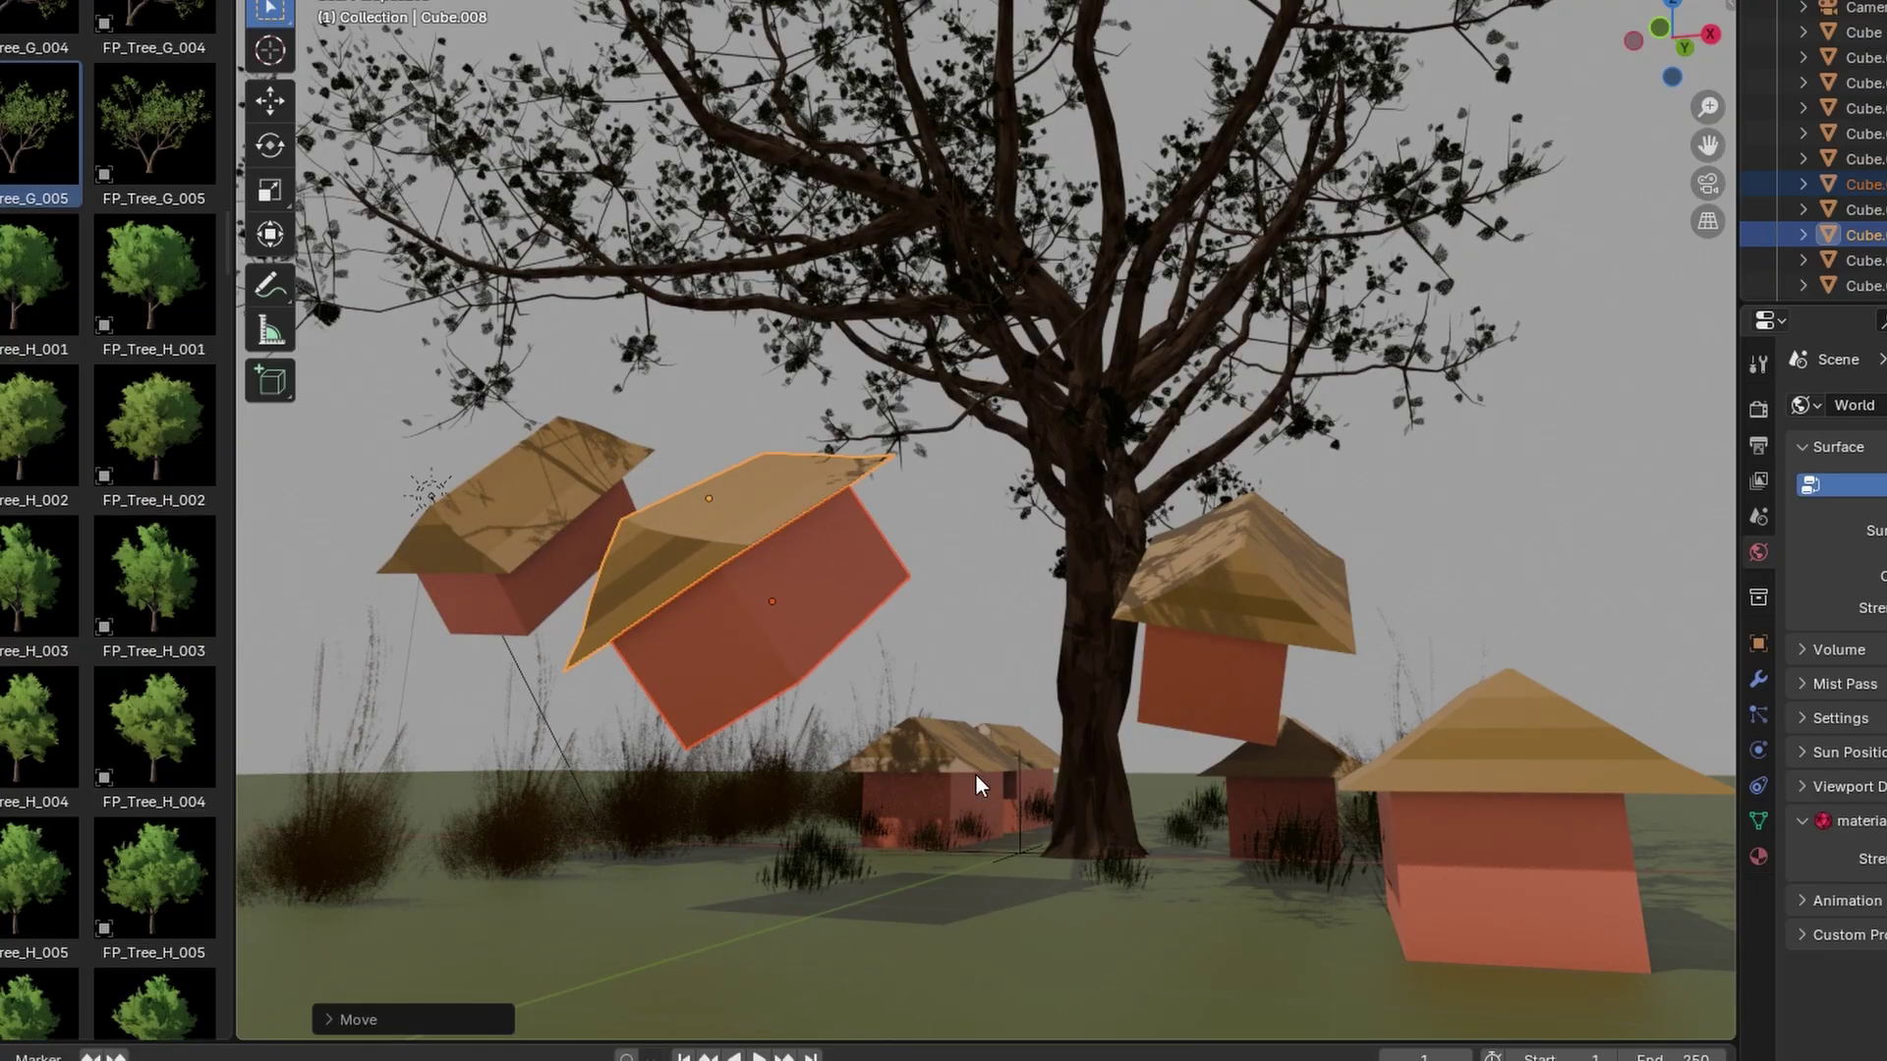
left_click(1610, 503)
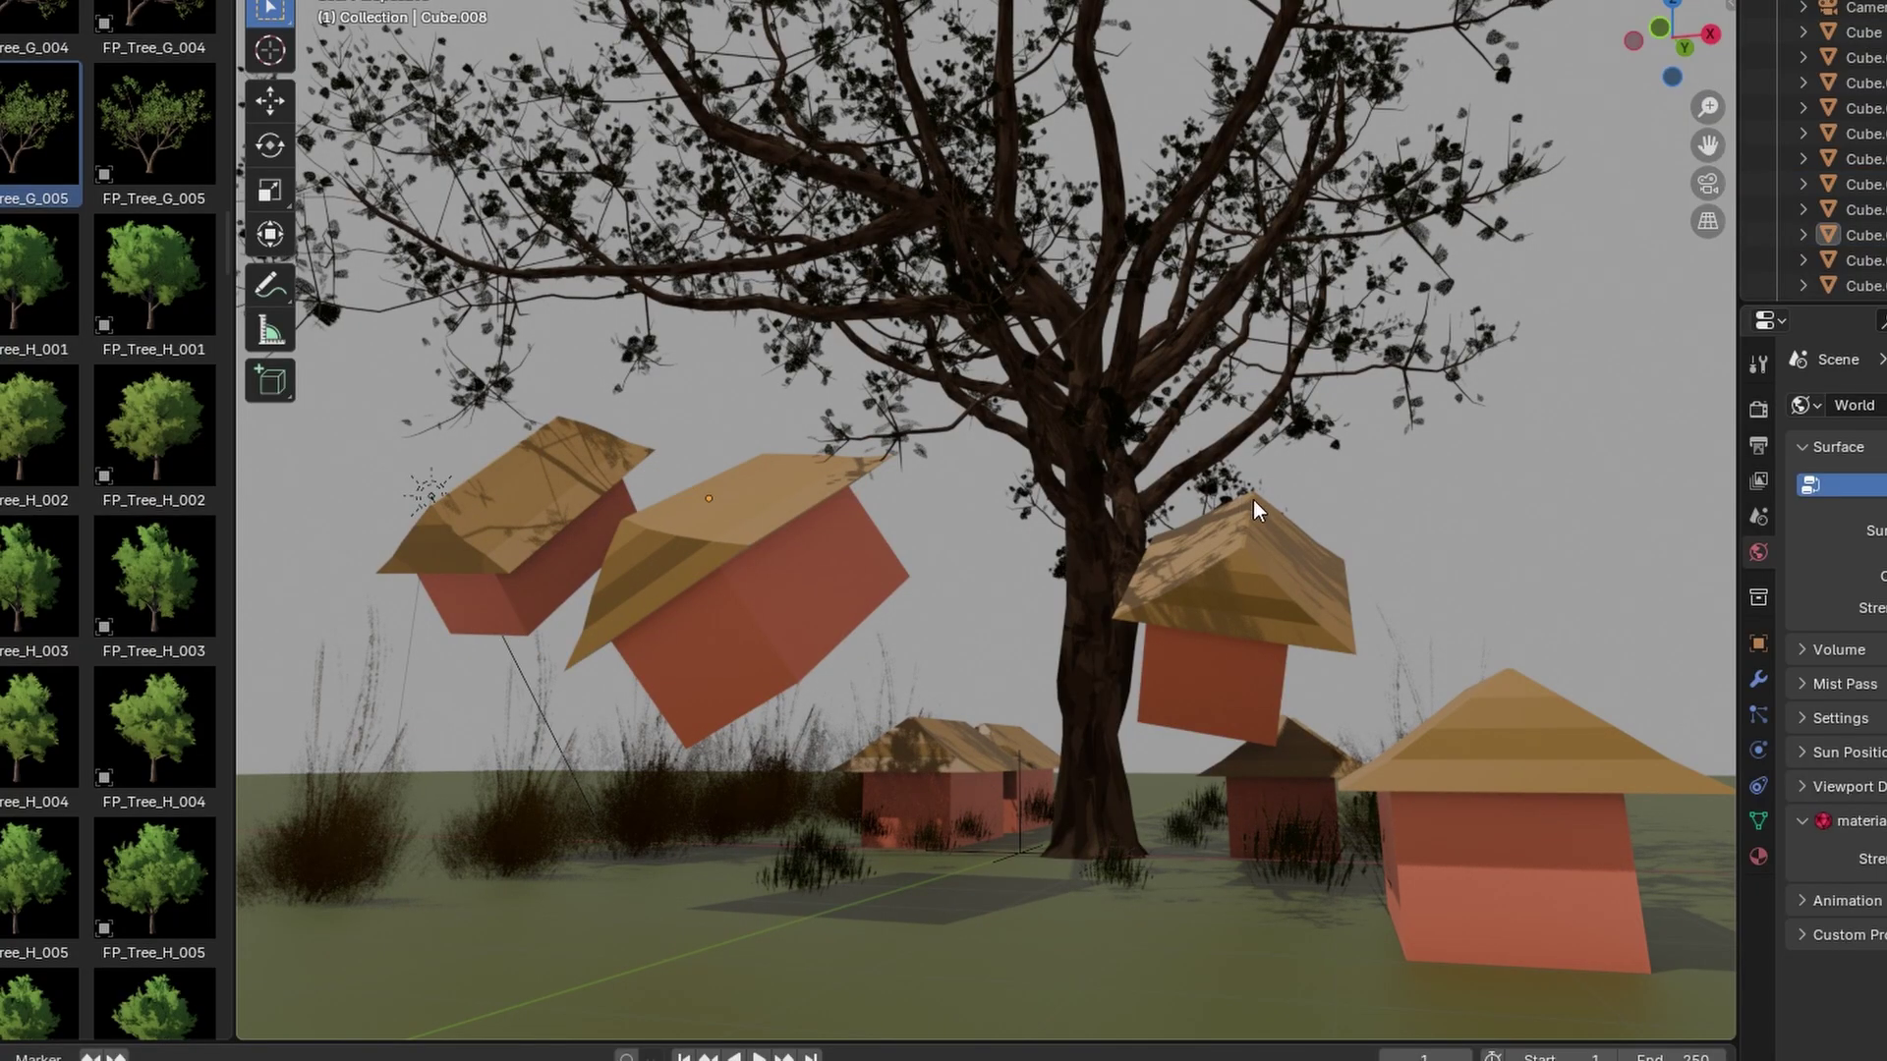
Step: Render an image of the floating-huts view and save it in the Pictures folder as magical forest.png
left_click(464, 0)
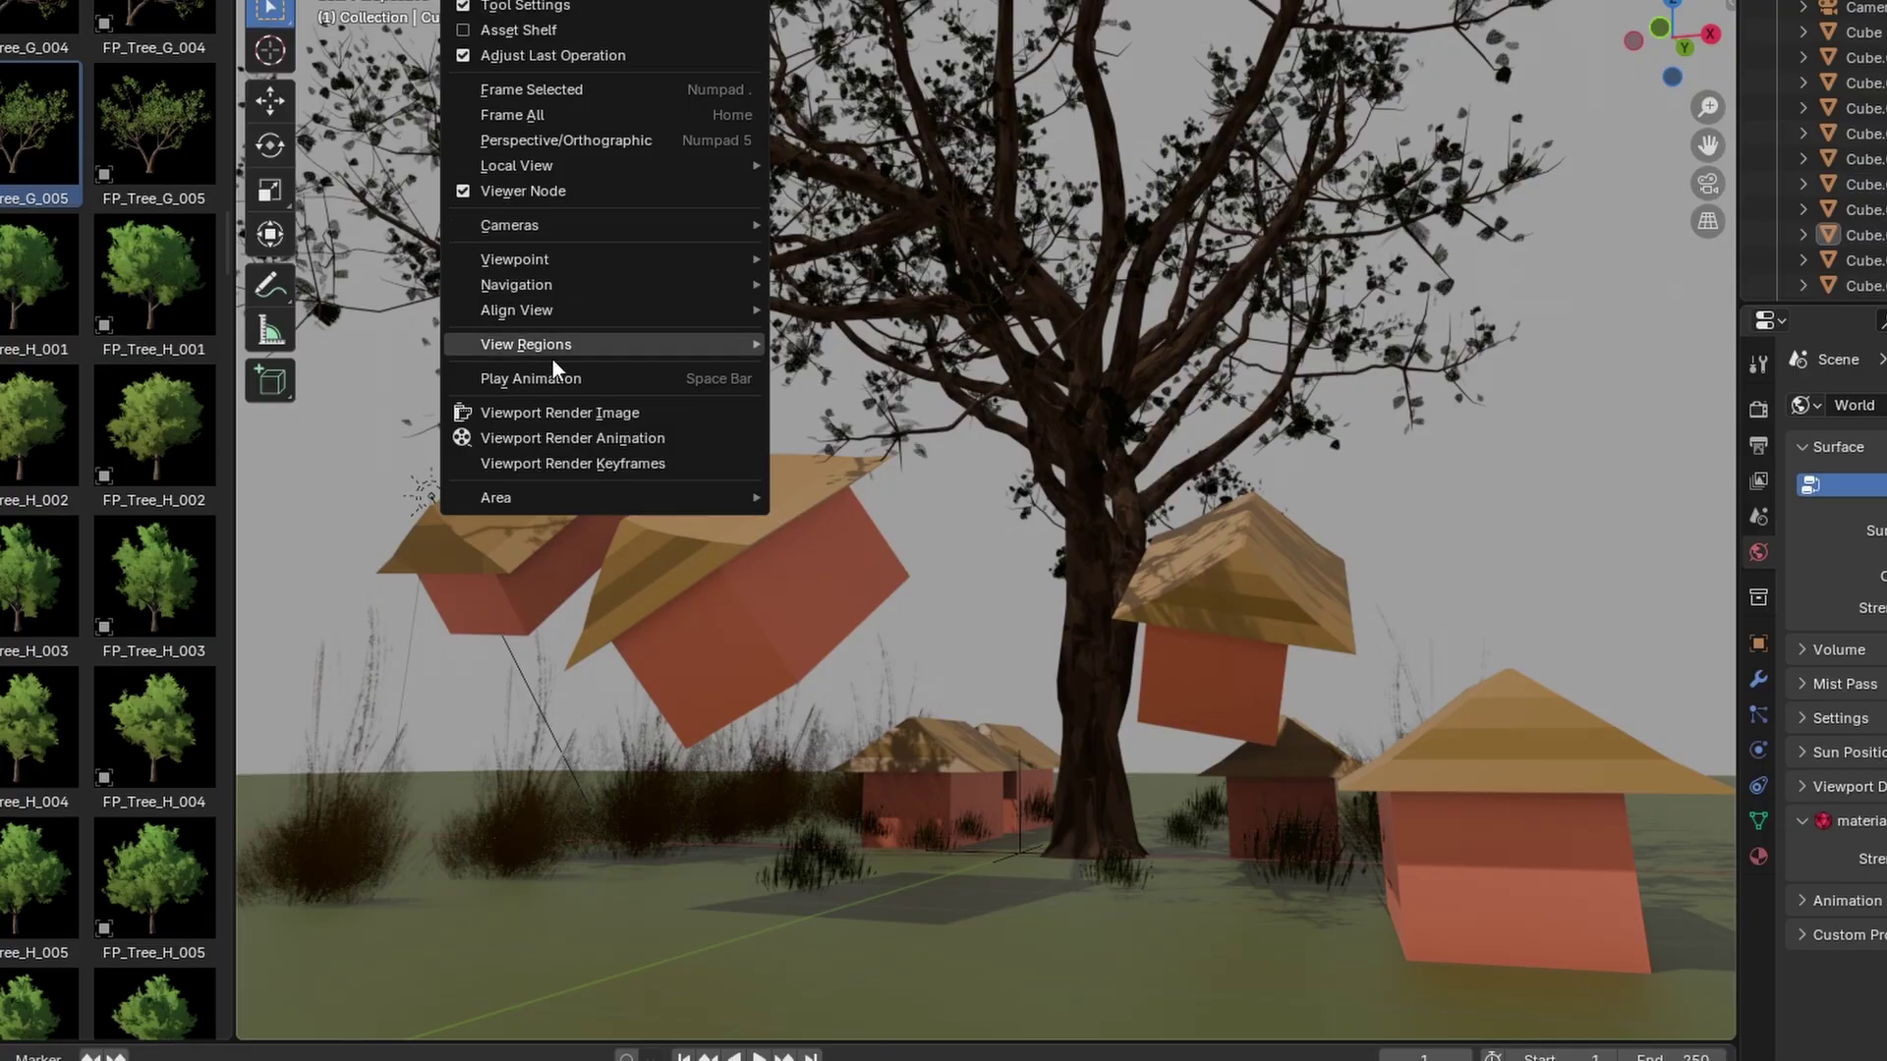
left_click(550, 413)
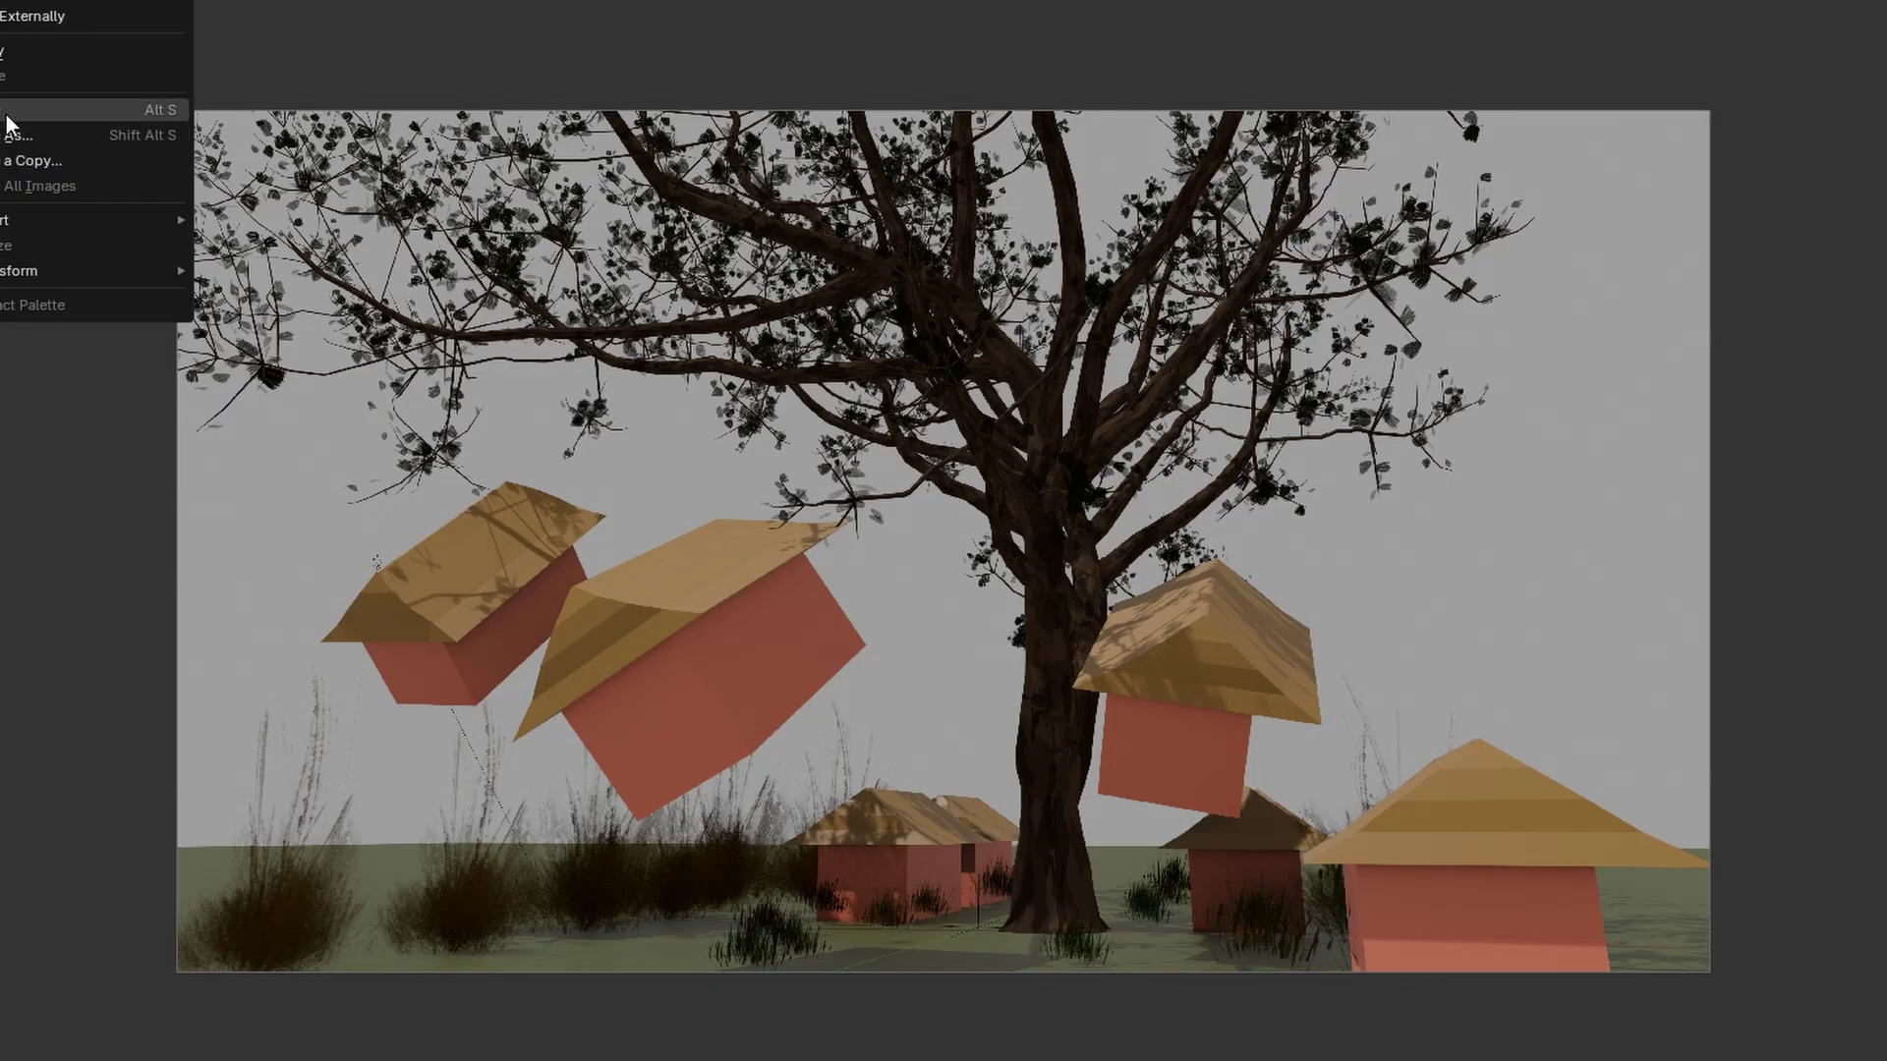
left_click(13, 130)
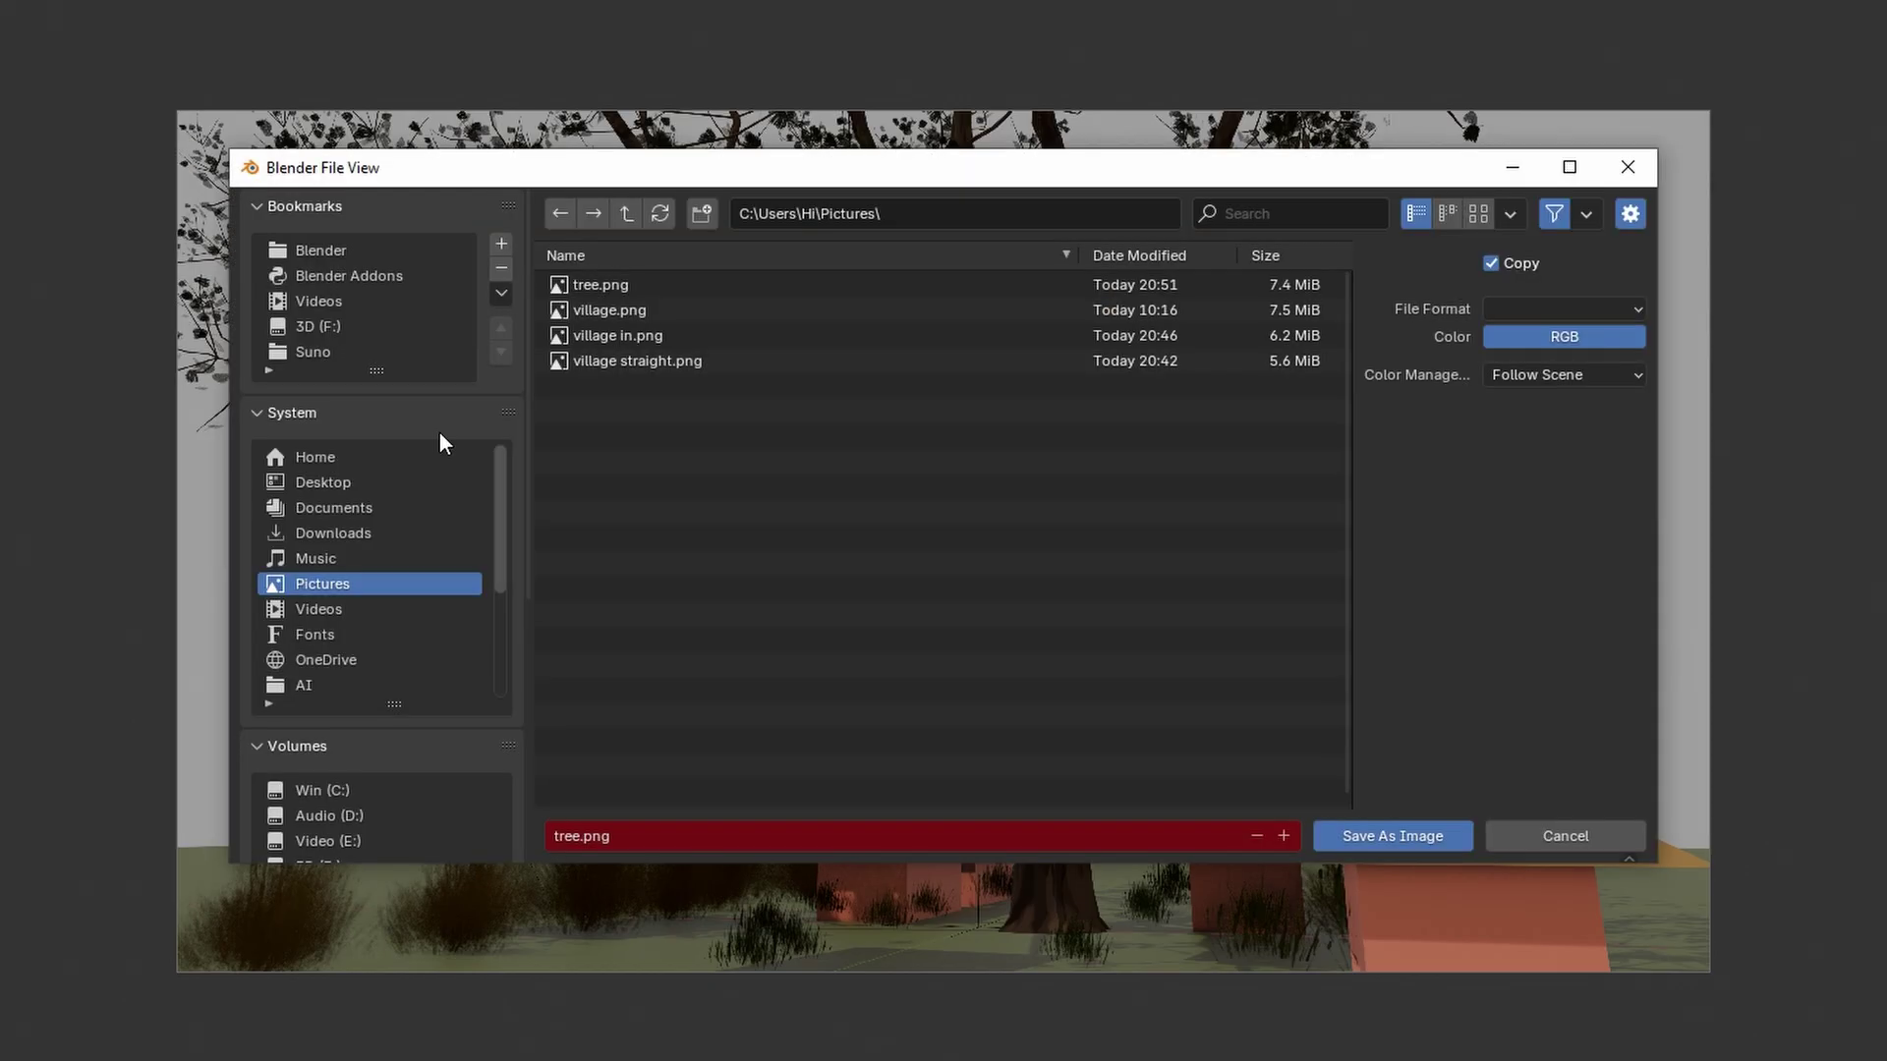
left_click(668, 845)
type("magical forest")
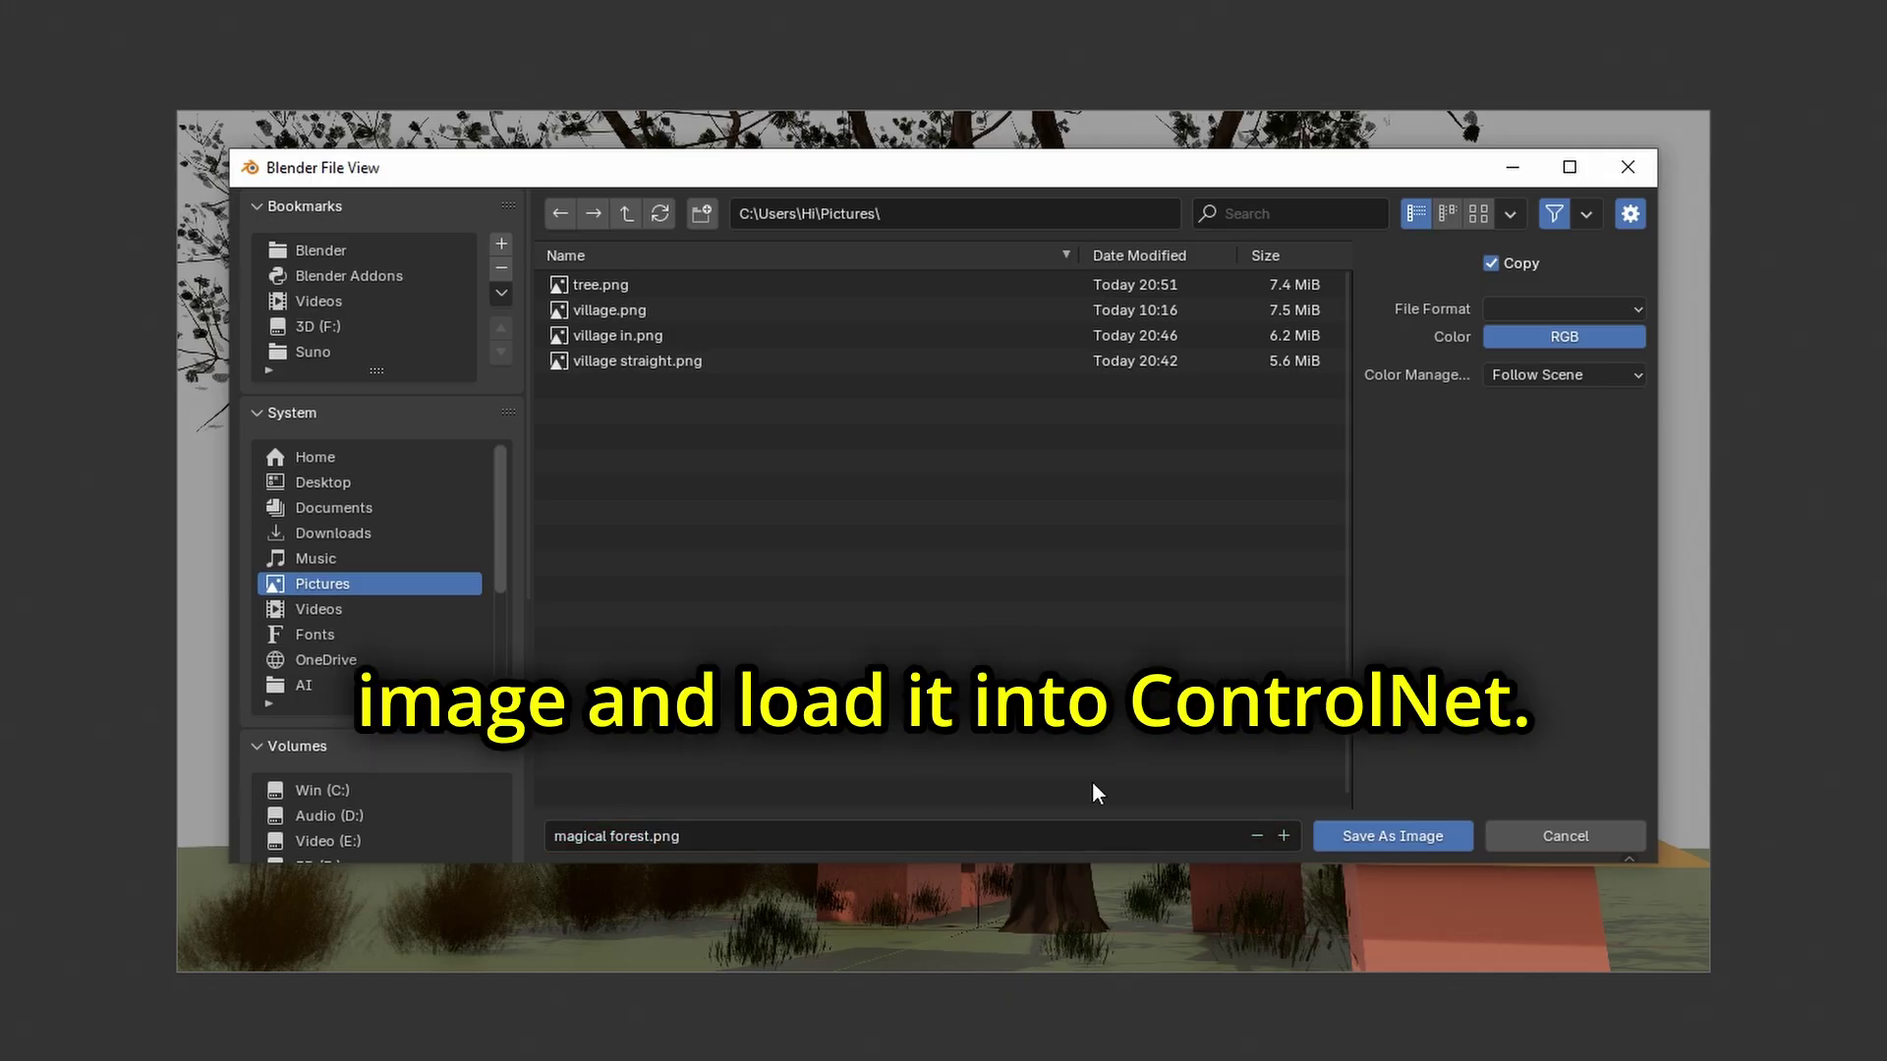
left_click(1375, 836)
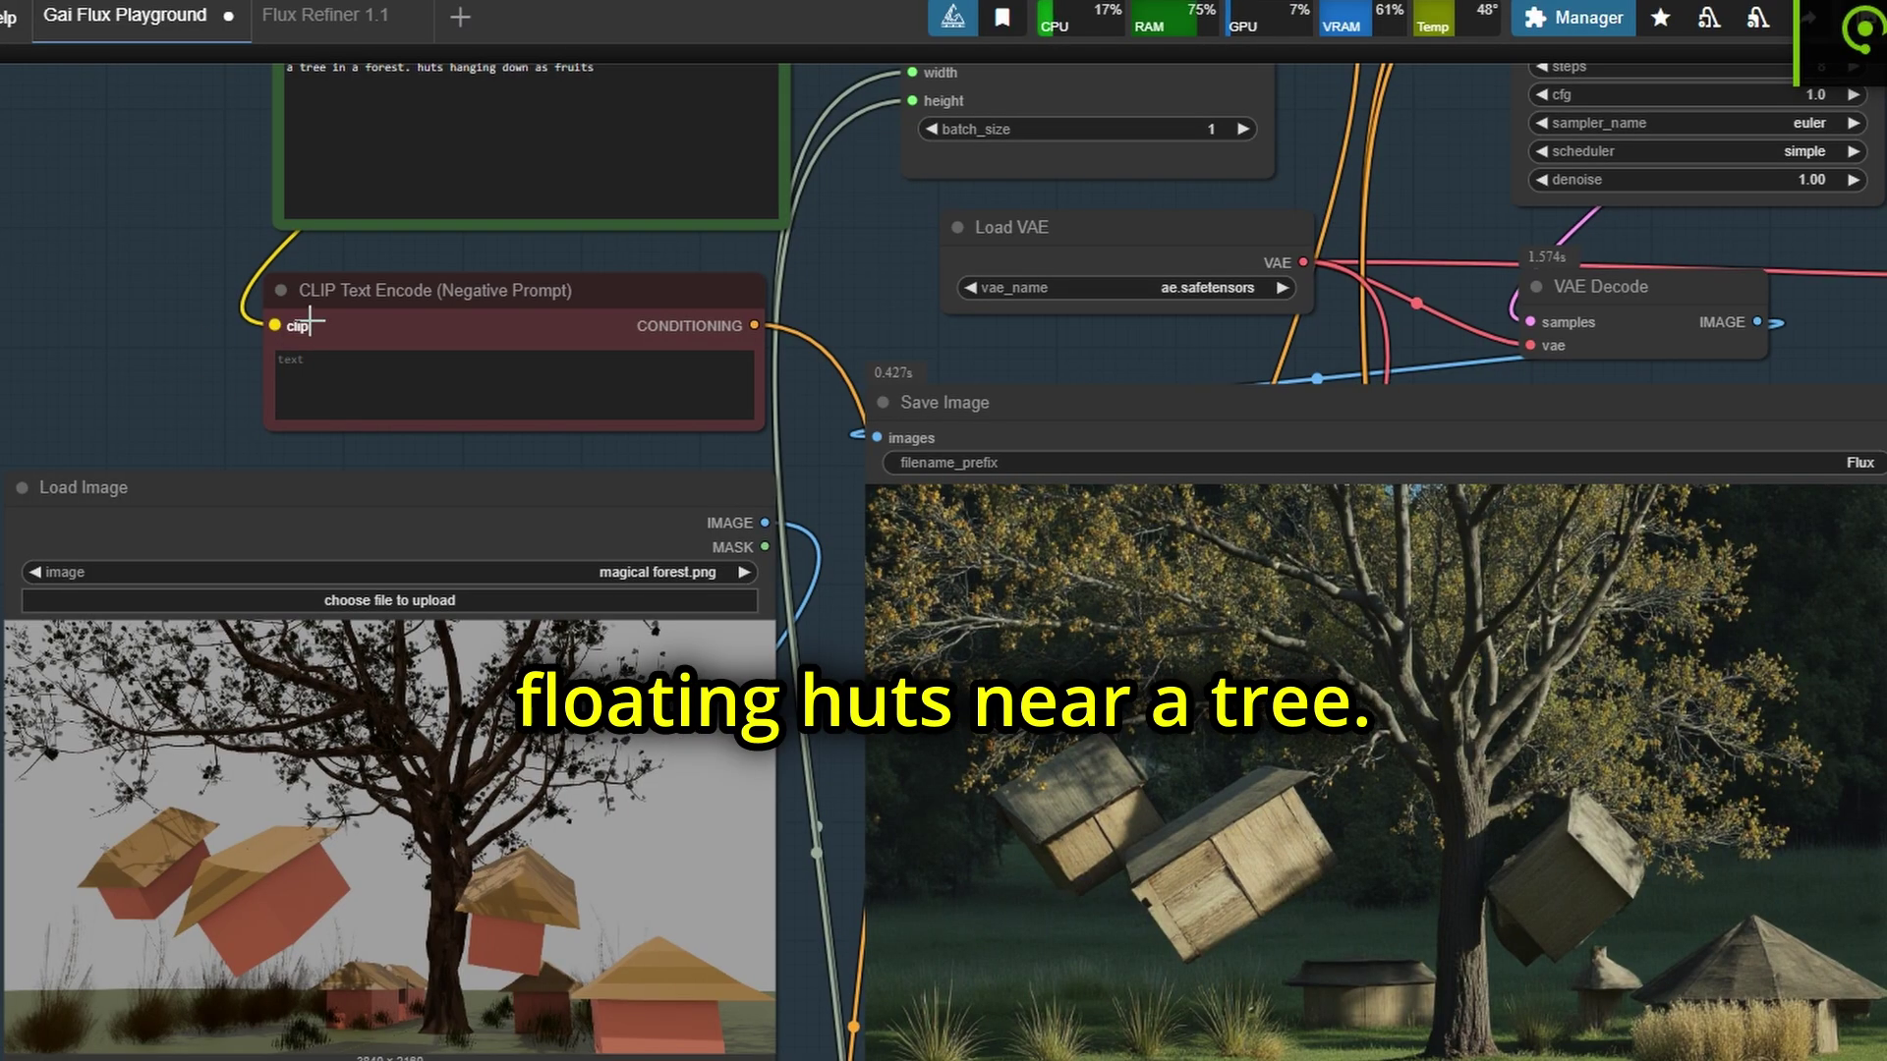
Step: Return to ComfyUI's first village image and set Apply ControlNet to strength 0.70 and end_percent 0.200
scroll(1067, 559, "up", 3)
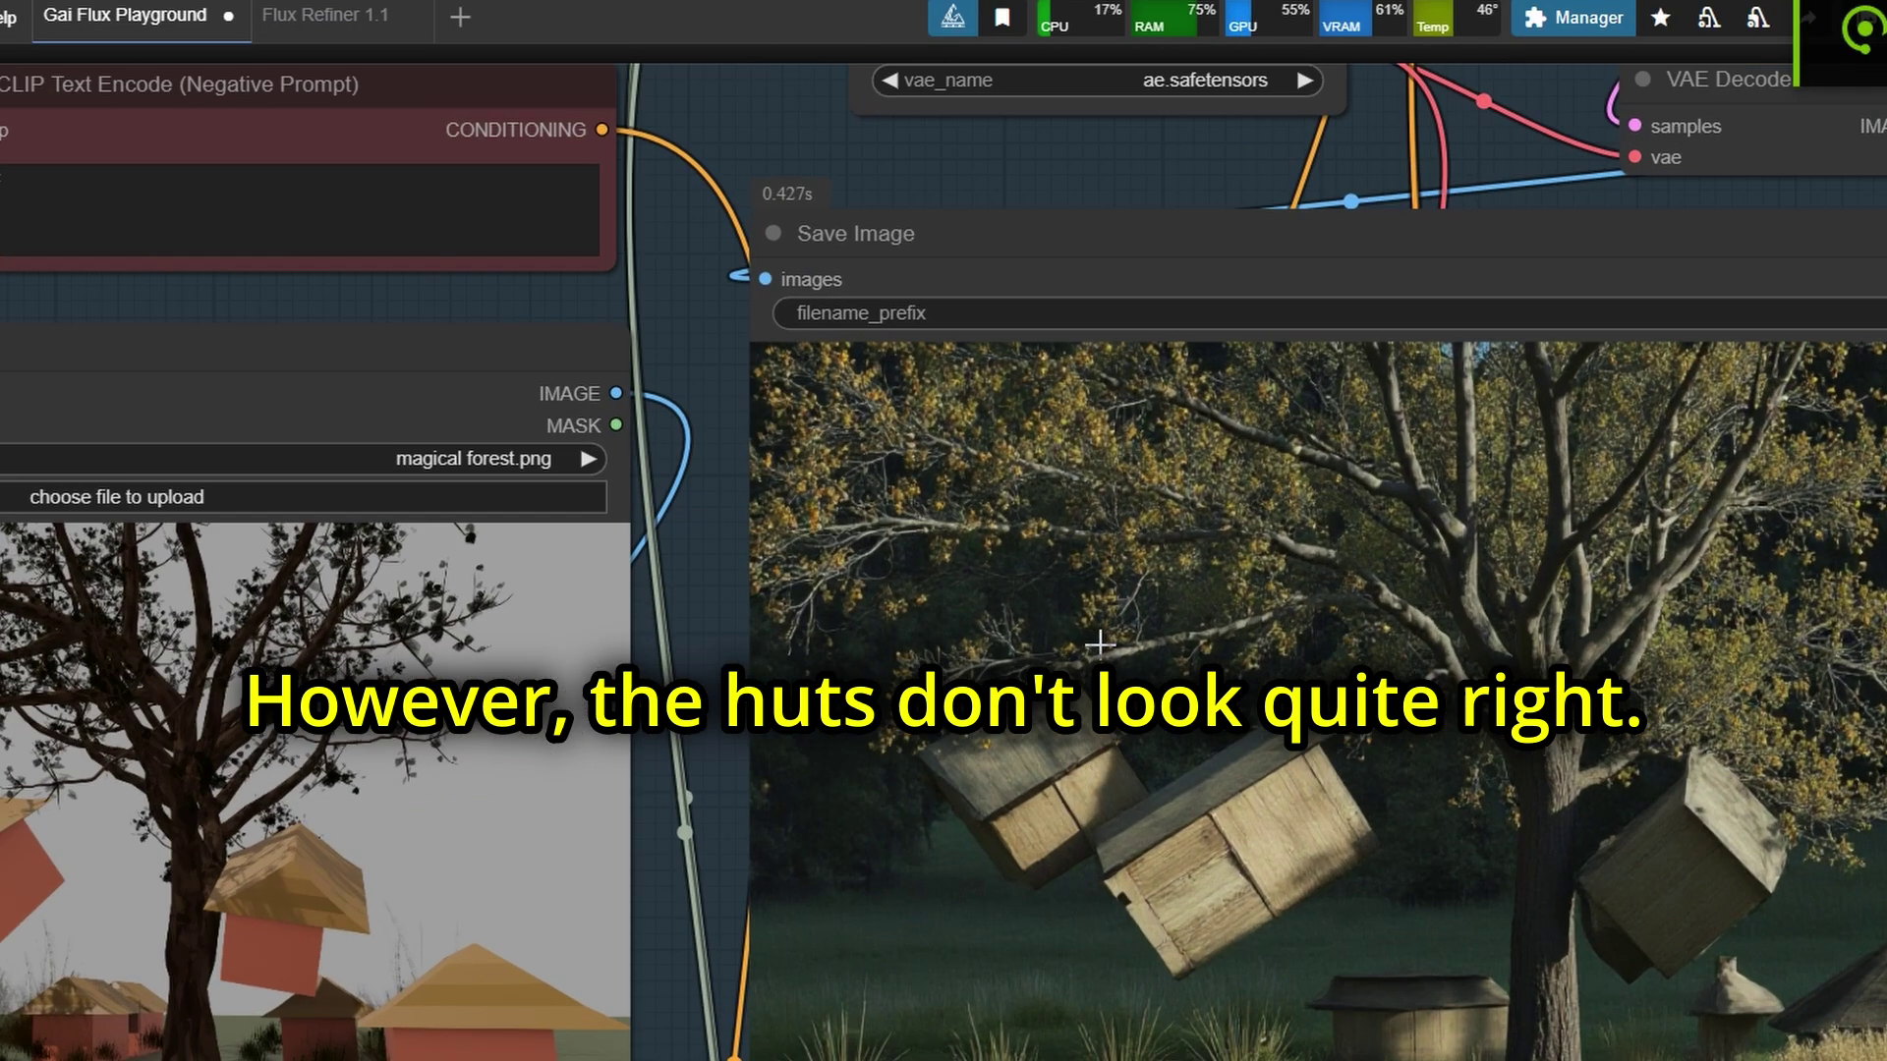
scroll(1076, 636, "down", 5)
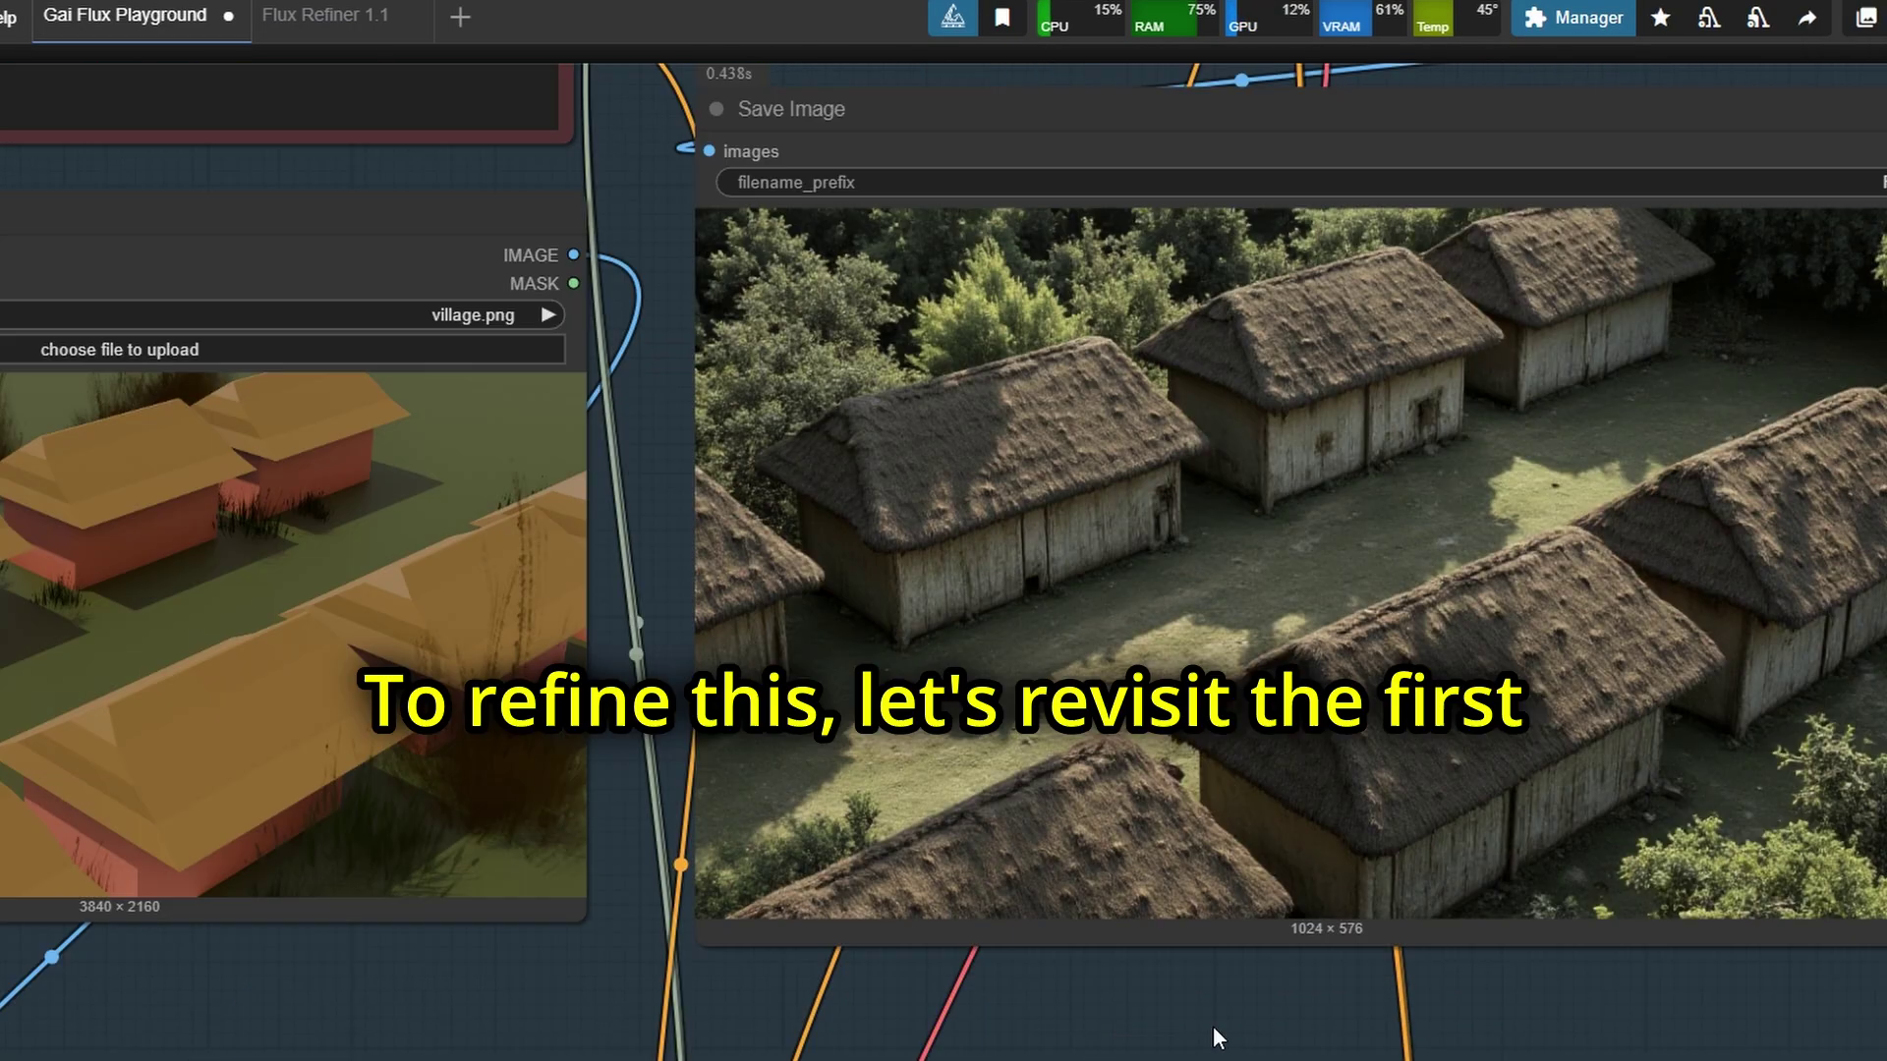
left_click_drag(1212, 1026, 1361, 362)
scroll(1361, 361, "down", 4)
scroll(1330, 899, "up", 7)
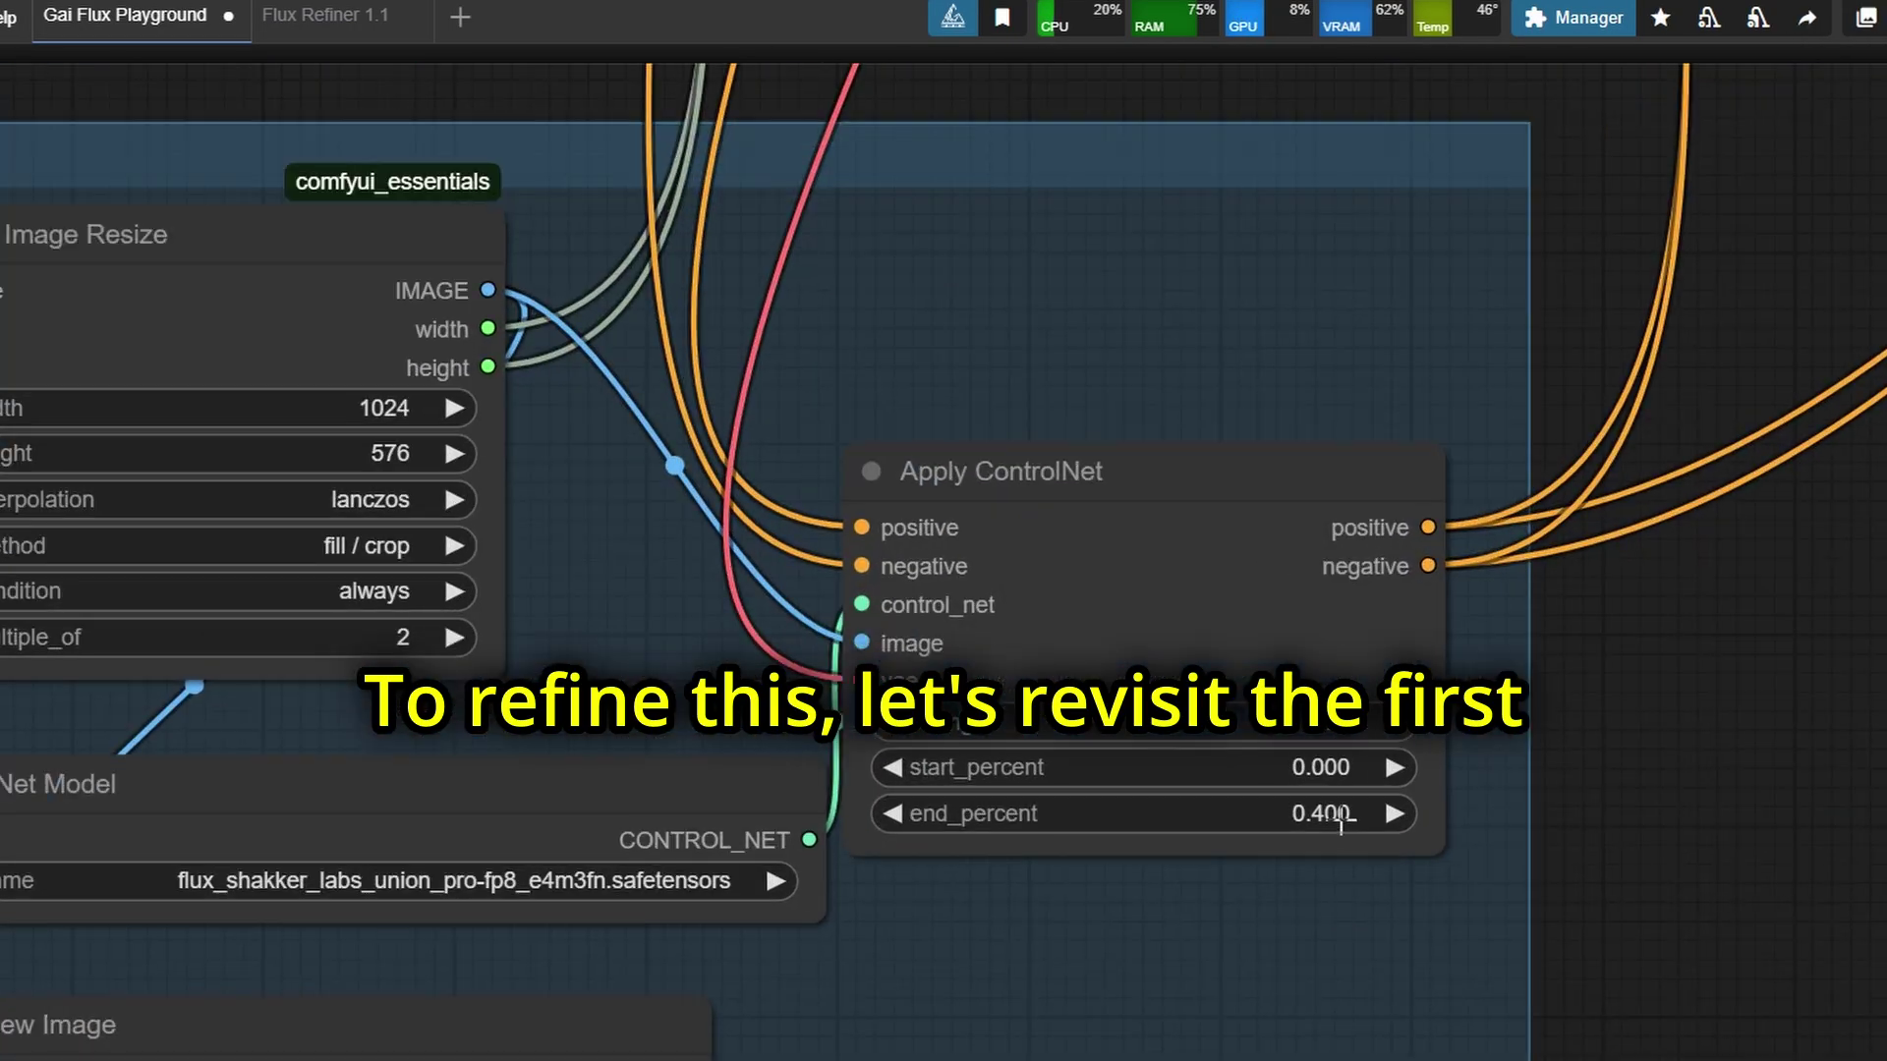
left_click(1302, 729)
type("0.7")
key("Return")
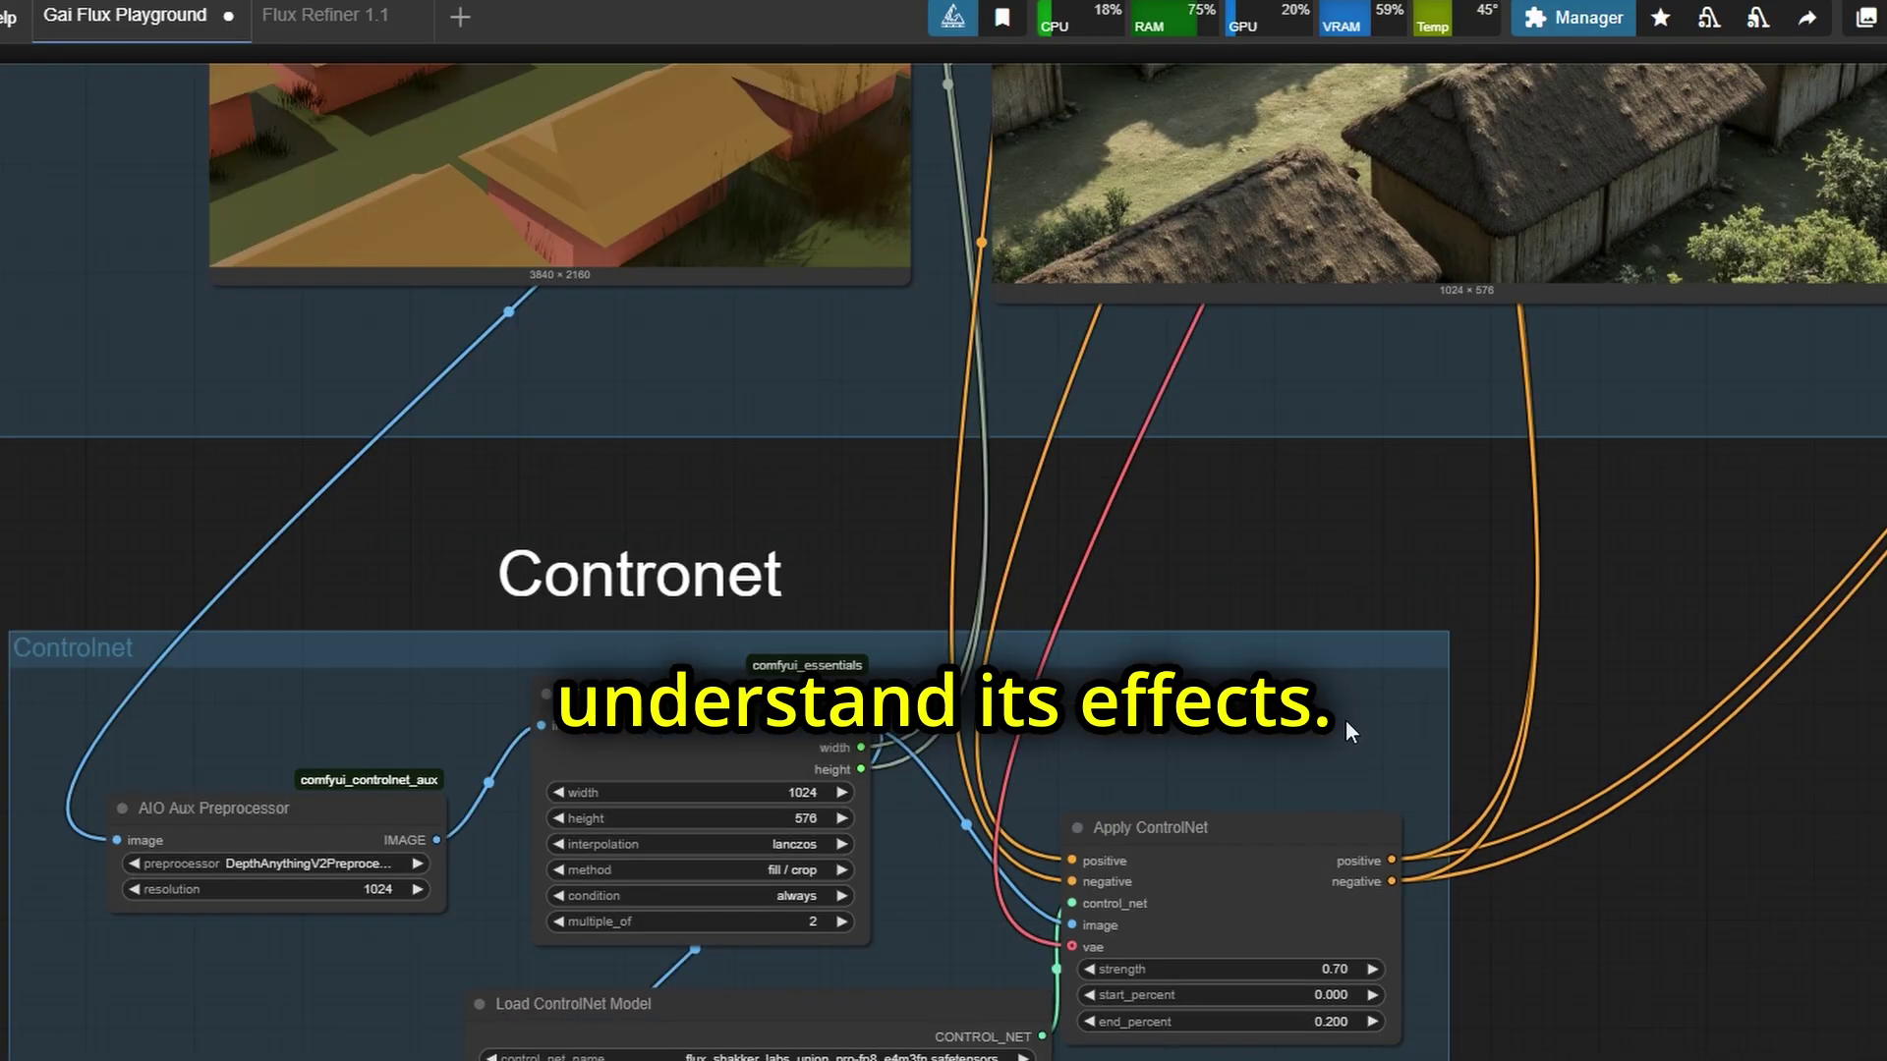
Step: Examine the newly generated village image and compare its composition with the loaded village render
left_click_drag(1324, 246, 1181, 707)
scroll(1181, 707, "up", 3)
left_click_drag(1306, 787, 1449, 872)
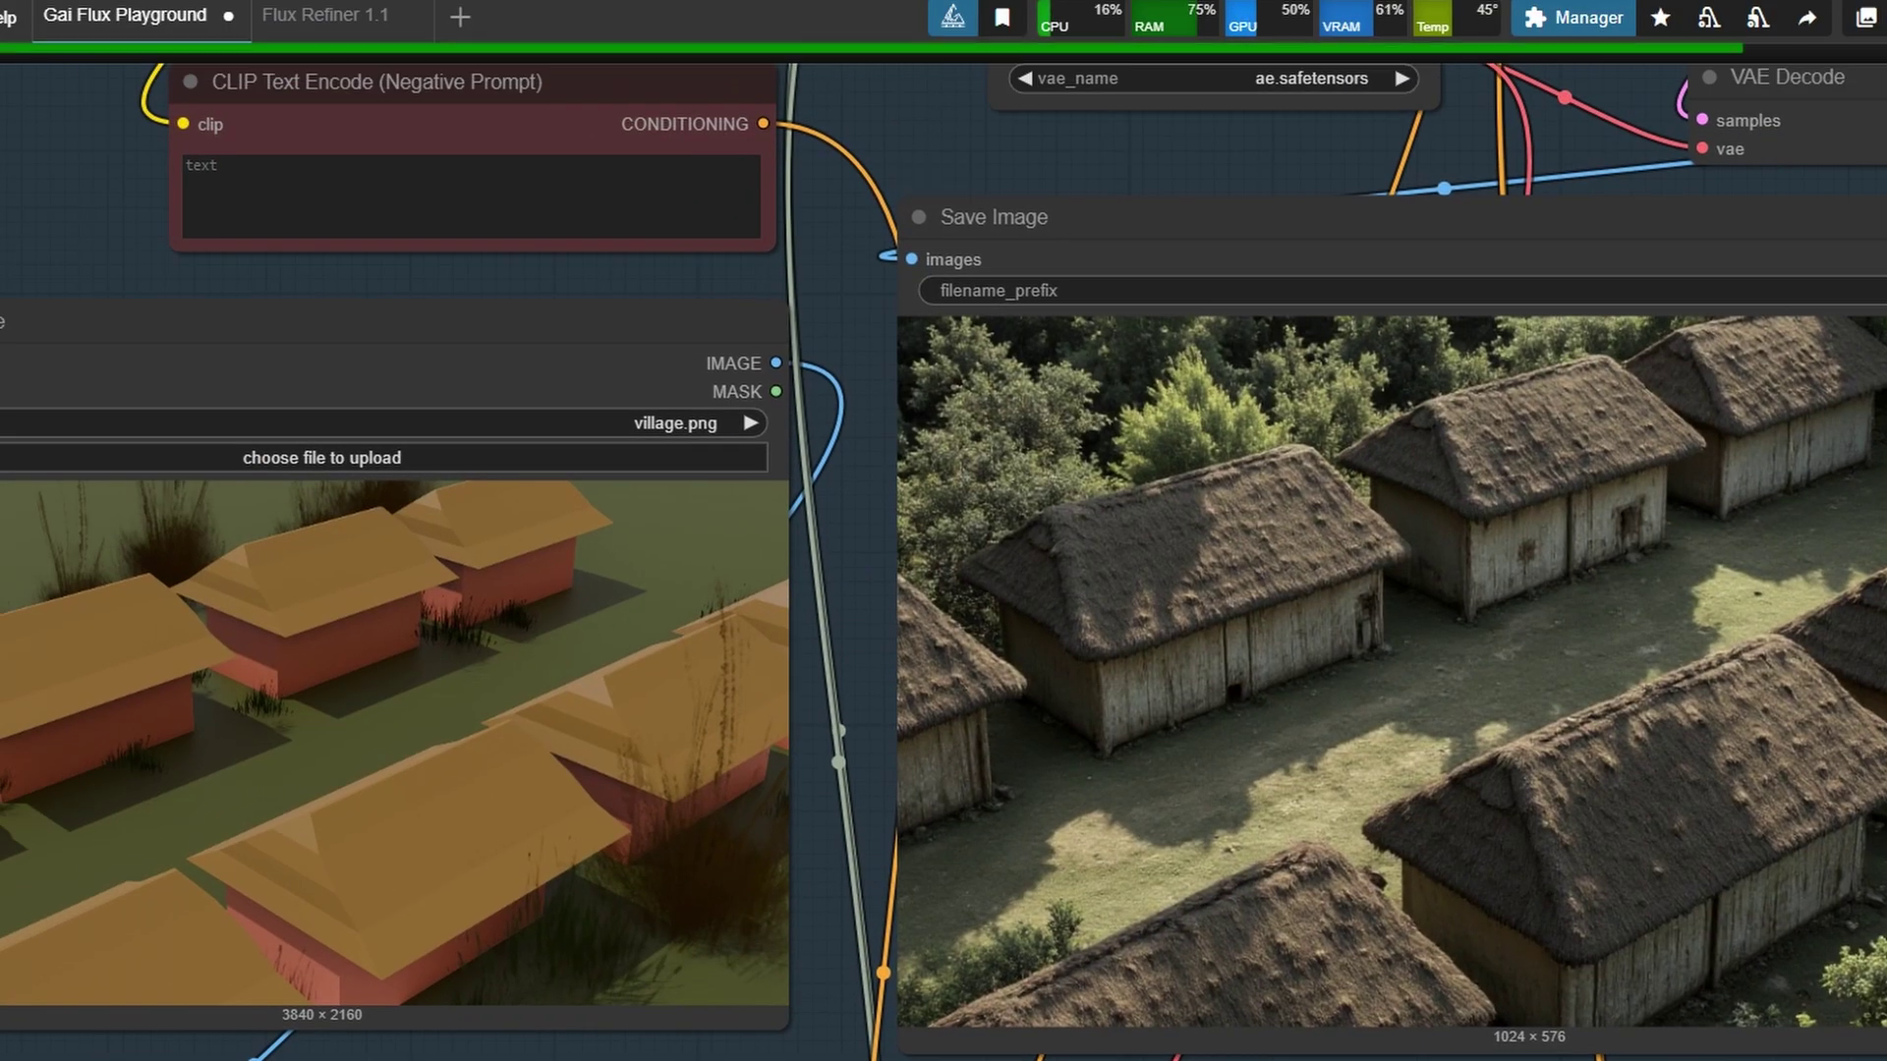
left_click_drag(1575, 955, 1354, 949)
scroll(1354, 949, "down", 2)
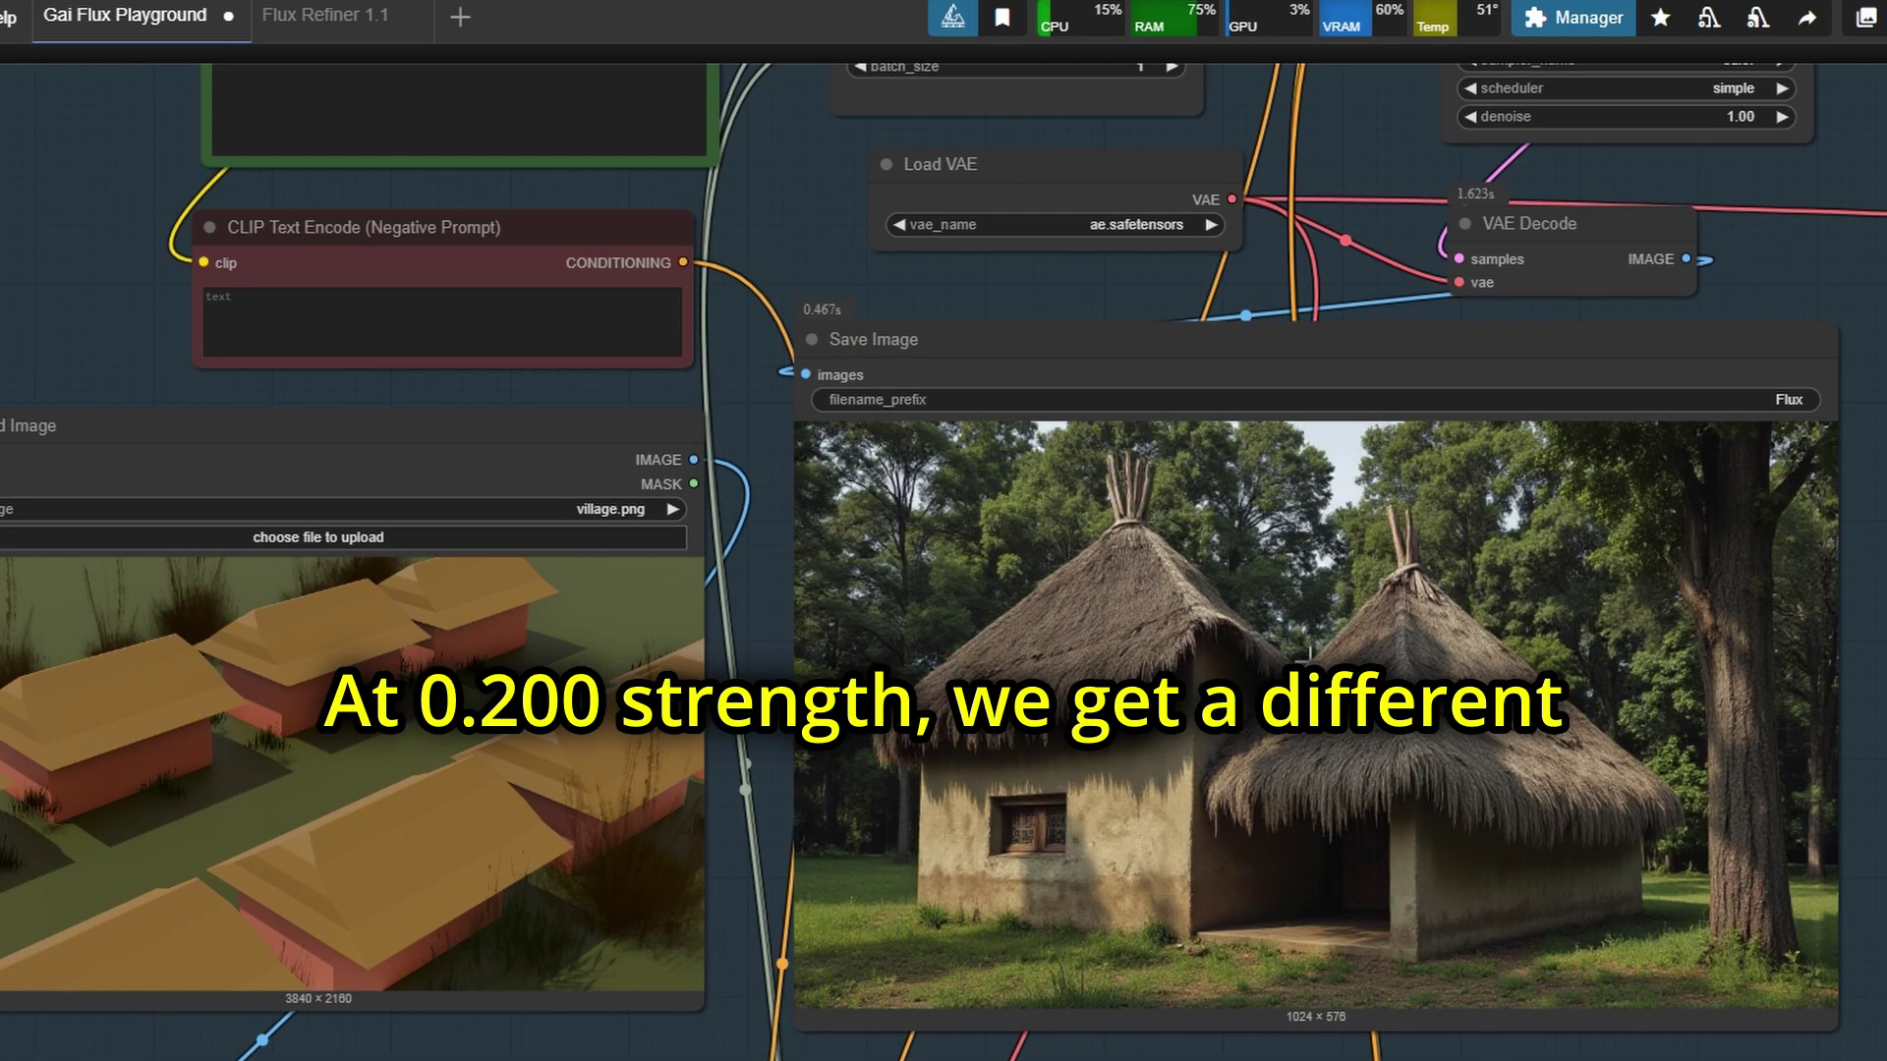
scroll(1322, 673, "down", 4)
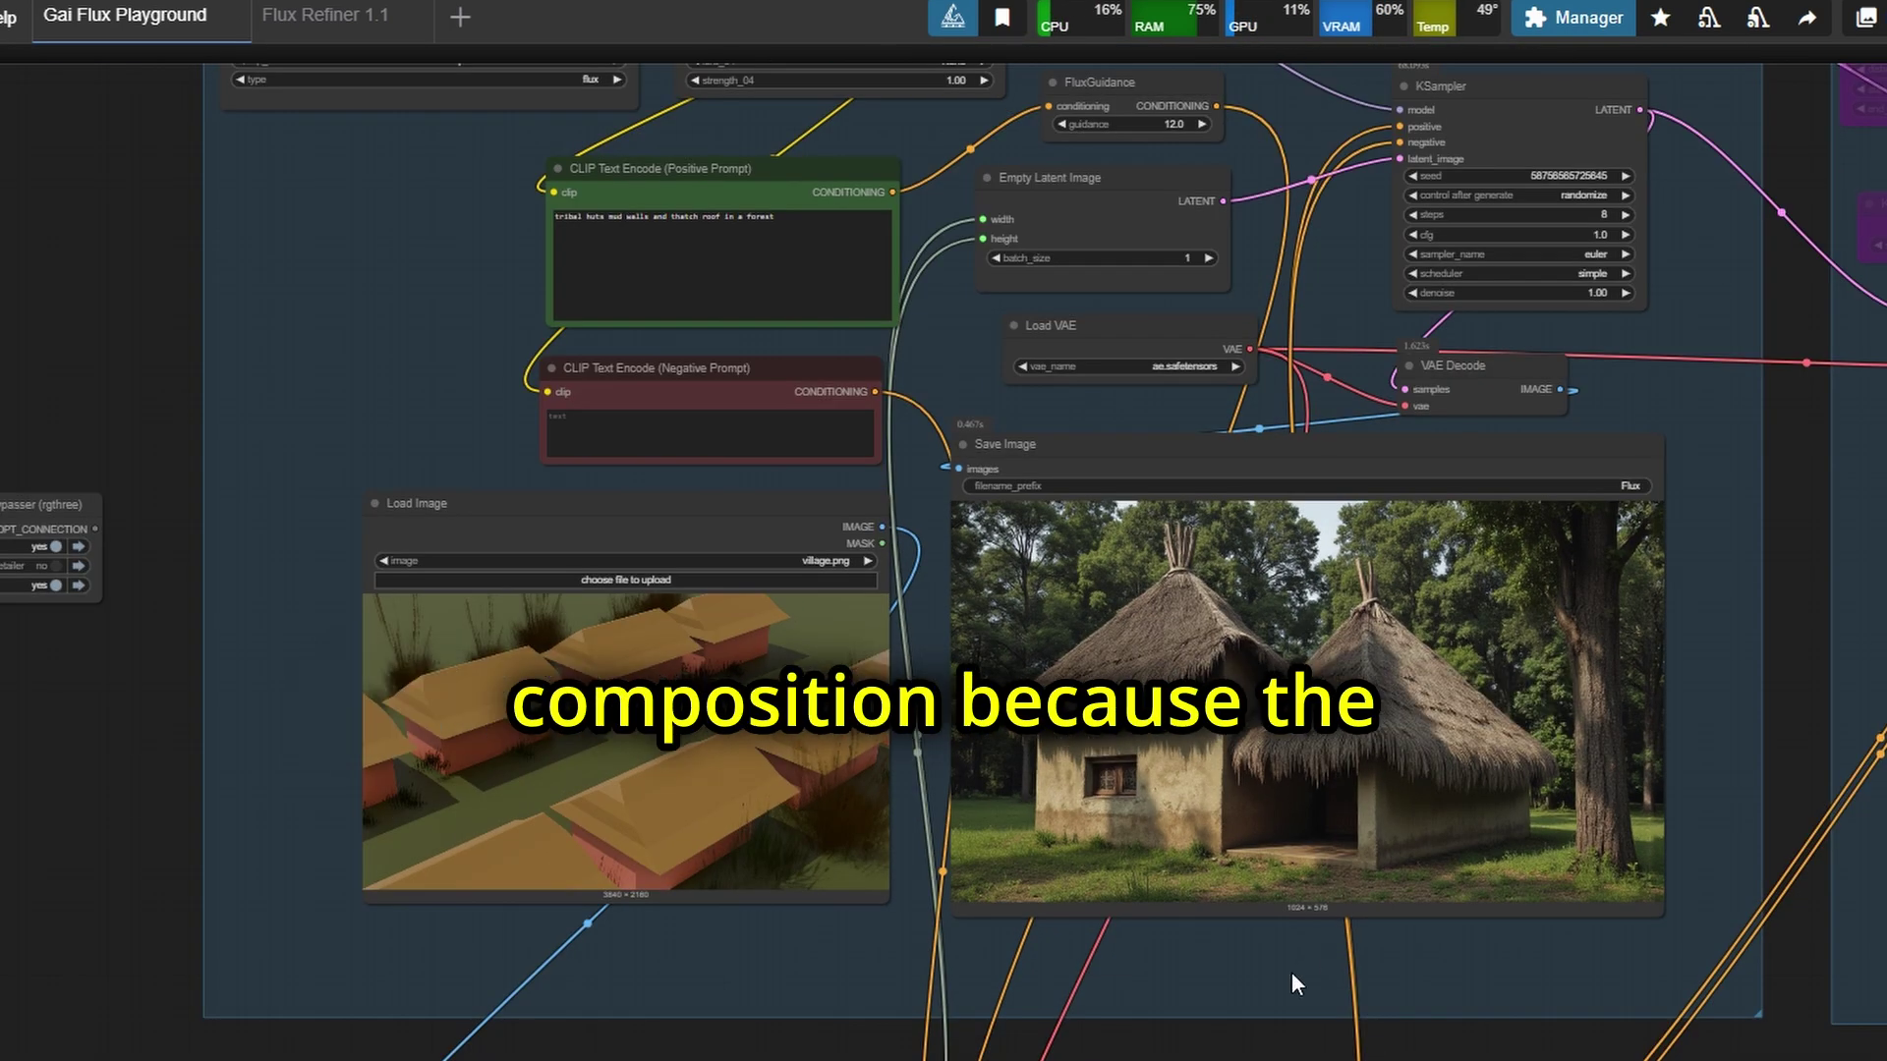
Step: Set the end_percent of Apply ControlNet to 0.400 for the village image
left_click_drag(1291, 971, 1278, 556)
scroll(1265, 722, "up", 4)
scroll(1254, 701, "up", 5)
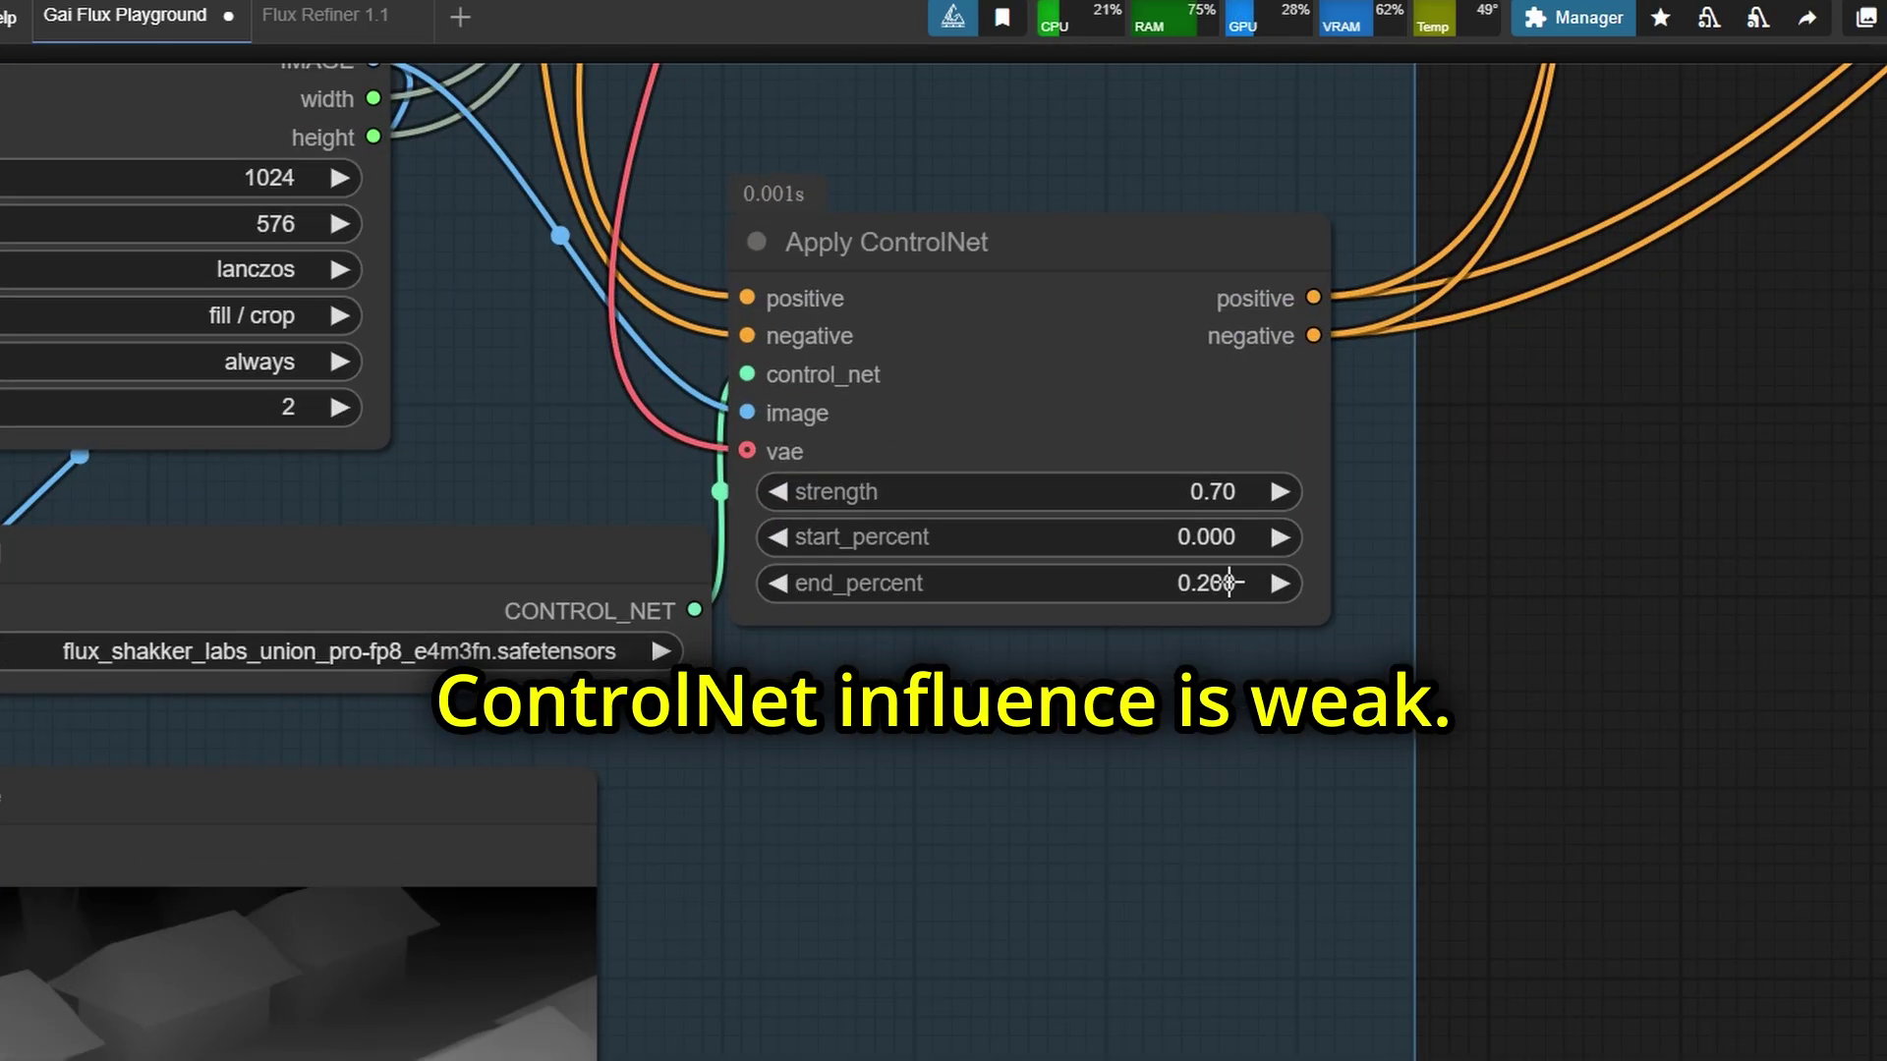
left_click(1200, 589)
key("BackSpace")
type(".4")
key("Return")
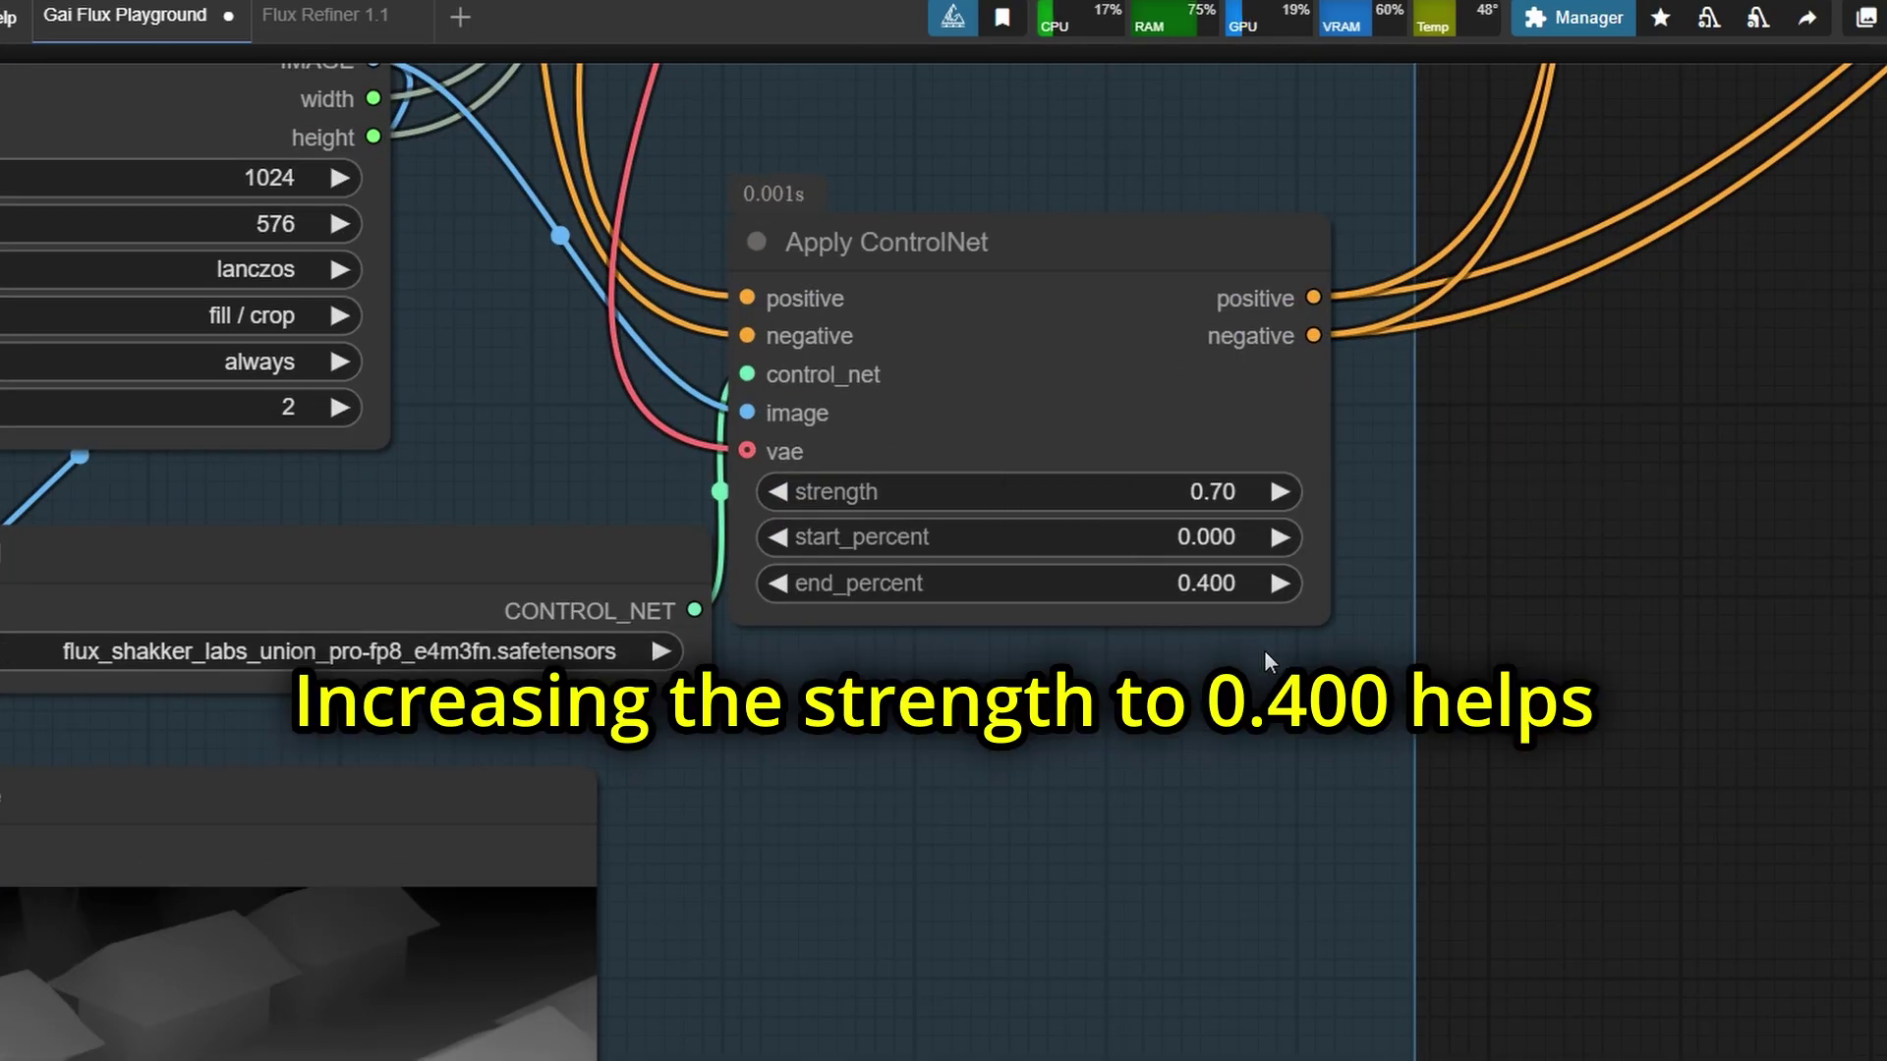
left_click_drag(1482, 503, 1494, 894)
scroll(1503, 708, "down", 2)
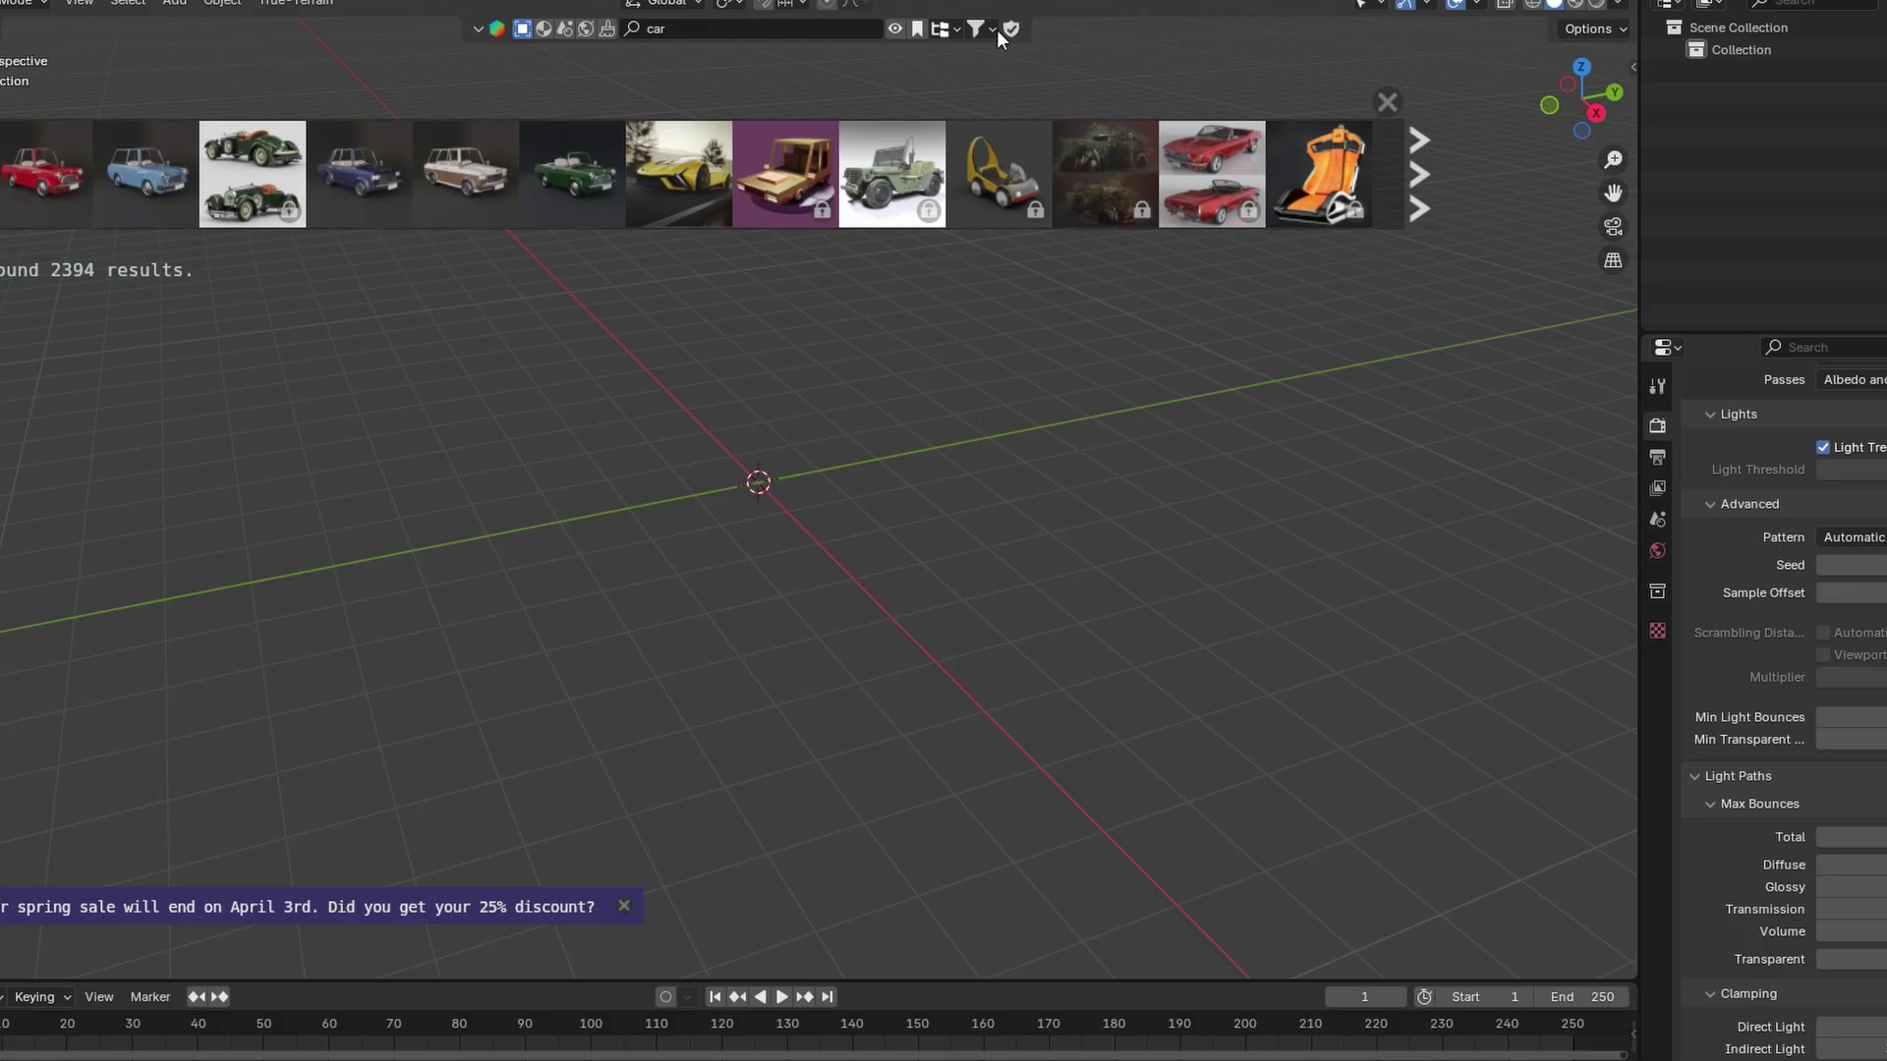
Step: Switch to Blender, list free car assets first, and place the "Low poly car rigged" model near the scene's origin
left_click(976, 28)
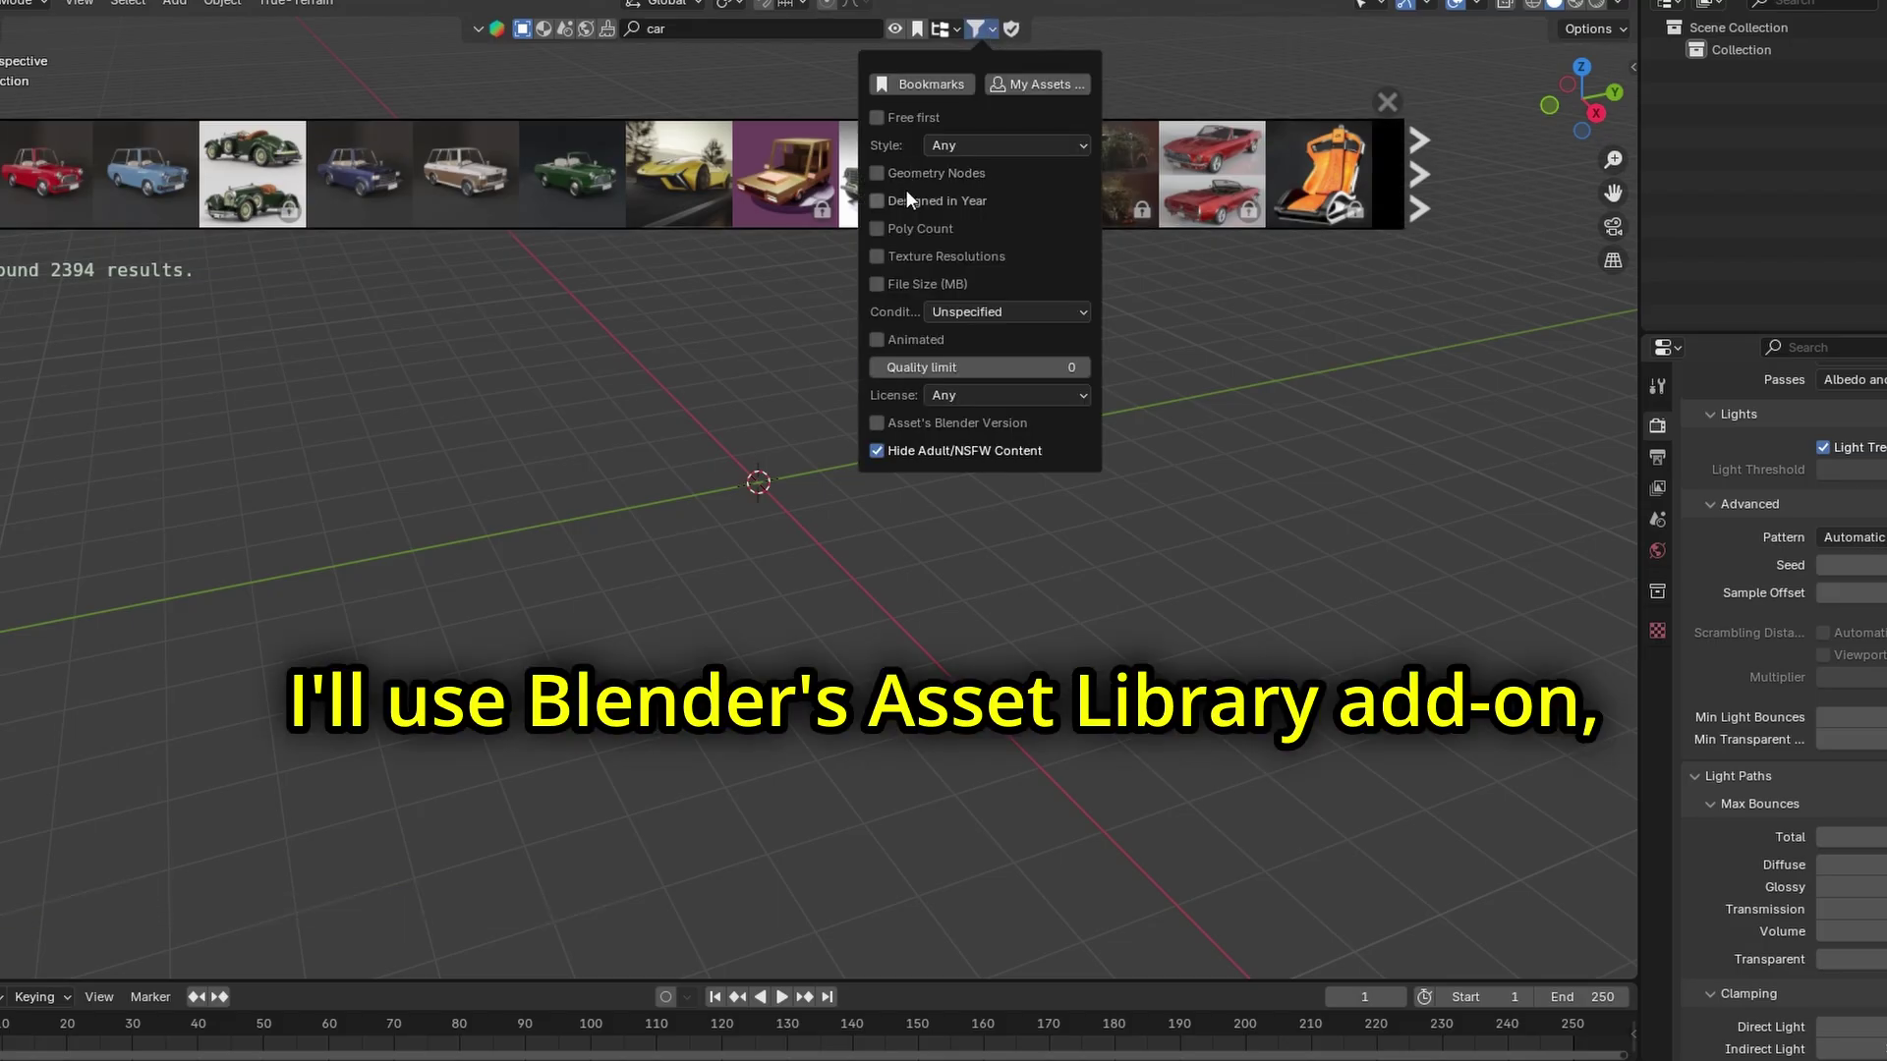
left_click(916, 119)
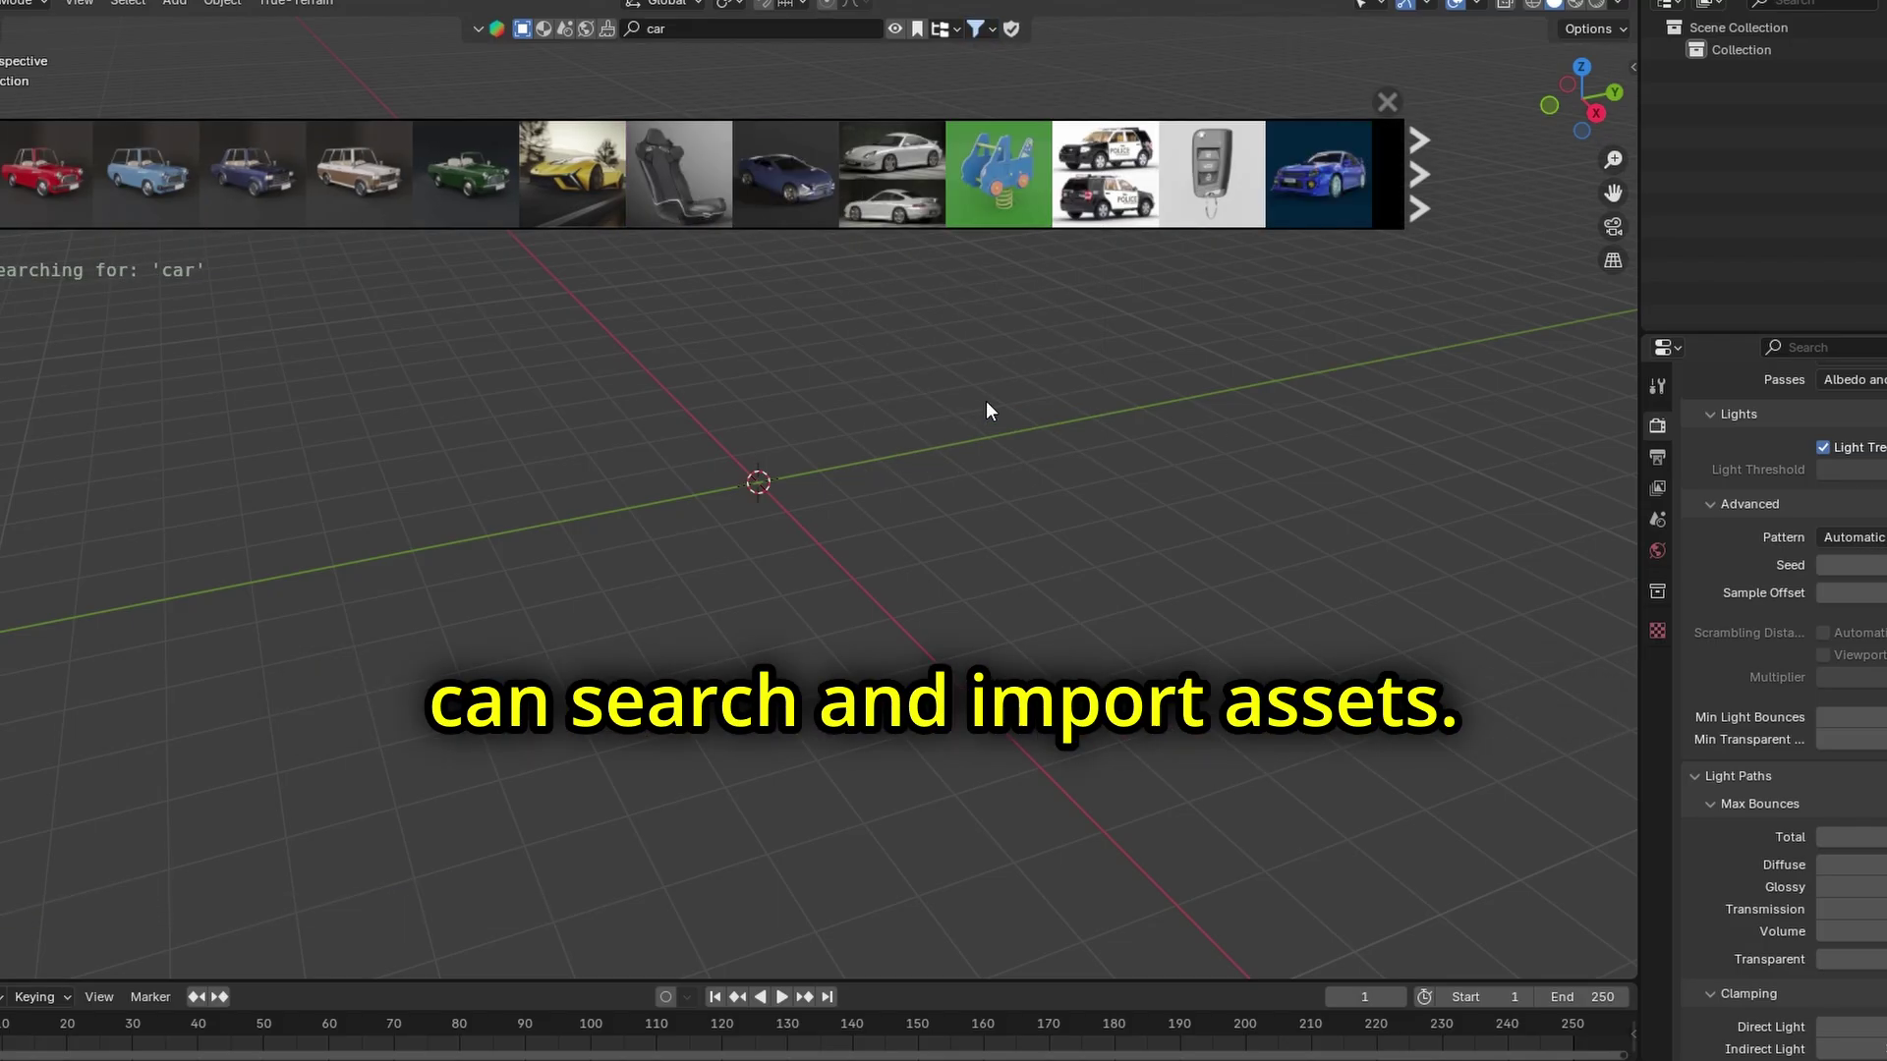
left_click(1436, 180)
mouse_move(146, 201)
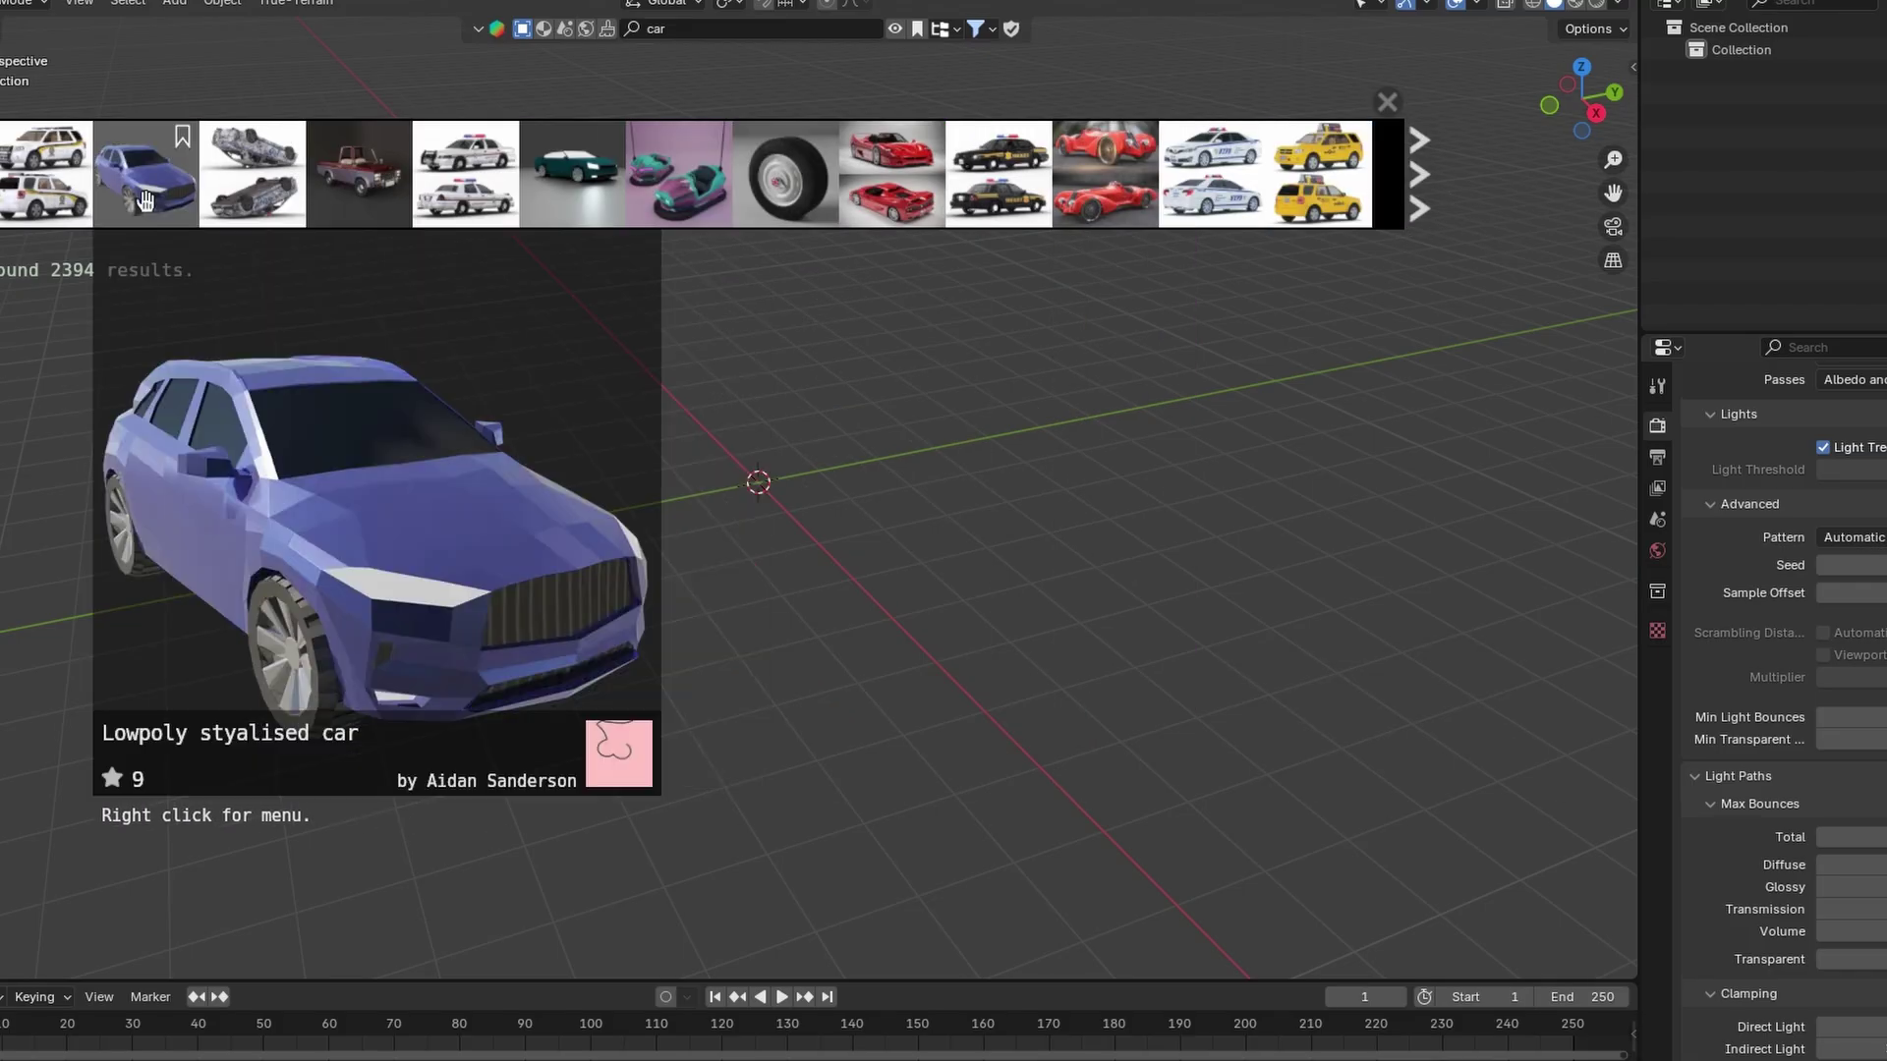
mouse_move(588, 188)
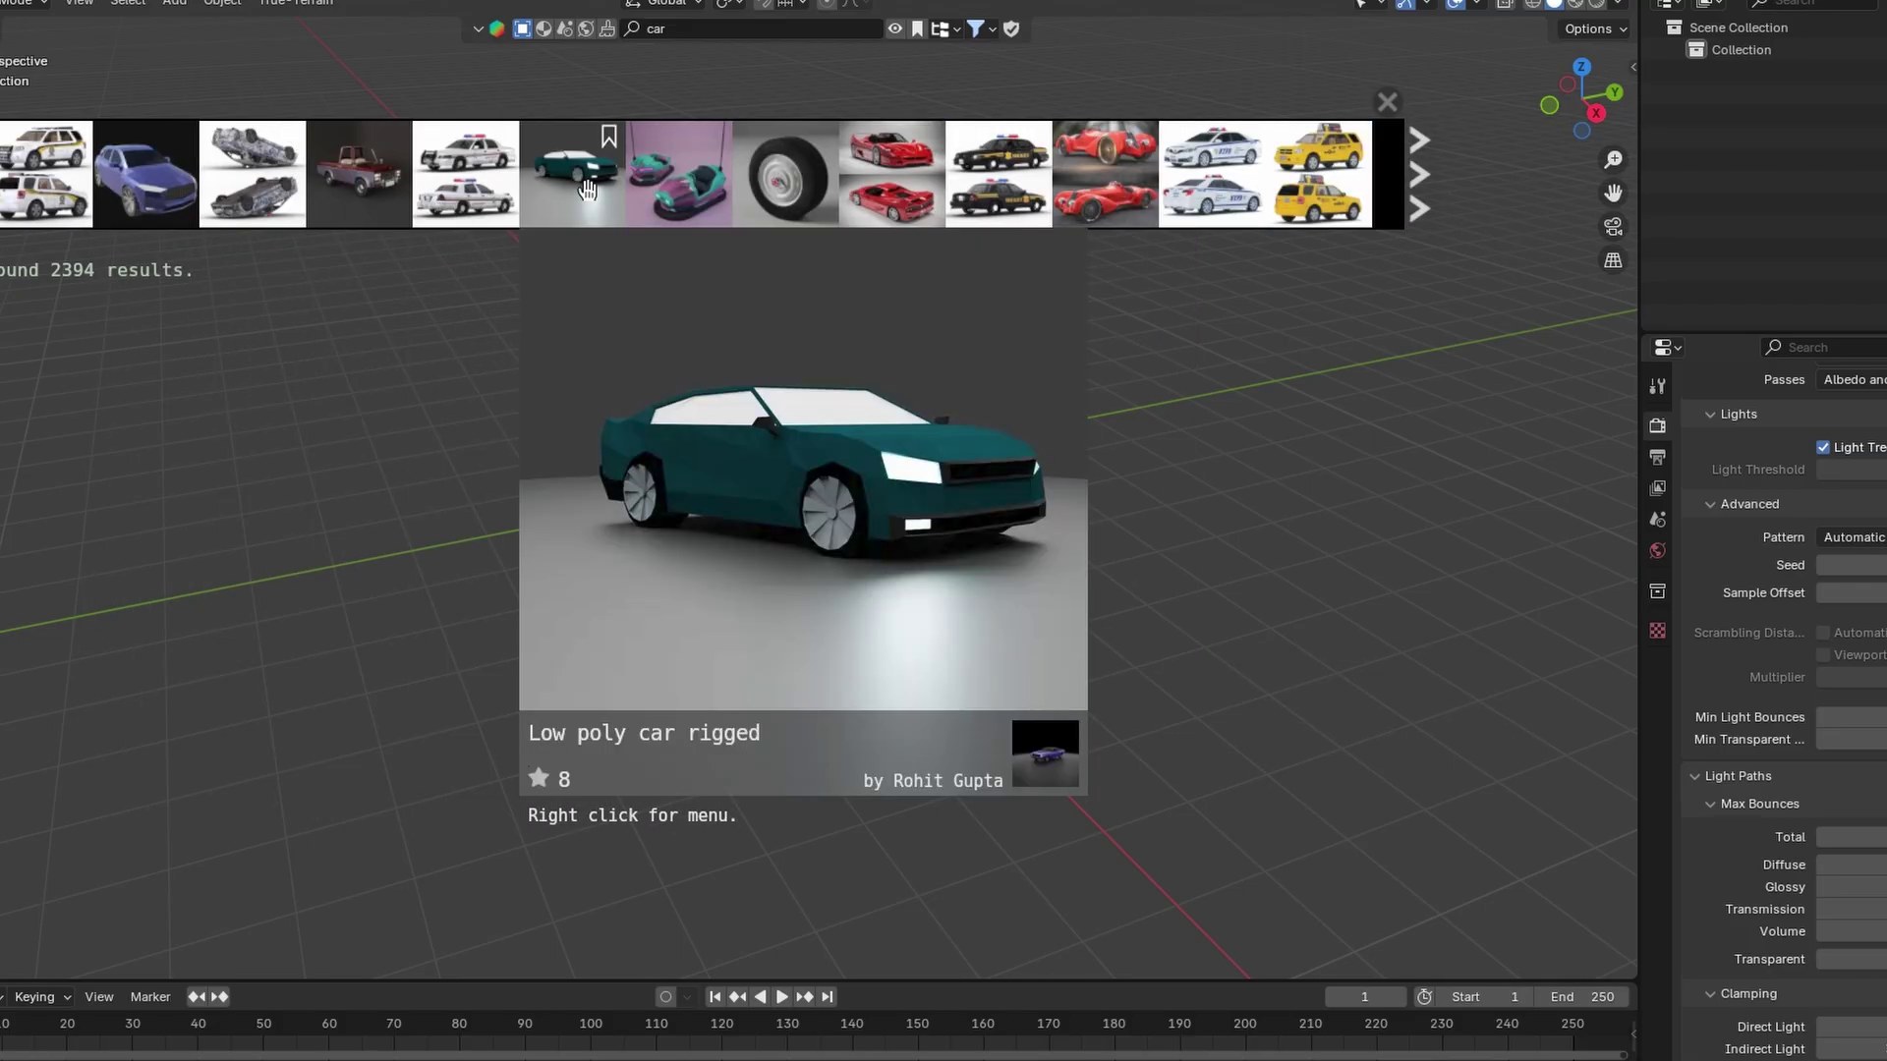
left_click_drag(587, 189, 766, 442)
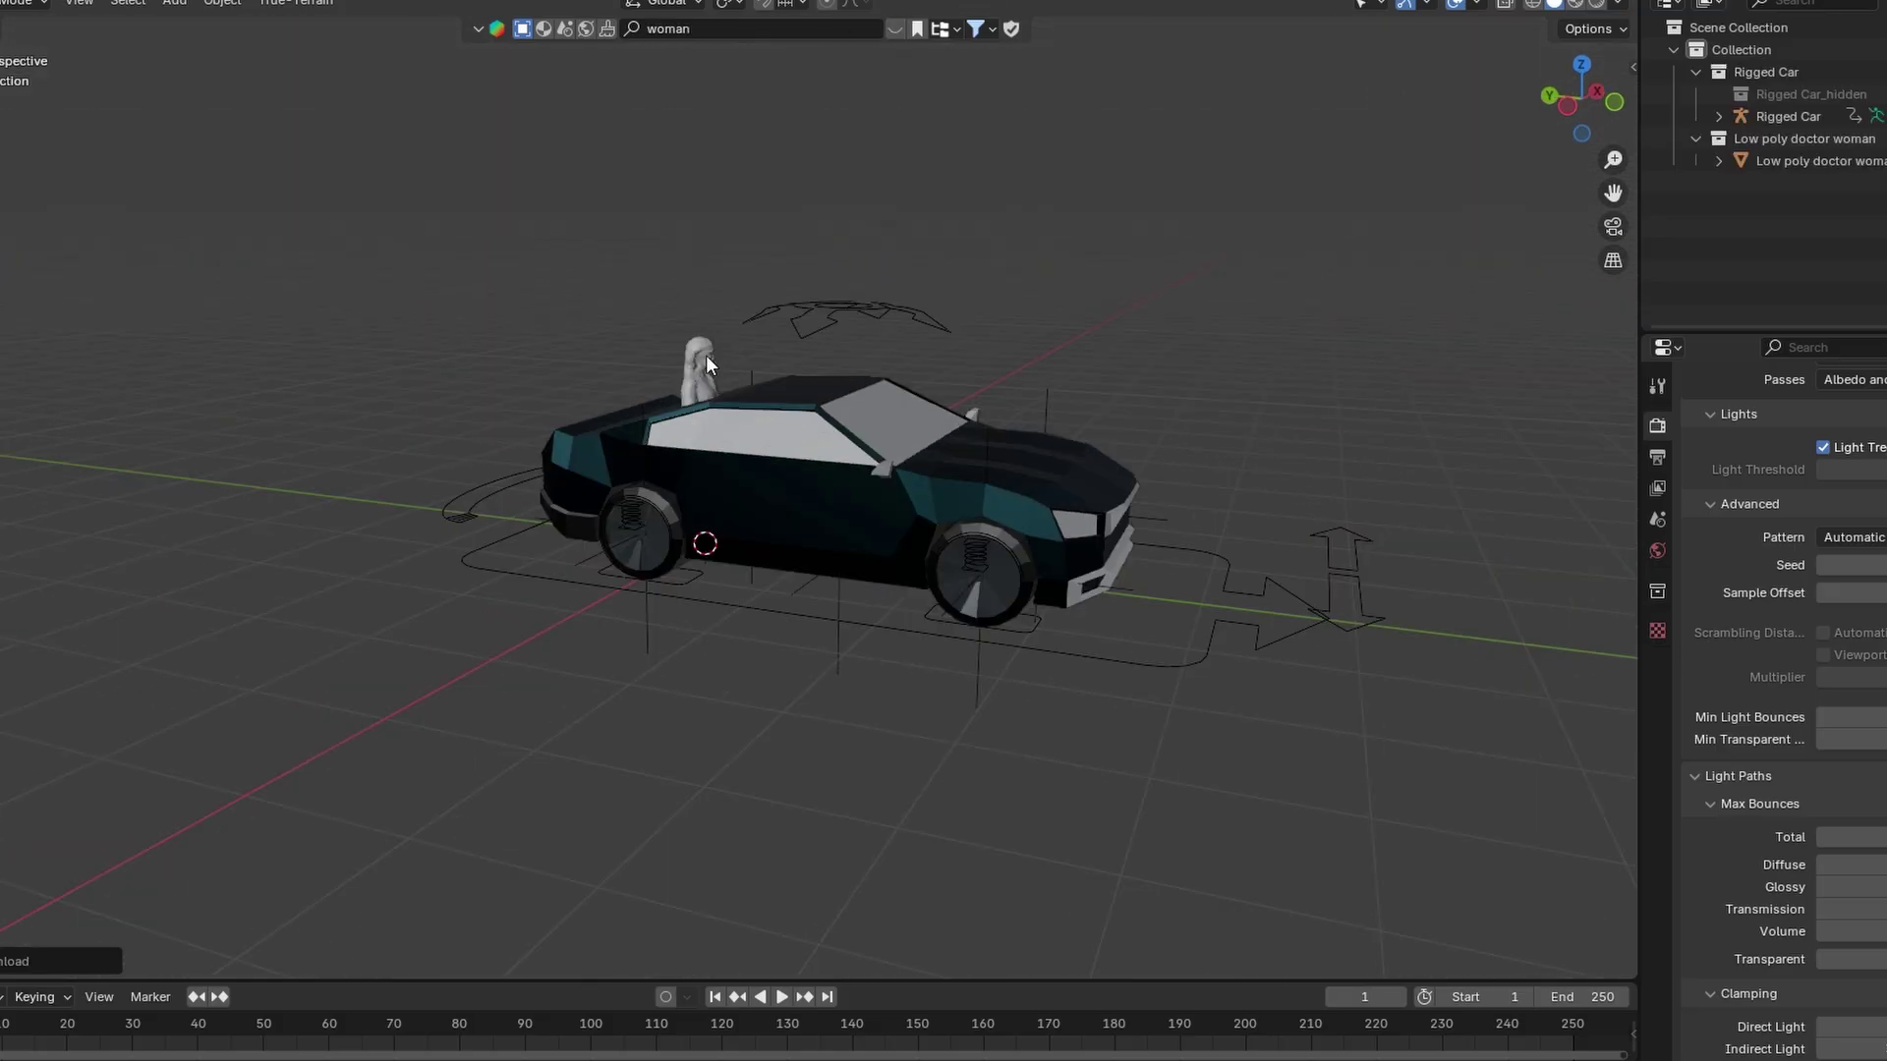
Step: Move the low poly doctor woman out of the car to stand beside its front, working from above
left_click(700, 358)
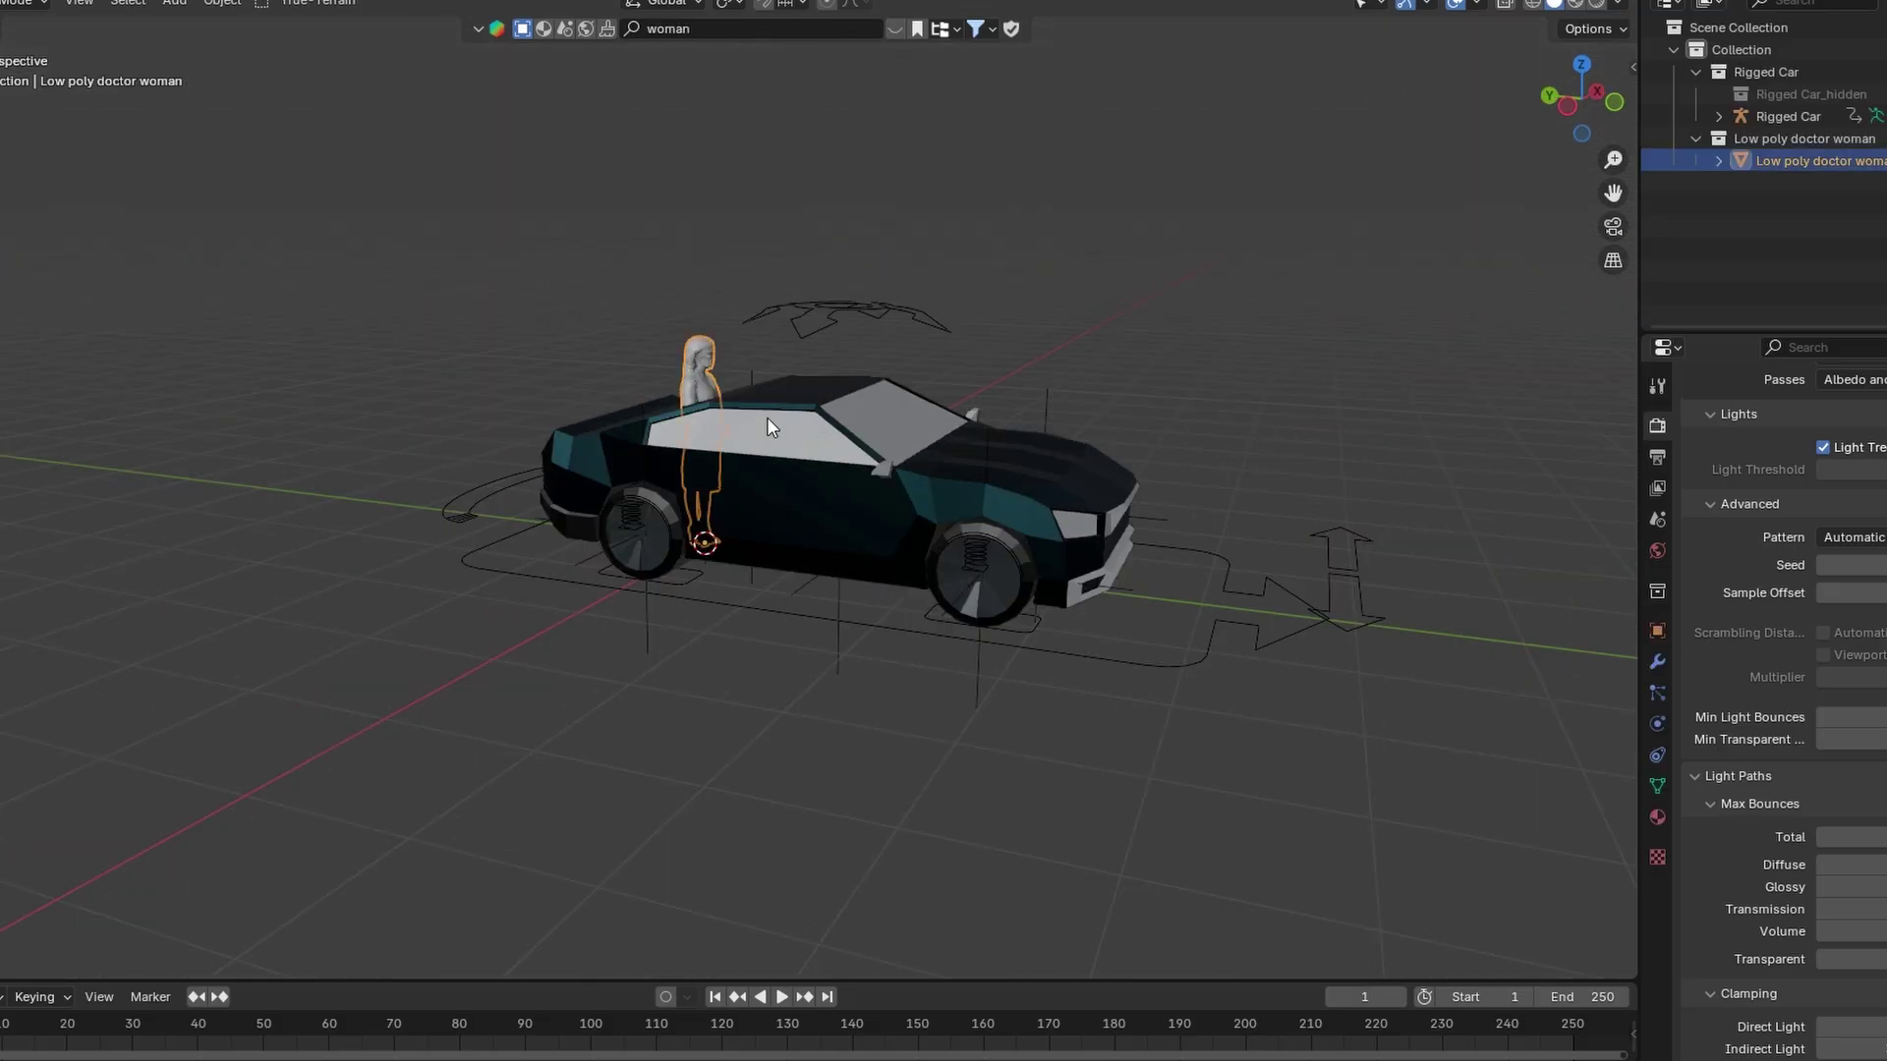
middle_click_drag(766, 417, 762, 463)
key("KP_7")
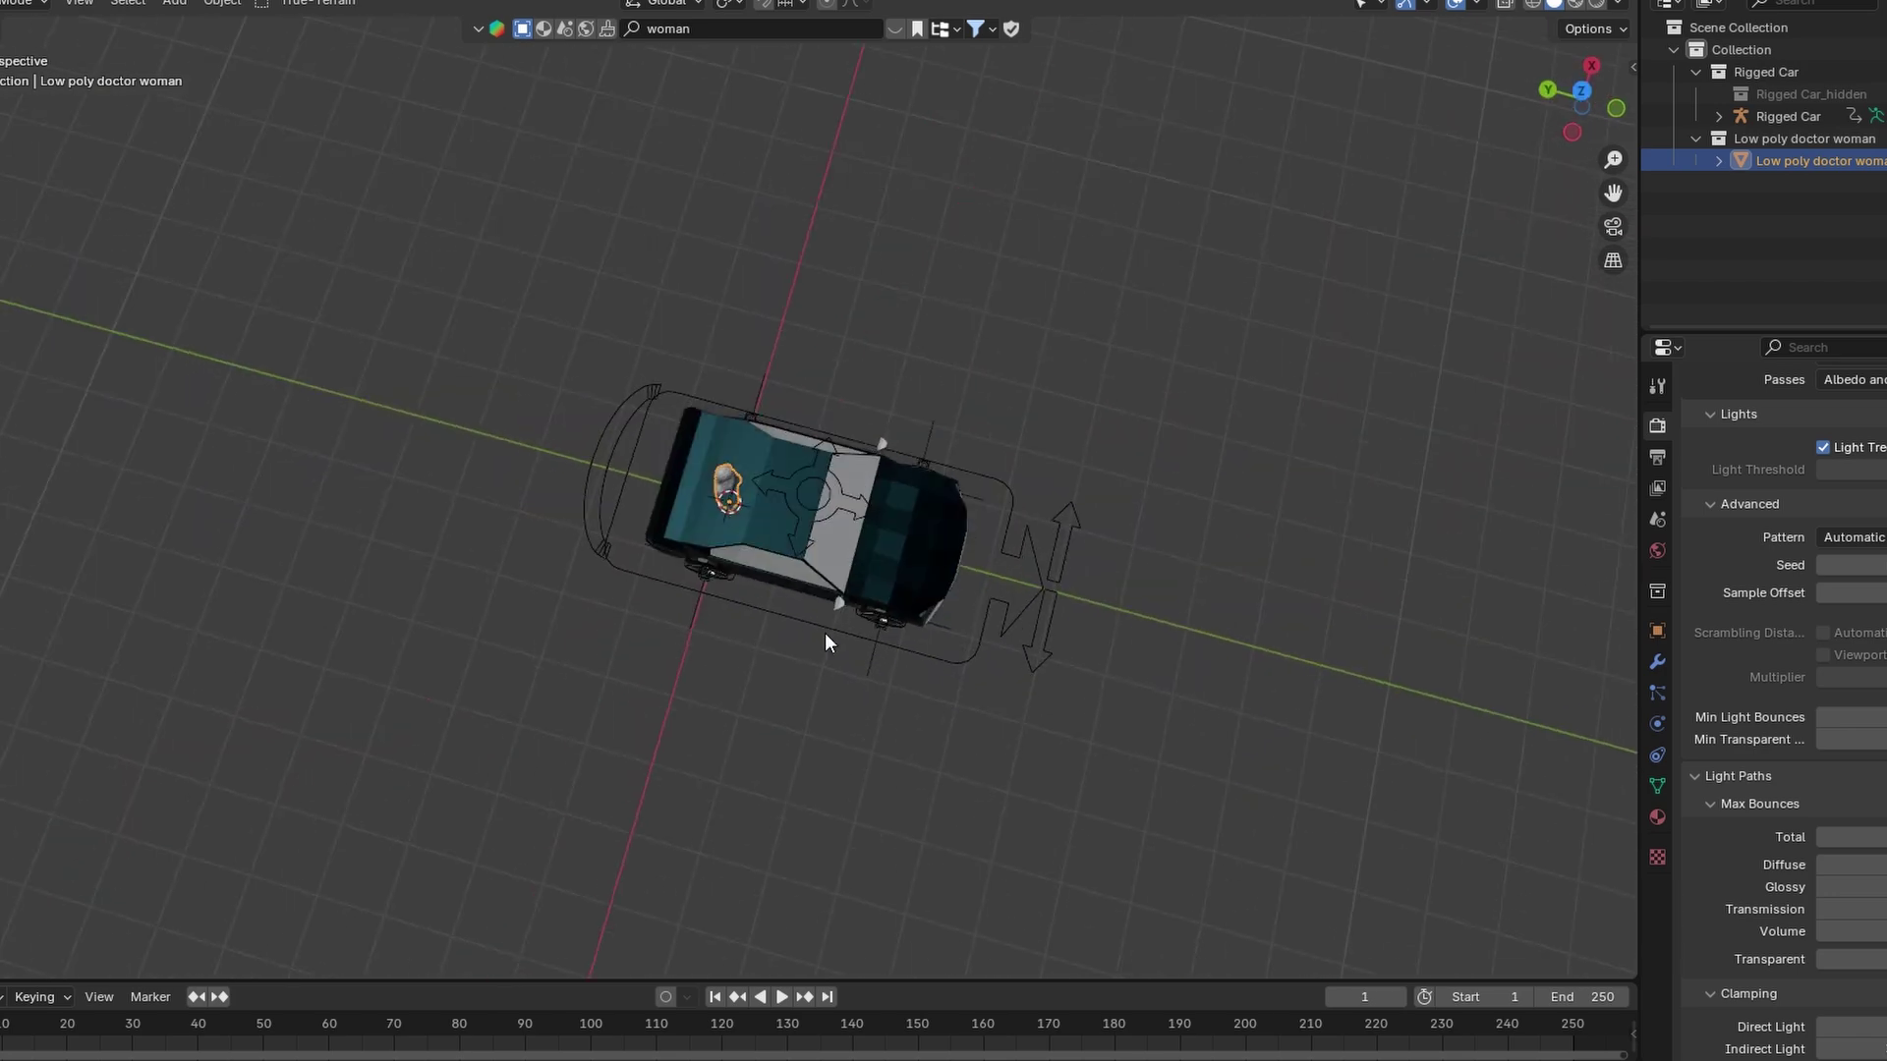
key("g")
left_click(1095, 715)
middle_click_drag(1095, 715, 774, 587)
scroll(781, 602, "up", 5)
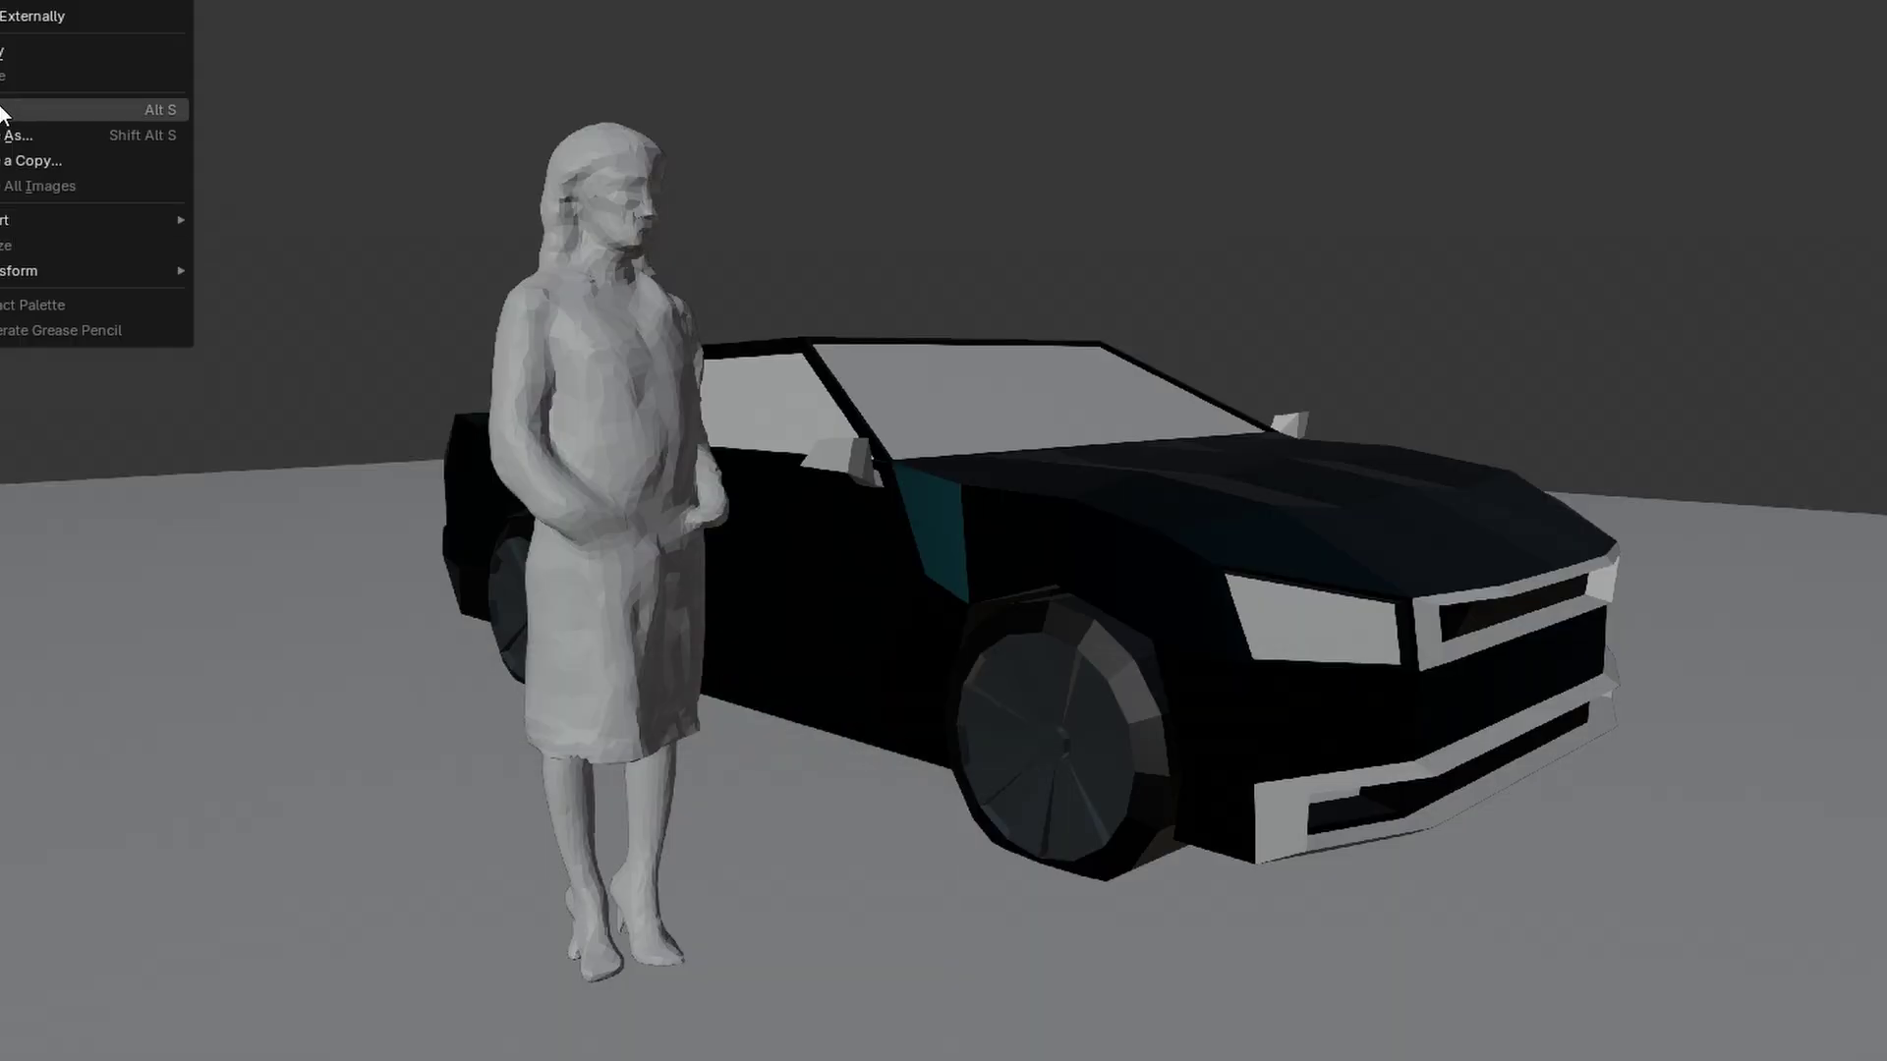
Step: Save the rendered image of the woman and car in the Pictures folder as car.png
key("shift+alt+s")
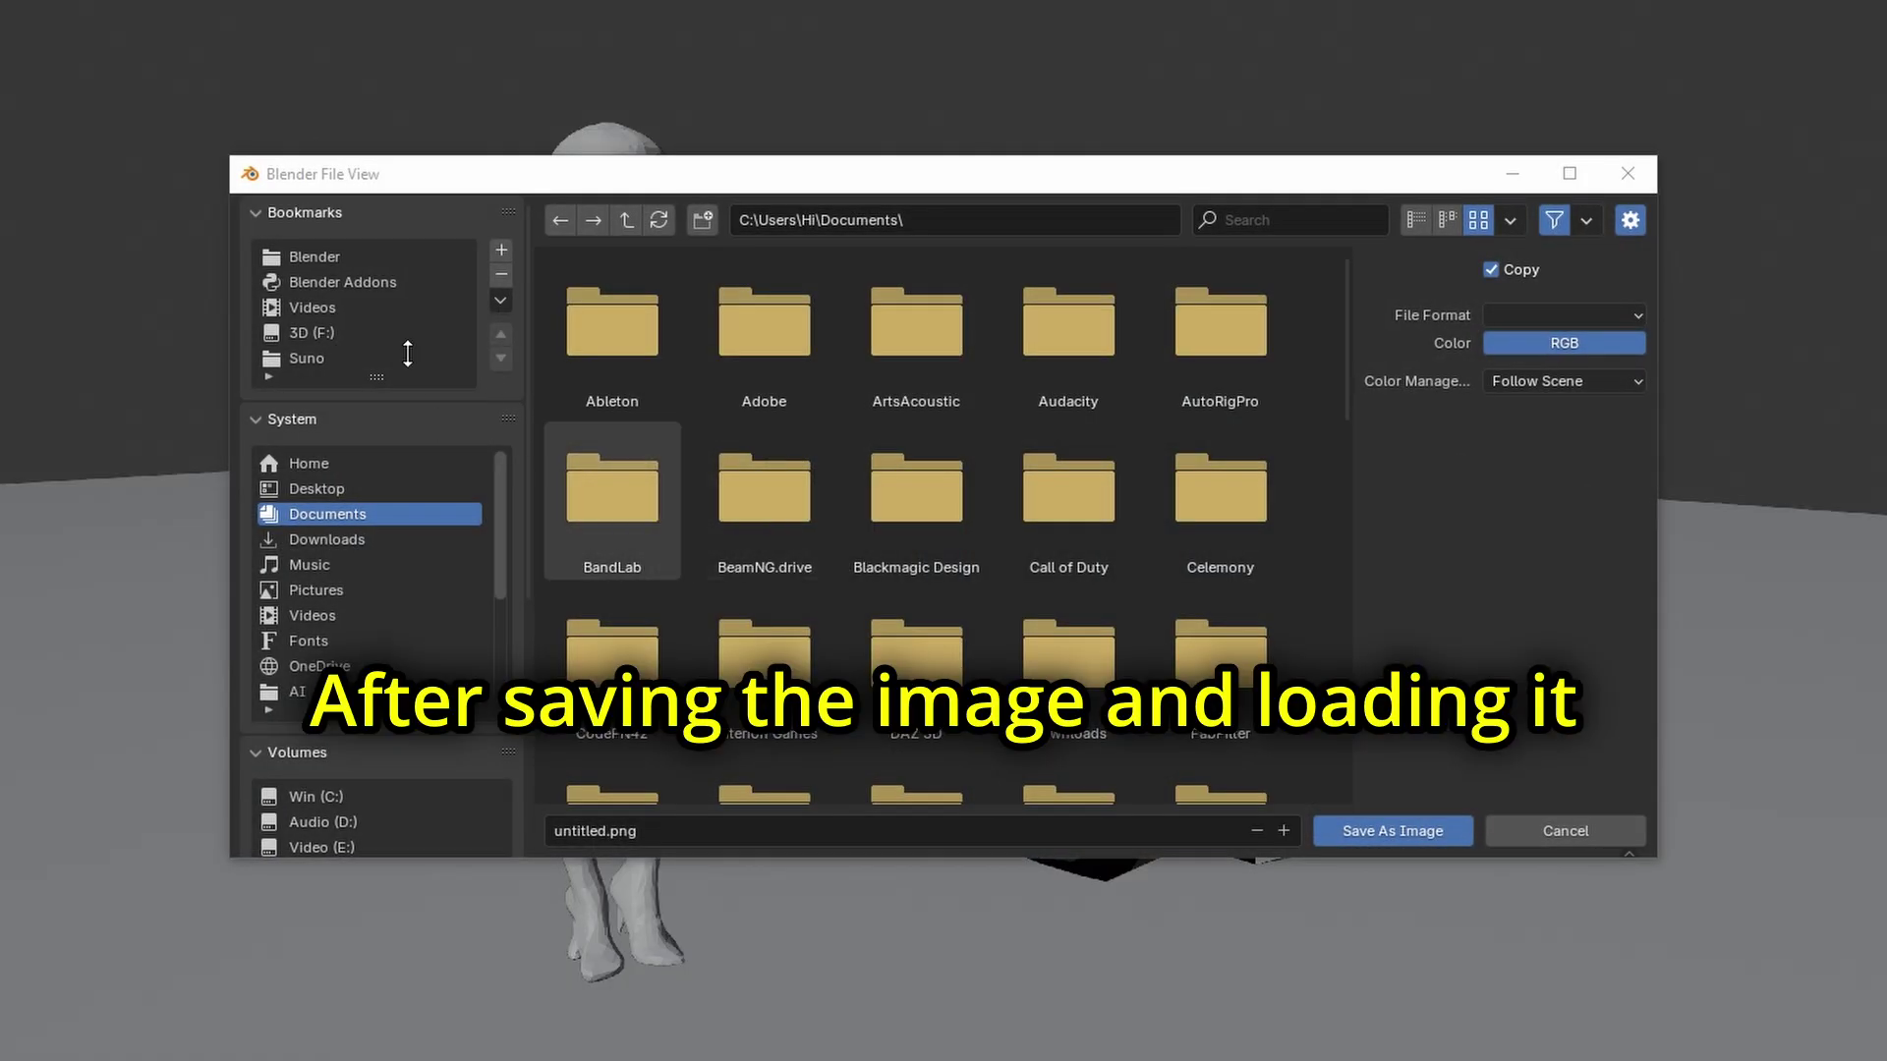
left_click(324, 592)
left_click(598, 830)
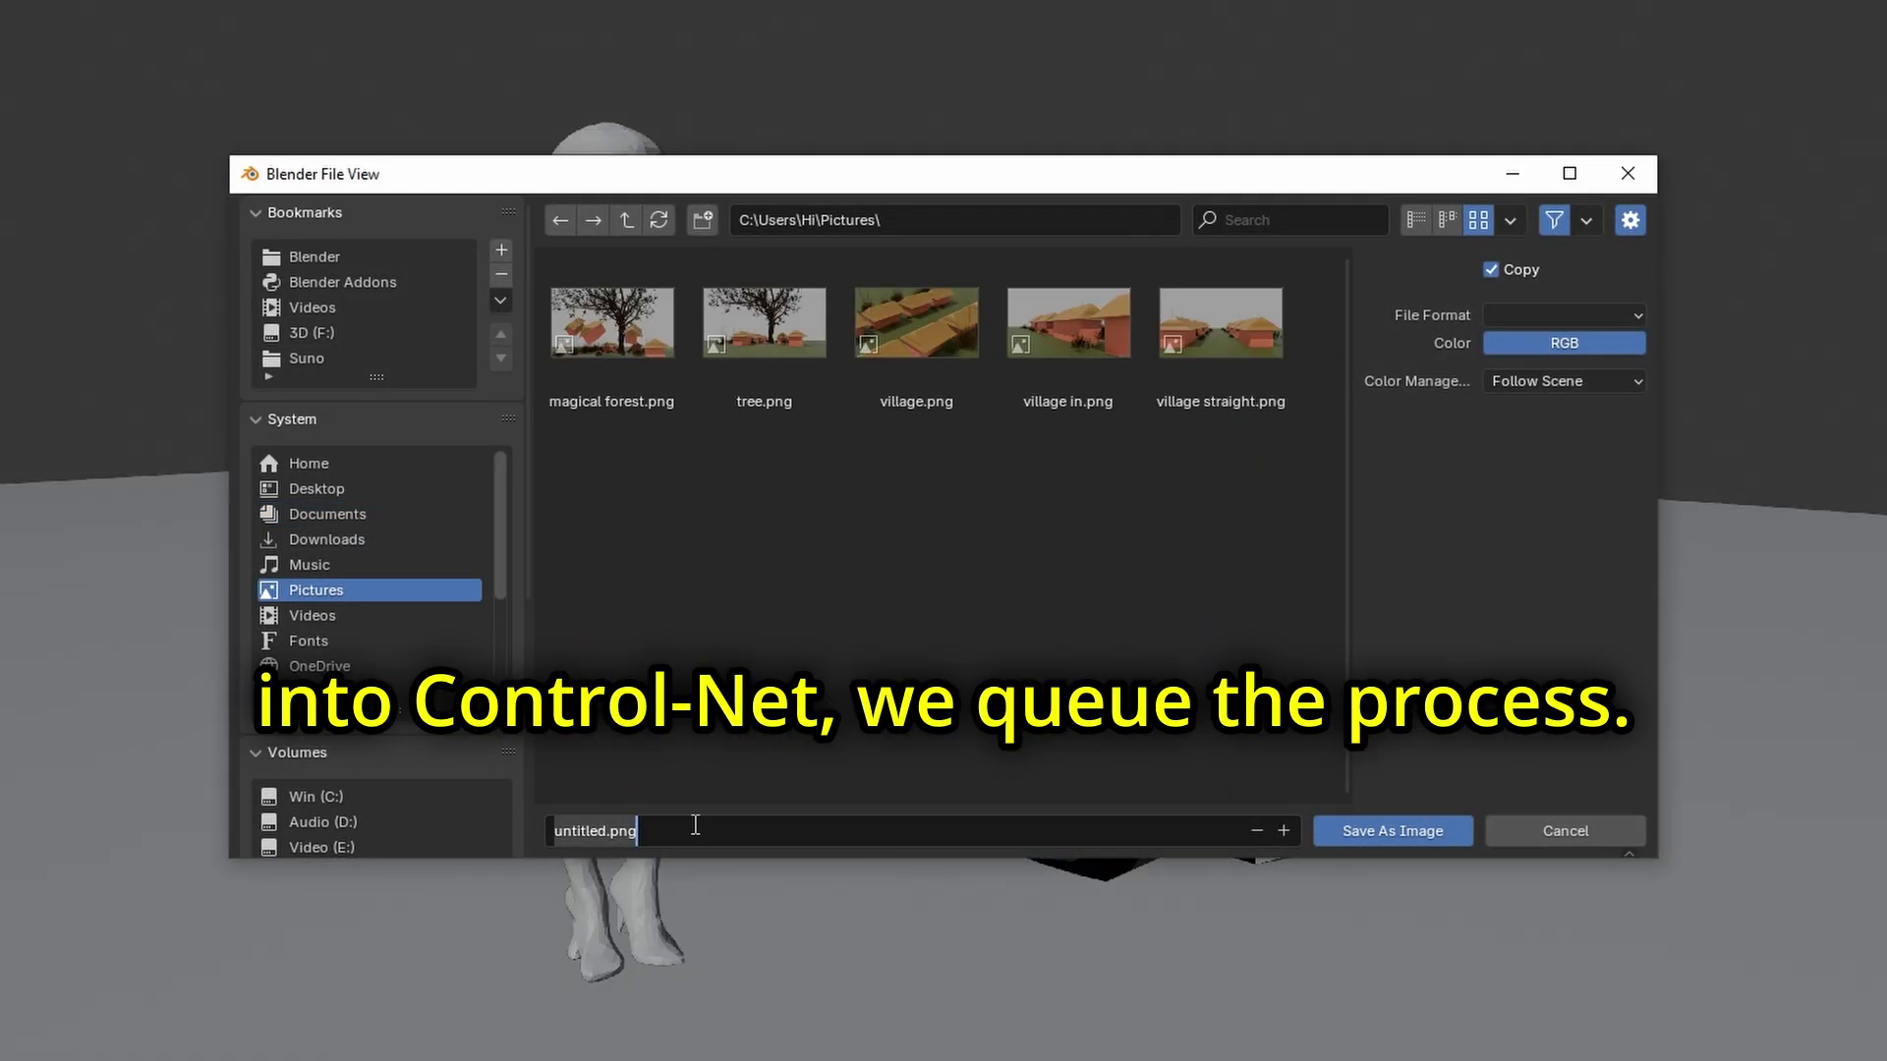
type("car")
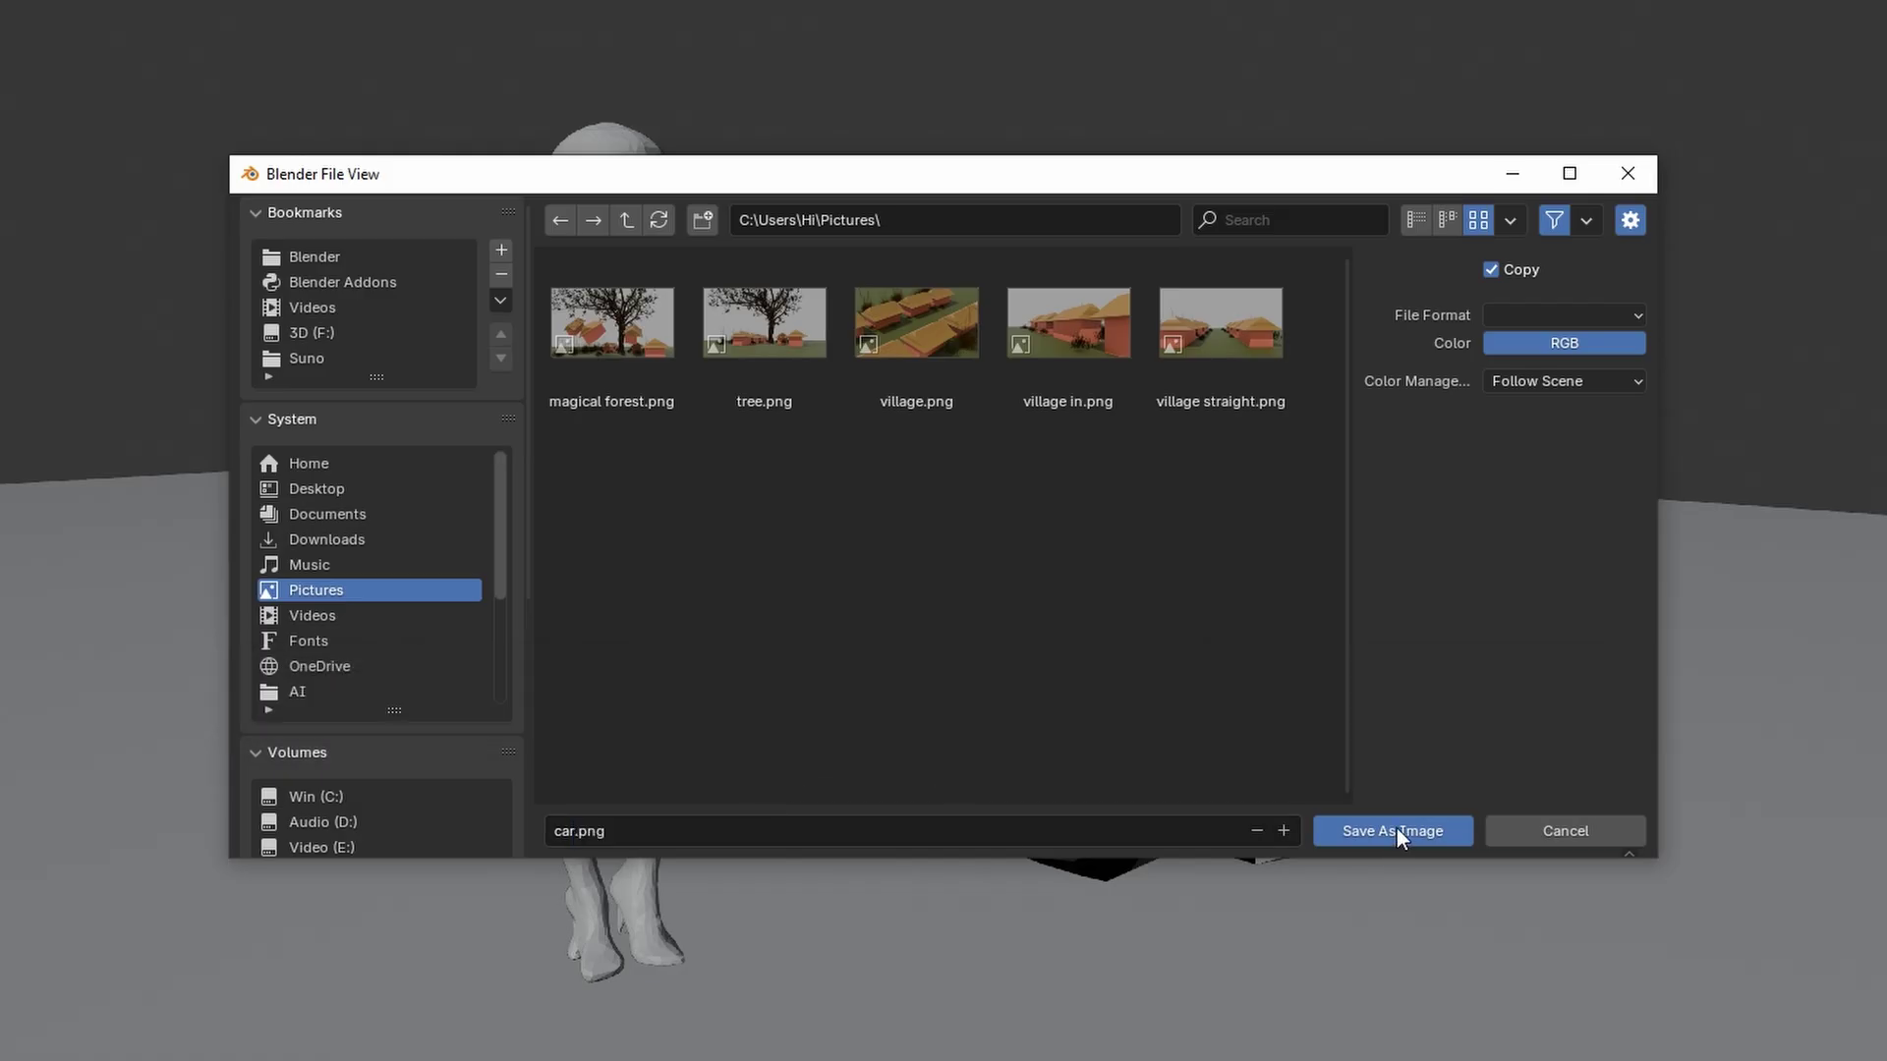
left_click(1395, 830)
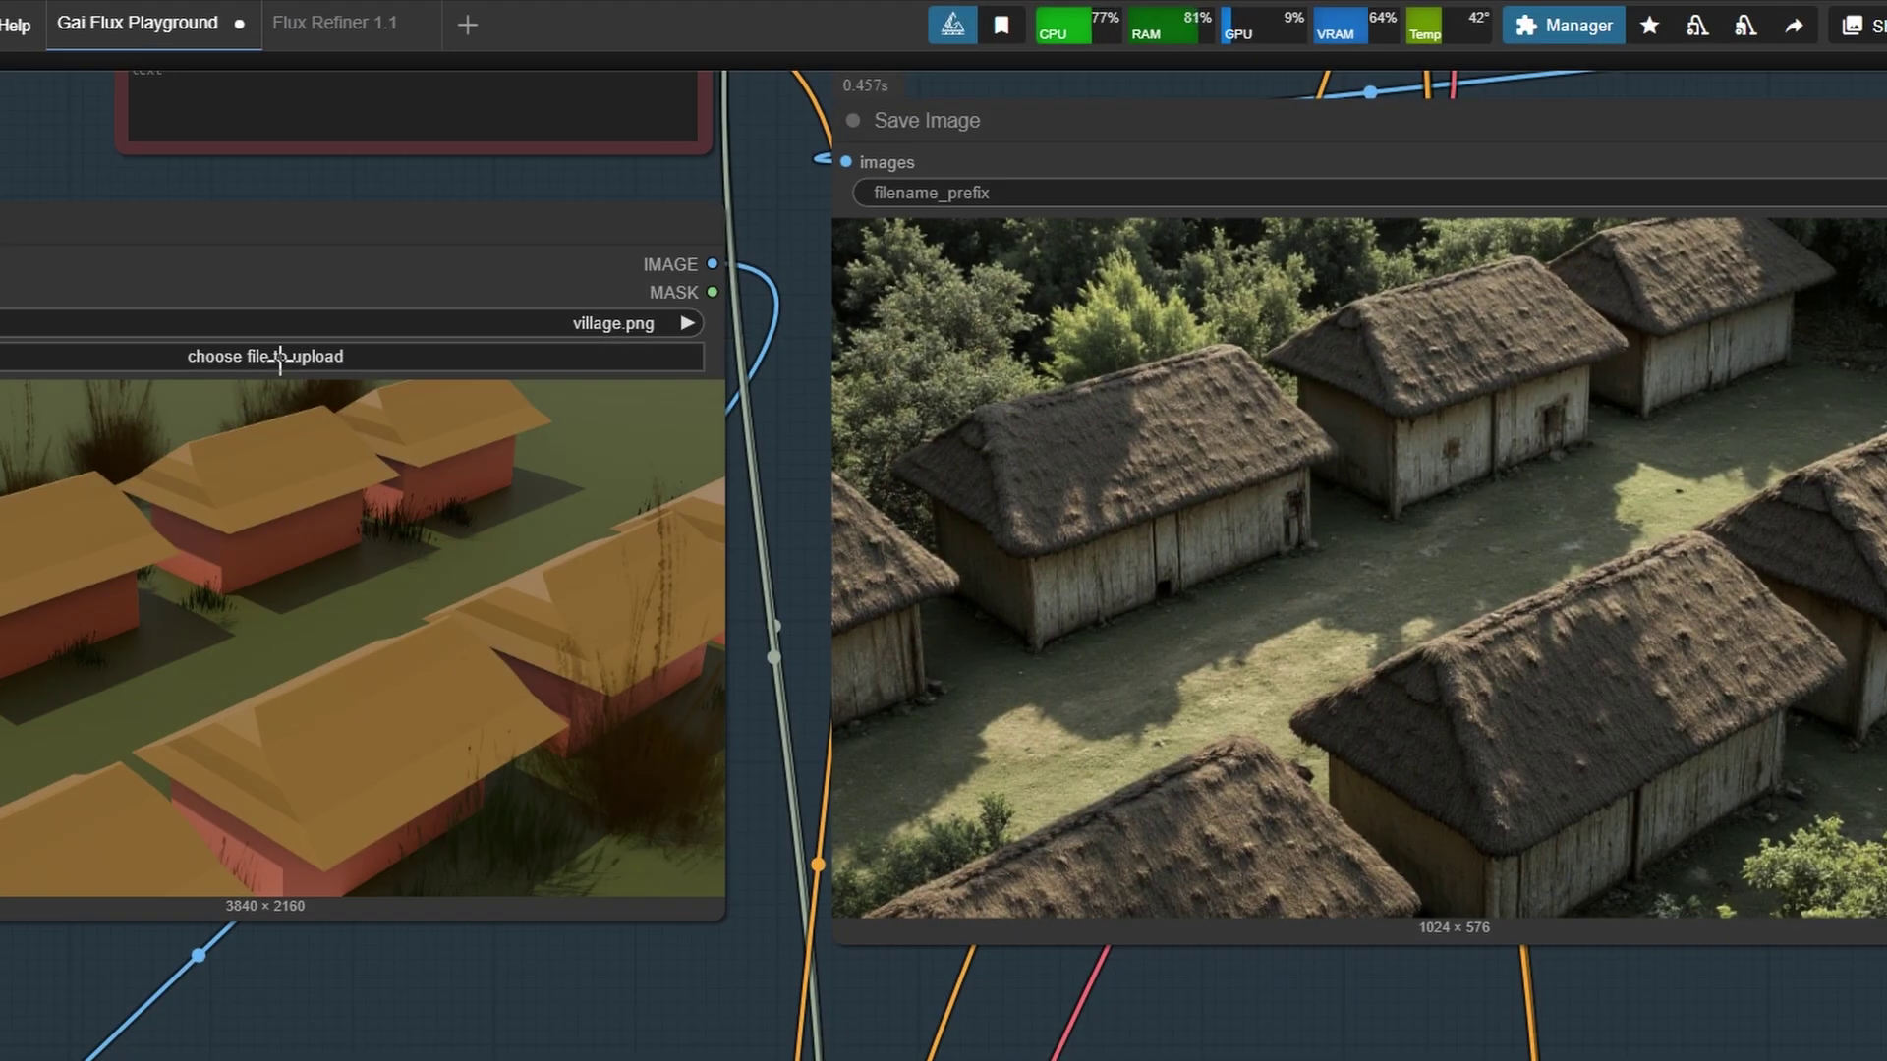
Step: Switch to ComfyUI and load car.png into the Load Image node in place of the village render
left_click(280, 360)
double_click(265, 267)
left_click_drag(492, 244, 589, 481)
Step: Replace the positive prompt with "woman standing near a car."
left_click(417, 308)
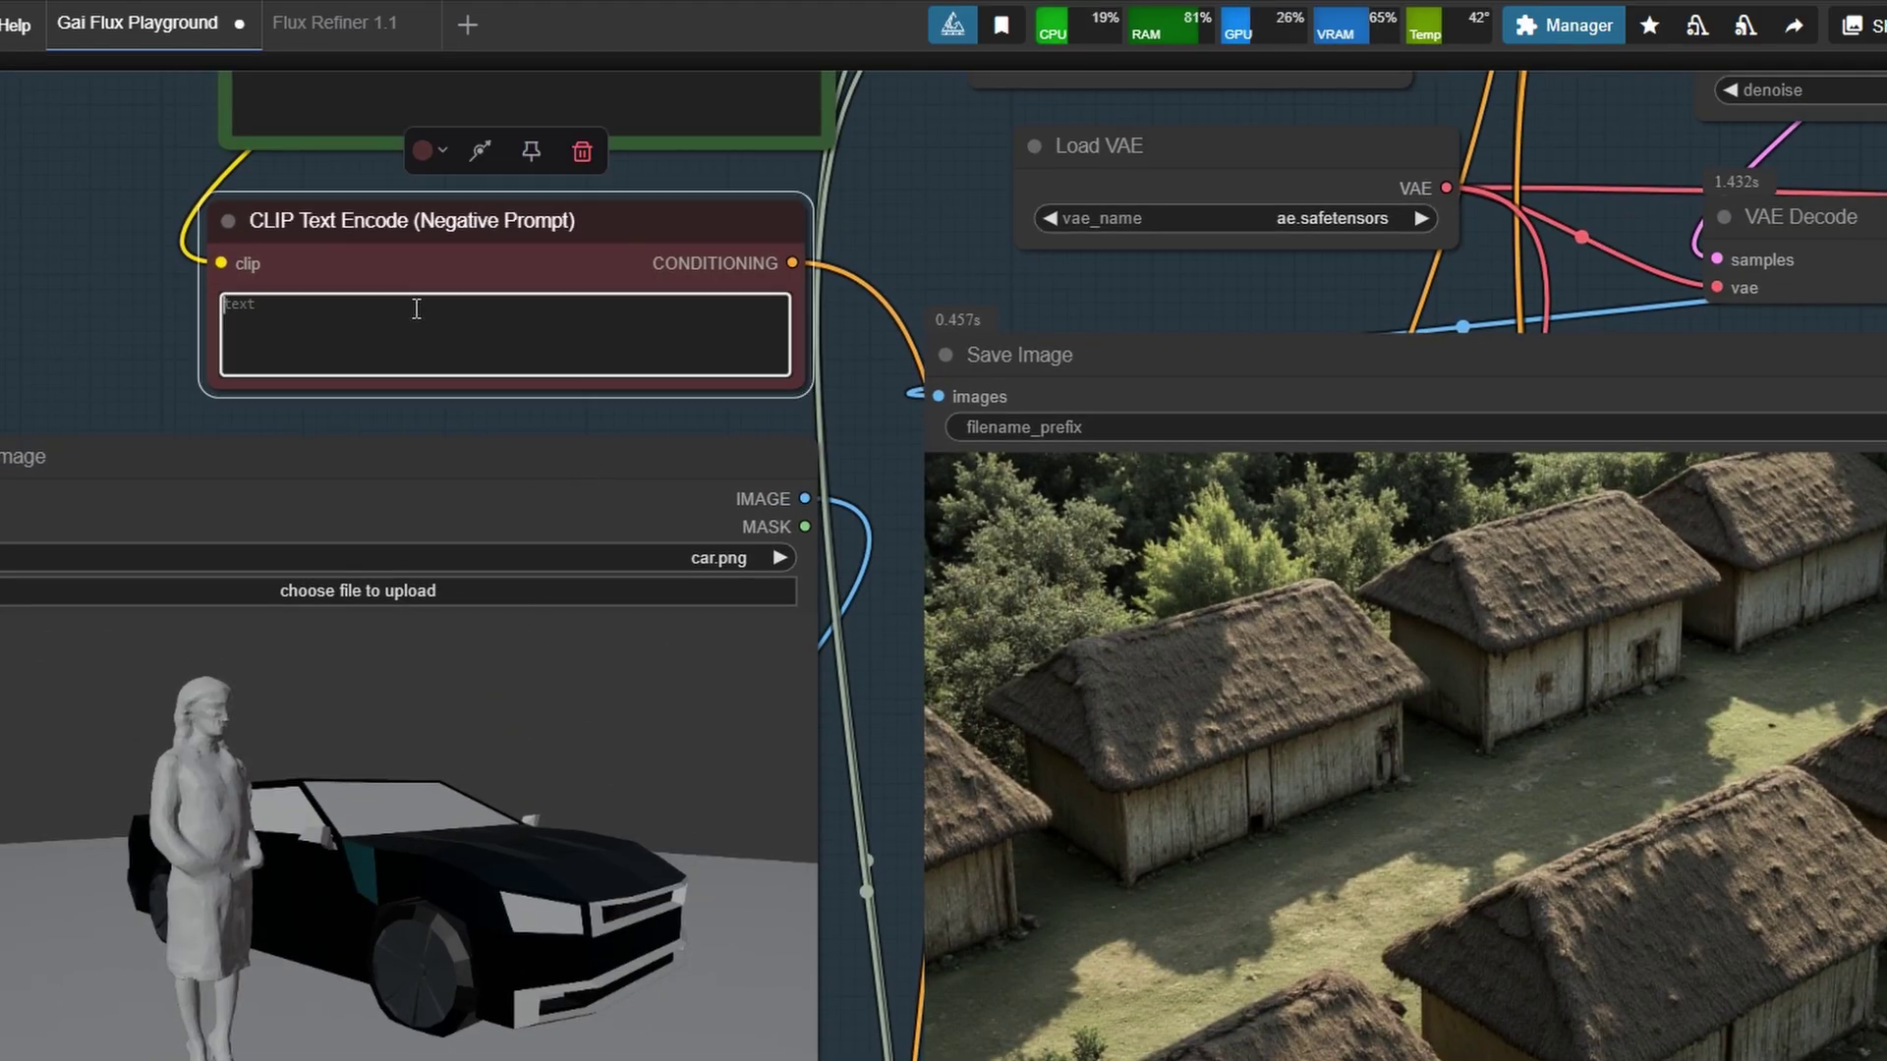
left_click_drag(83, 291, 105, 504)
left_click_drag(651, 170, 2, 146)
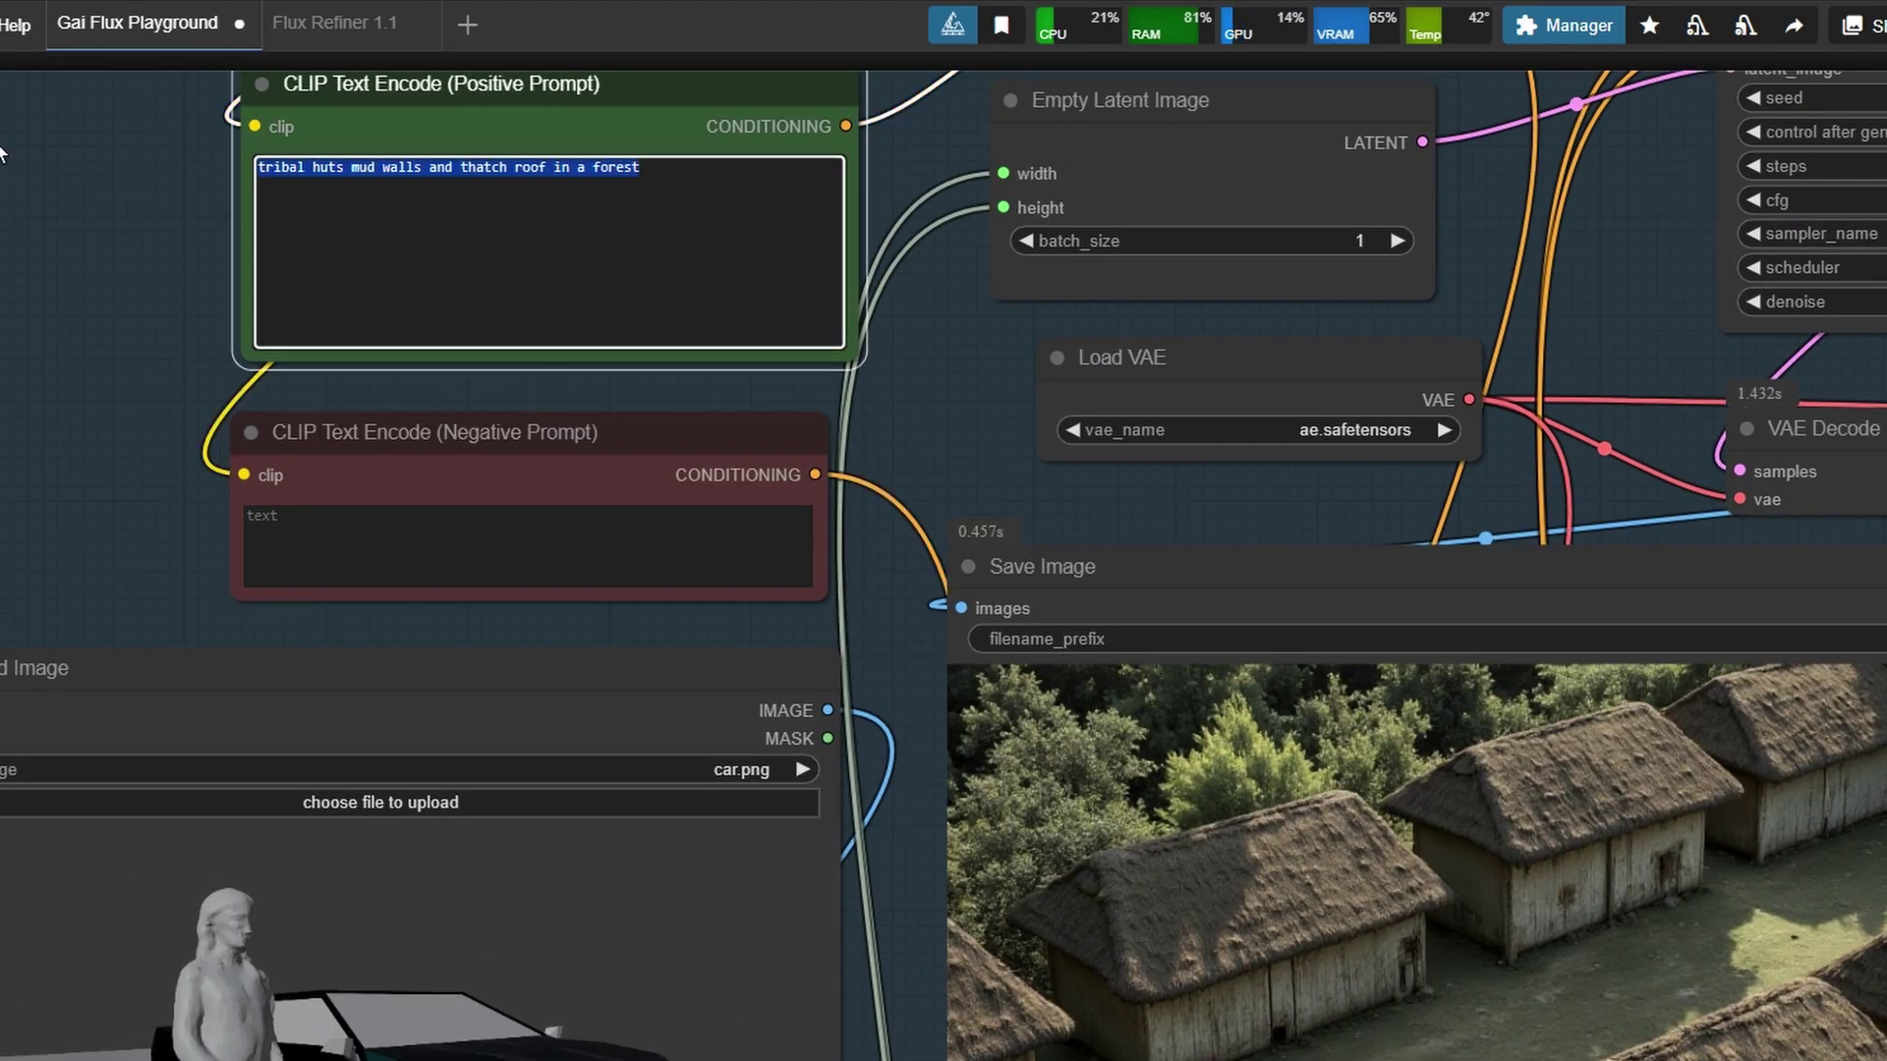
type("woman standi")
type("ng ")
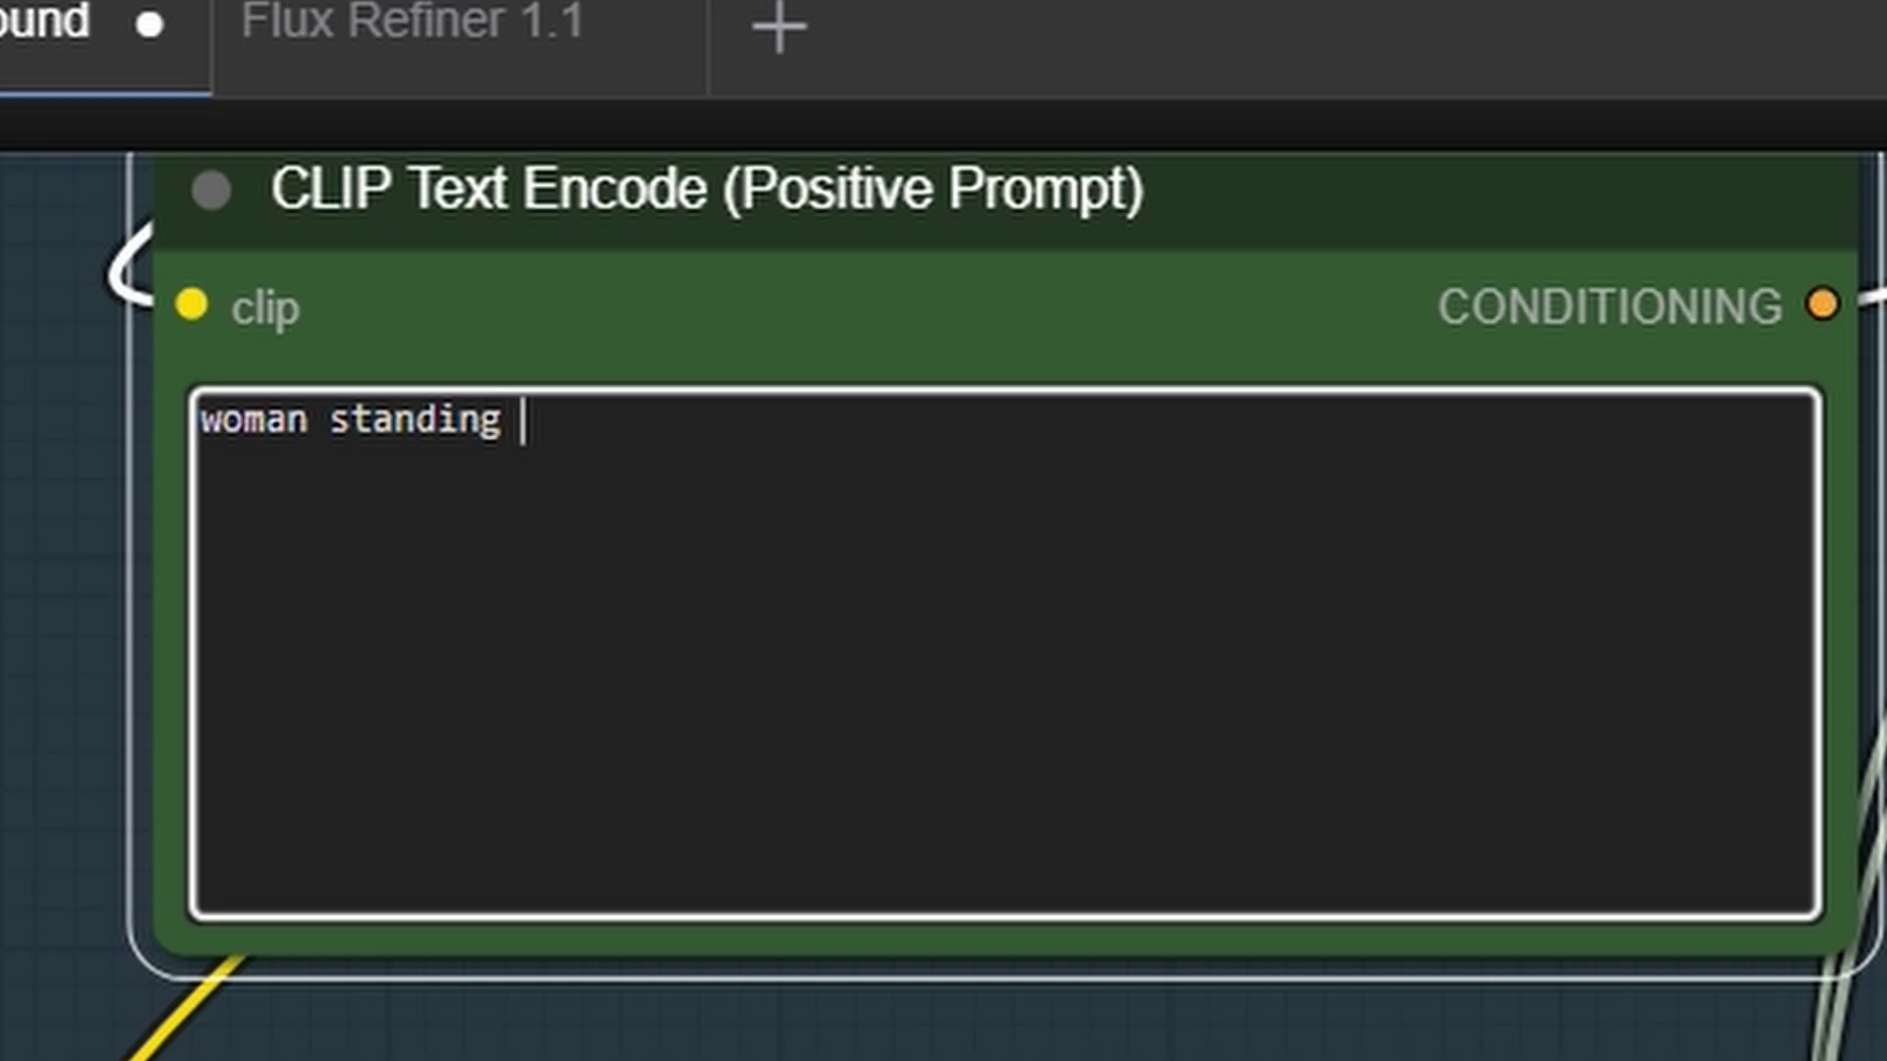
type("near a ca")
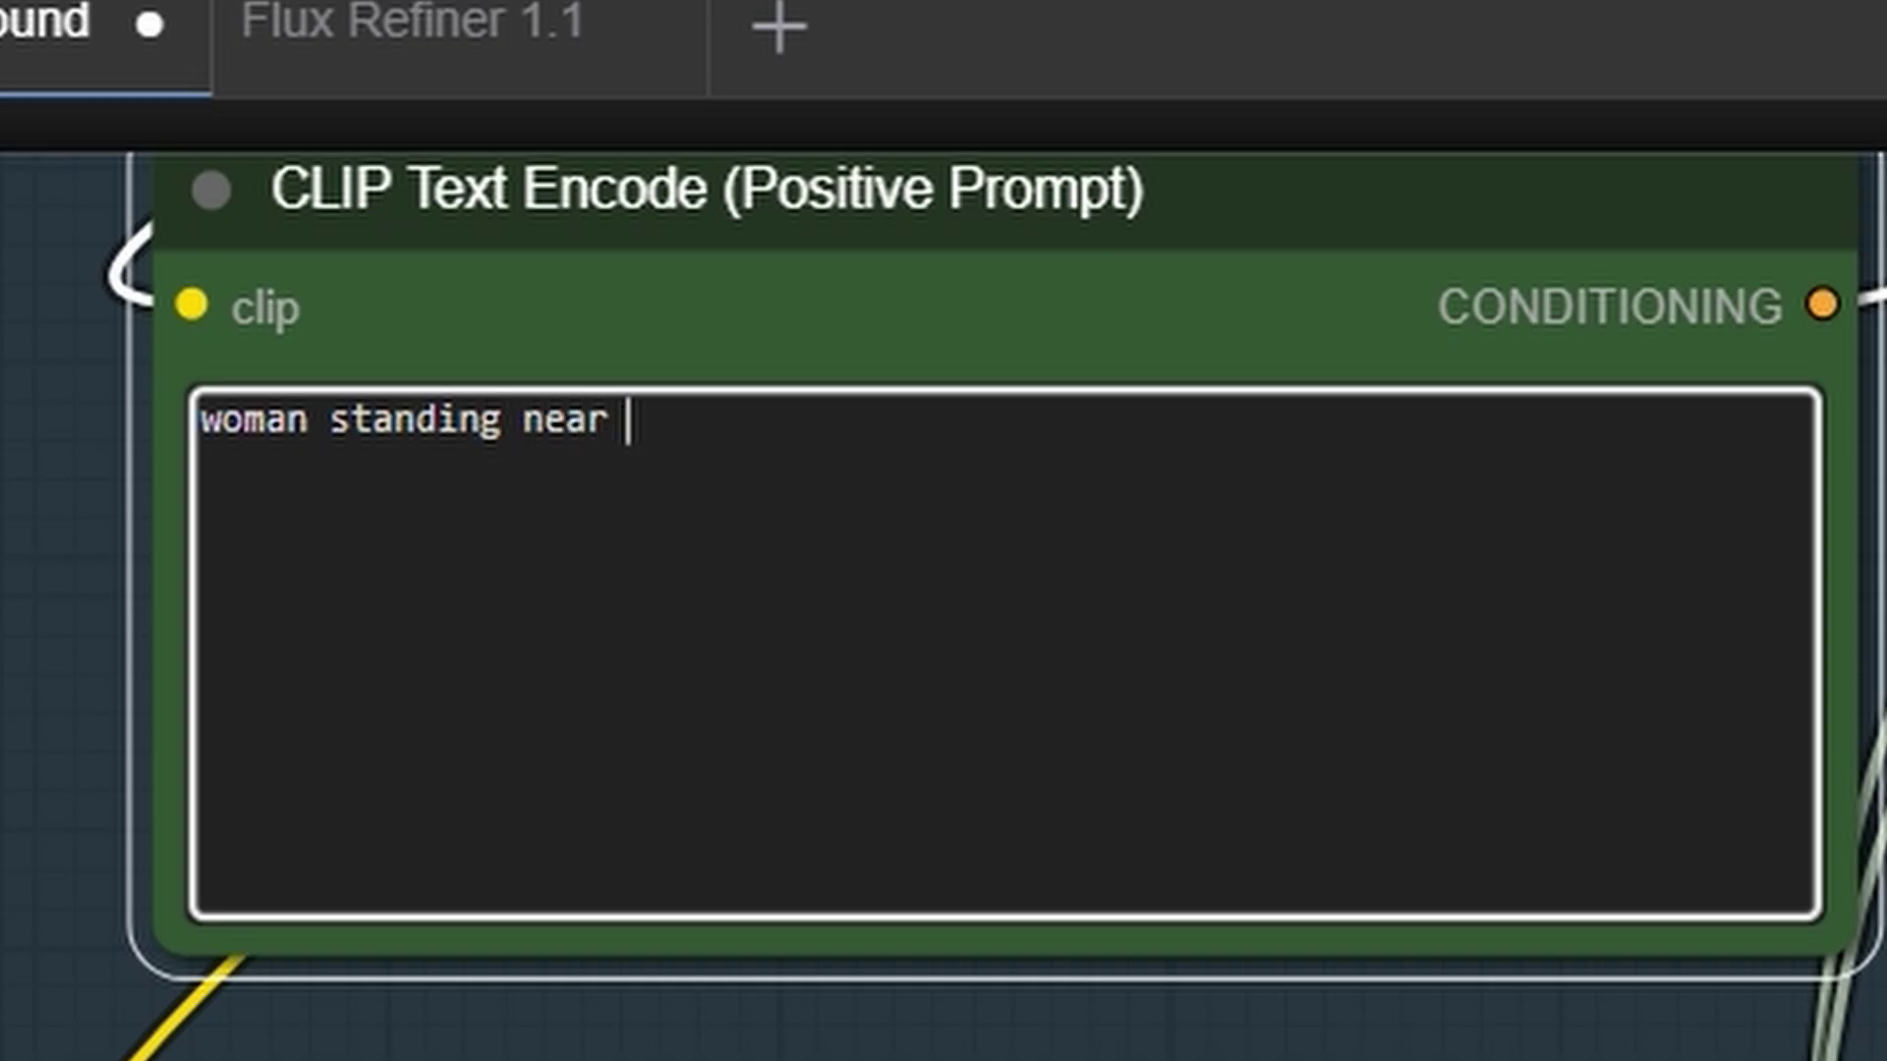
type(".")
left_click(115, 161)
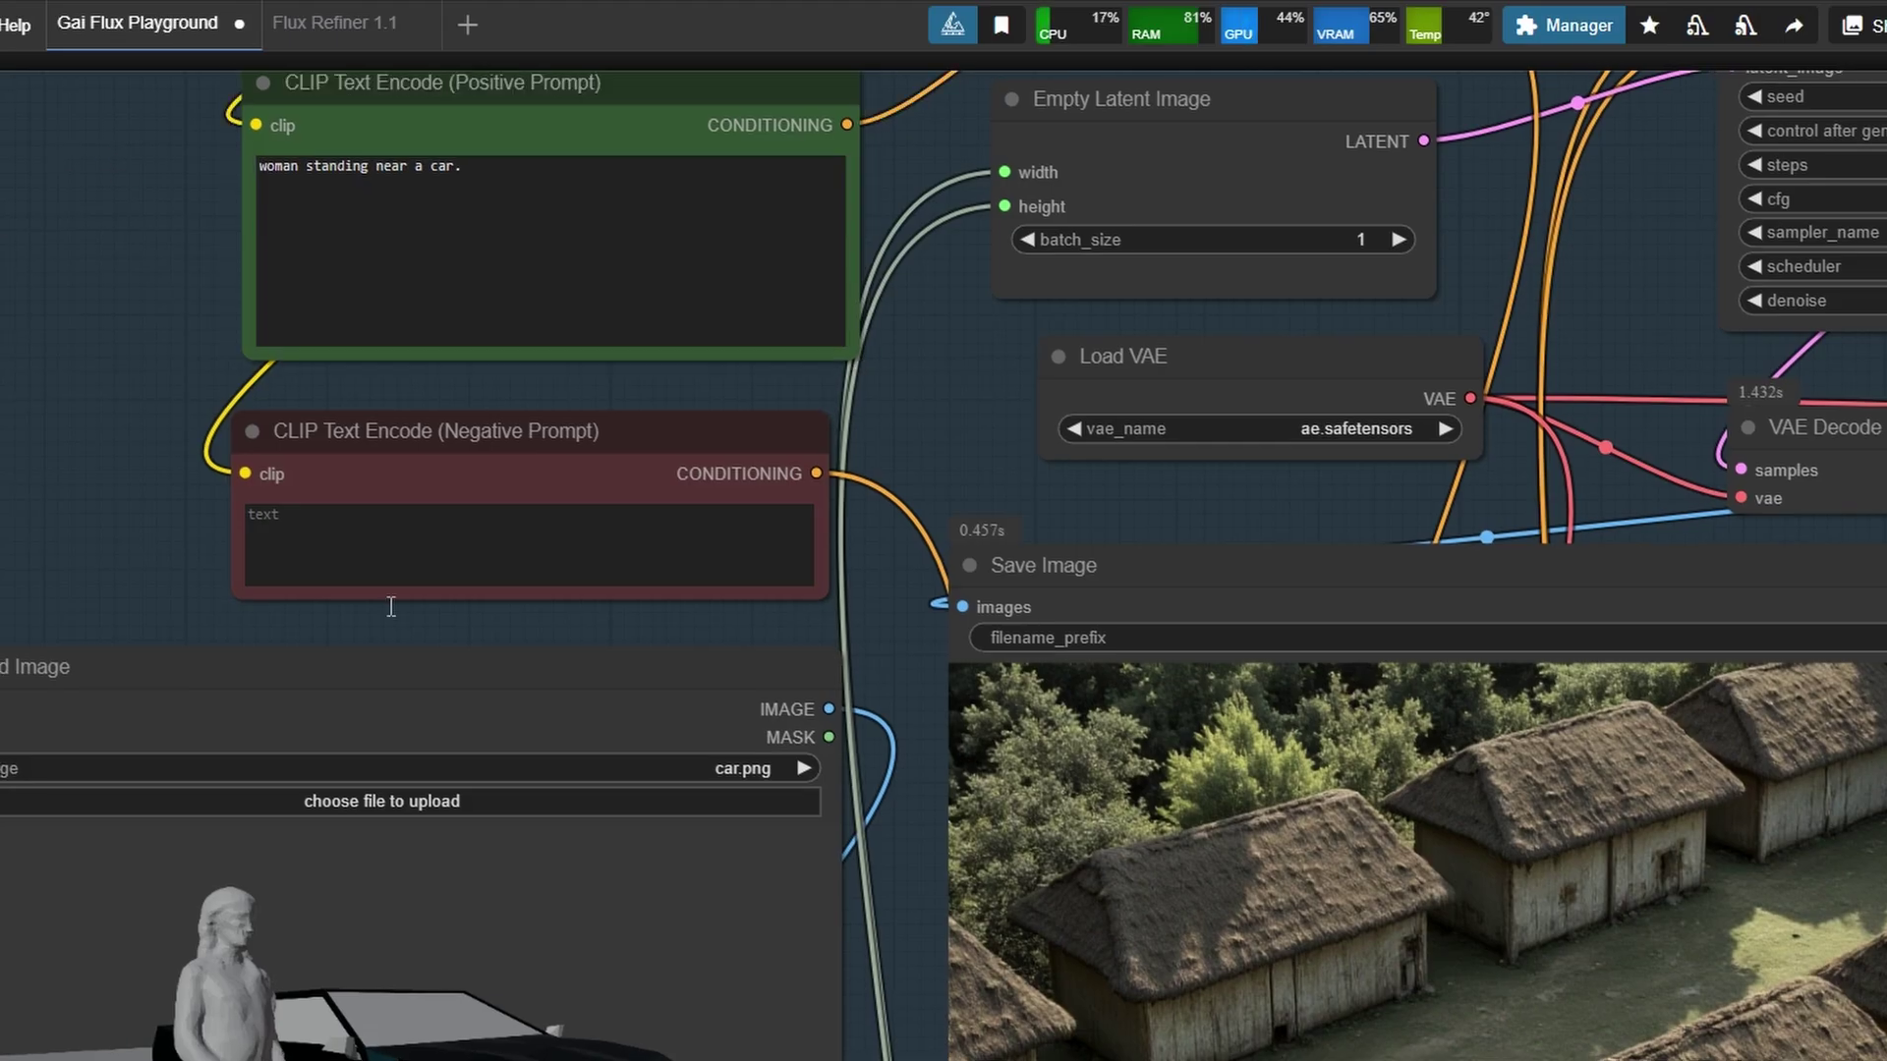
Step: Examine the loaded car render, the ControlNet settings and the depth map preview while the image generates
middle_click_drag(500, 833, 382, 476)
middle_click_drag(468, 669, 568, 475)
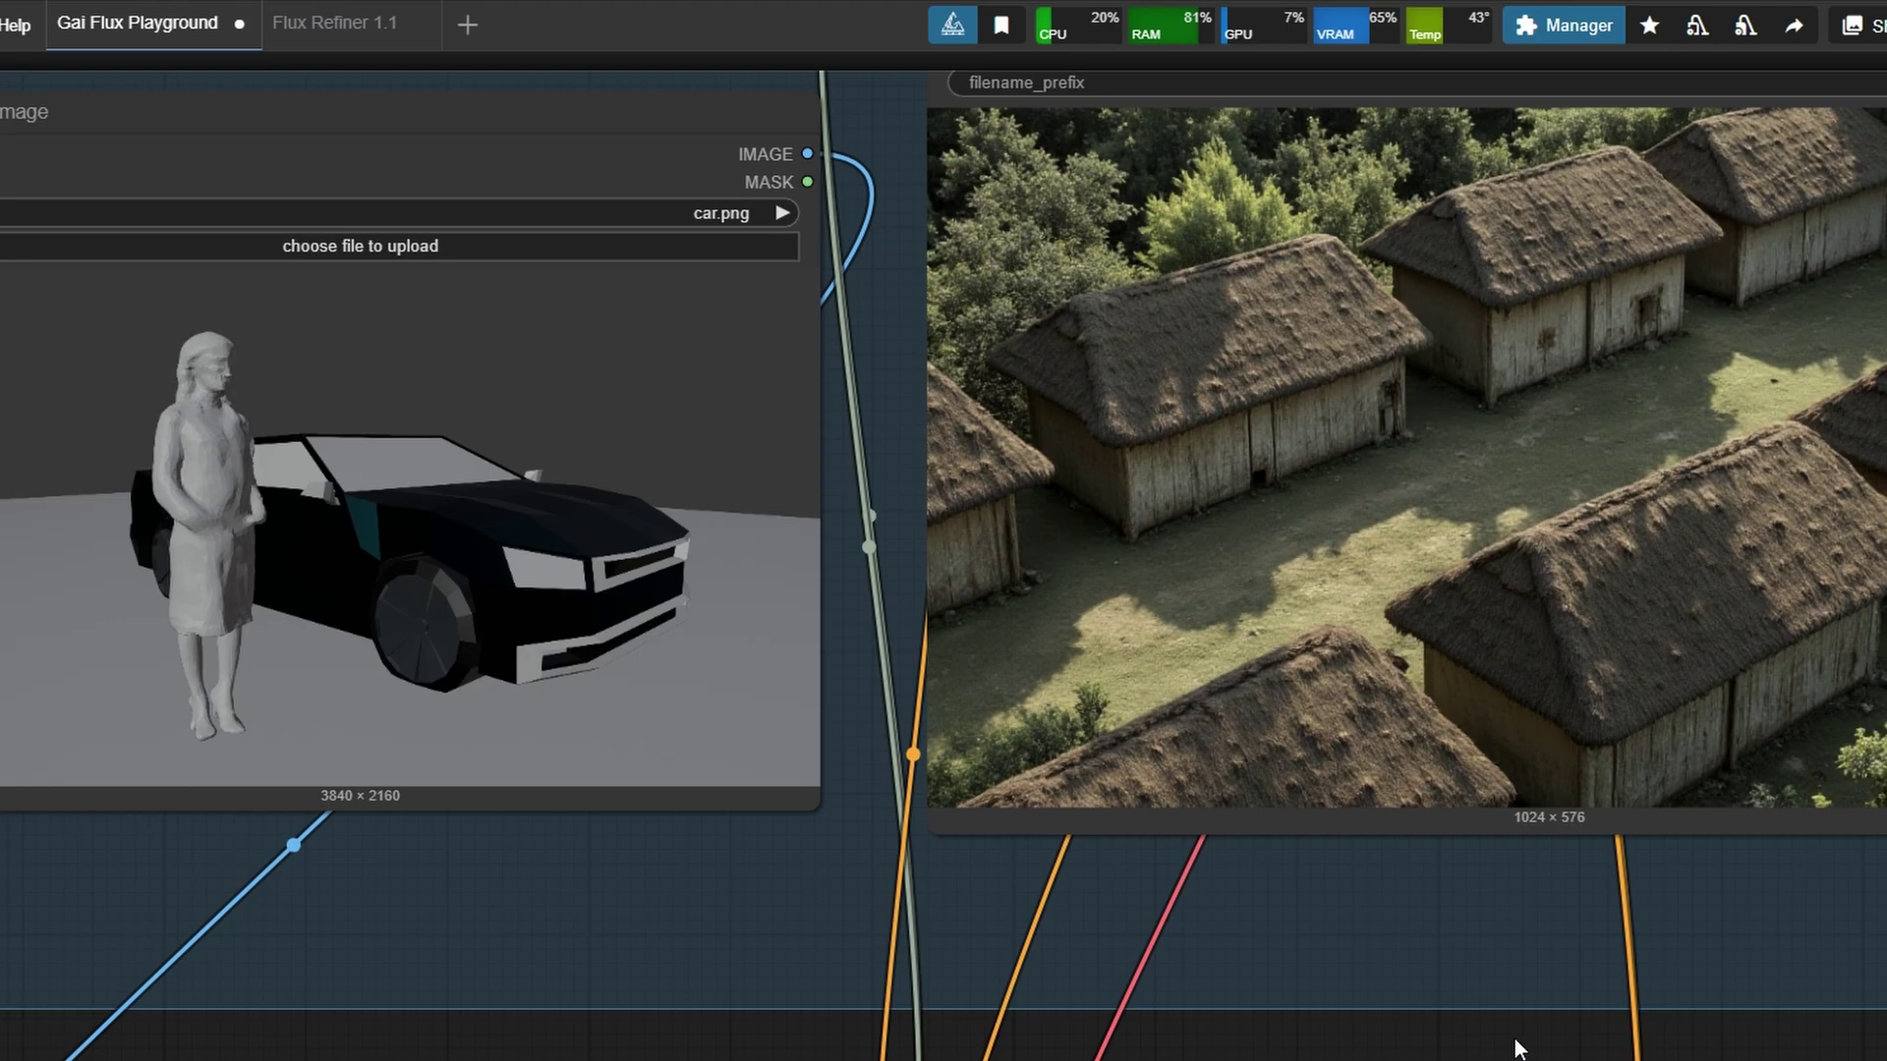
middle_click_drag(940, 1053, 1041, 644)
scroll(1051, 833, "down", 5)
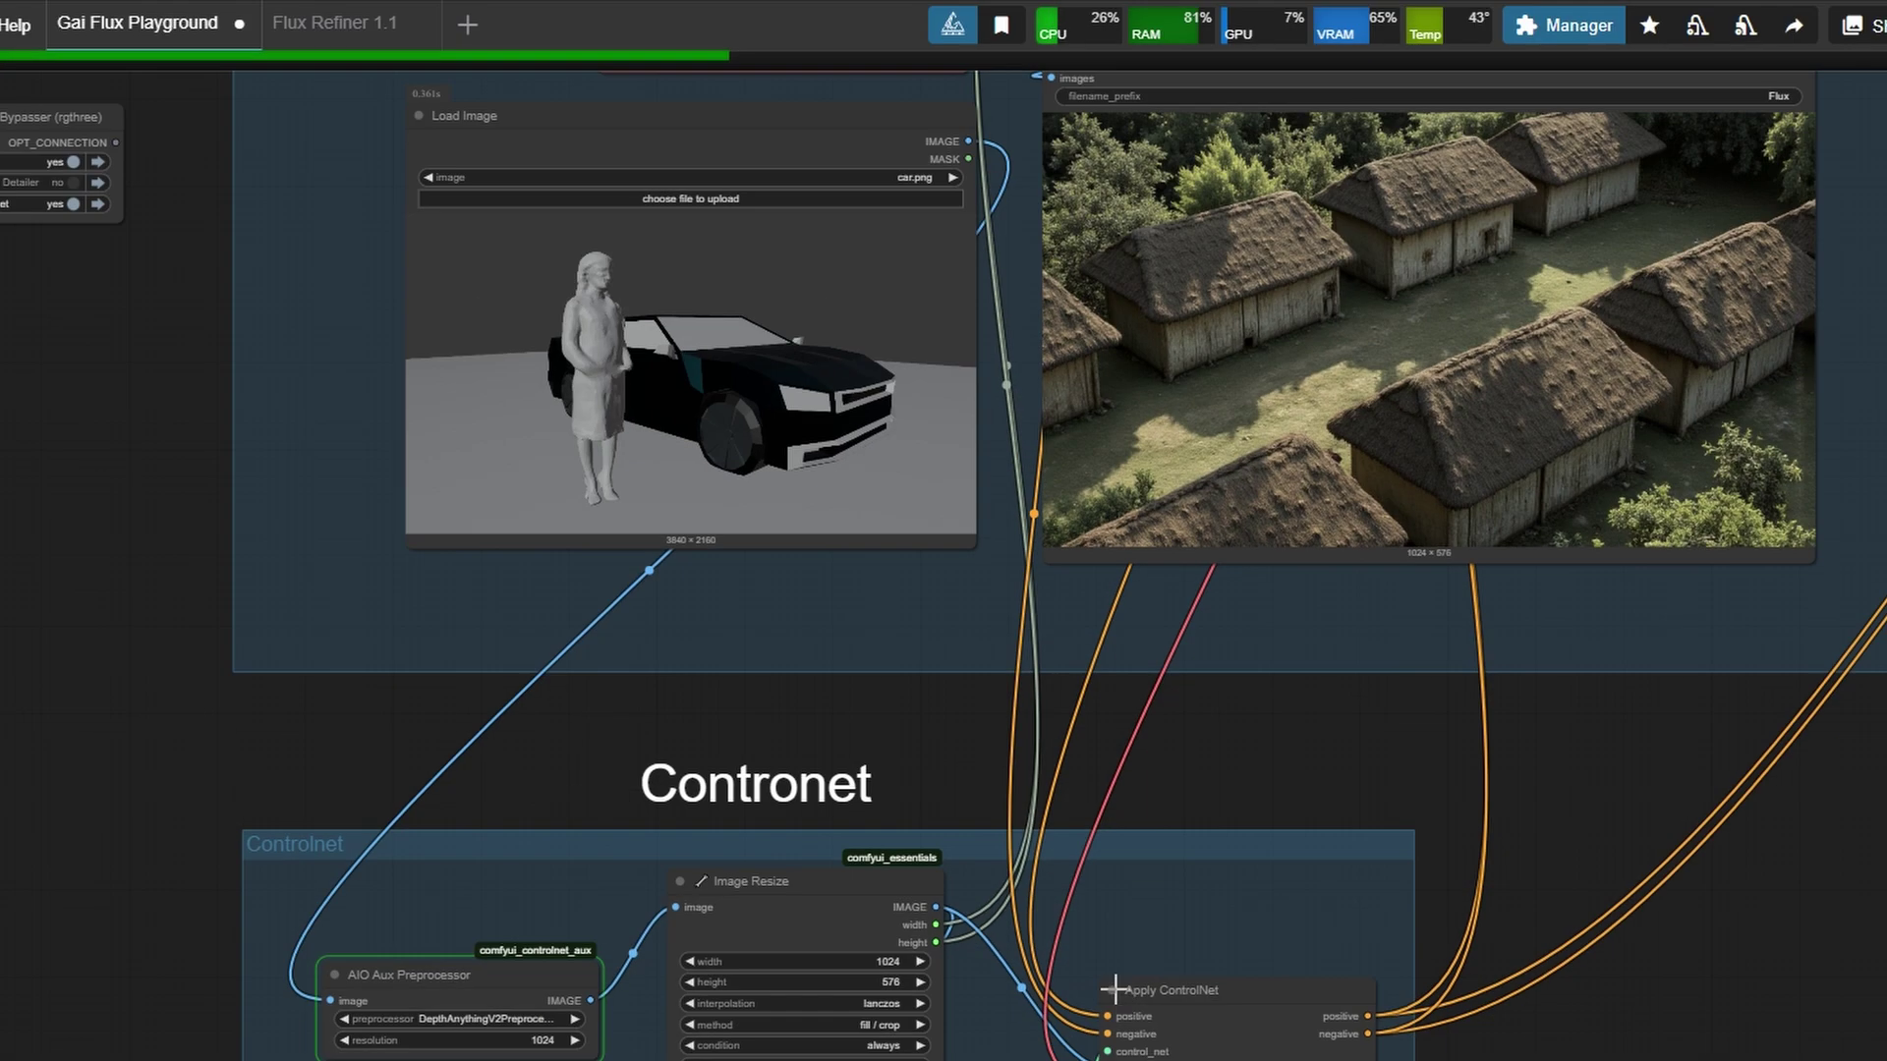
middle_click_drag(1114, 1002, 1074, 704)
scroll(1074, 704, "down", 2)
scroll(1121, 758, "up", 6, "ctrl")
scroll(985, 822, "down", 4)
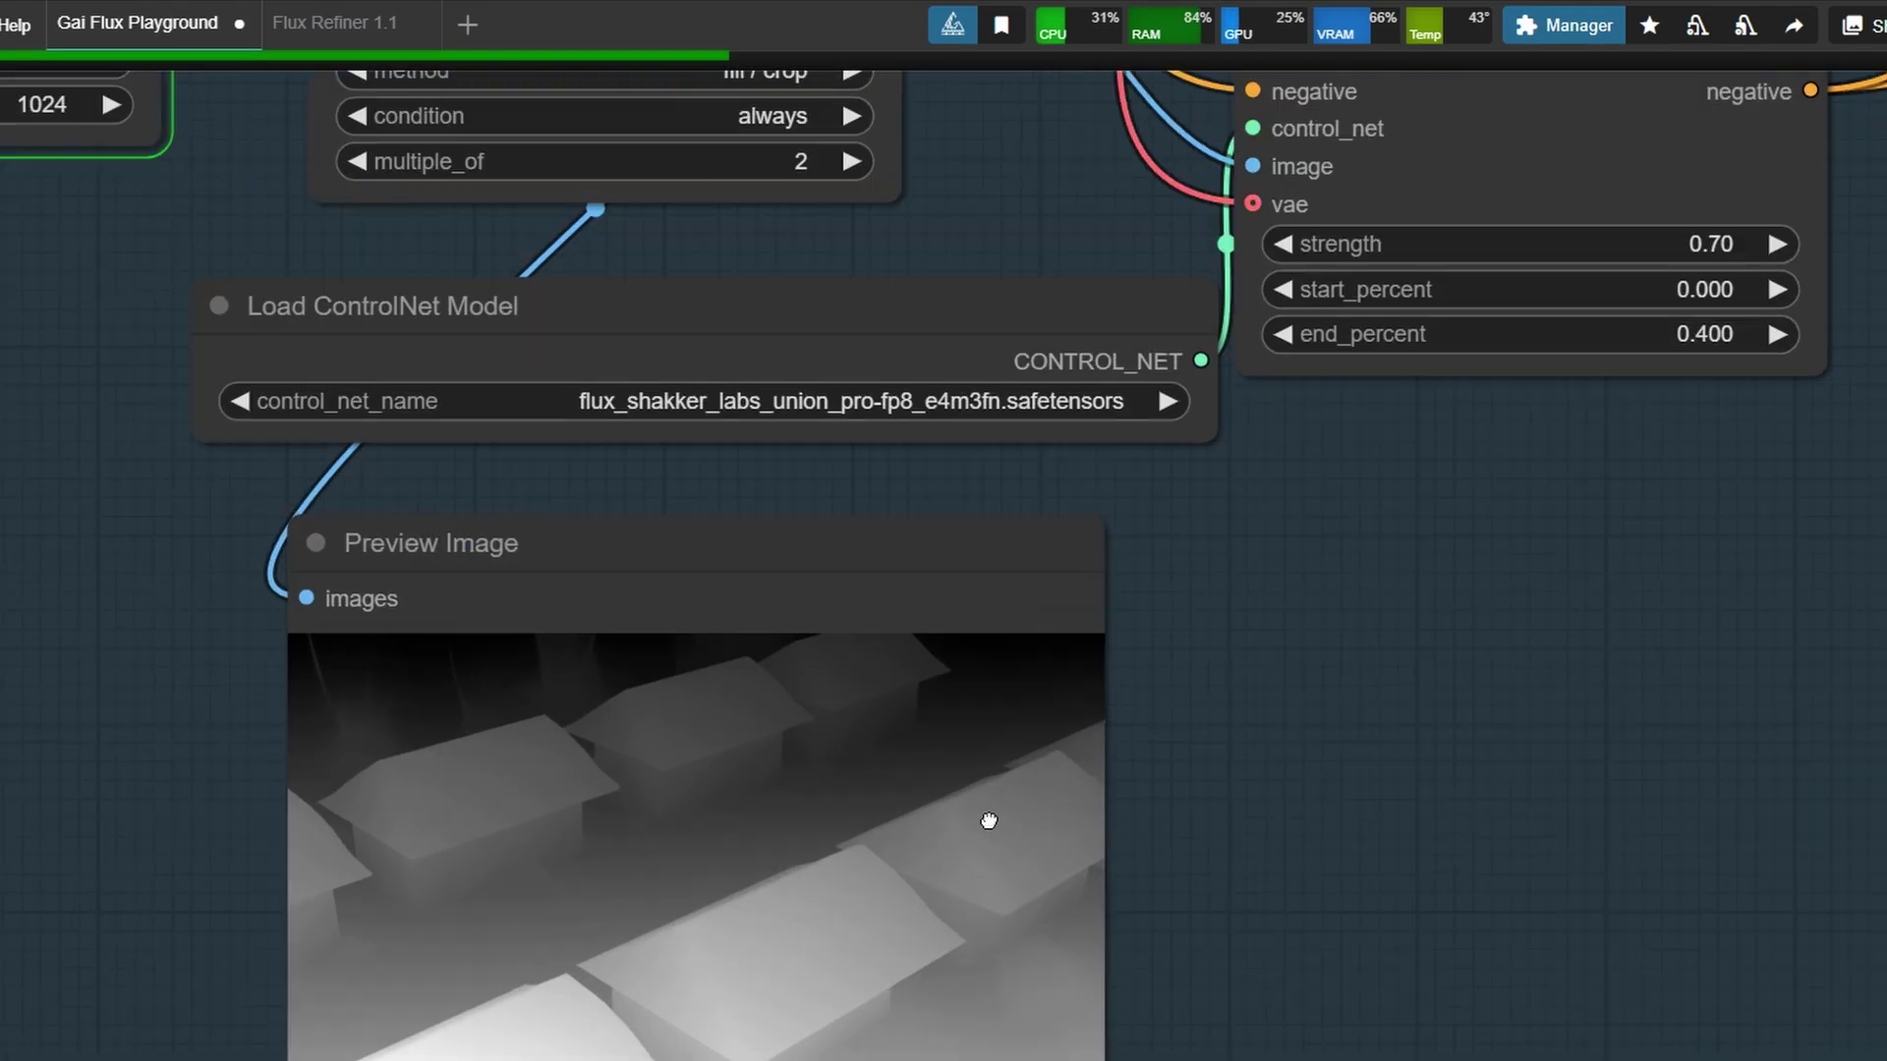
Step: Set the end_percent of the Apply ControlNet node to 0.6
left_click_drag(1236, 652, 1013, 956)
scroll(1013, 956, "down", 5)
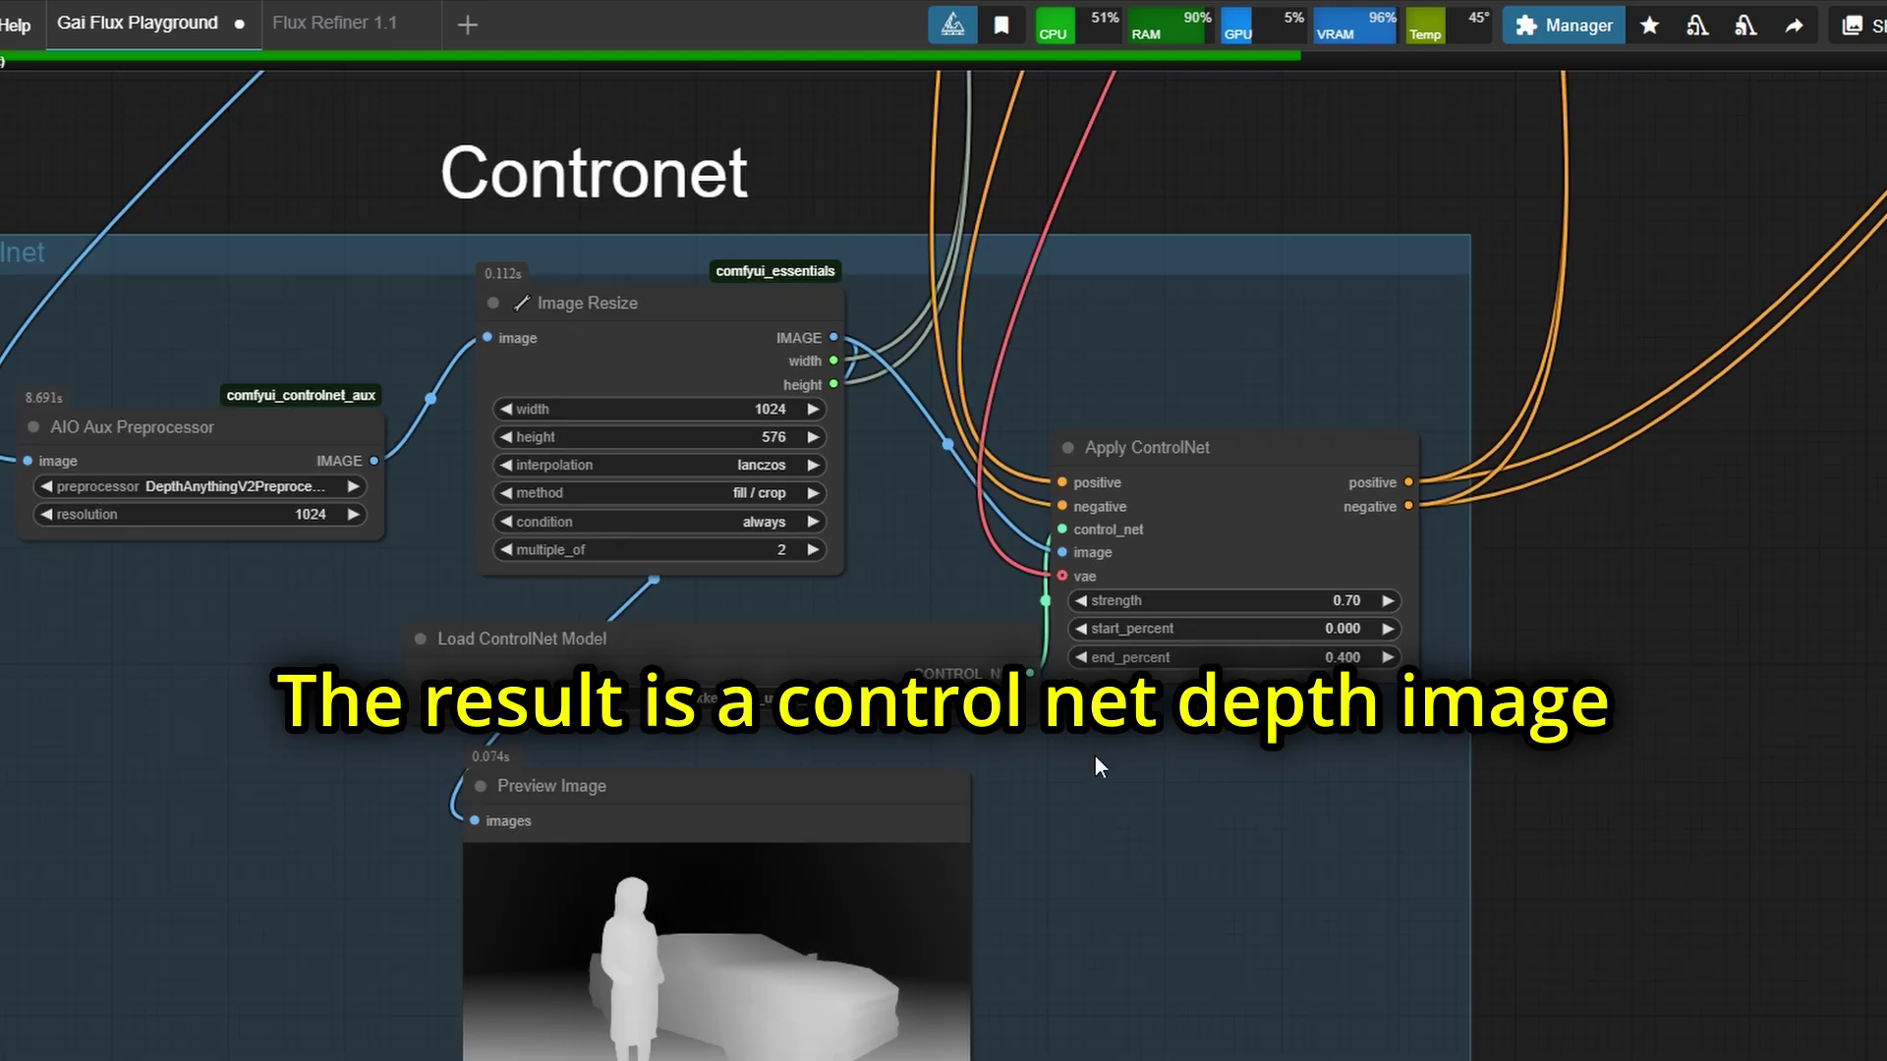
left_click_drag(1361, 194, 1226, 680)
middle_click_drag(1089, 199, 1145, 849)
scroll(1052, 755, "up", 2)
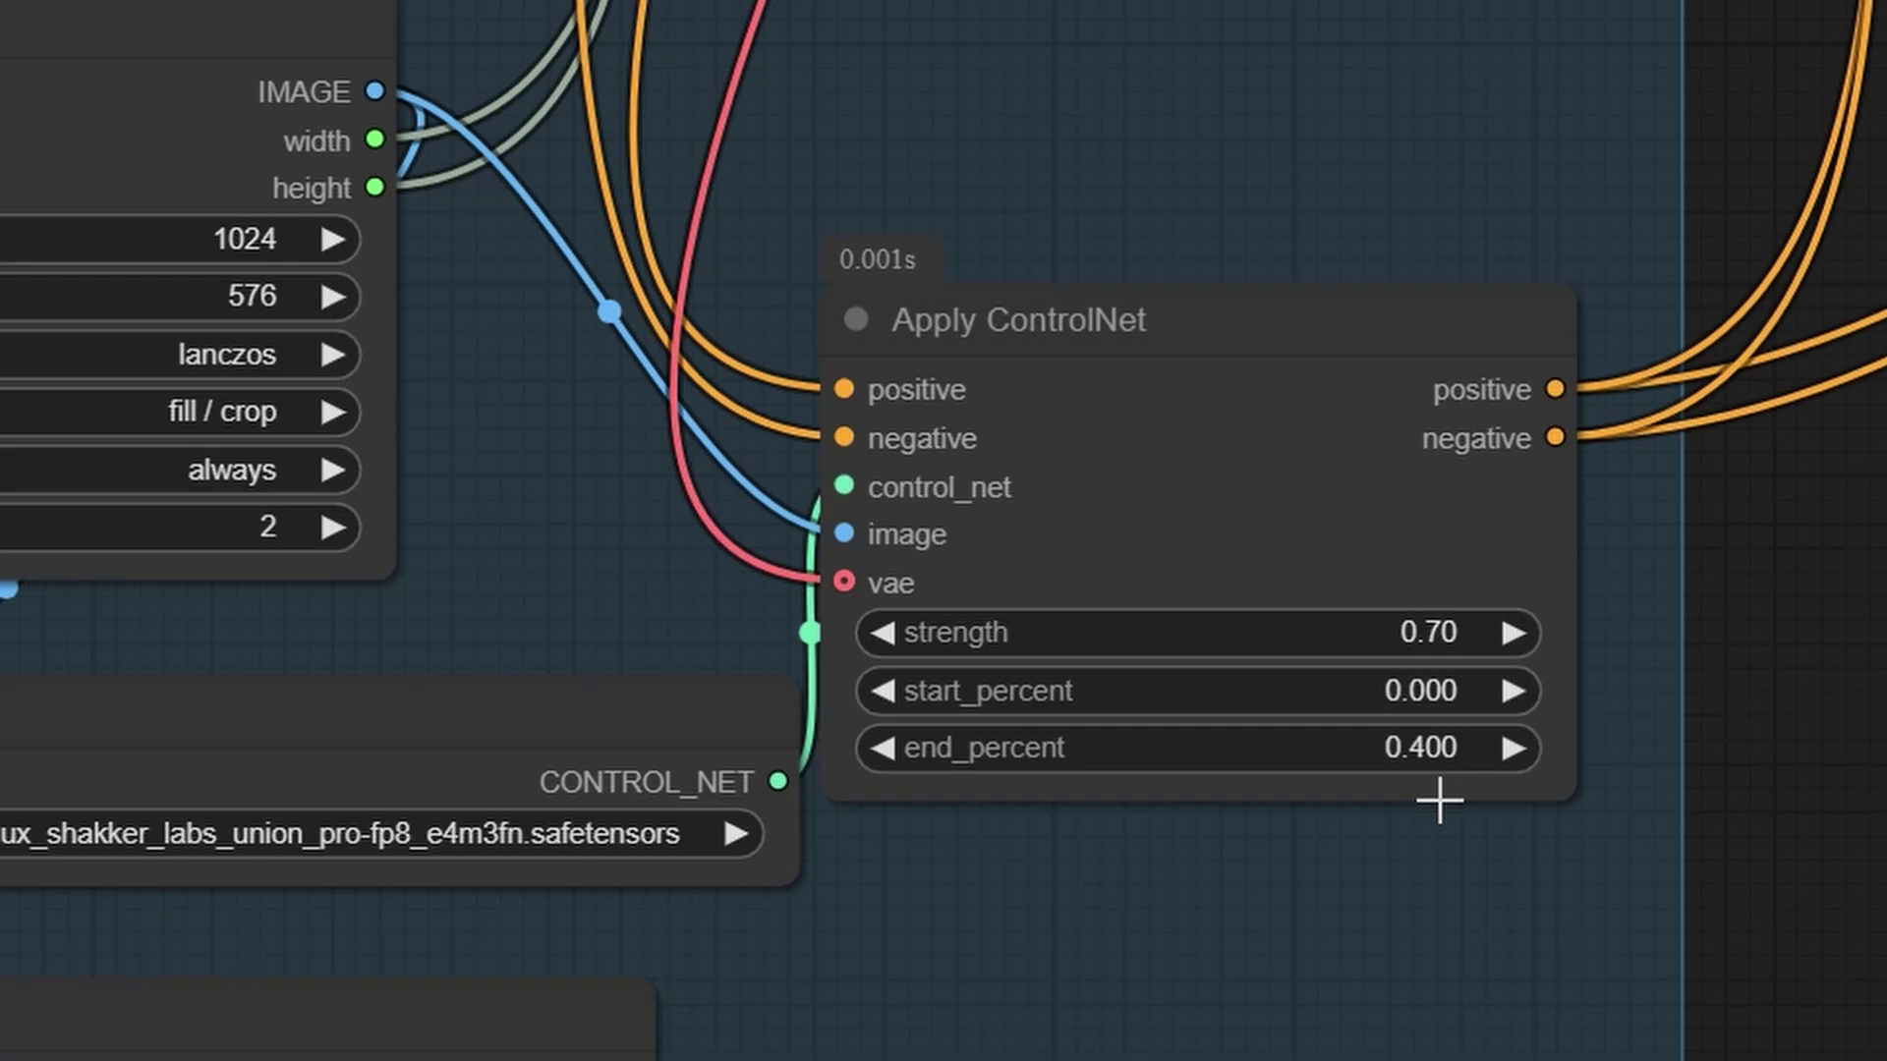
left_click(1415, 748)
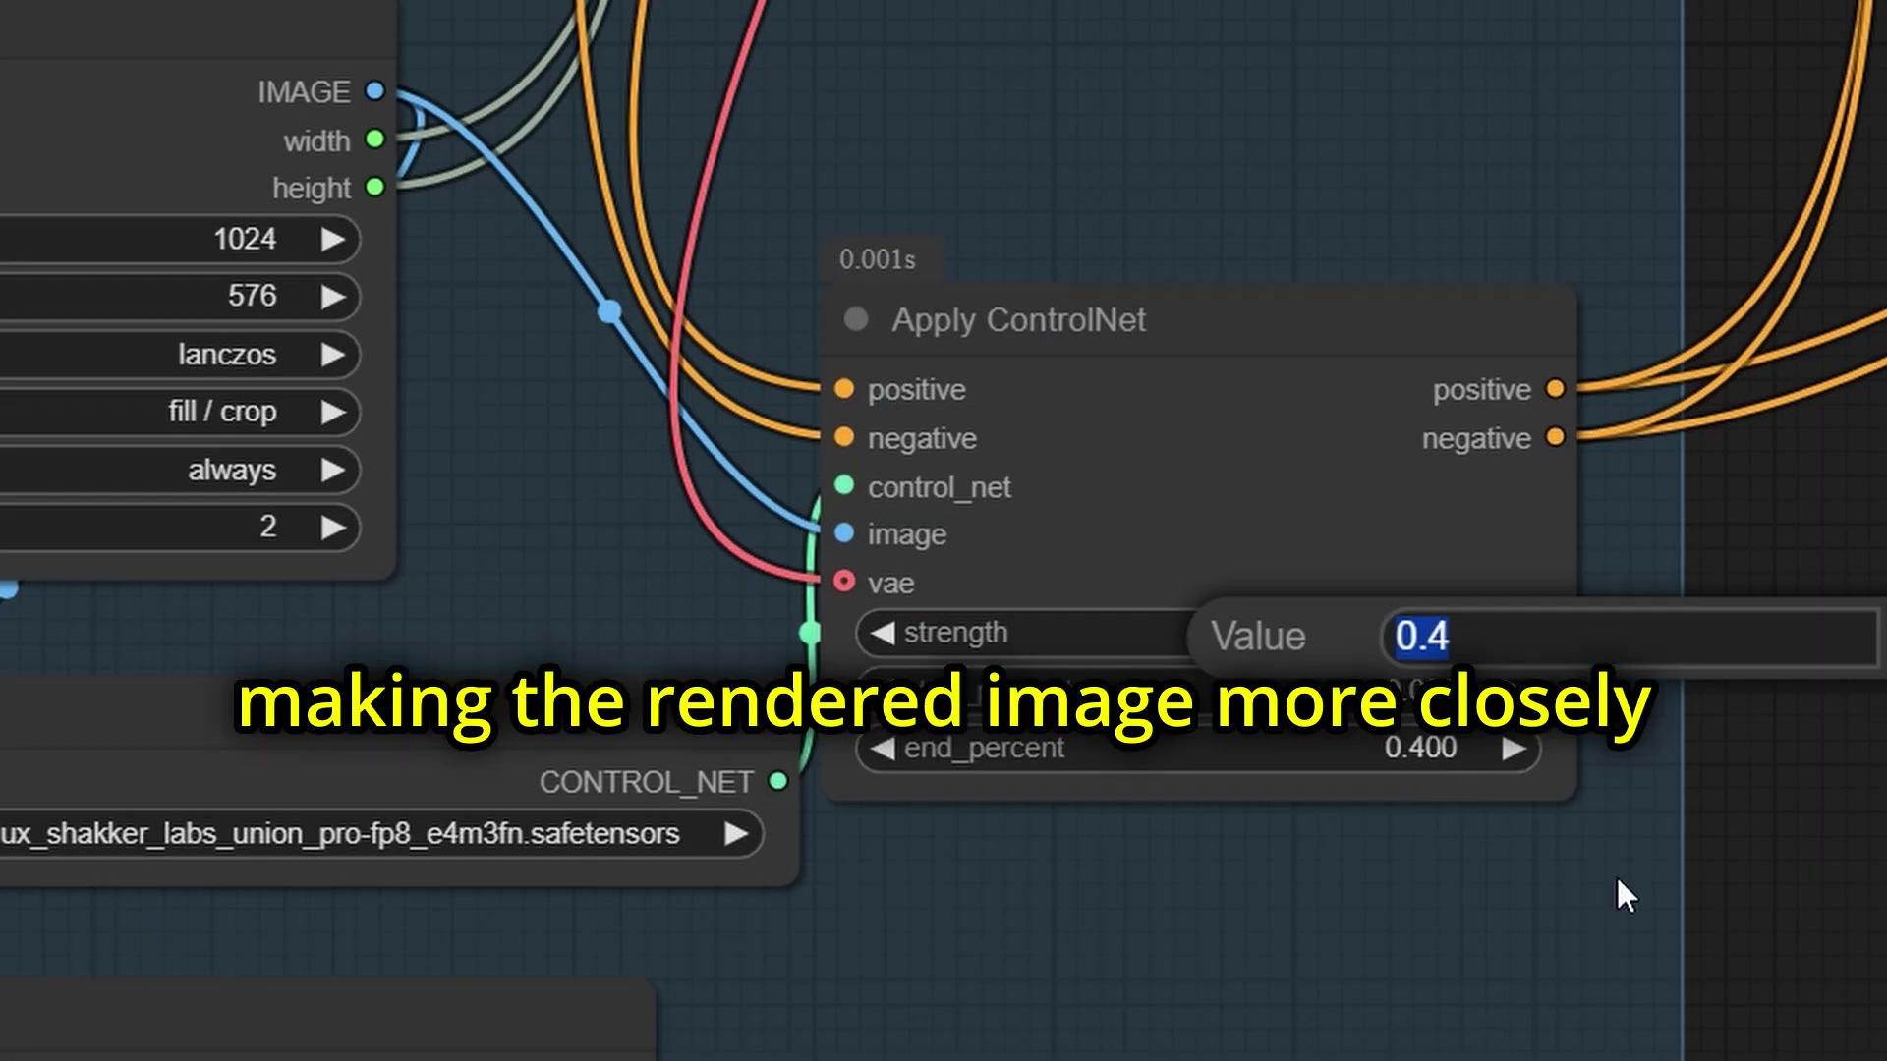
key("BackSpace")
type(".6")
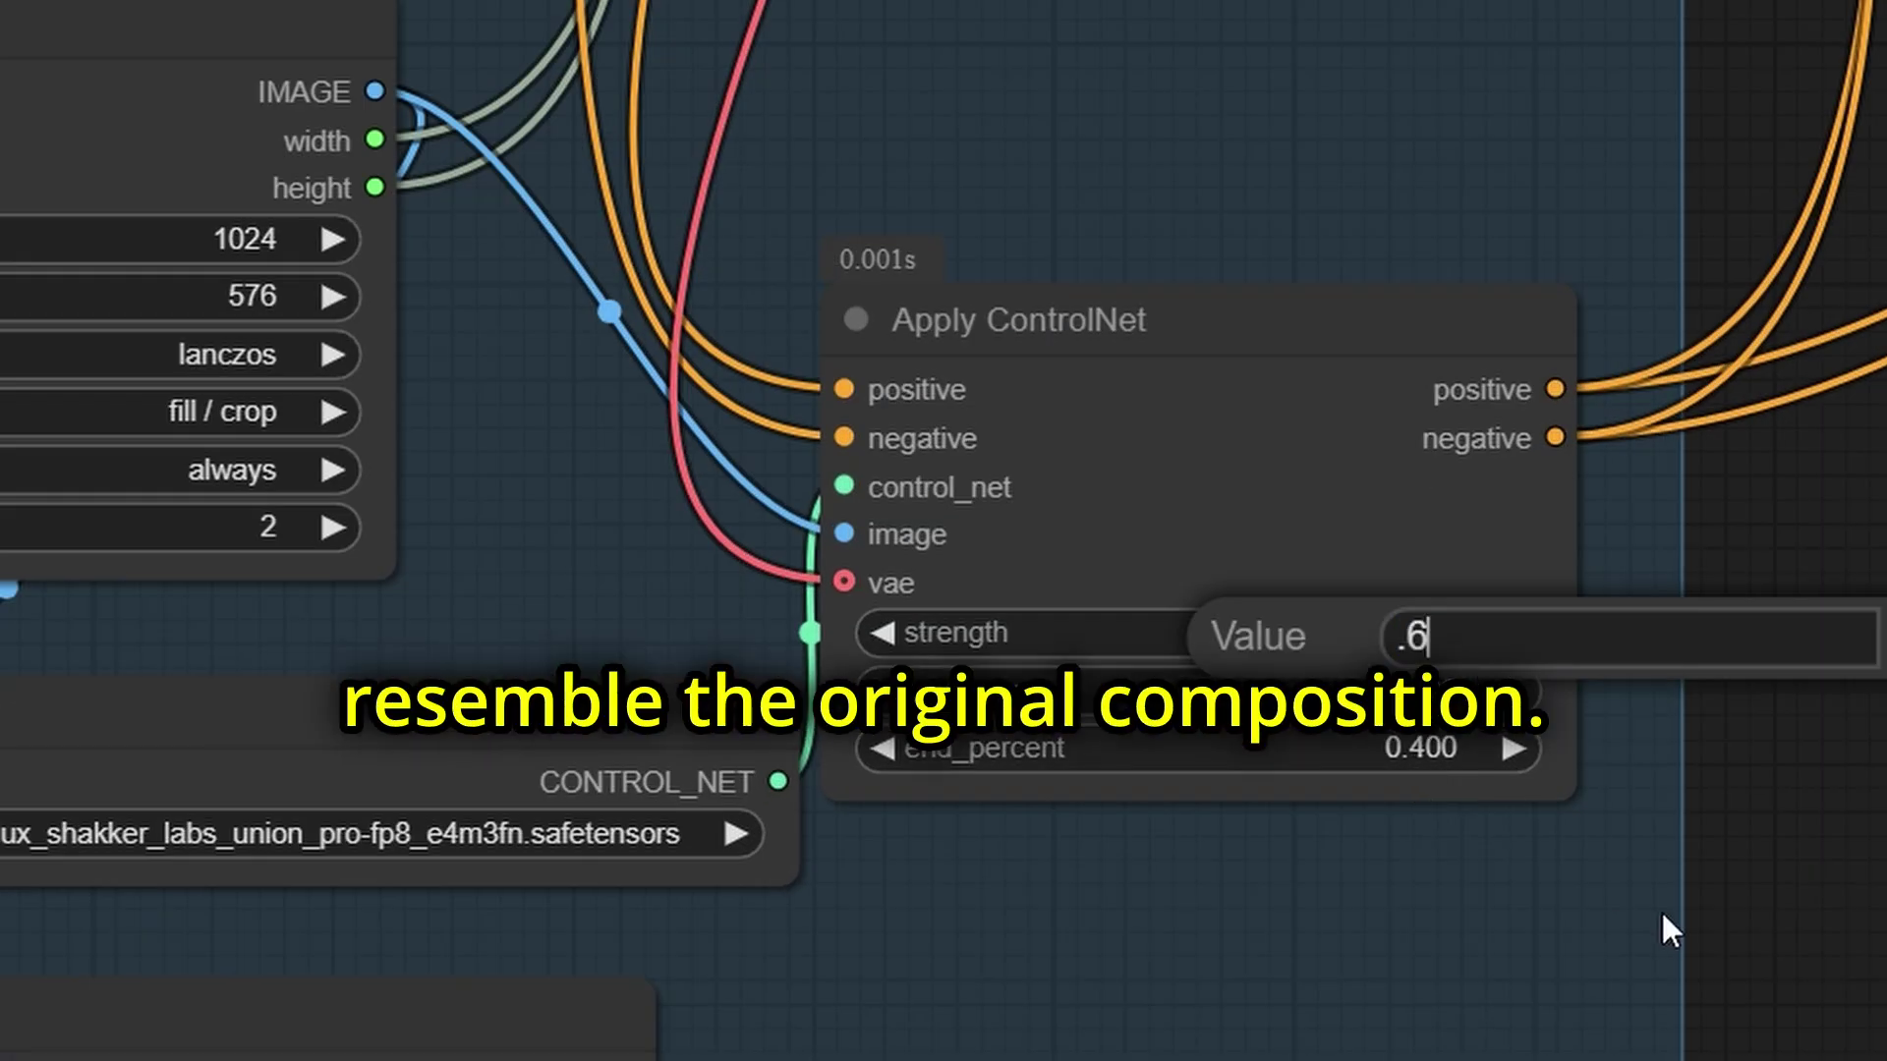
key("Return")
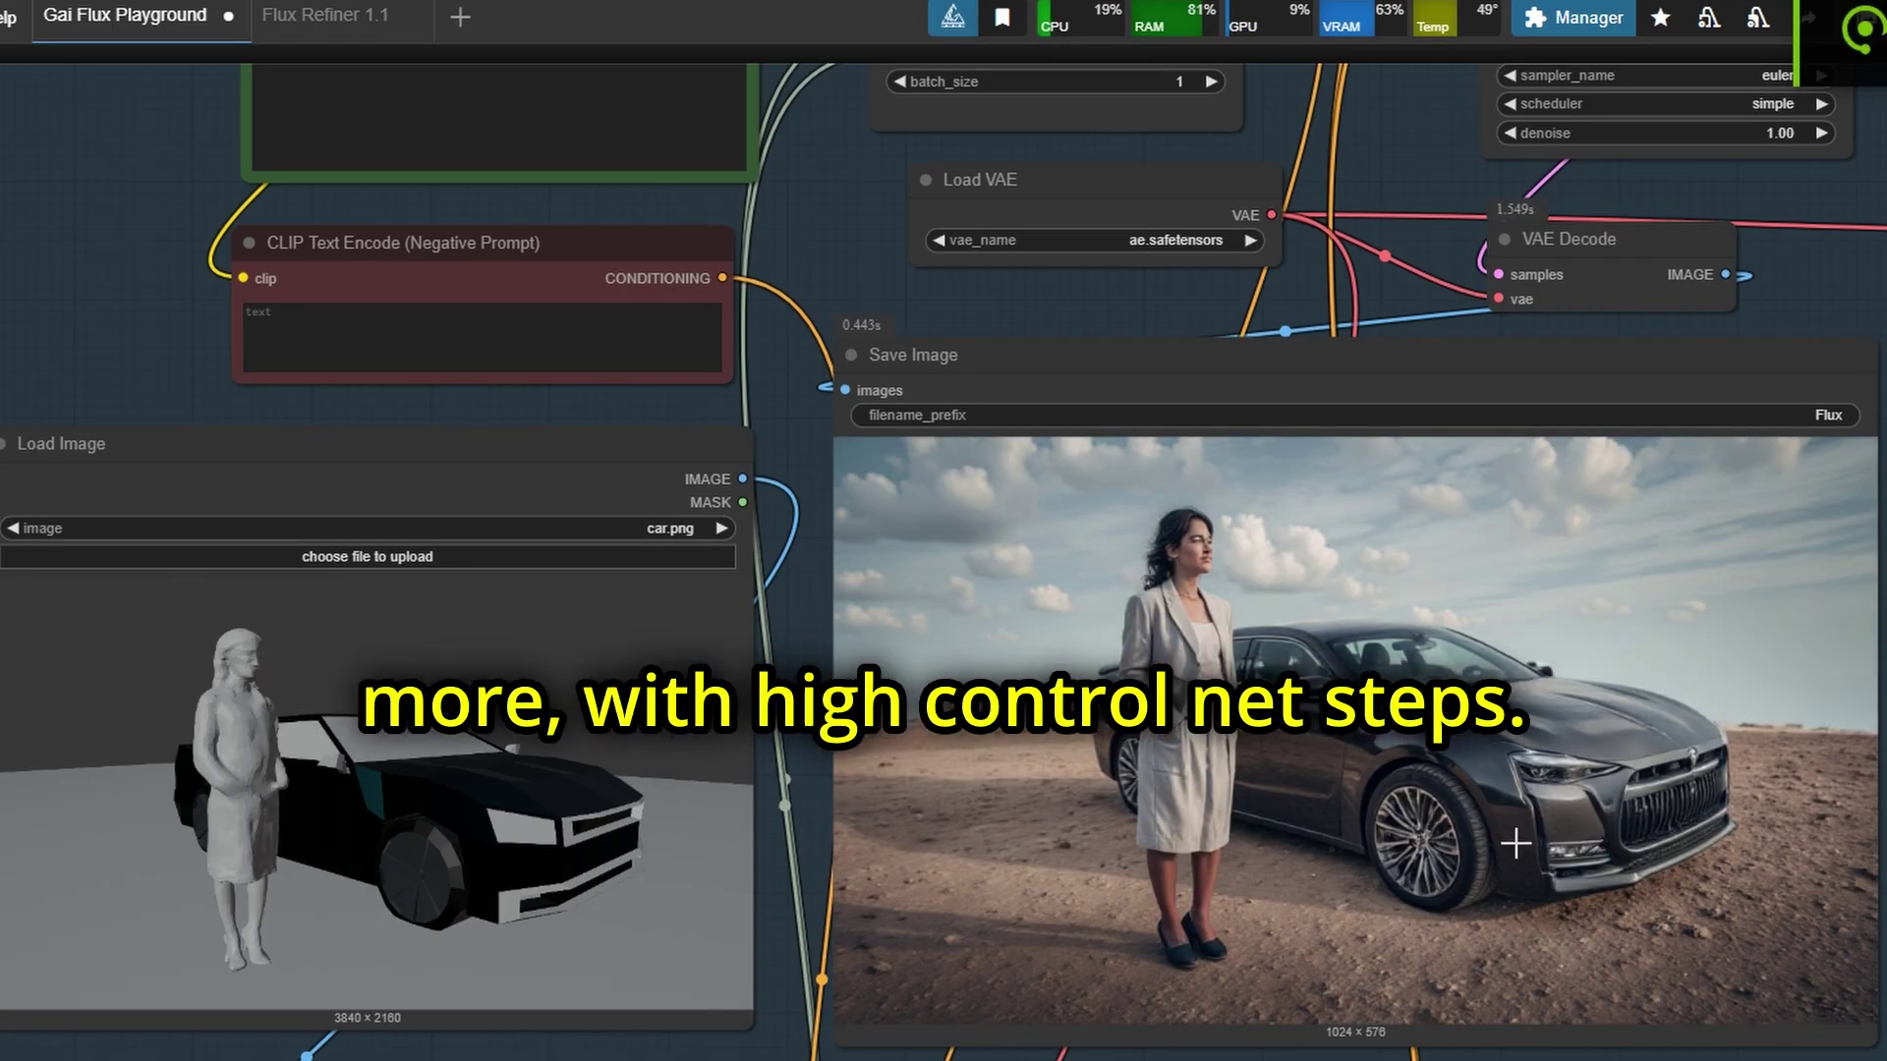
Step: Examine the generated woman-and-car images up close and compare their composition with the loaded car render
middle_click_drag(1365, 842, 1425, 422)
scroll(1293, 880, "up", 1)
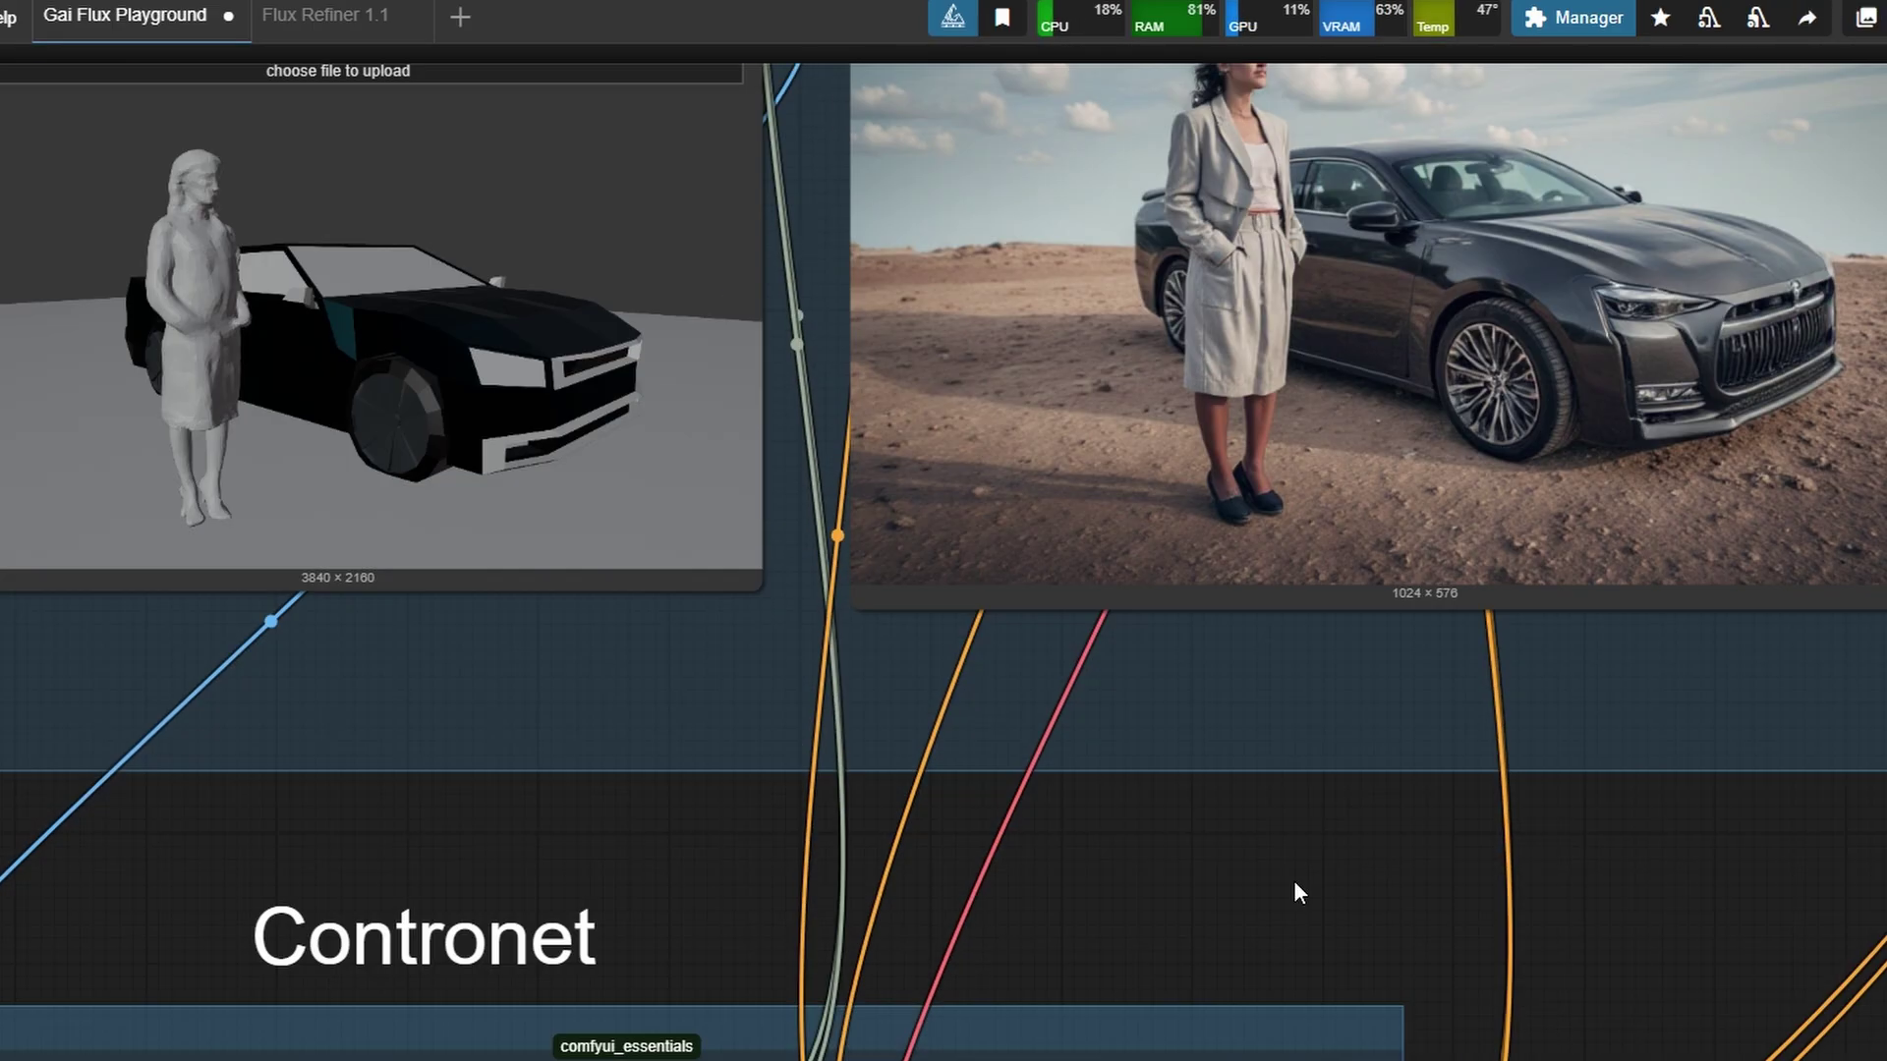
middle_click_drag(1293, 880, 1360, 377)
middle_click_drag(1314, 923, 1340, 677)
scroll(1354, 817, "up", 4)
scroll(1360, 830, "up", 3)
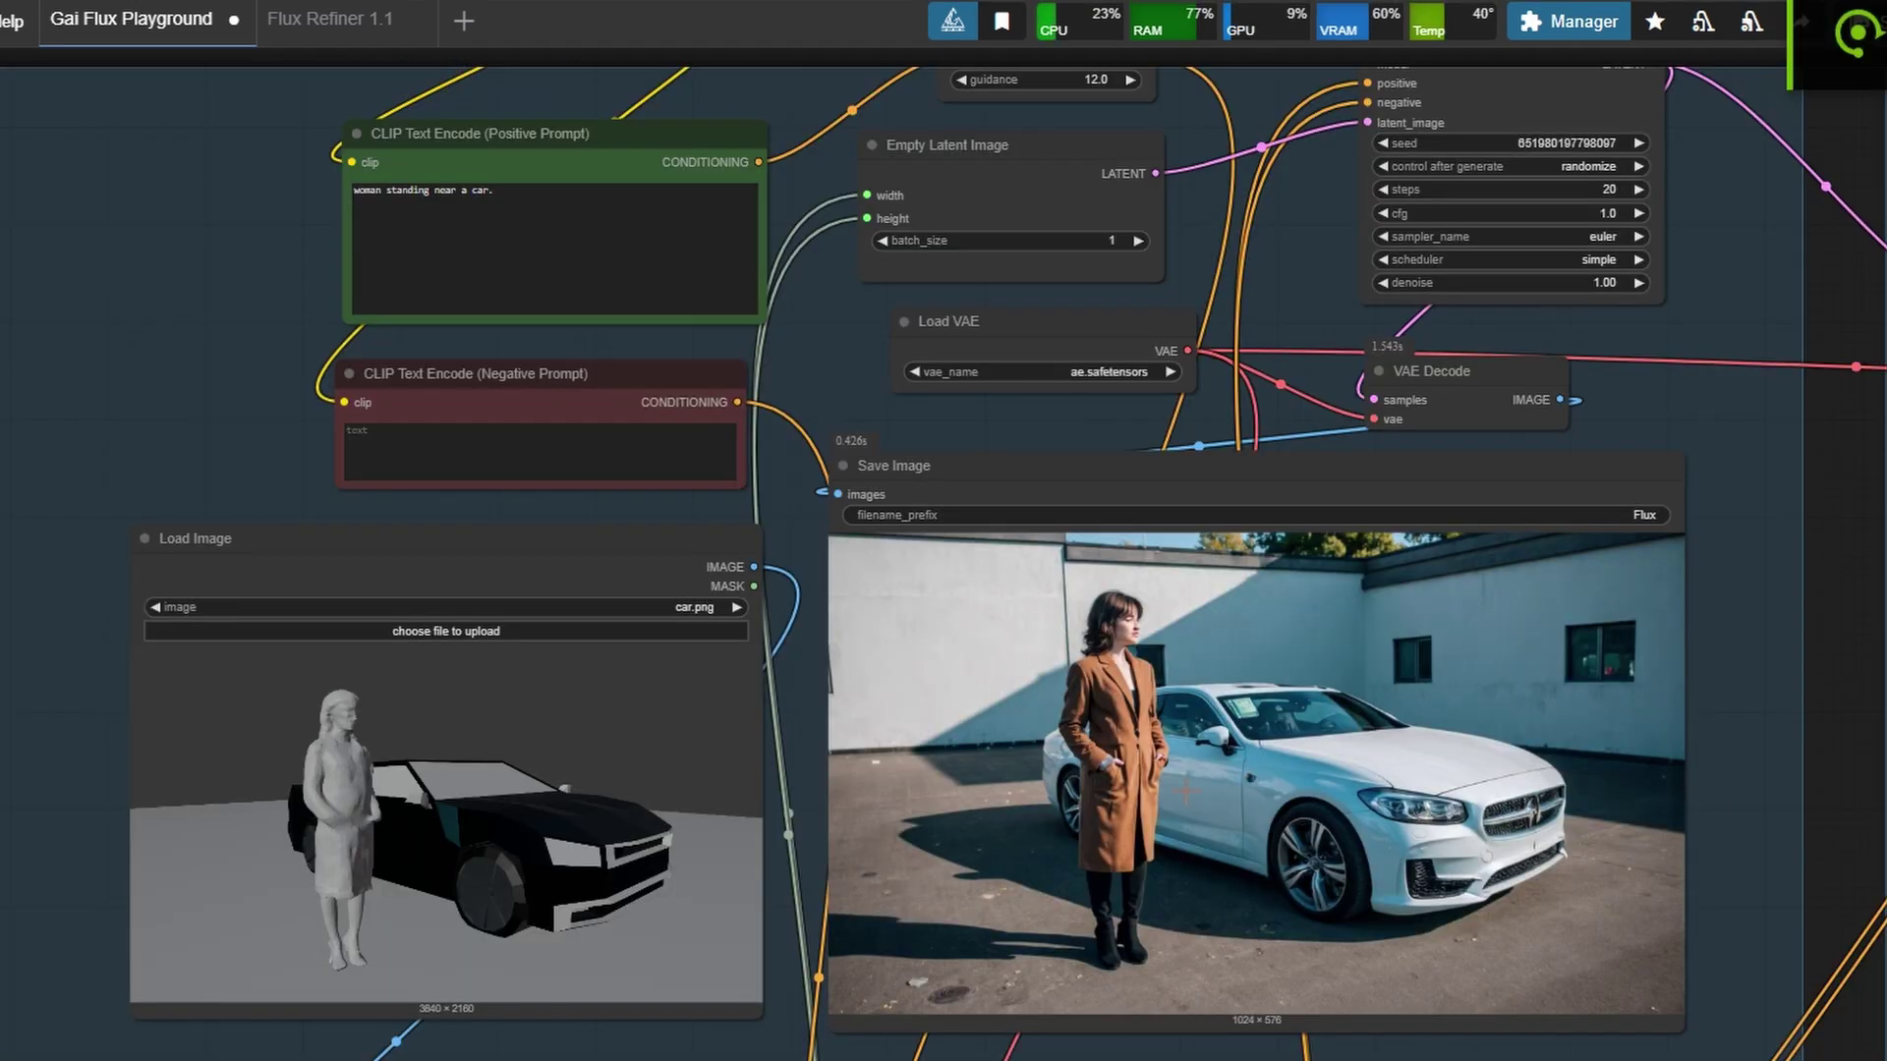
scroll(1175, 747, "up", 8)
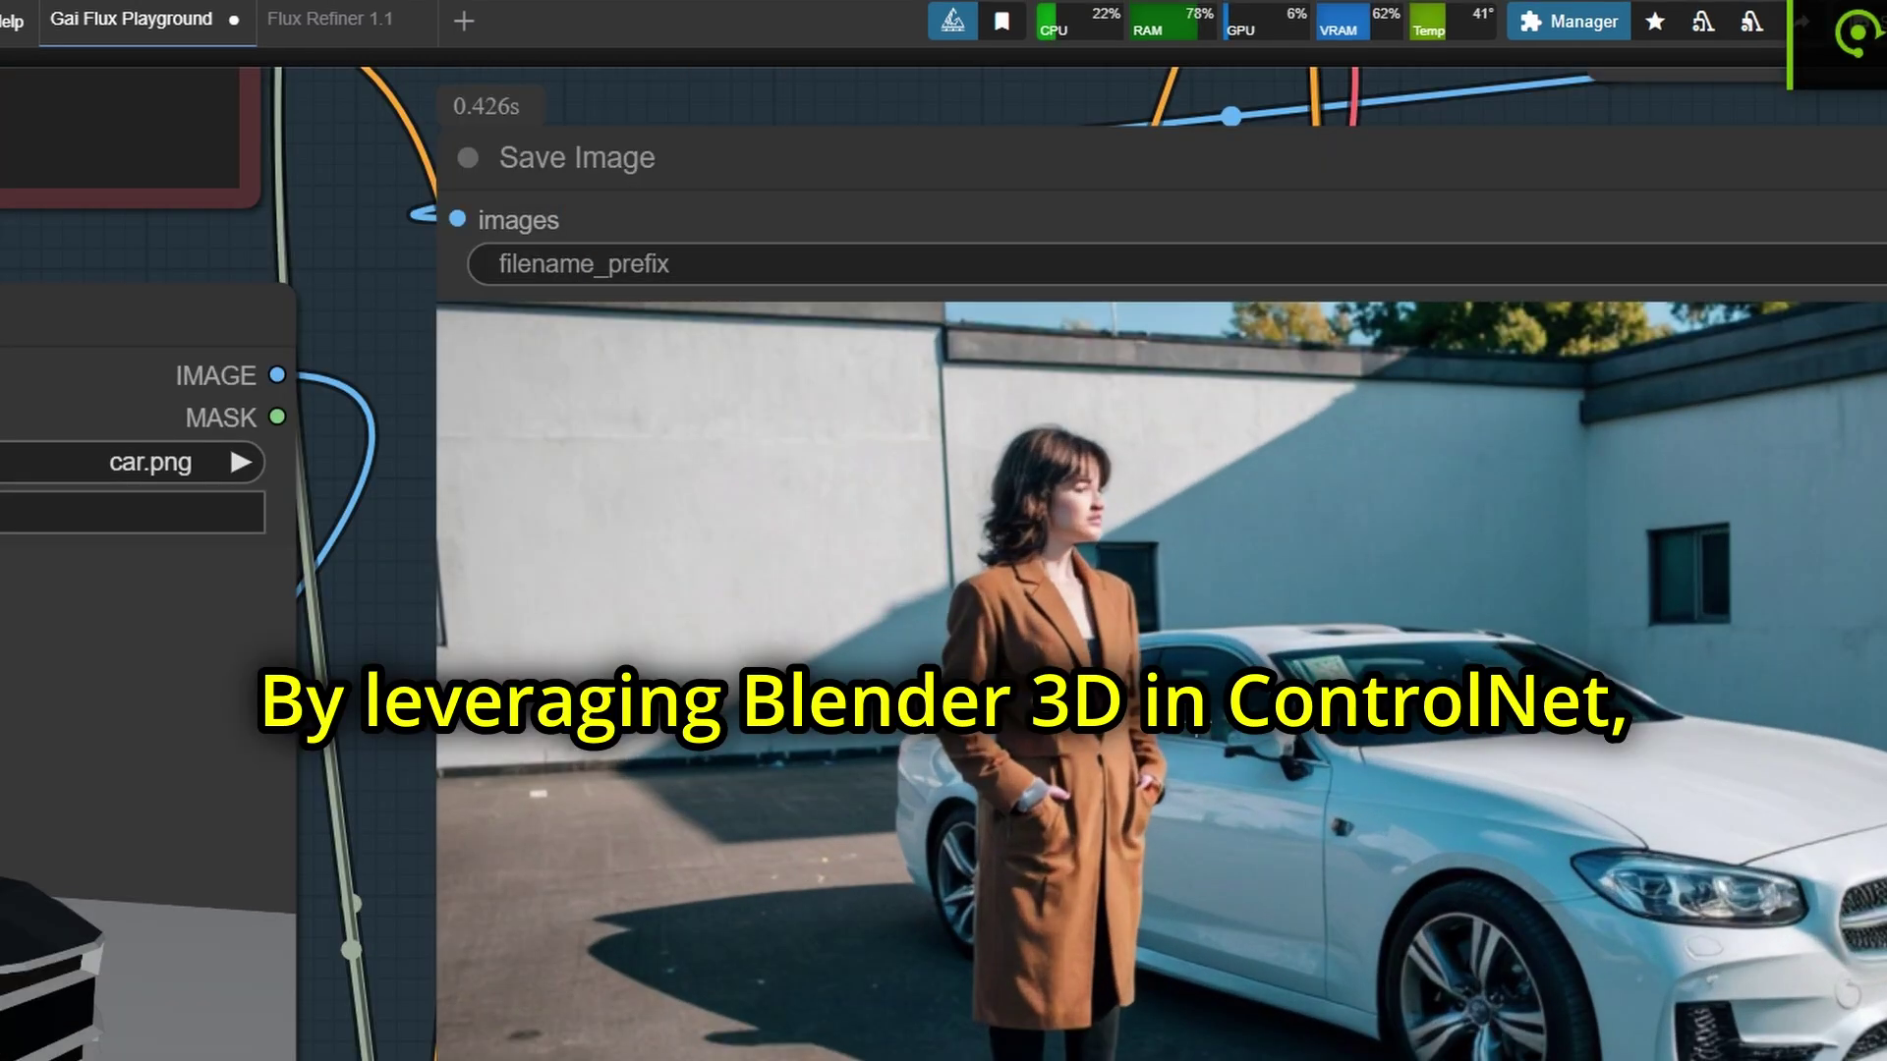
scroll(1182, 743, "down", 5)
scroll(1182, 743, "up", 2)
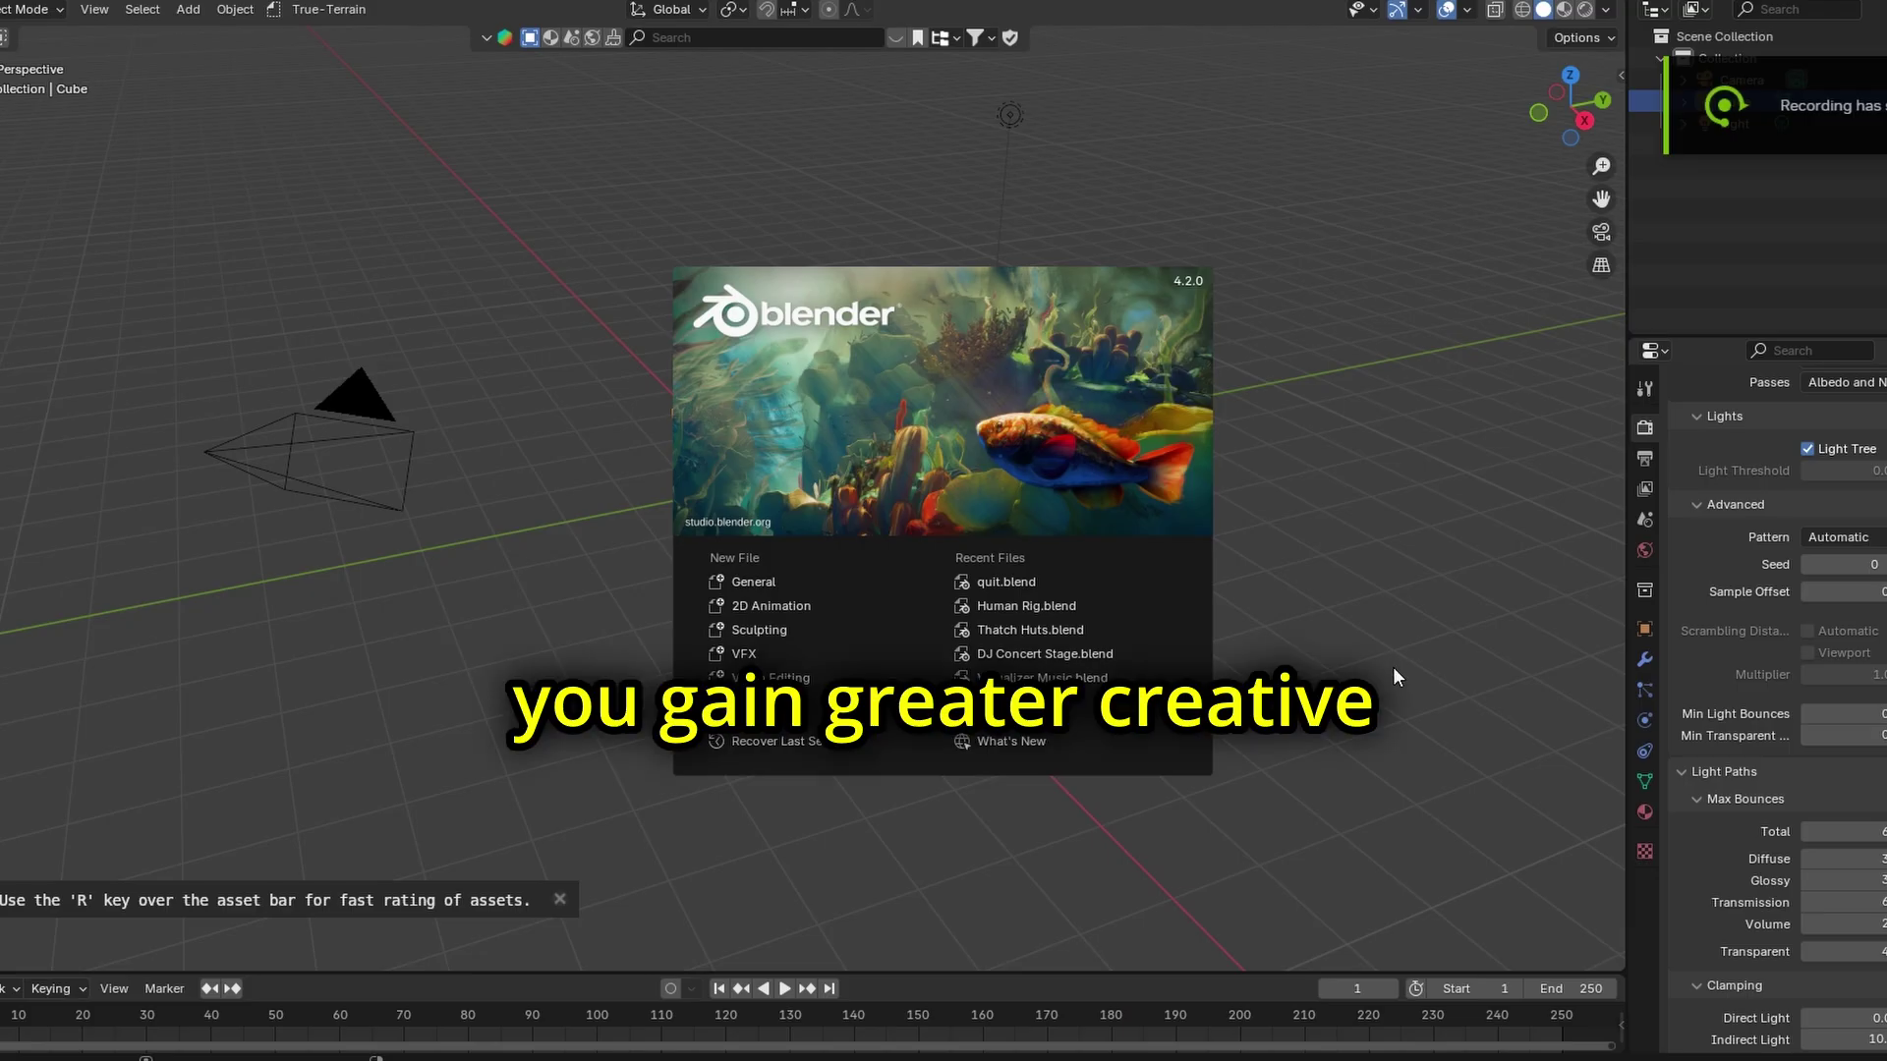
Step: Switch to Blender, dismiss the splash screen and stretch the default cube along X and Y into a wide, flat block
left_click(1394, 668)
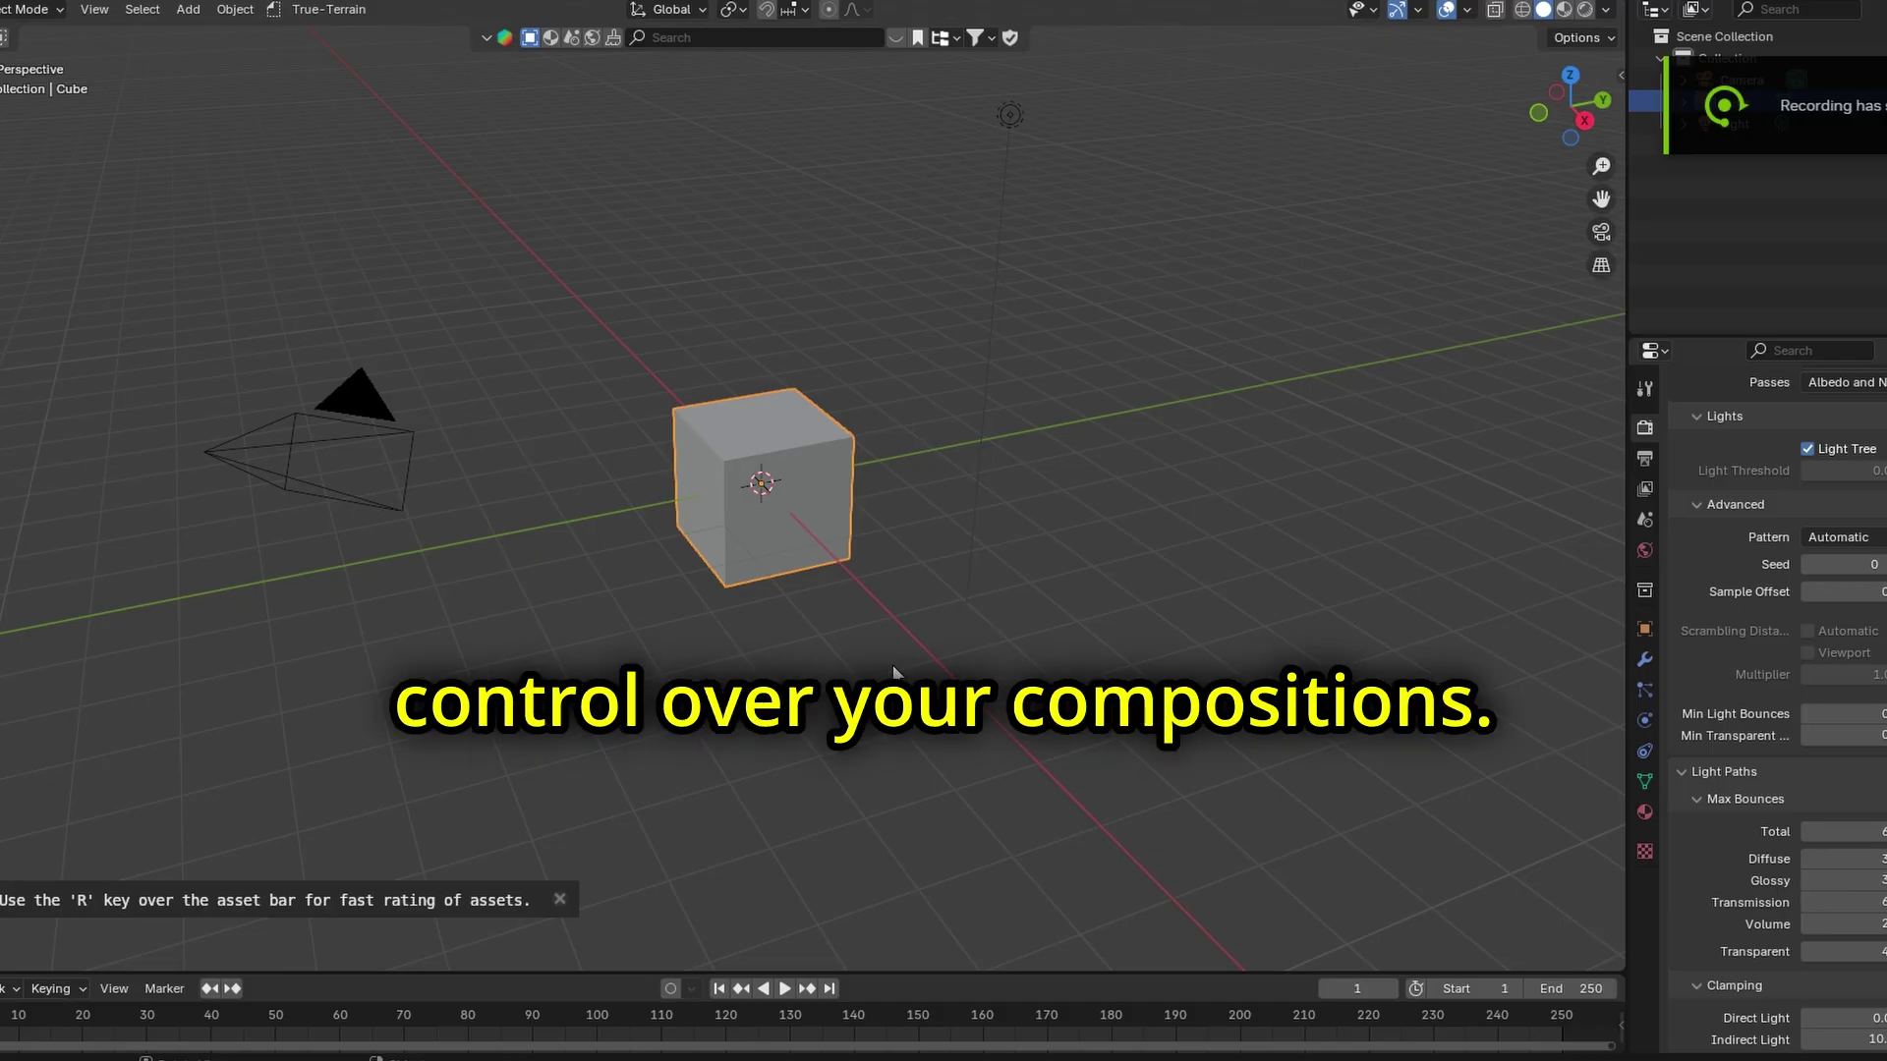
middle_click_drag(893, 667, 965, 527)
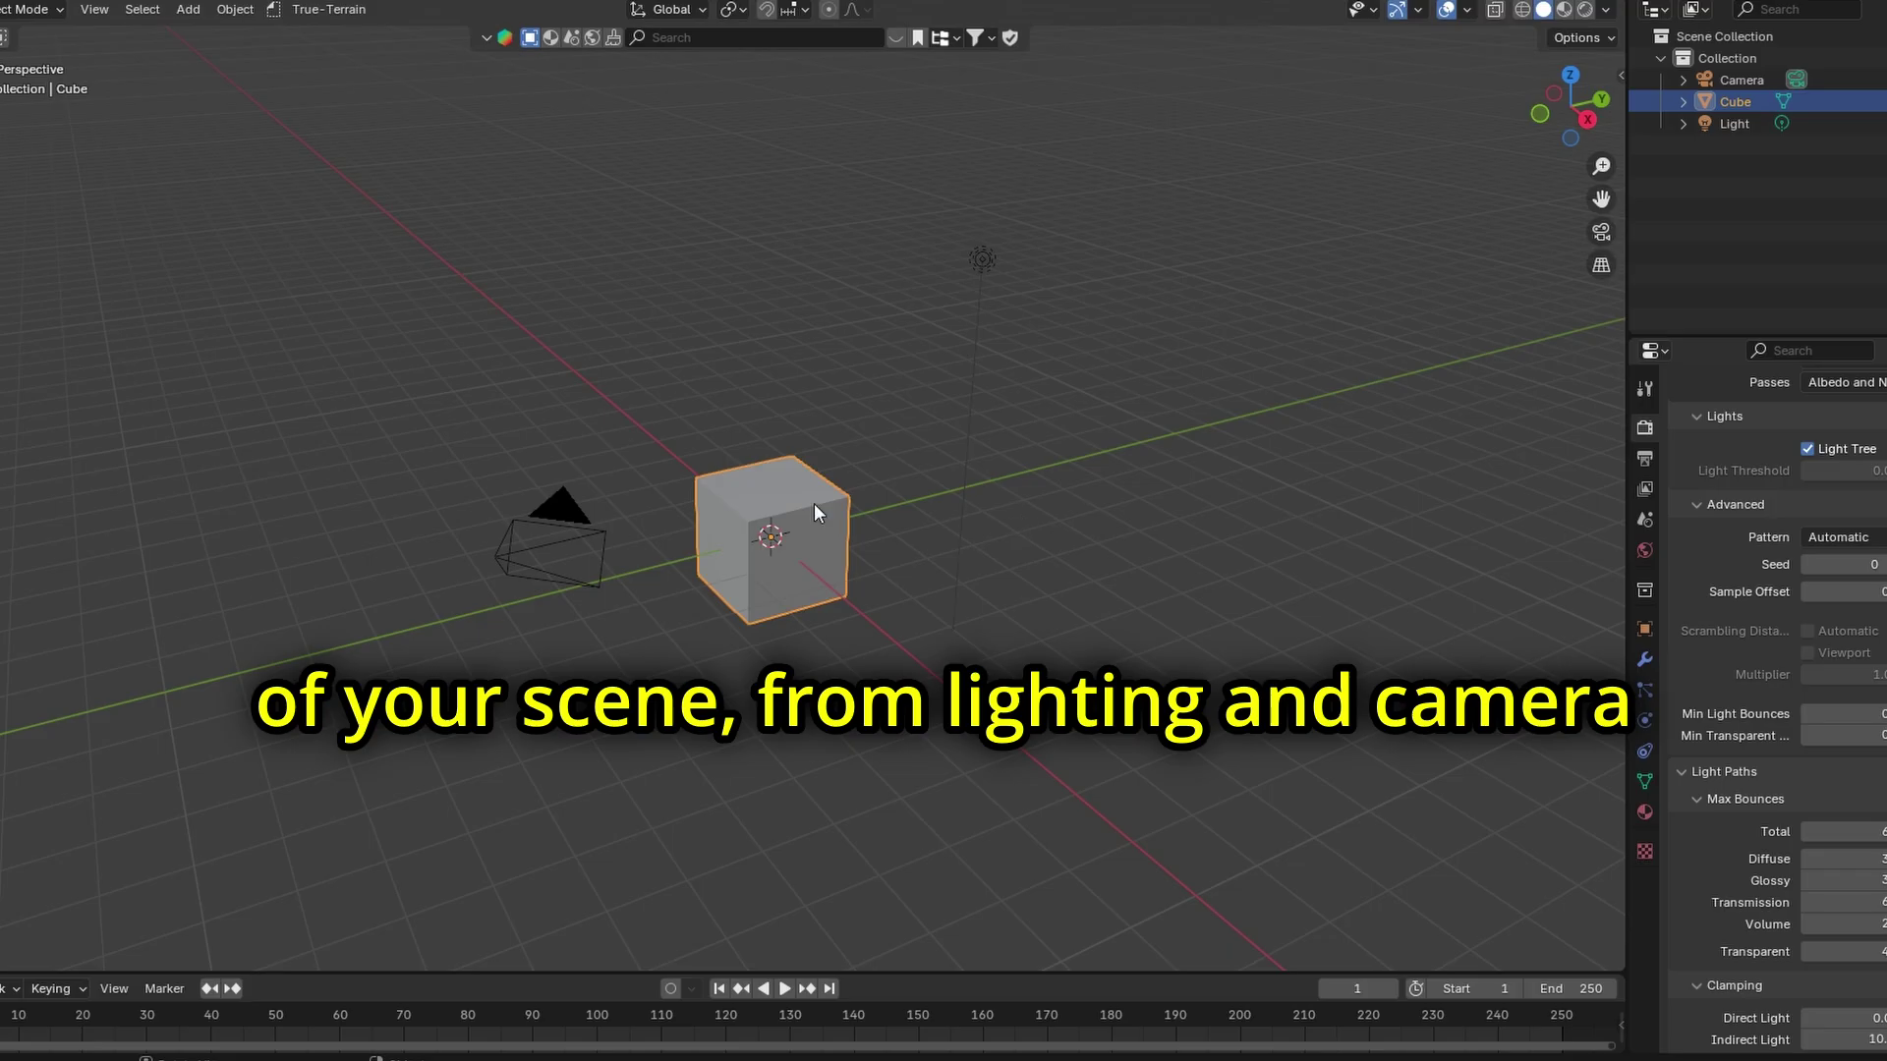
key("s")
key("x")
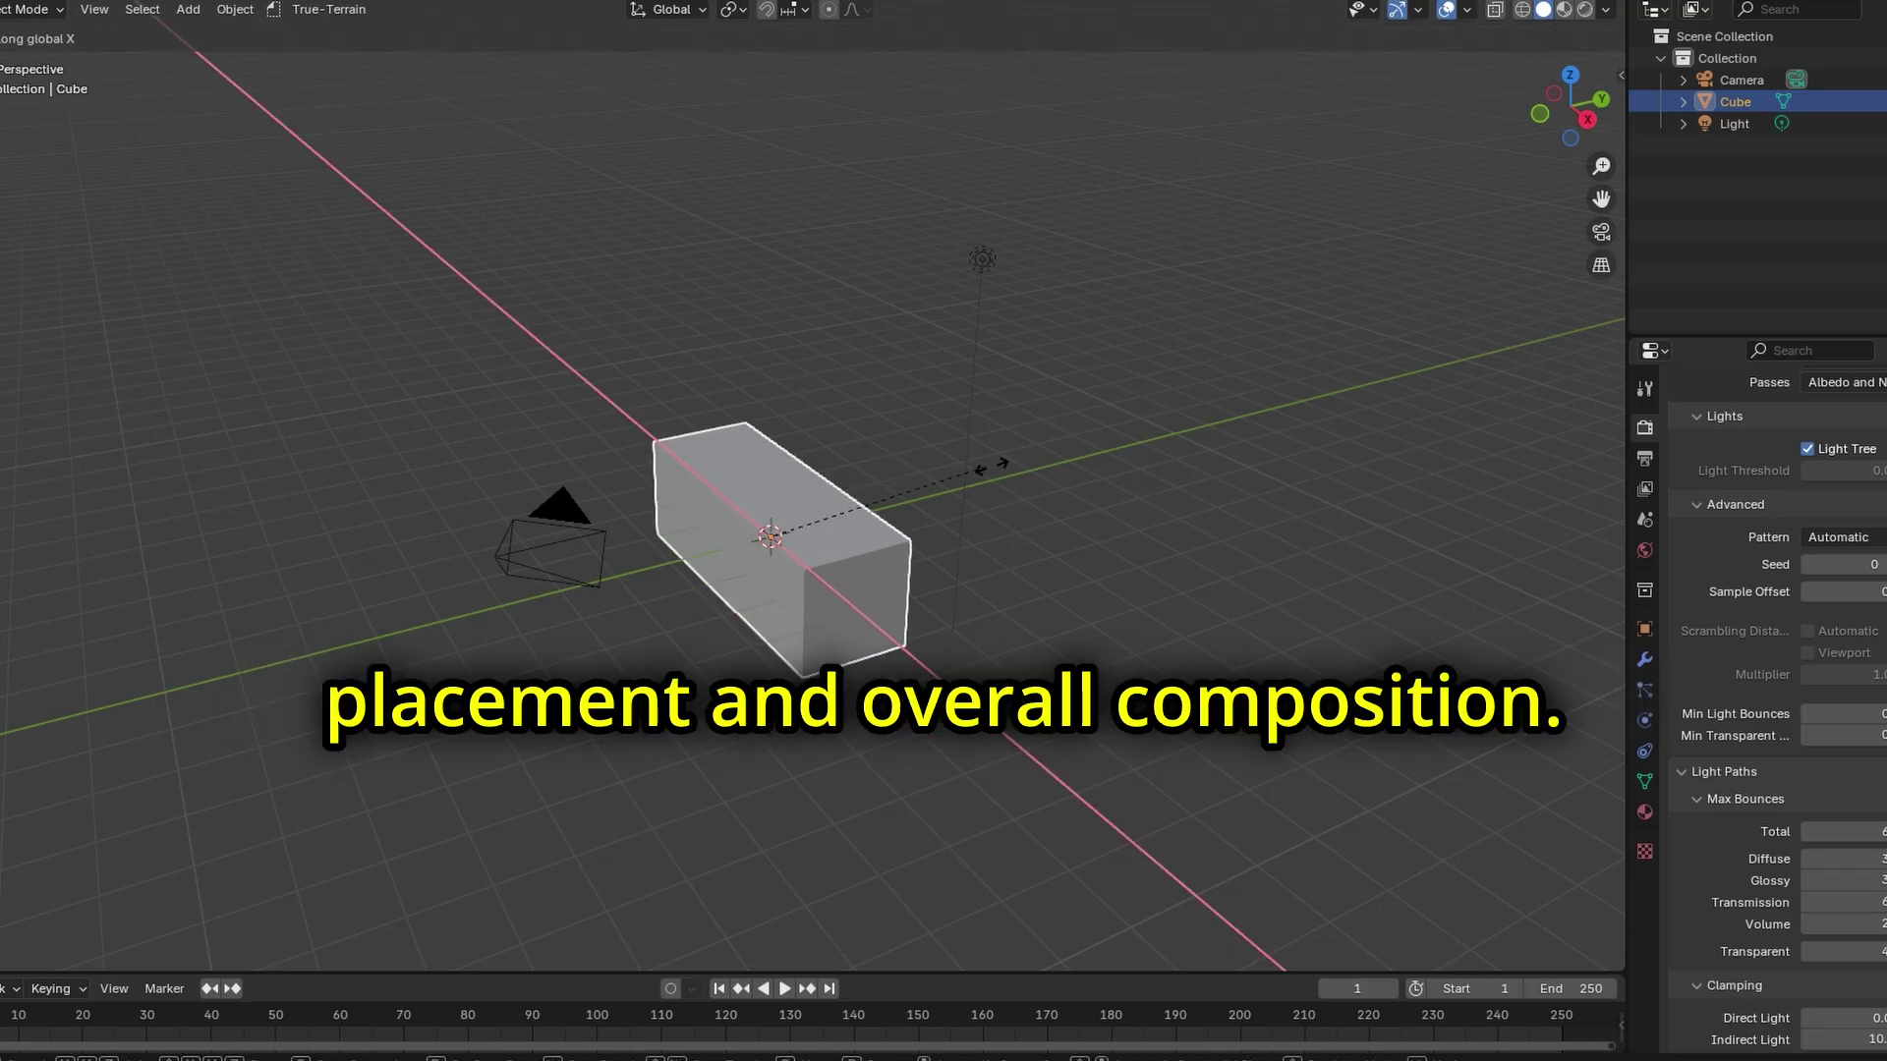
left_click(991, 466)
key("s")
key("y")
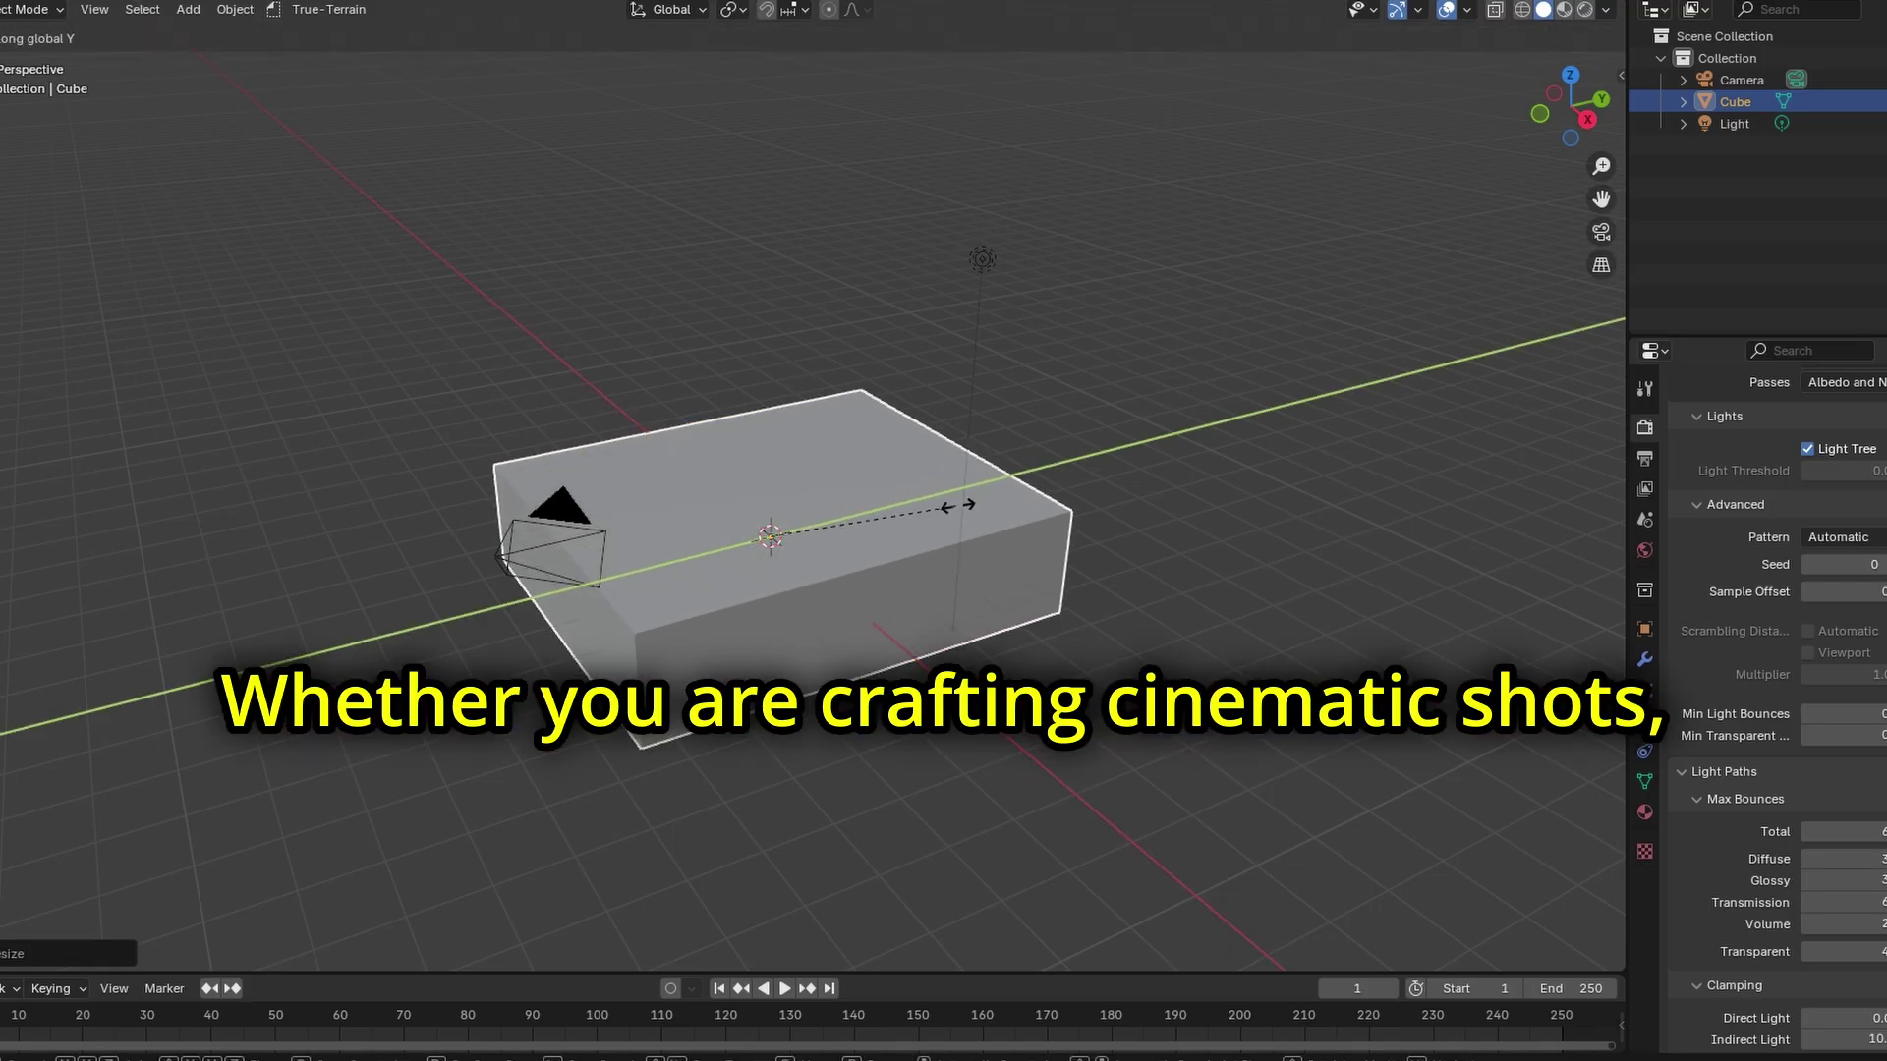
left_click(955, 505)
middle_click_drag(930, 519, 969, 552)
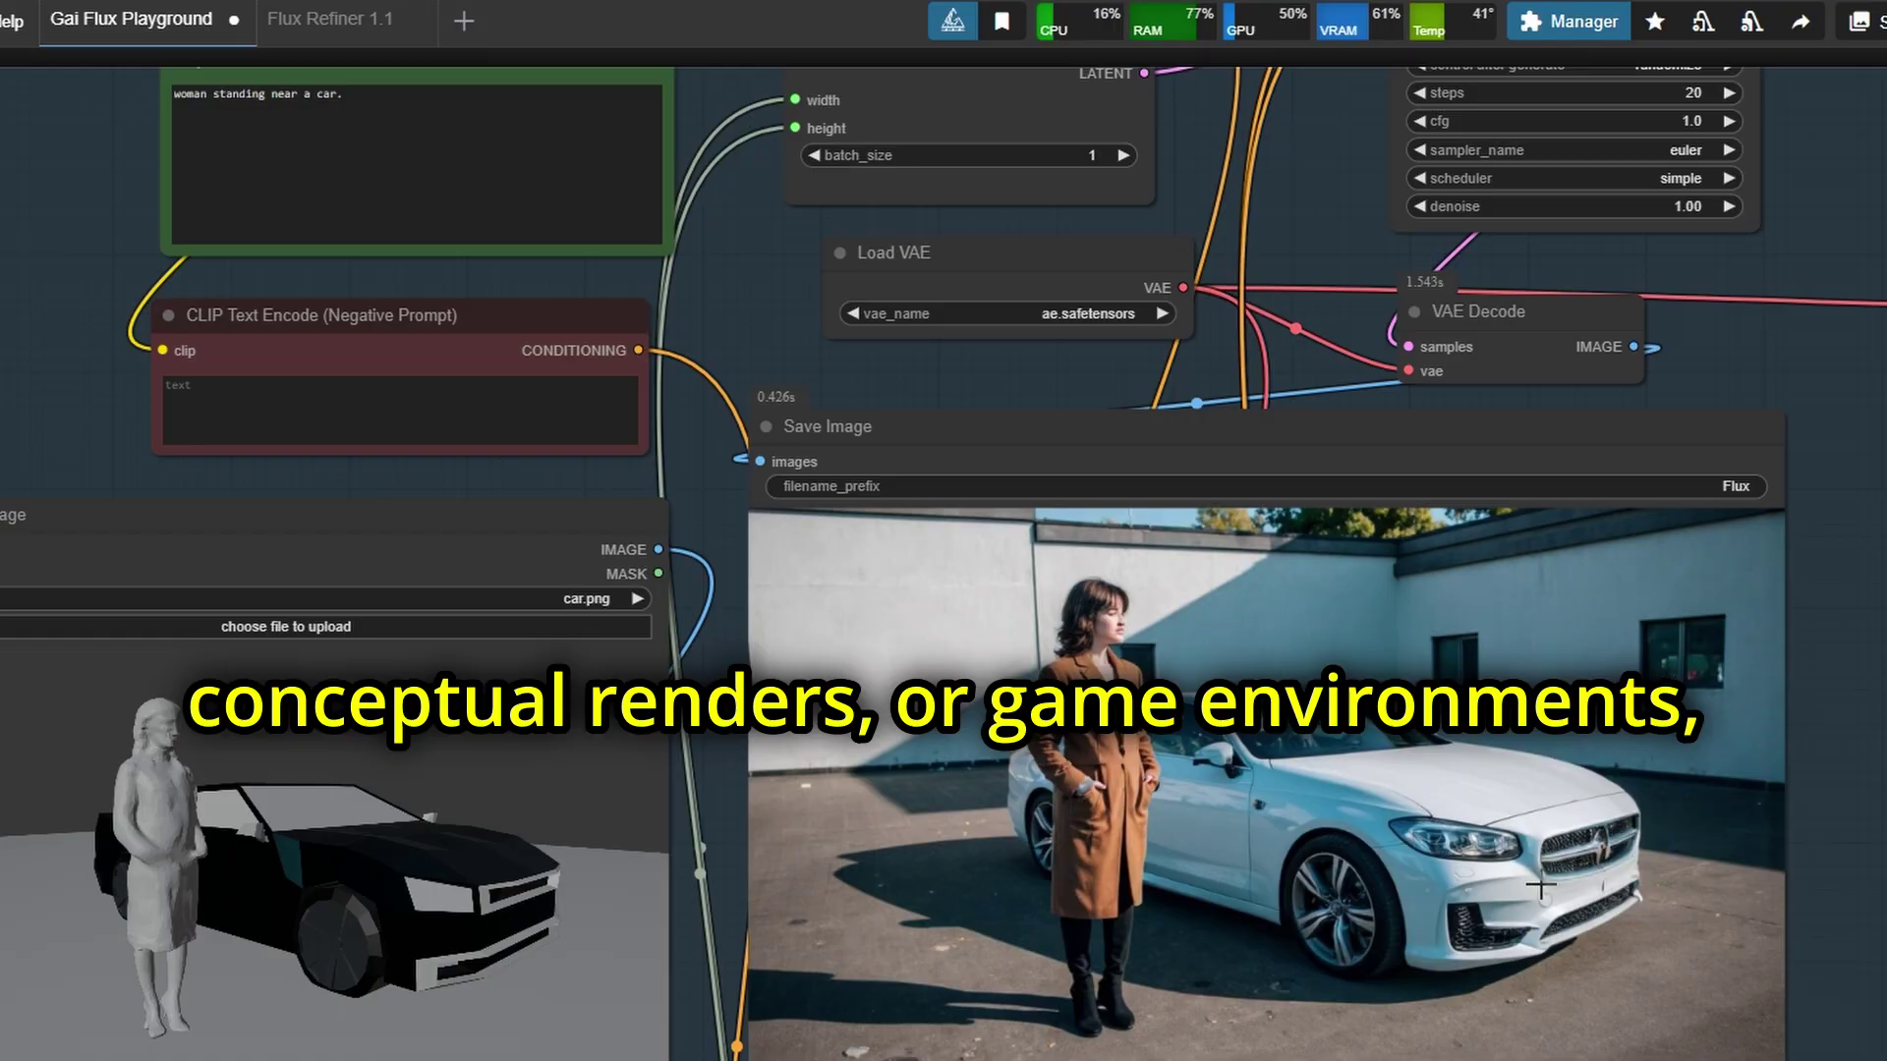
Step: Inspect the generated woman-and-car image in ComfyUI, and view Blender's village scene from a low angle between the two rows of huts
scroll(1535, 892, "up", 5)
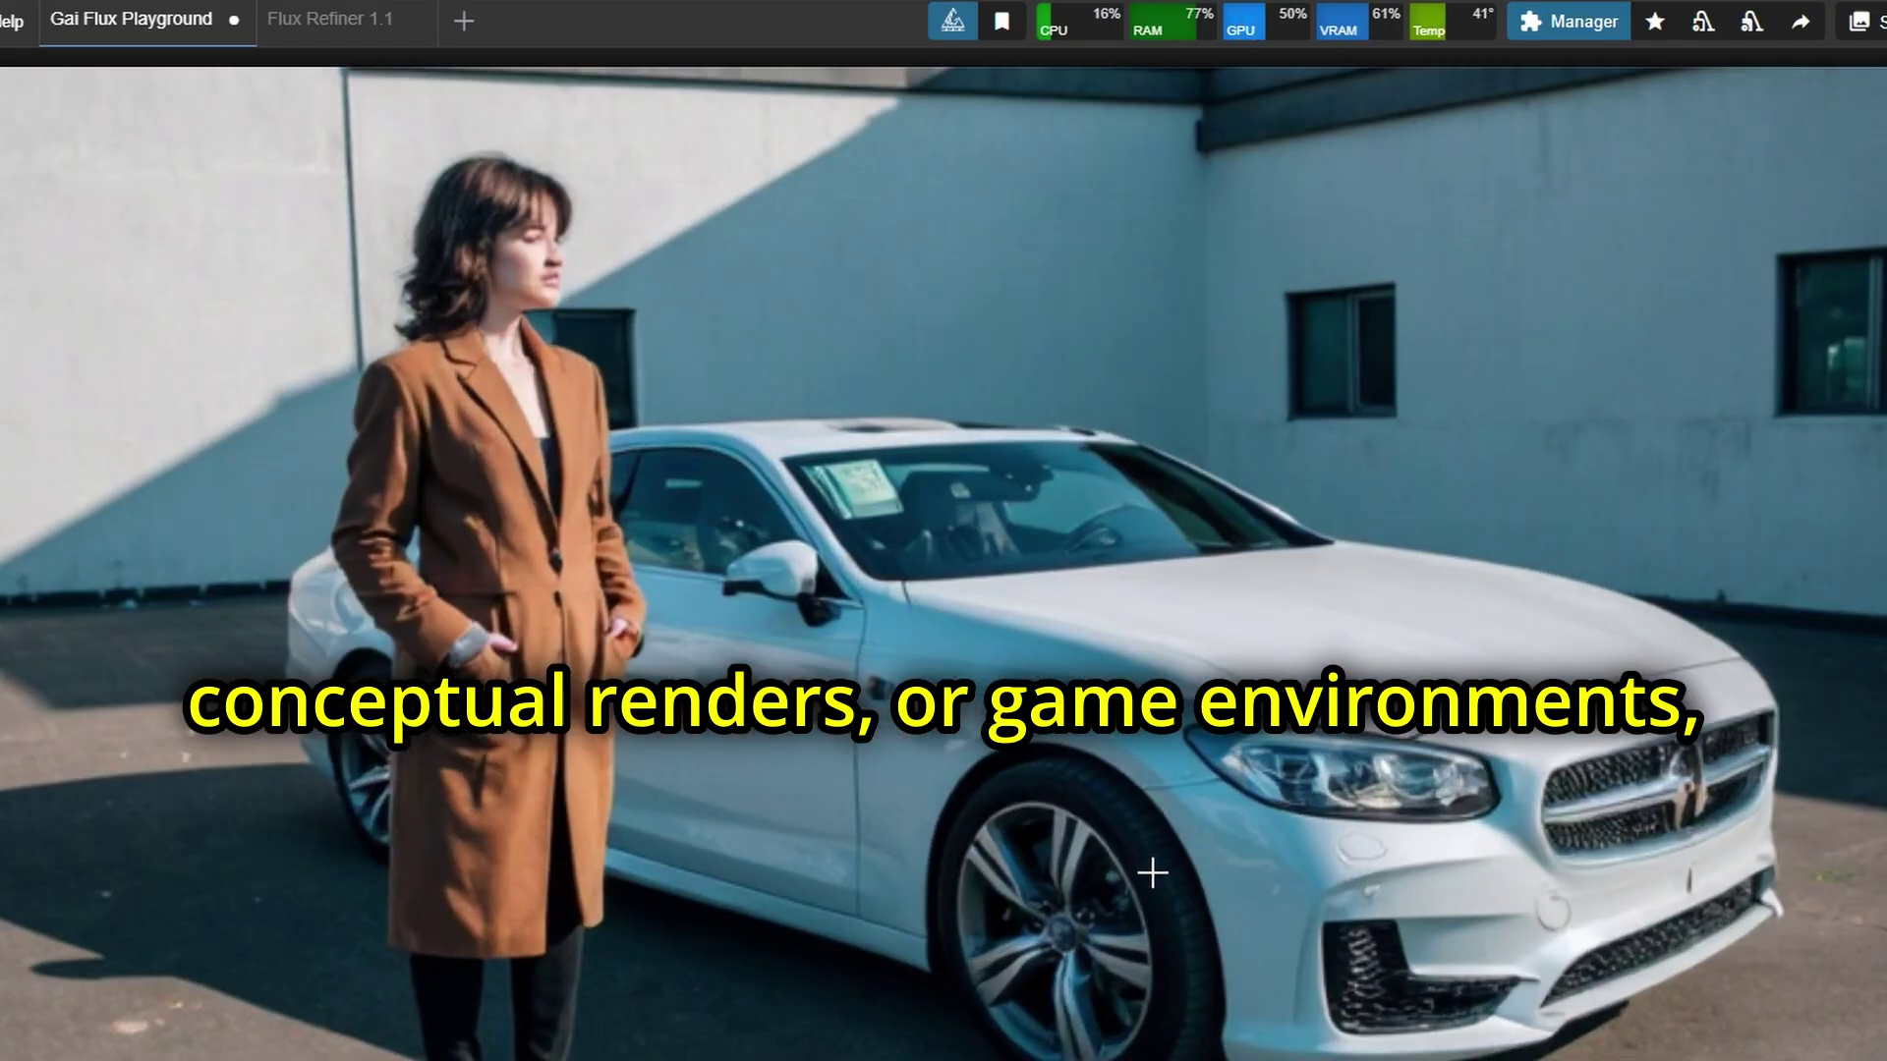
scroll(1151, 872, "down", 5)
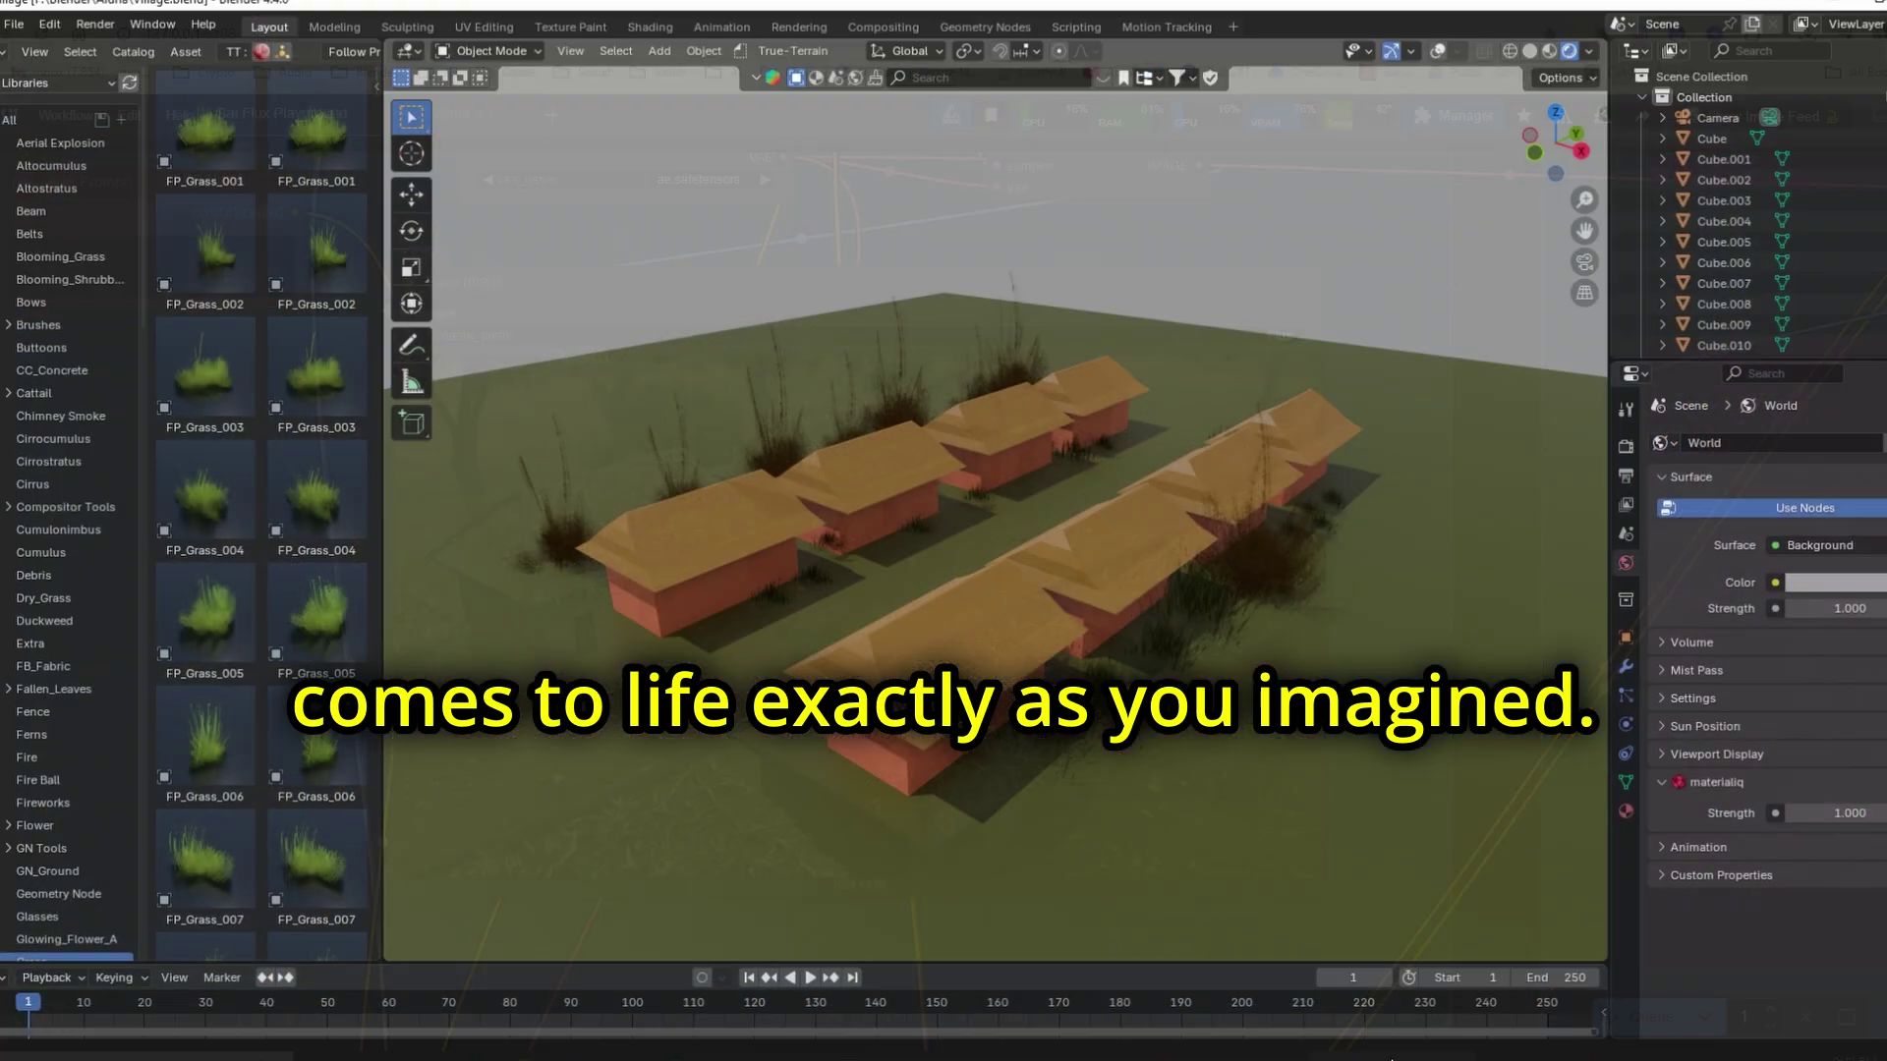
middle_click_drag(1070, 636, 1053, 621)
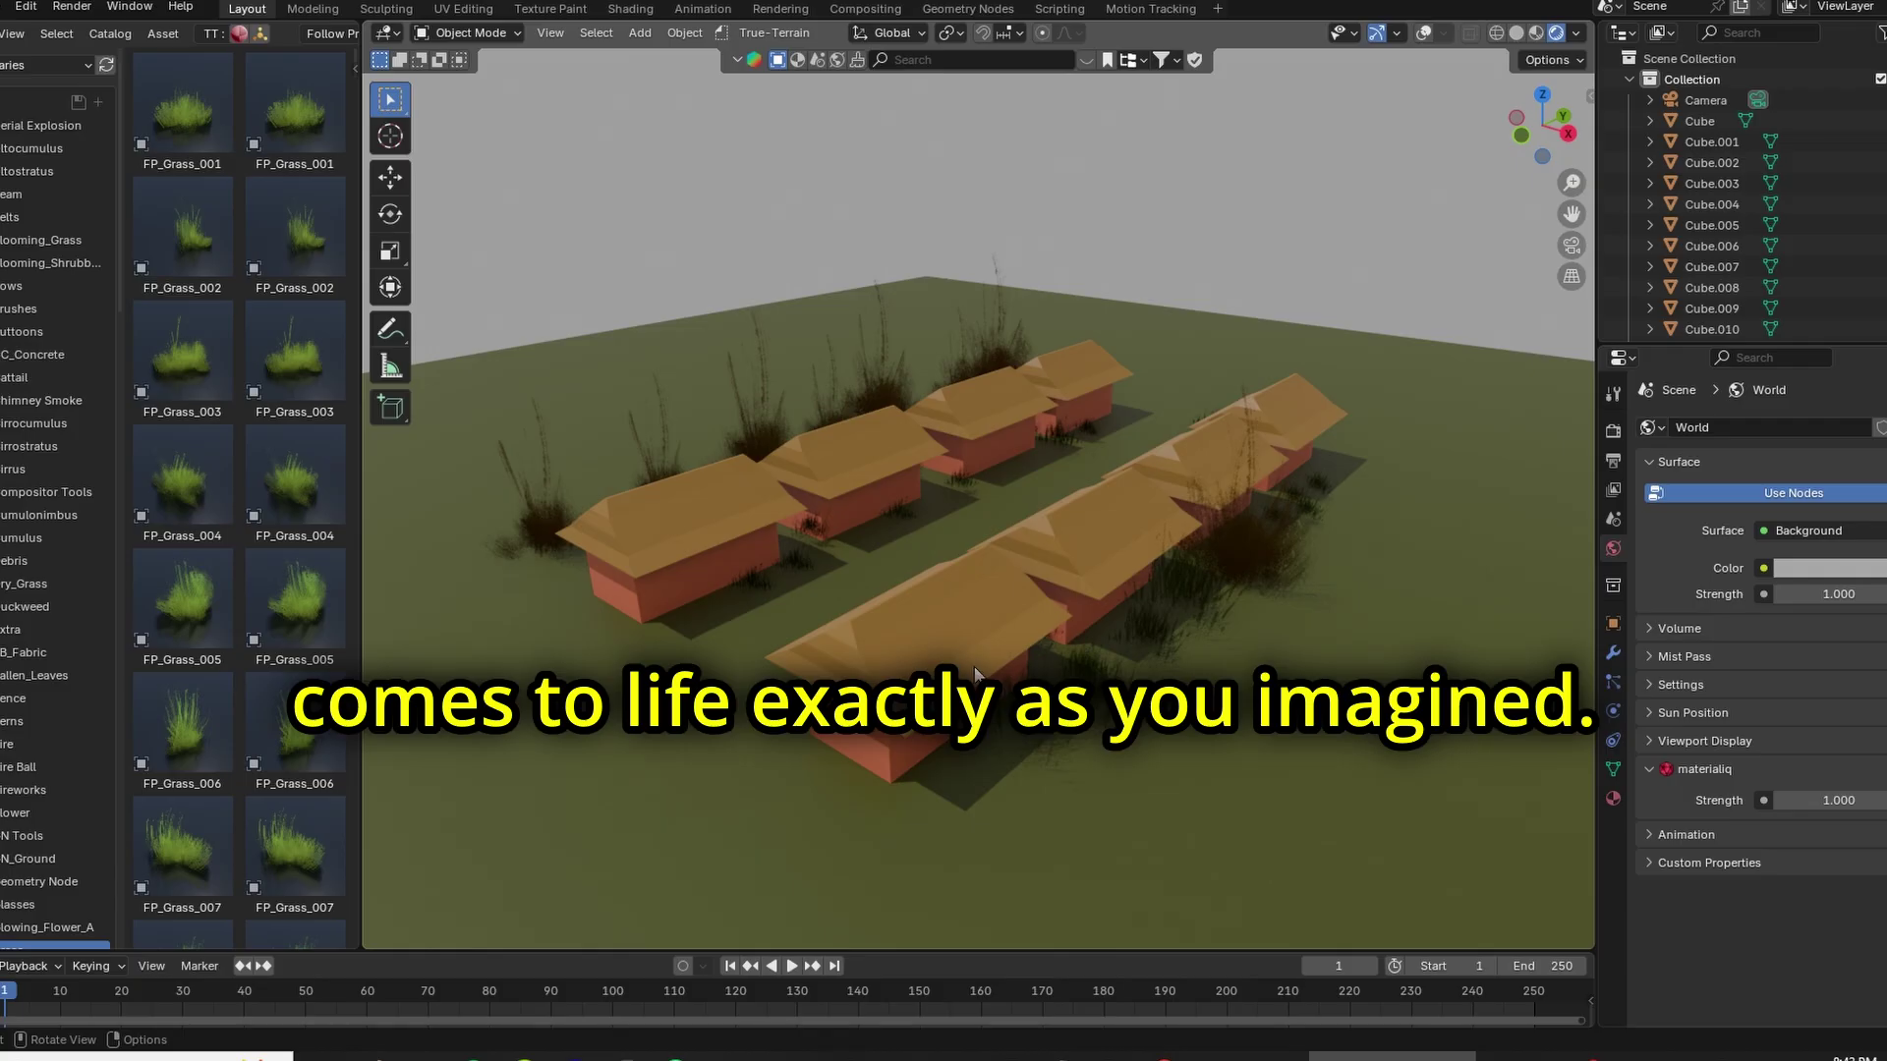
middle_click_drag(976, 673, 1038, 588)
scroll(1041, 559, "down", 1)
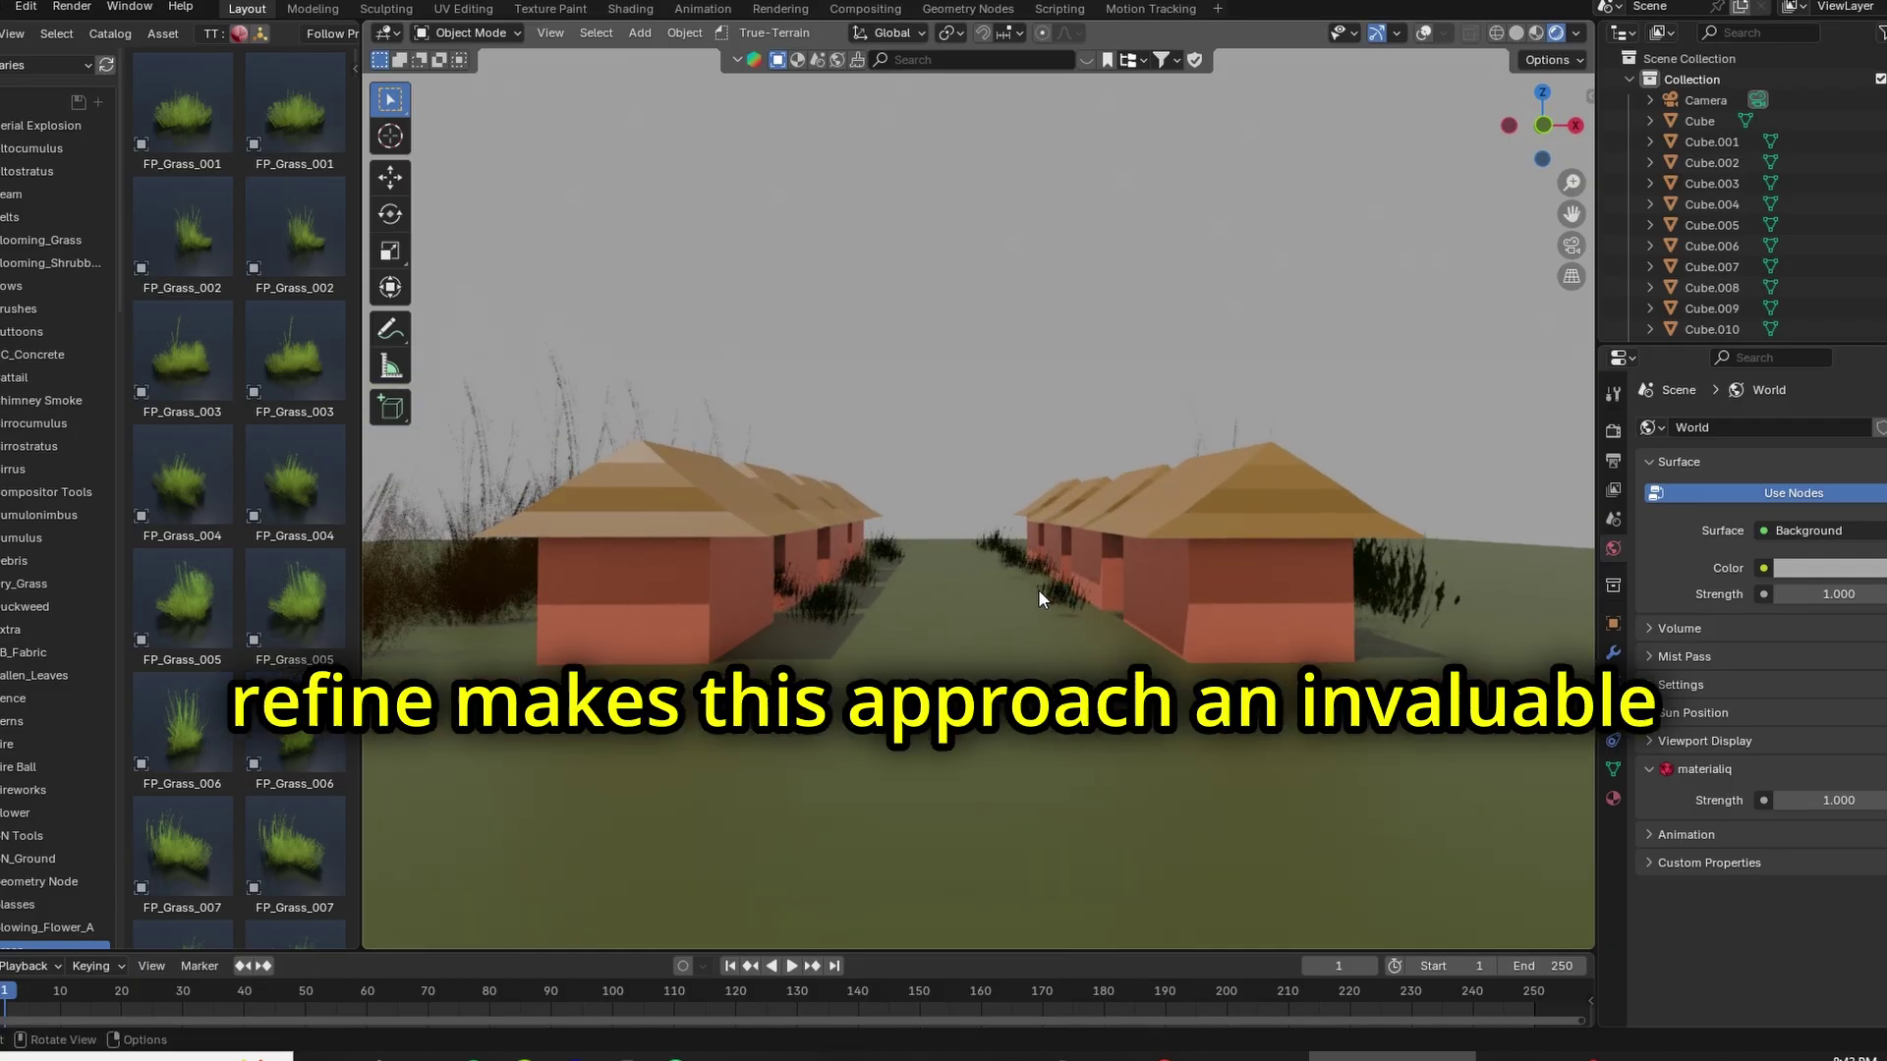
scroll(1038, 586, "up", 1)
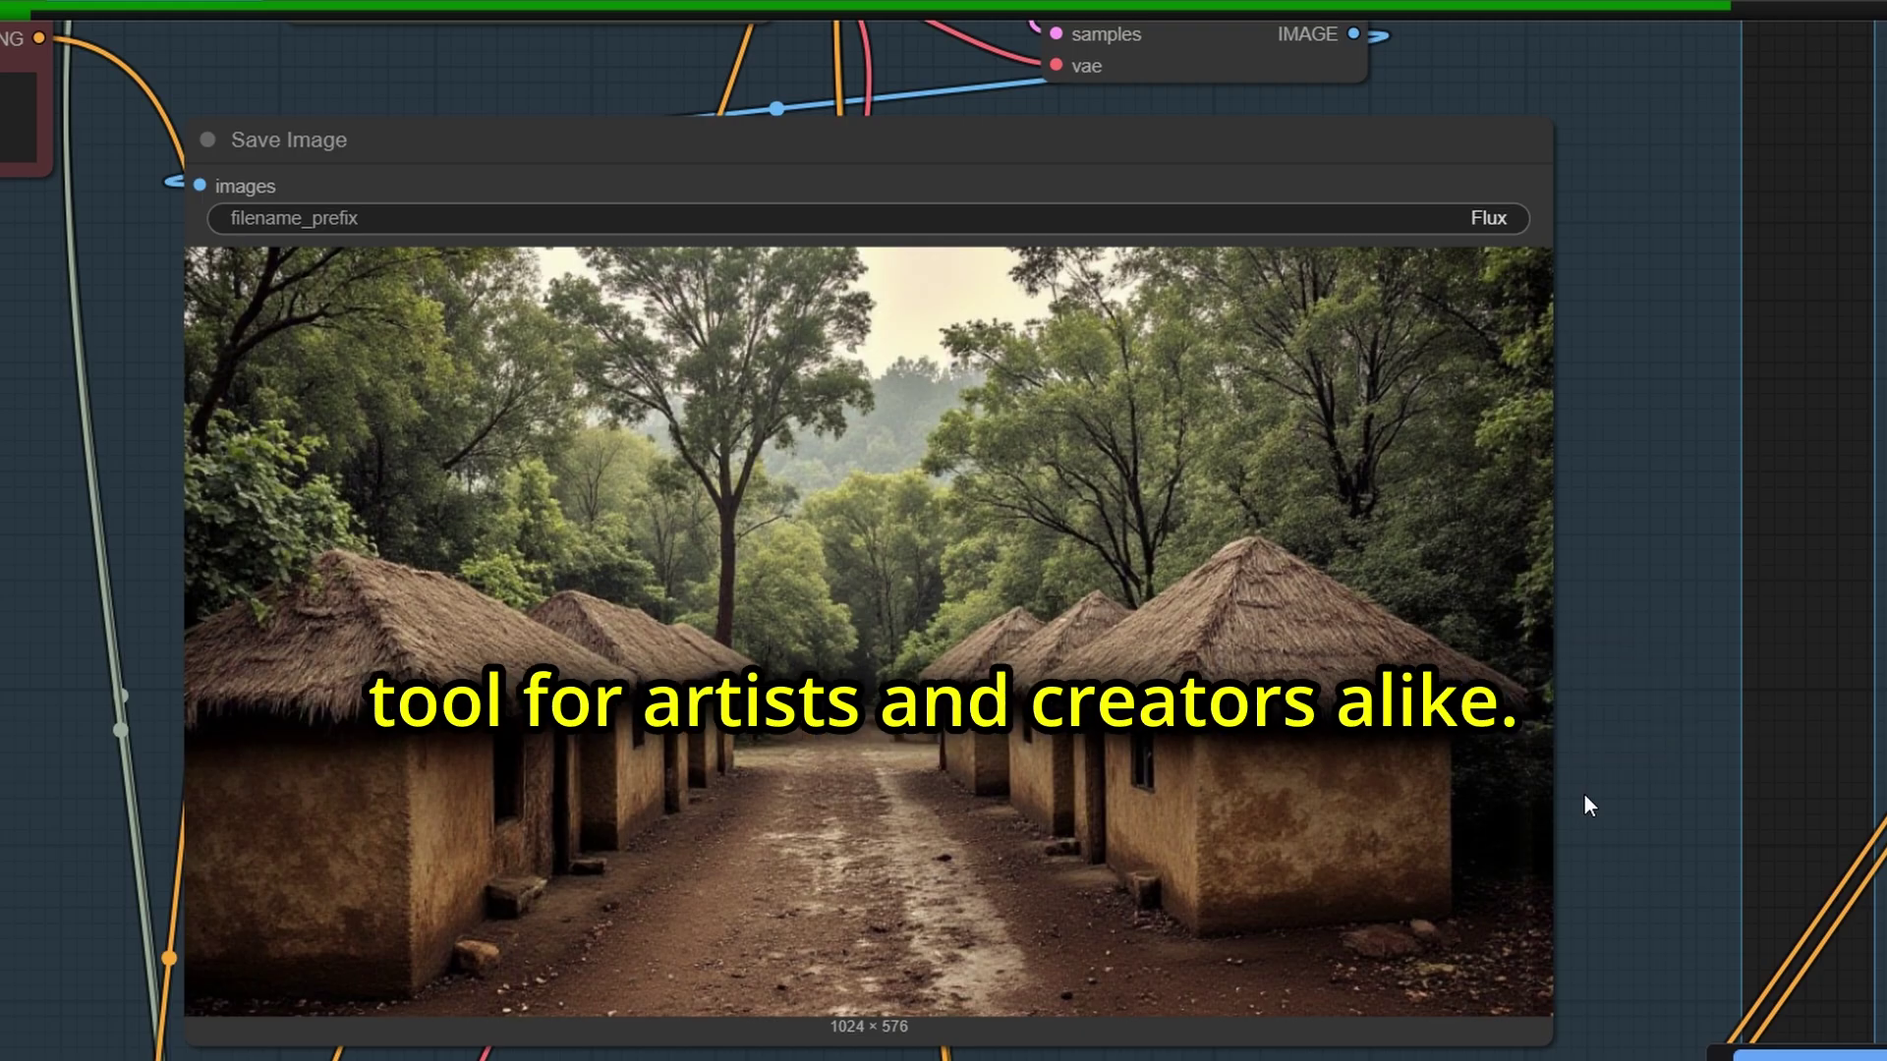